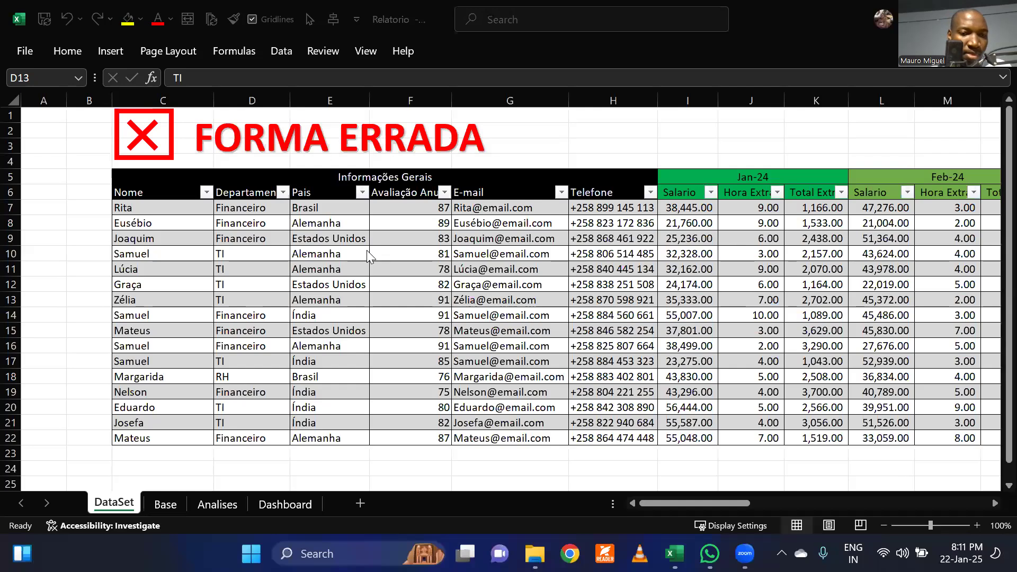
{"action": "left_click", "coordinate": [354, 270]}
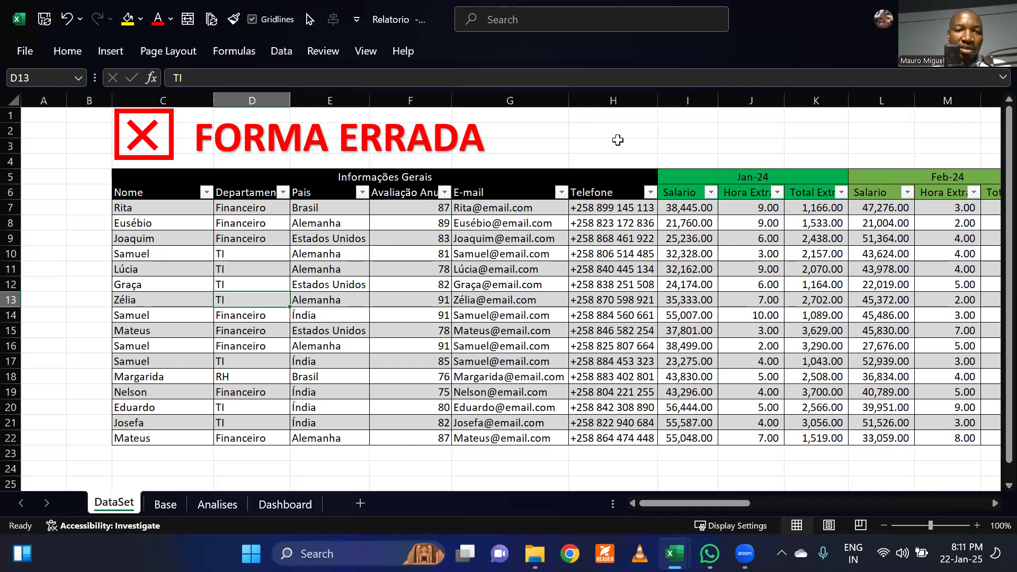
{"action": "left_click", "coordinate": [458, 298]}
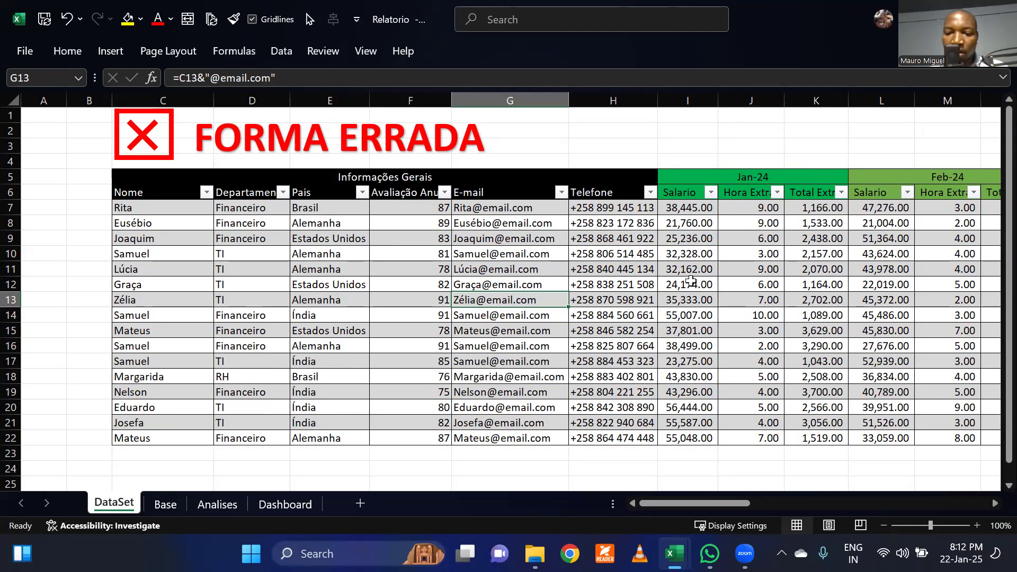
{"action": "left_click", "coordinate": [404, 391]}
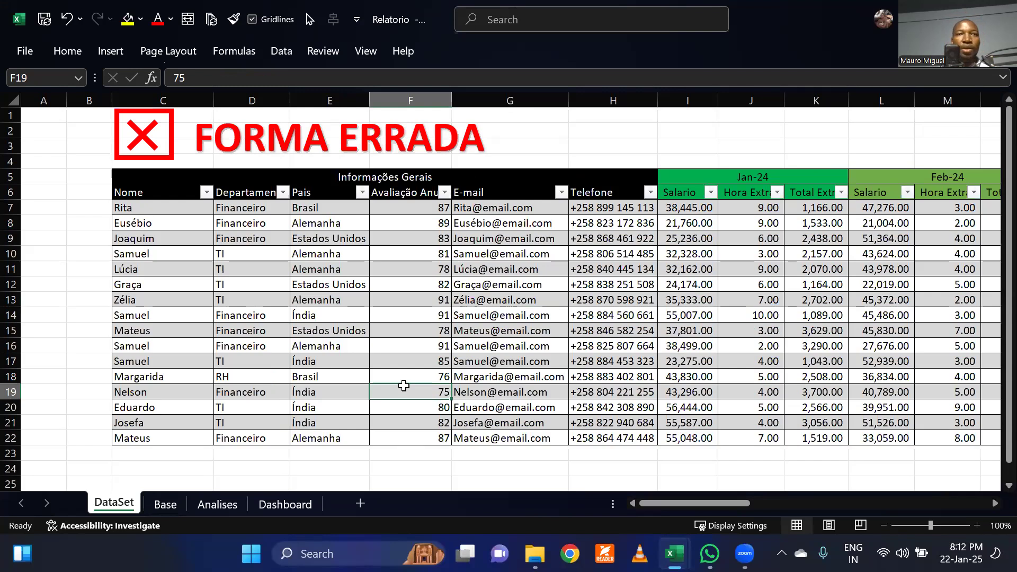
{"action": "left_click", "coordinate": [265, 525]}
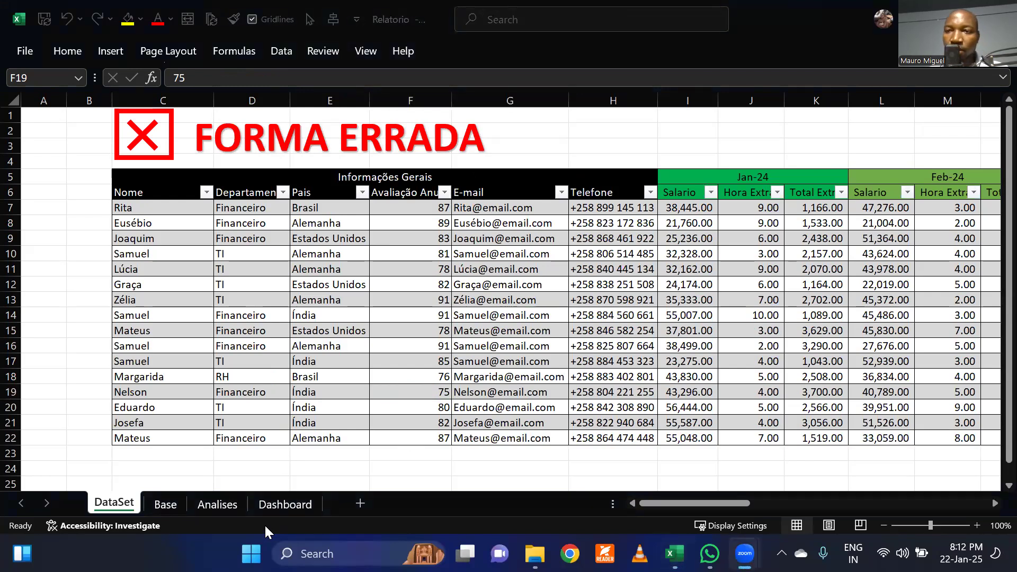
{"action": "left_click", "coordinate": [632, 236]}
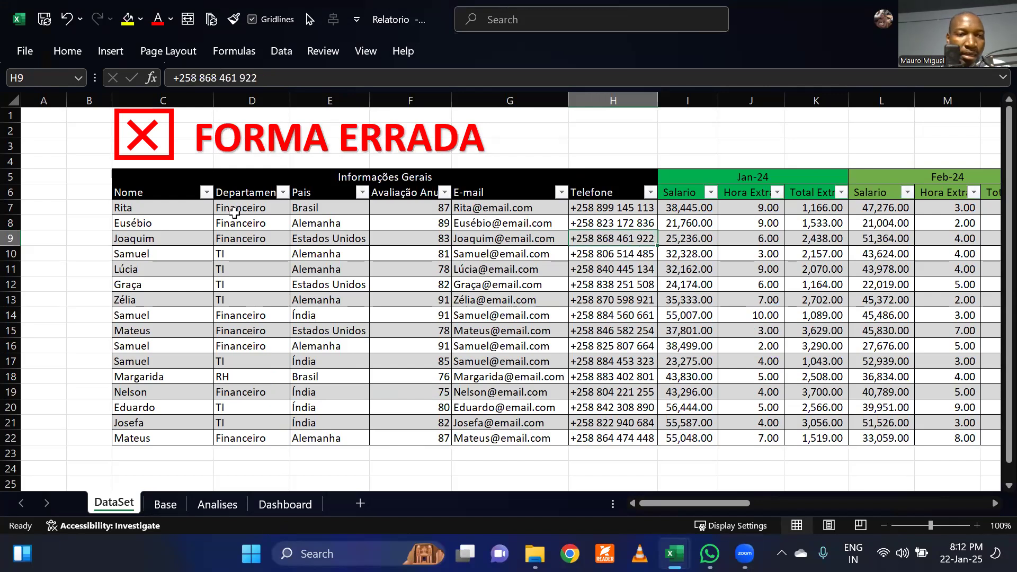
Step: Examine the Informações Gerais block of the DataSet sheet, from Nome and Departamento through E-mail and Telefone
{"action": "left_click_drag", "start_coordinate": [147, 179], "coordinate": [609, 440]}
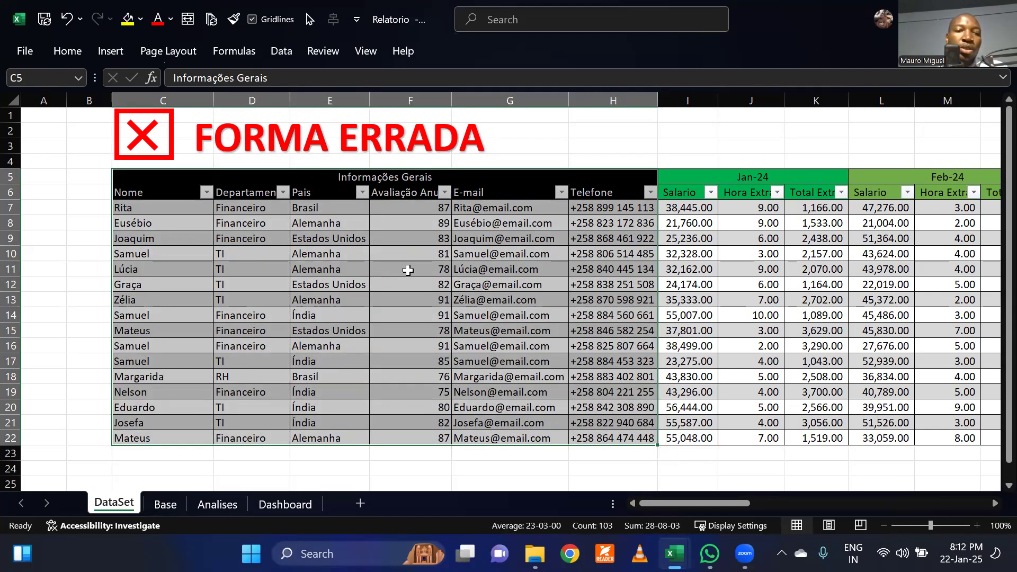
{"action": "left_click_drag", "start_coordinate": [161, 229], "coordinate": [154, 320]}
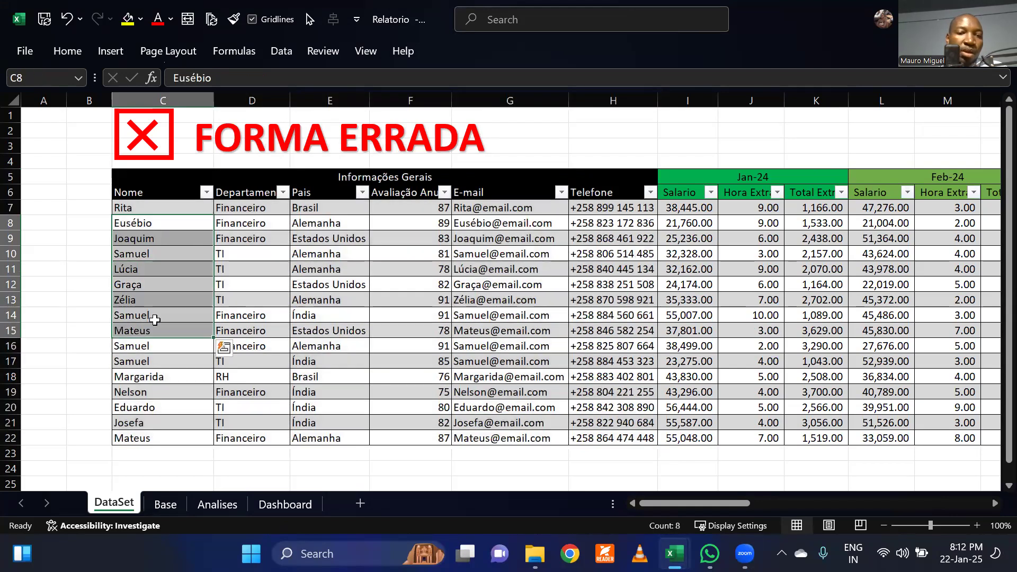
{"action": "left_click", "coordinate": [239, 224]}
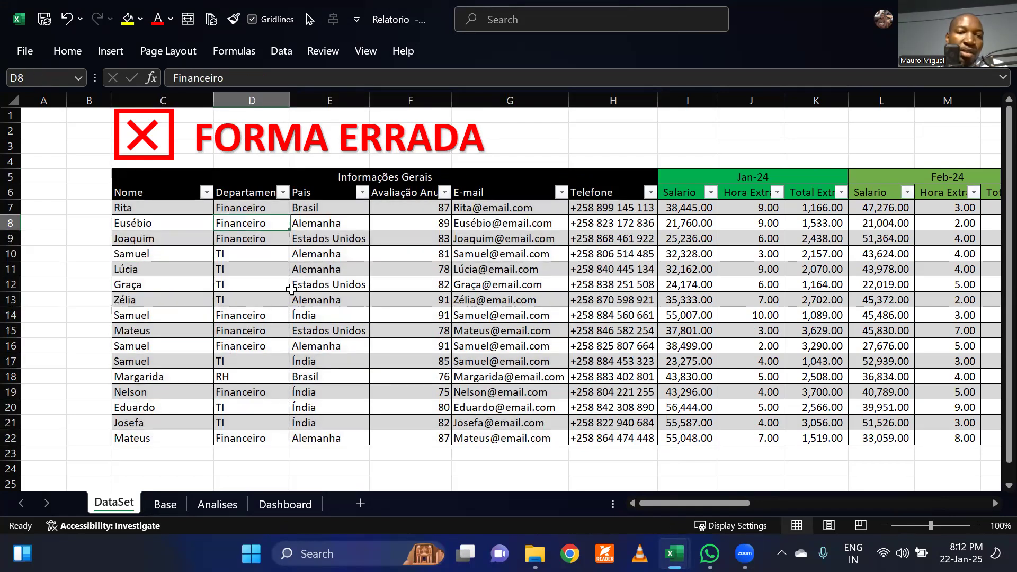
{"action": "left_click", "coordinate": [355, 249]}
{"action": "left_click", "coordinate": [417, 255]}
{"action": "left_click", "coordinate": [485, 285]}
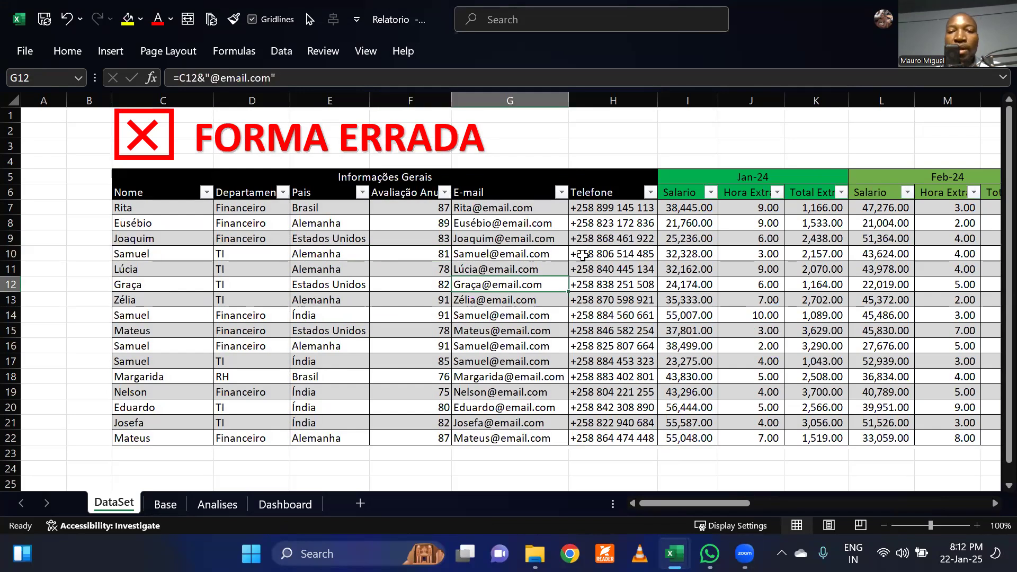
{"action": "left_click", "coordinate": [605, 267]}
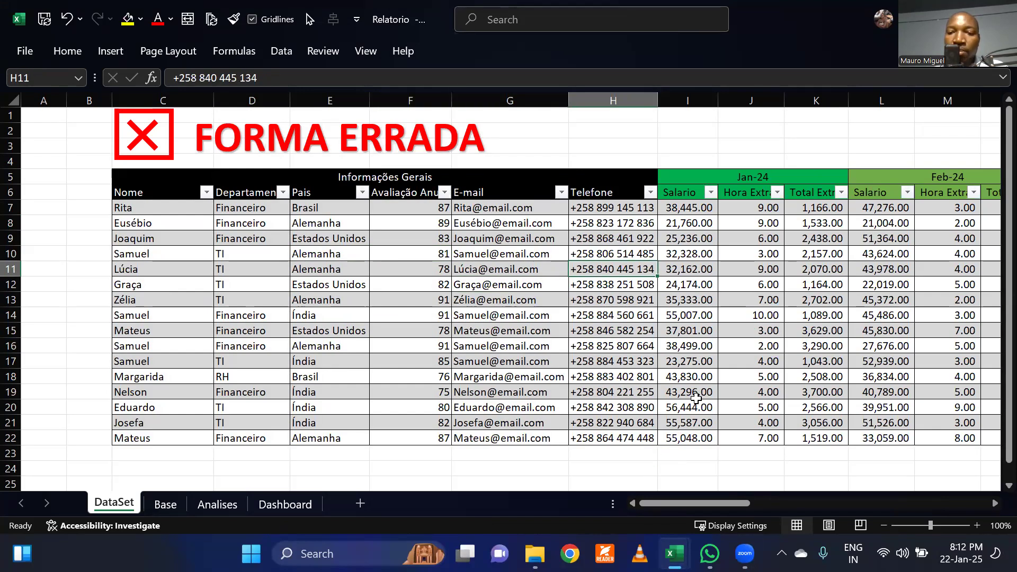
Step: Examine how the Jan-24, Feb-24 and following month blocks are laid out side by side in the DataSet sheet
{"action": "left_click_drag", "start_coordinate": [681, 178], "coordinate": [774, 327]}
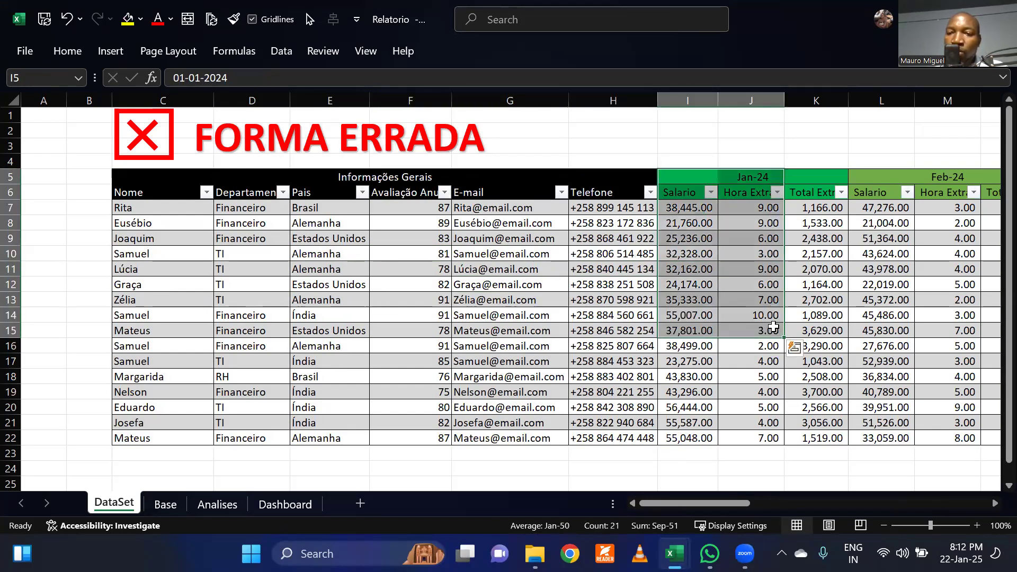
{"action": "left_click", "coordinate": [707, 363]}
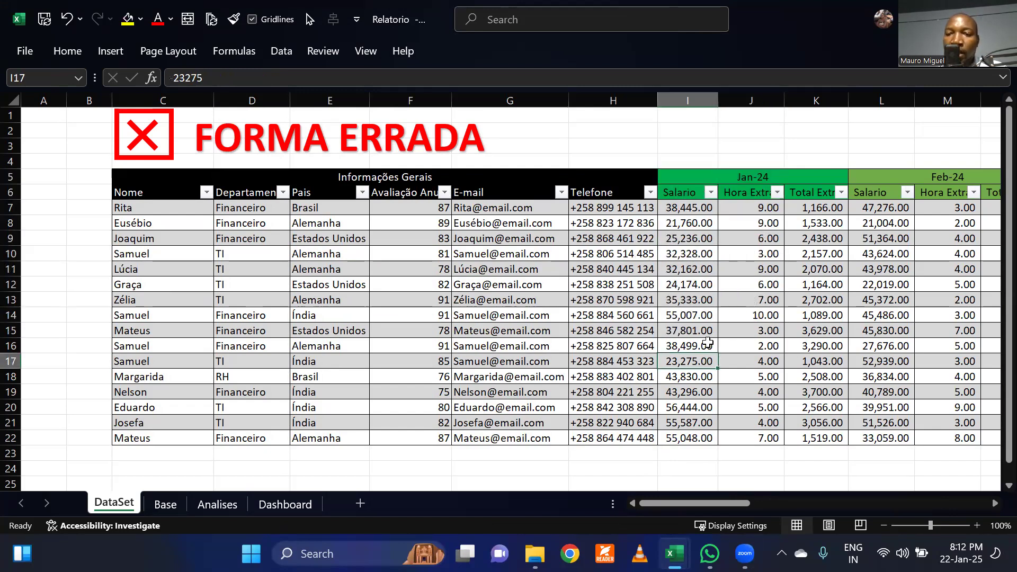
{"action": "left_click_drag", "start_coordinate": [689, 177], "coordinate": [762, 347]}
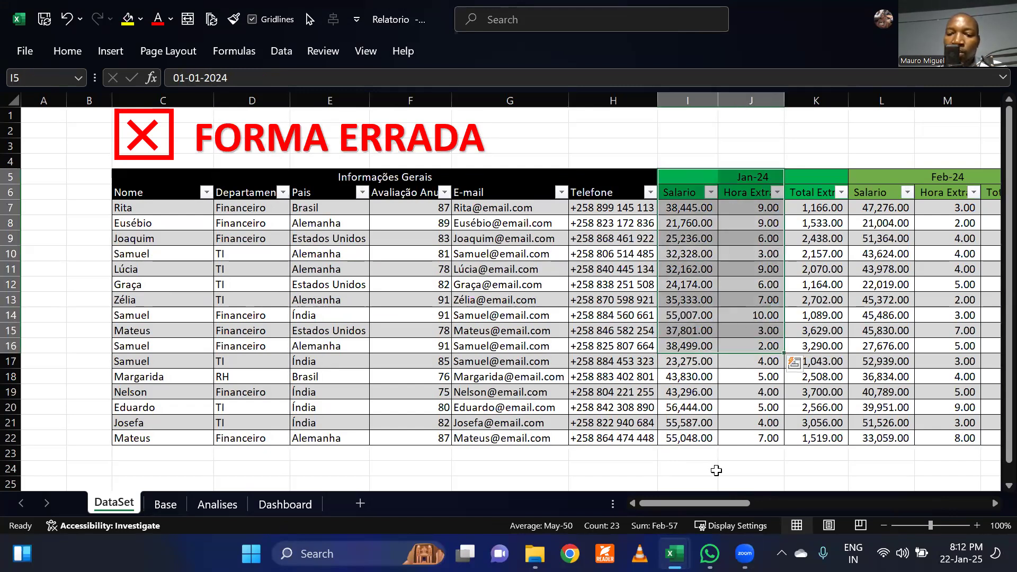
{"action": "left_click_drag", "start_coordinate": [704, 506], "coordinate": [966, 487]}
{"action": "left_click_drag", "start_coordinate": [806, 487], "coordinate": [583, 502]}
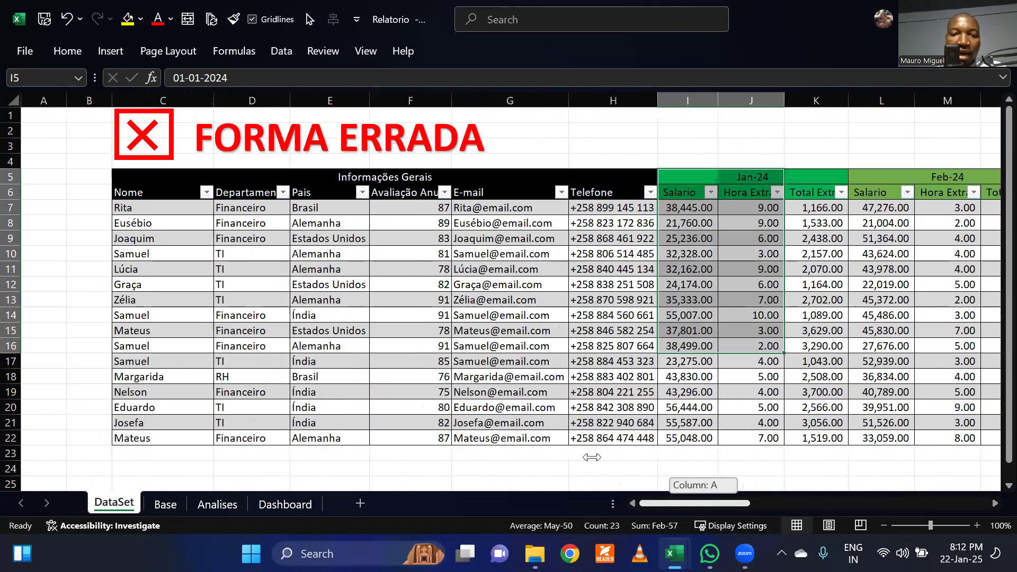
{"action": "left_click", "coordinate": [524, 375]}
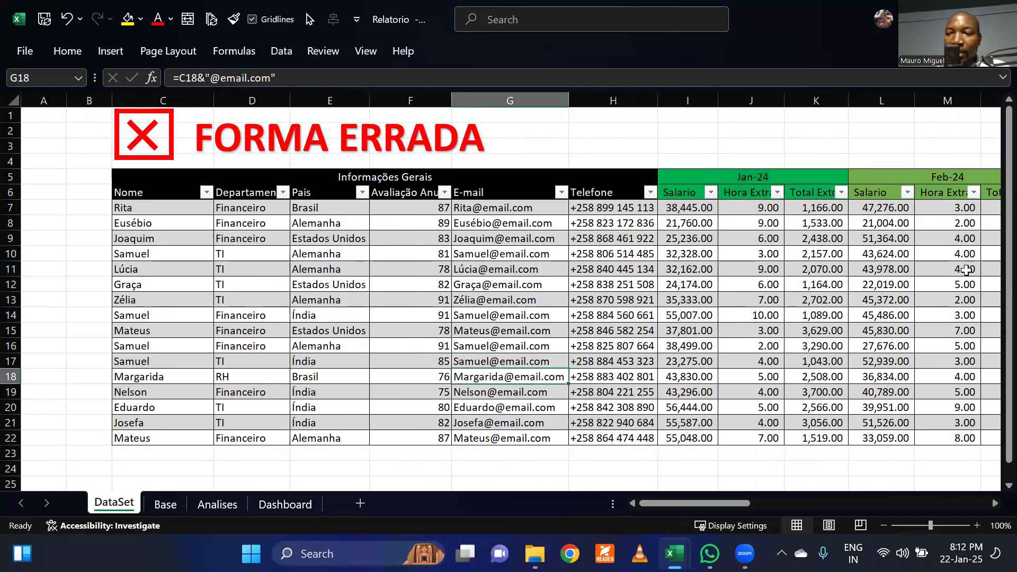
{"action": "left_click_drag", "start_coordinate": [681, 503], "coordinate": [662, 519]}
{"action": "left_click_drag", "start_coordinate": [689, 178], "coordinate": [728, 389]}
{"action": "left_click_drag", "start_coordinate": [878, 178], "coordinate": [847, 361]}
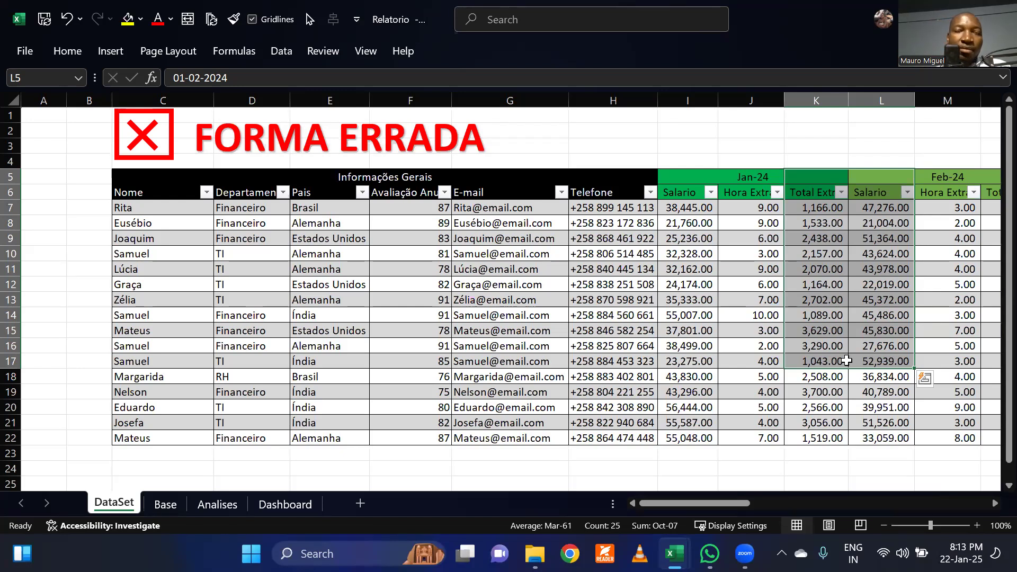
{"action": "left_click", "coordinate": [733, 360]}
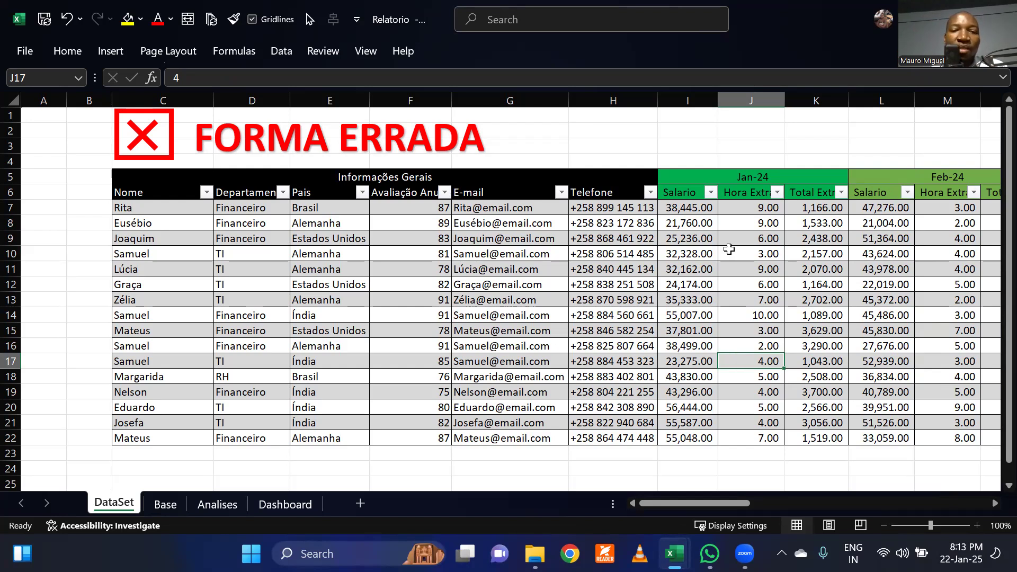
{"action": "left_click", "coordinate": [485, 300]}
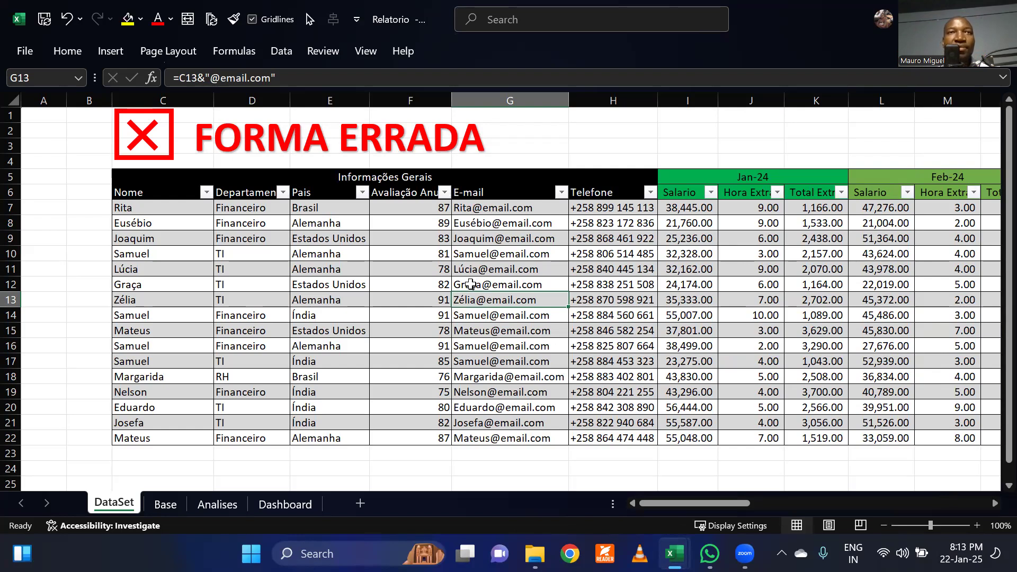
{"action": "left_click", "coordinate": [398, 275]}
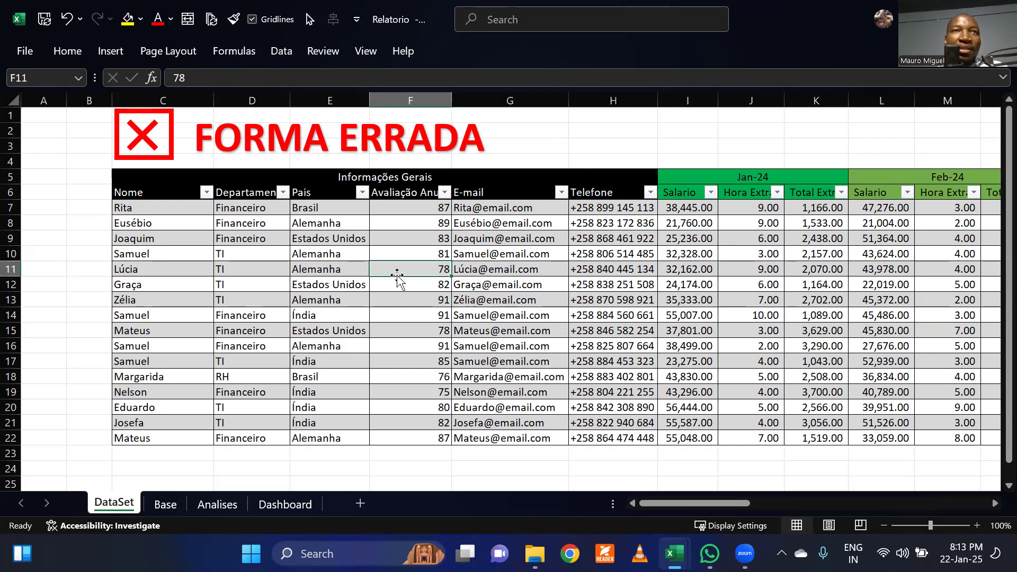
{"action": "left_click", "coordinate": [392, 298]}
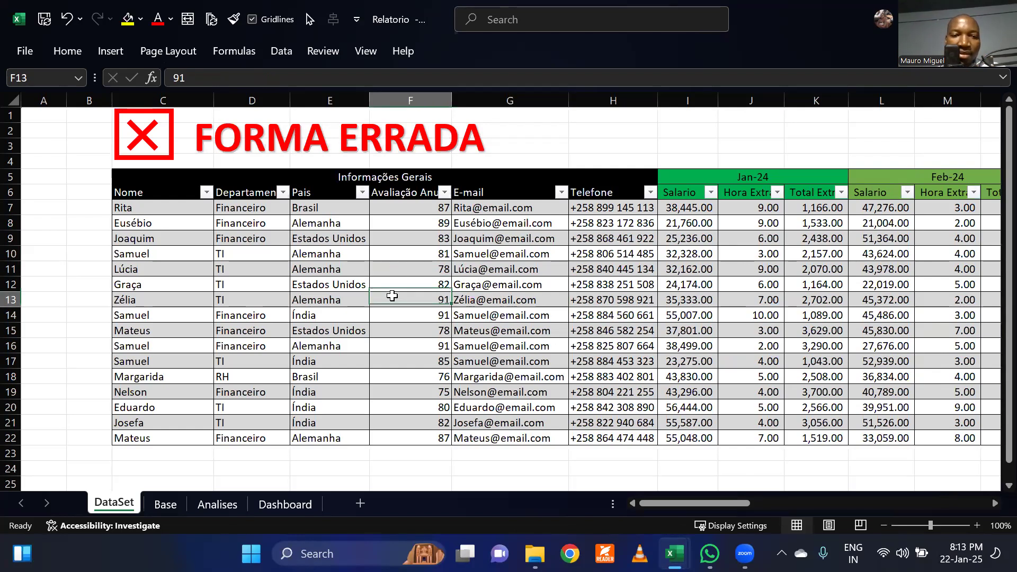
{"action": "left_click_drag", "start_coordinate": [646, 502], "coordinate": [585, 493]}
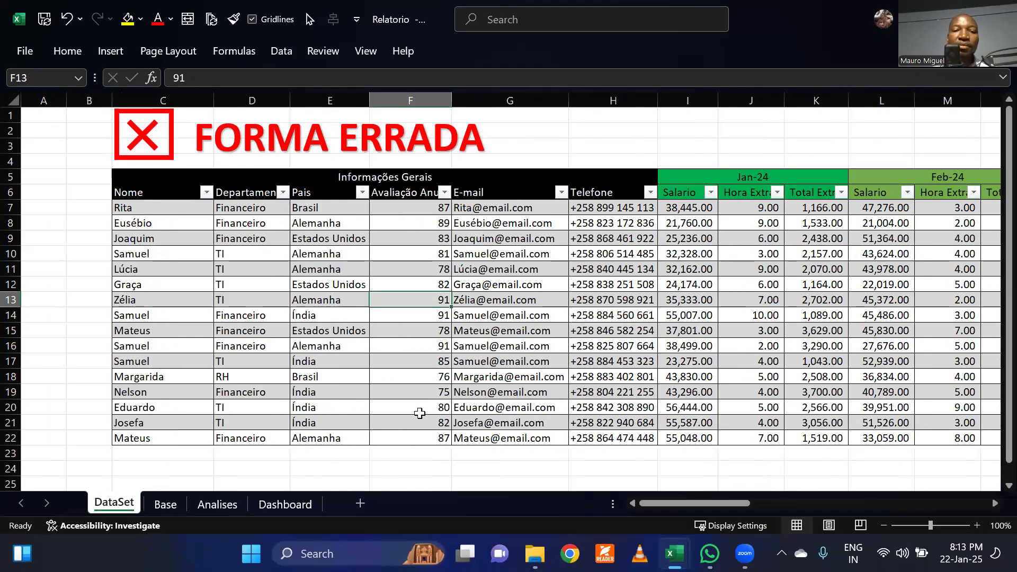
{"action": "left_click", "coordinate": [283, 265]}
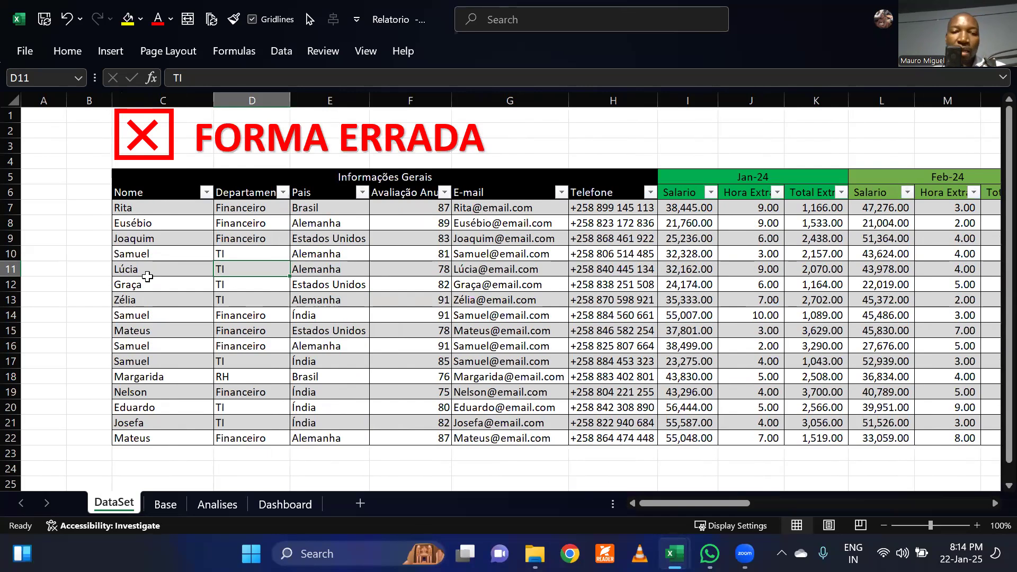
Step: Compare the employee rows with the Salario columns repeated under each month in the DataSet sheet
{"action": "left_click", "coordinate": [159, 258]}
{"action": "left_click", "coordinate": [422, 349]}
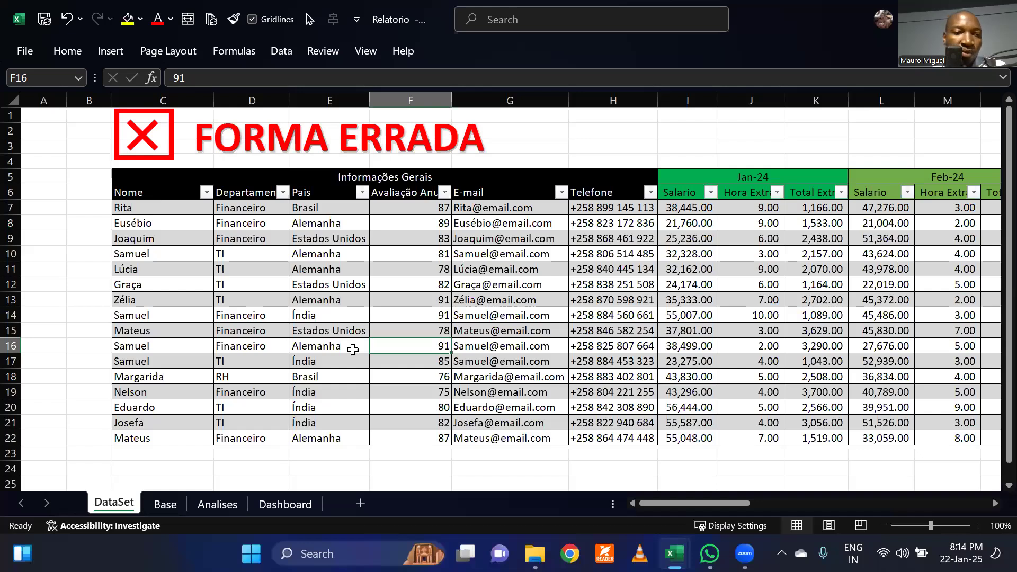
{"action": "left_click", "coordinate": [174, 224]}
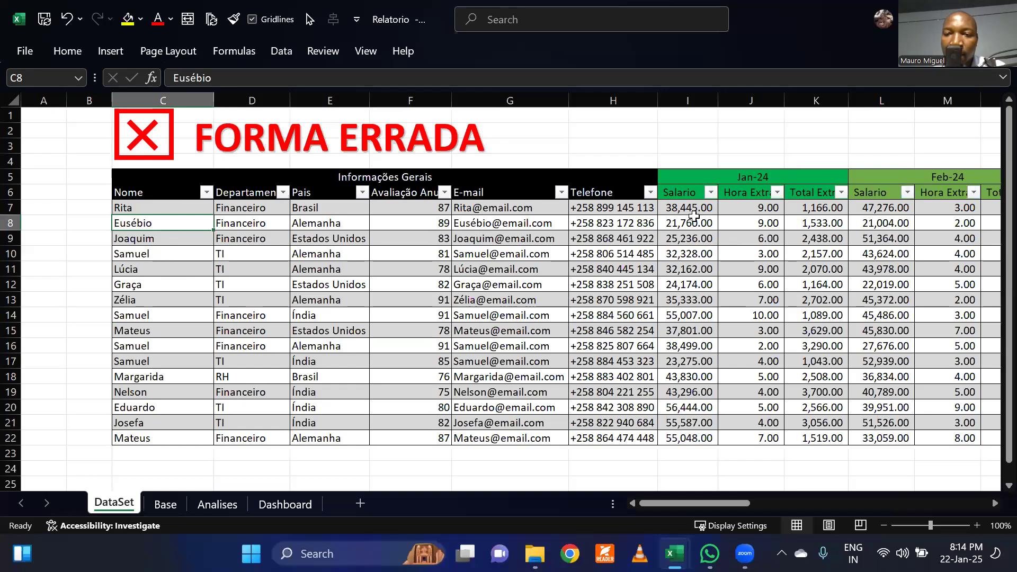
{"action": "left_click", "coordinate": [688, 193]}
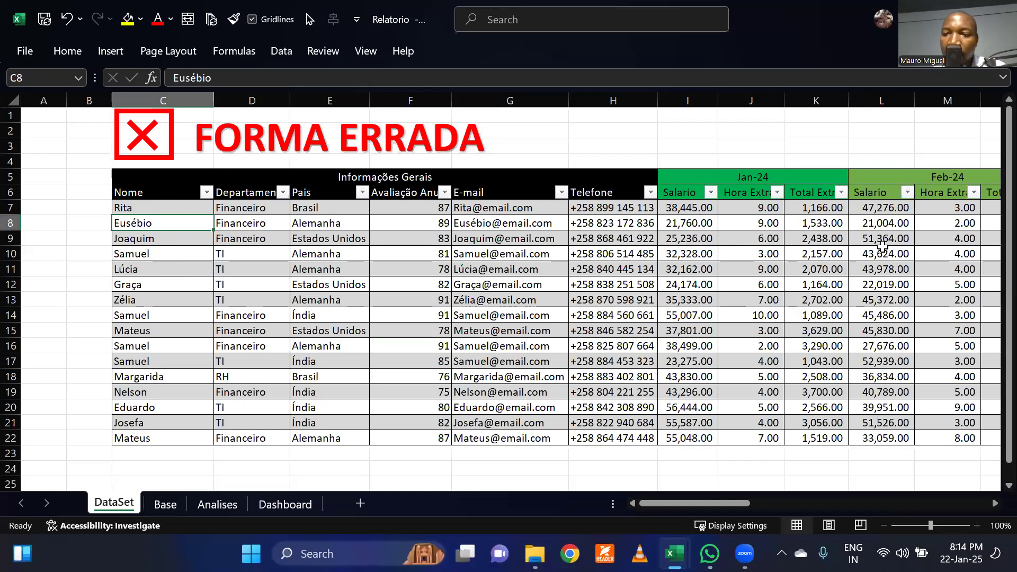
{"action": "left_click", "coordinate": [874, 192]}
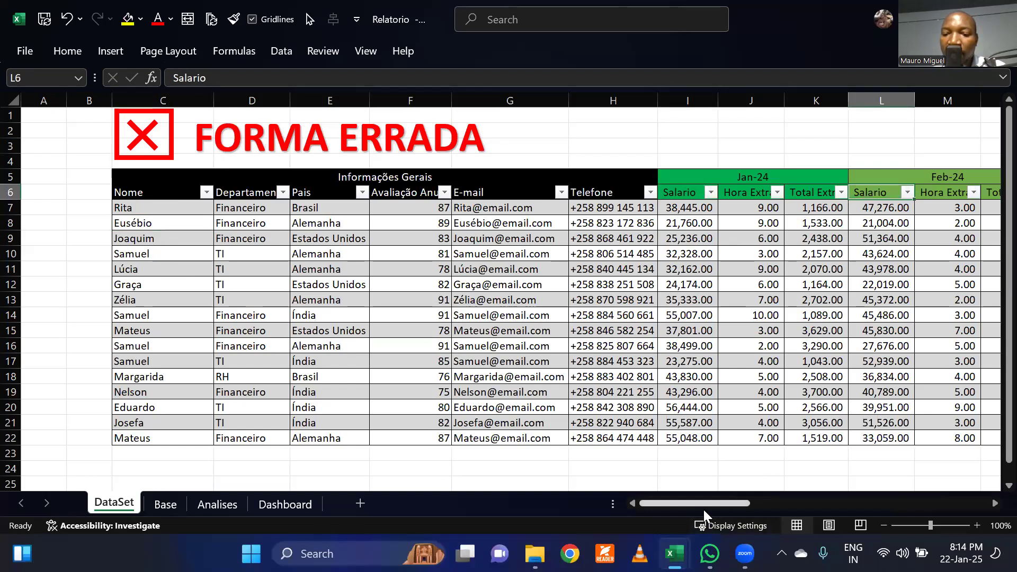
{"action": "left_click_drag", "start_coordinate": [696, 504], "coordinate": [641, 505]}
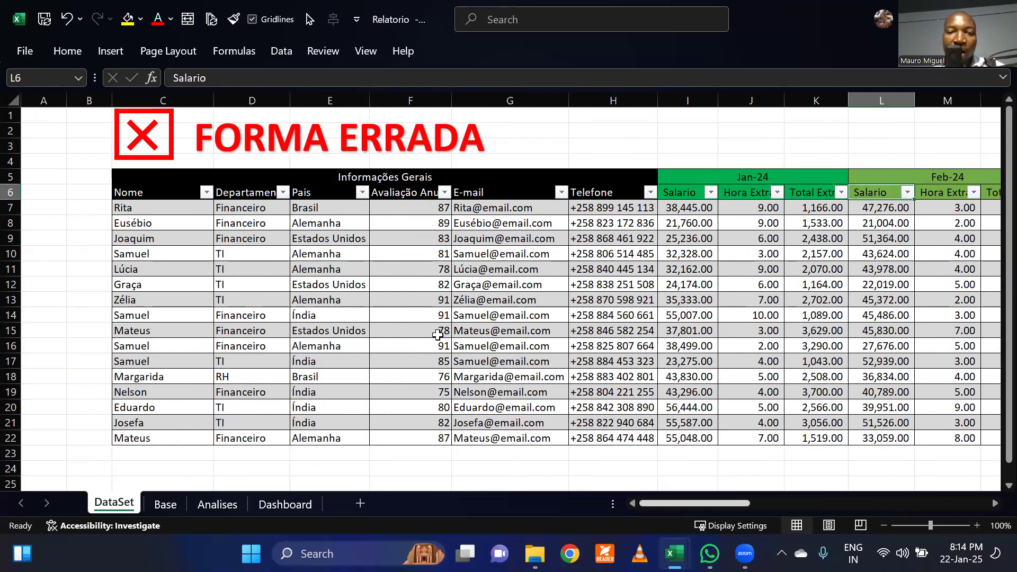
Step: Review the Departamento and Pais values alongside the Jan-24 and Feb-24 Salario columns in the DataSet sheet
{"action": "left_click", "coordinate": [438, 334]}
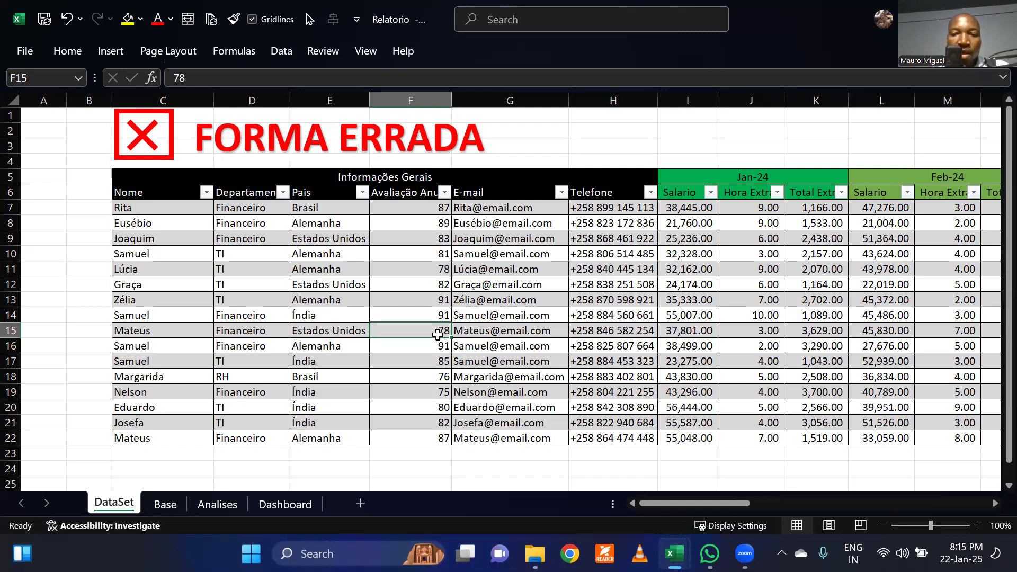
{"action": "left_click_drag", "start_coordinate": [249, 213], "coordinate": [260, 360]}
{"action": "left_click_drag", "start_coordinate": [329, 207], "coordinate": [328, 362]}
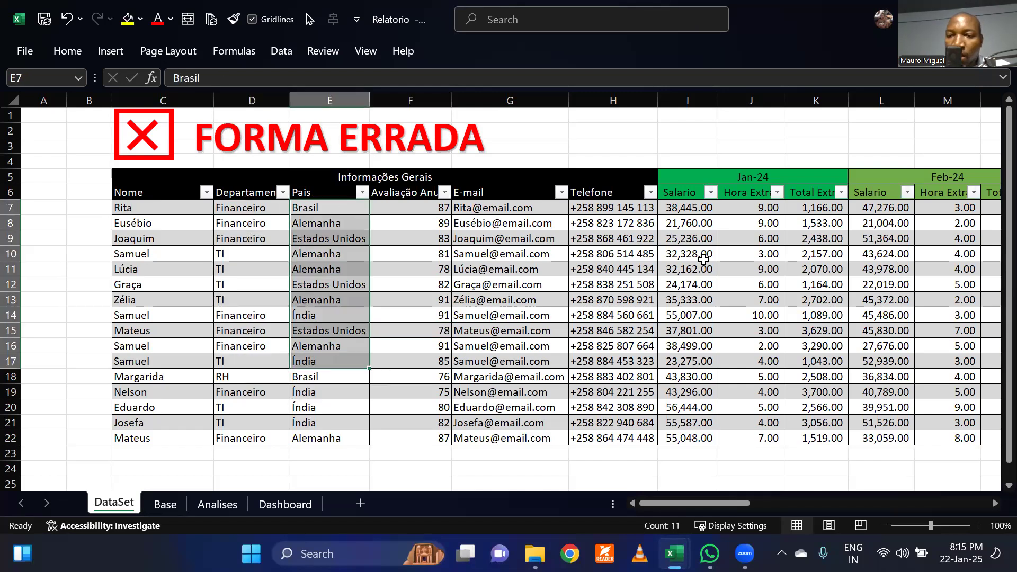
{"action": "left_click_drag", "start_coordinate": [694, 208], "coordinate": [689, 361]}
{"action": "left_click", "coordinate": [866, 194]}
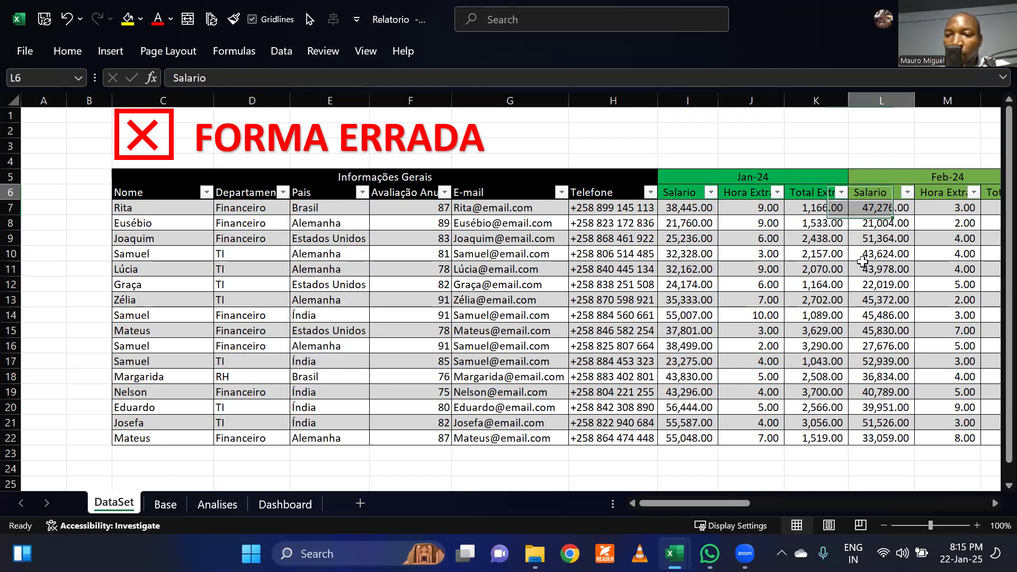
{"action": "left_click_drag", "start_coordinate": [865, 215], "coordinate": [863, 298]}
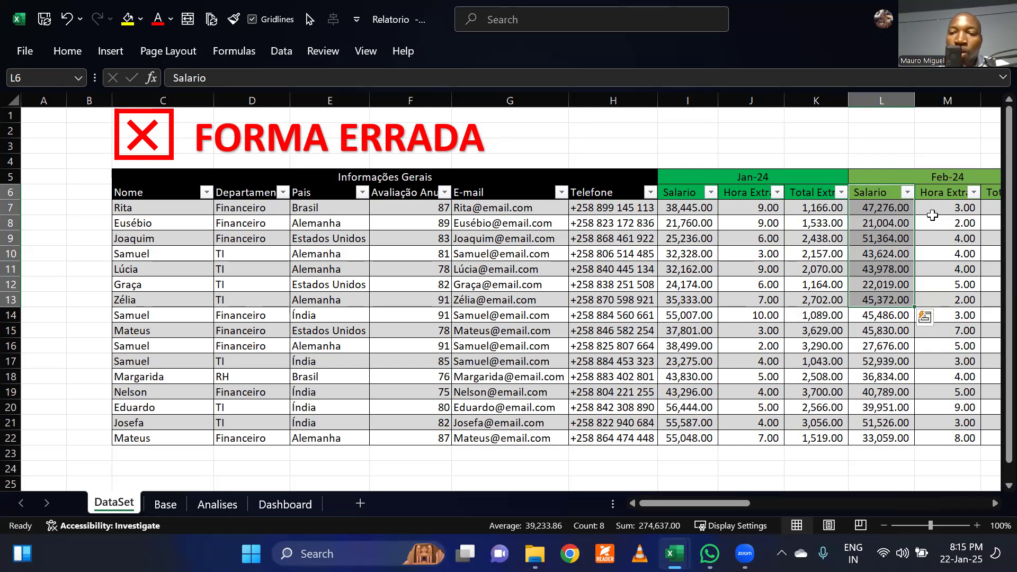
{"action": "left_click", "coordinate": [329, 207]}
{"action": "left_click", "coordinate": [601, 298]}
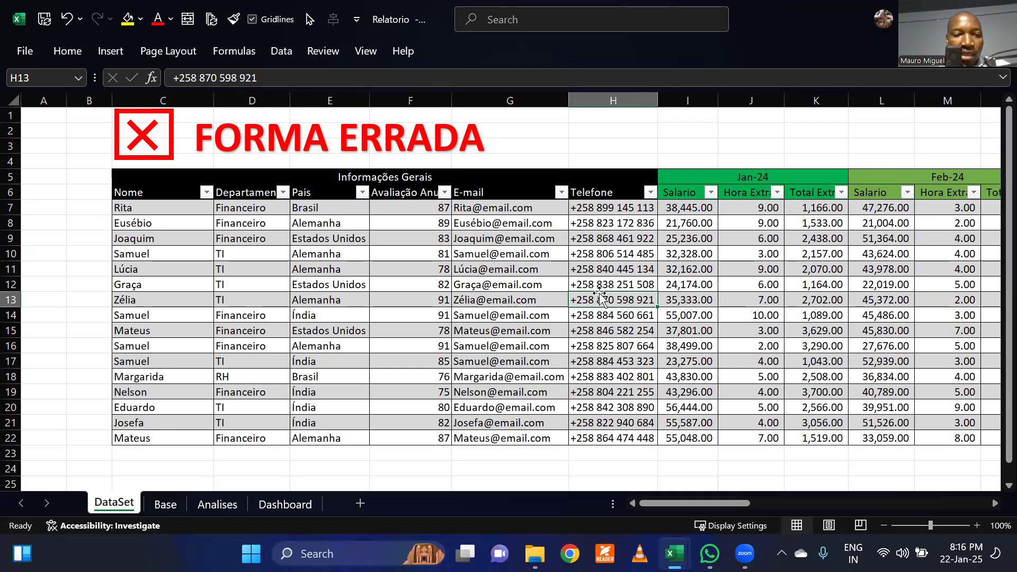
Step: Open the Base sheet and look through its table of employee records stacked month by month
{"action": "left_click", "coordinate": [165, 504]}
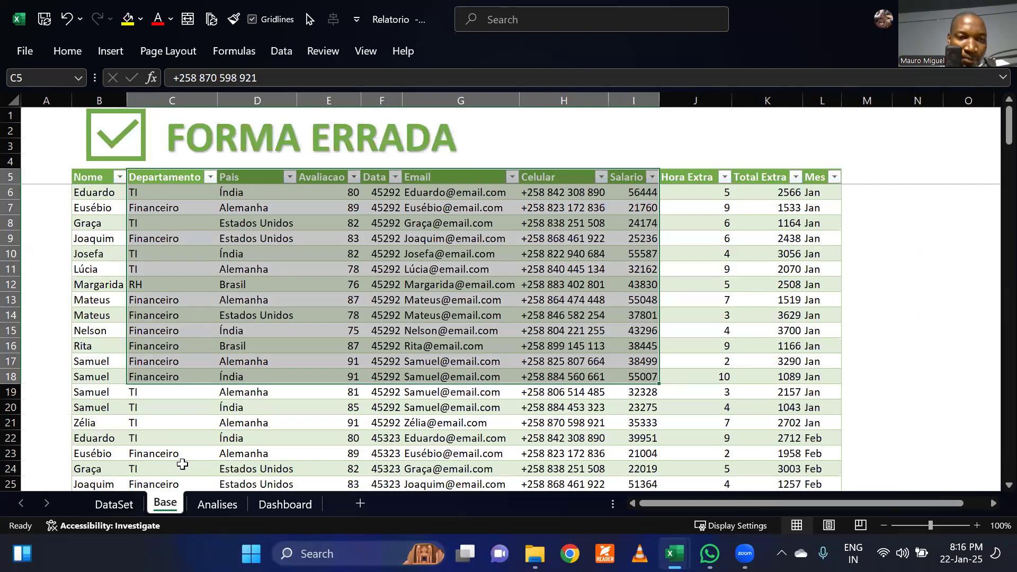
{"action": "left_click", "coordinate": [244, 364]}
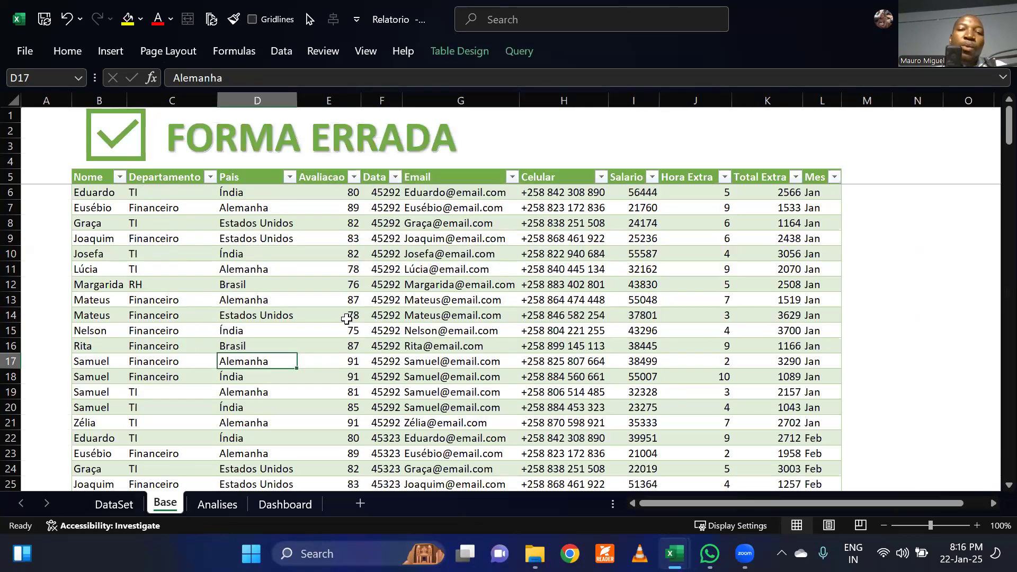
{"action": "left_click", "coordinate": [405, 299]}
{"action": "scroll", "coordinate": [405, 301], "scroll_direction": "down", "scroll_amount": 20}
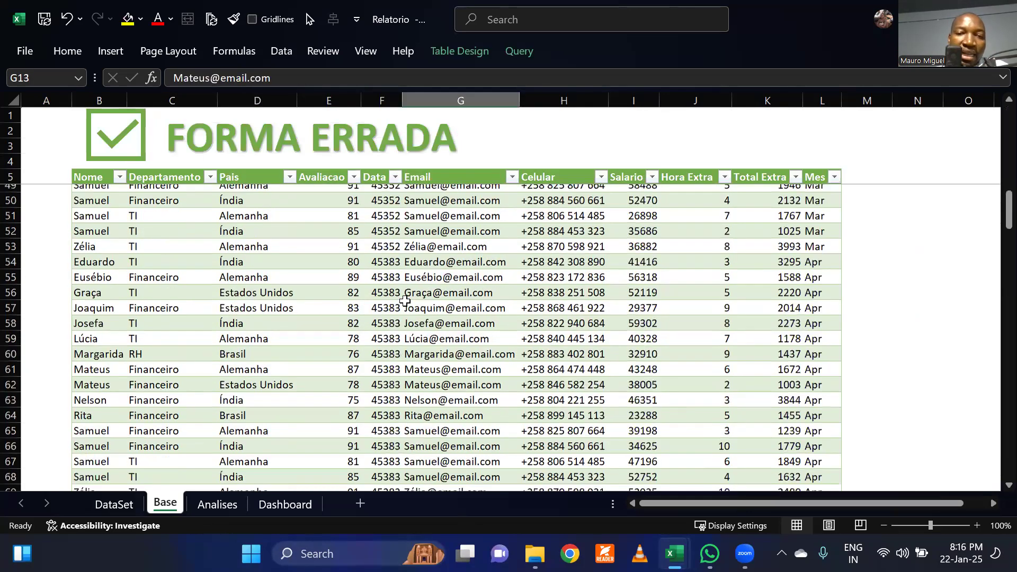
Step: Filter the Mes column of the Base table to show only Jun
{"action": "scroll", "coordinate": [405, 300], "scroll_direction": "down", "scroll_amount": 19}
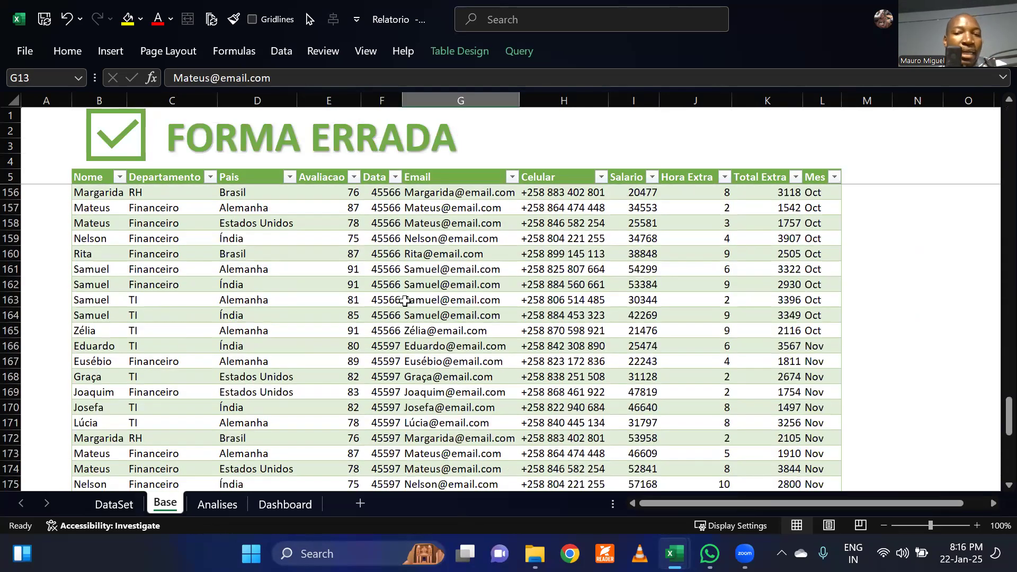
{"action": "scroll", "coordinate": [405, 300], "scroll_direction": "up", "scroll_amount": 20}
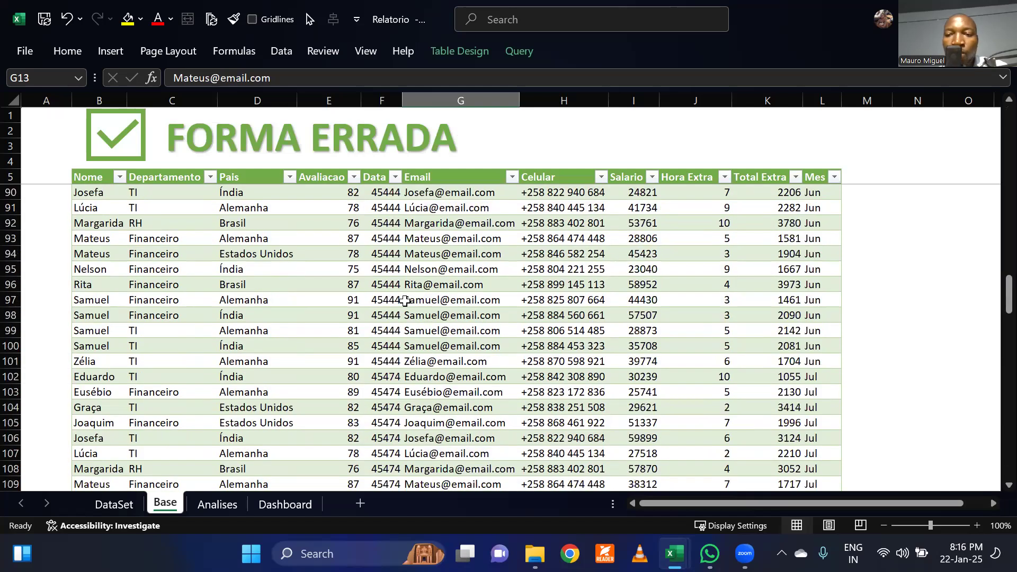
{"action": "scroll", "coordinate": [405, 300], "scroll_direction": "up", "scroll_amount": 4}
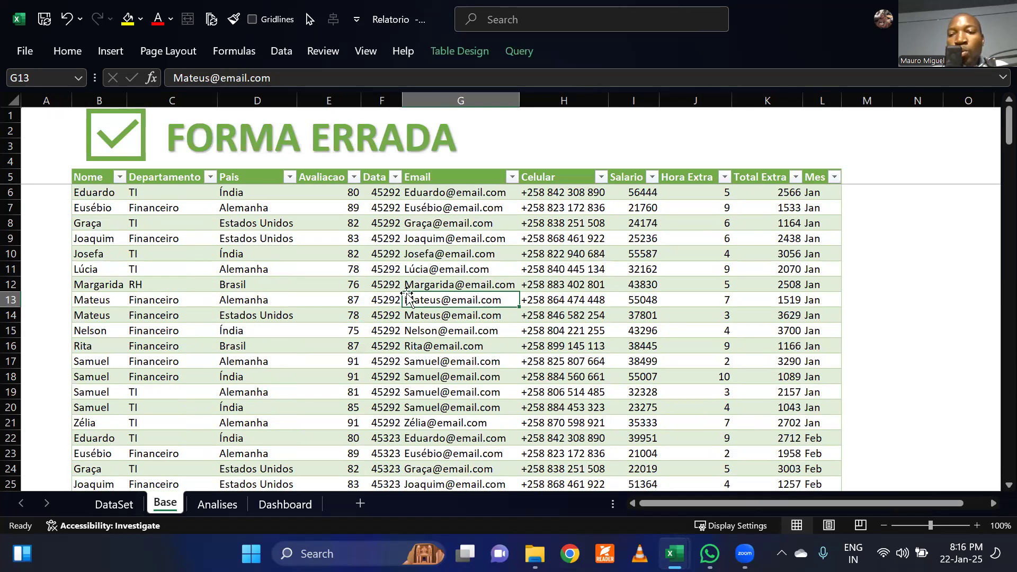
{"action": "left_click", "coordinate": [834, 178]}
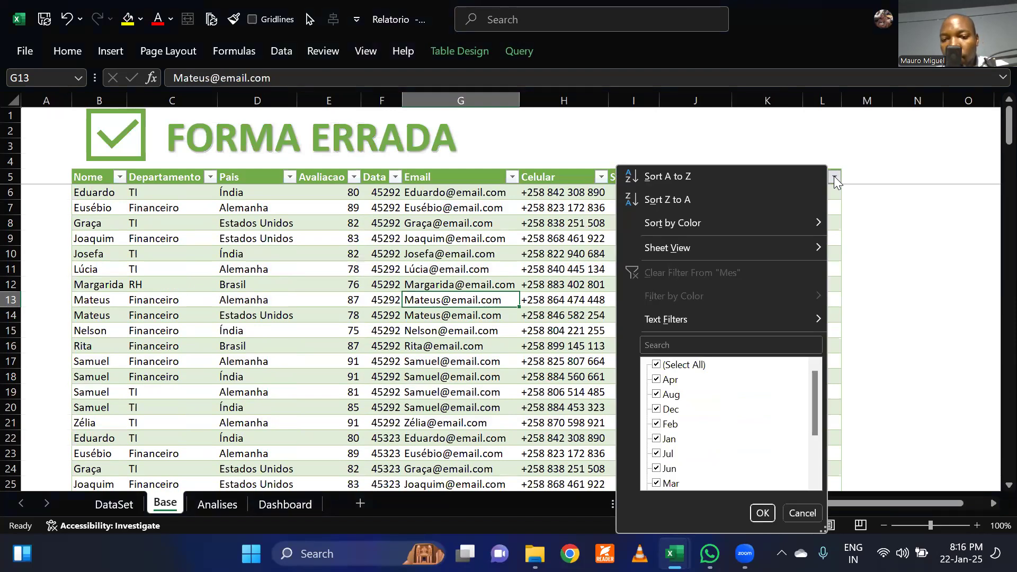
{"action": "left_click", "coordinate": [656, 364]}
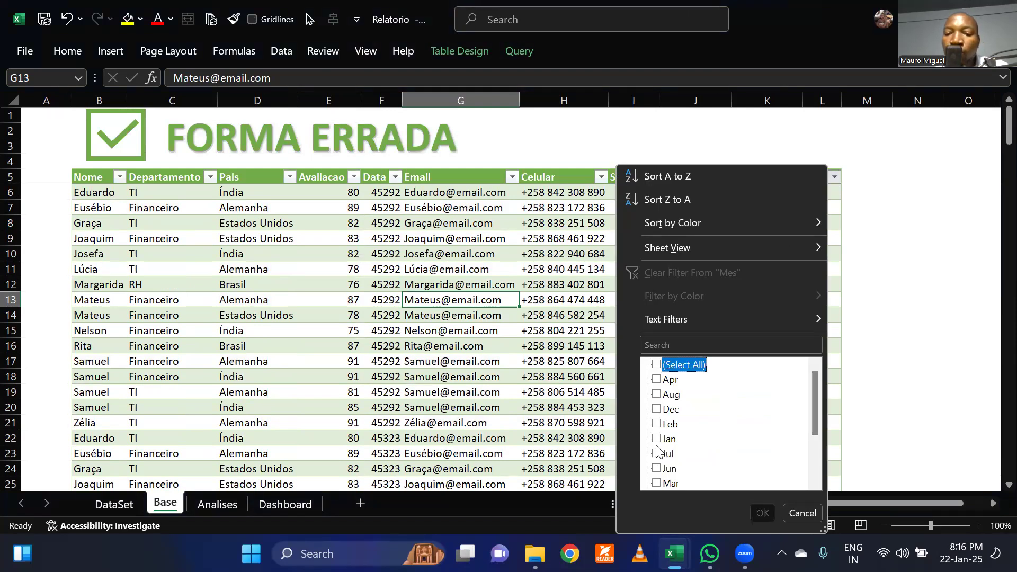
{"action": "left_click", "coordinate": [658, 468]}
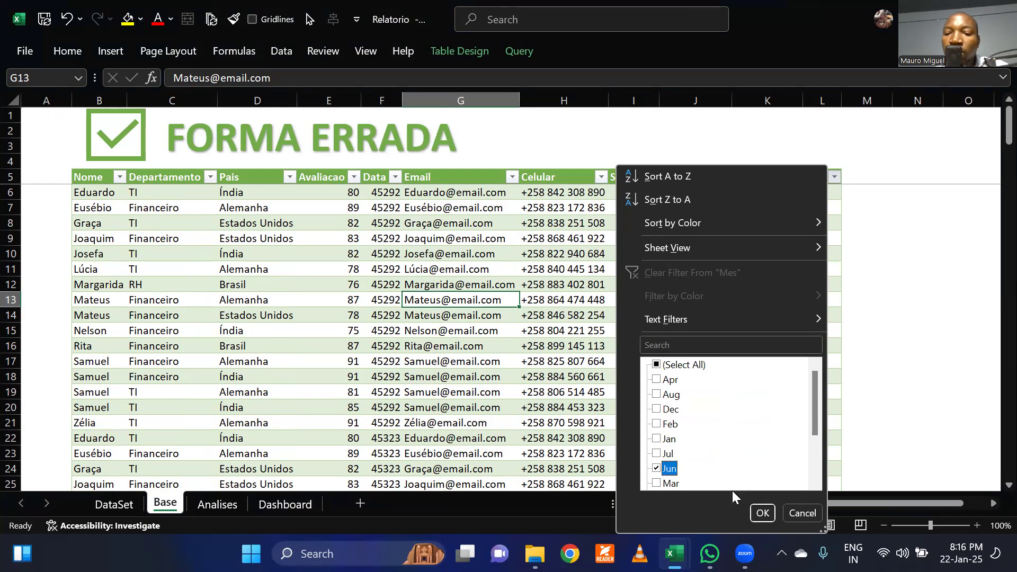
{"action": "left_click", "coordinate": [762, 512]}
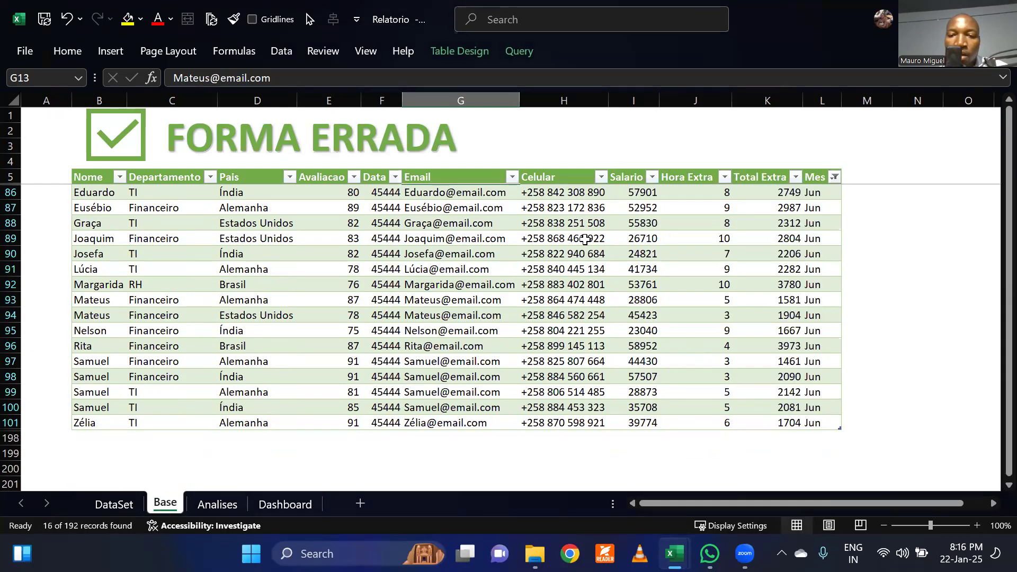
Step: Select the filtered June Salario values to read their totals, and compare them with the layout of the DataSet sheet
{"action": "left_click_drag", "start_coordinate": [636, 195], "coordinate": [640, 423]}
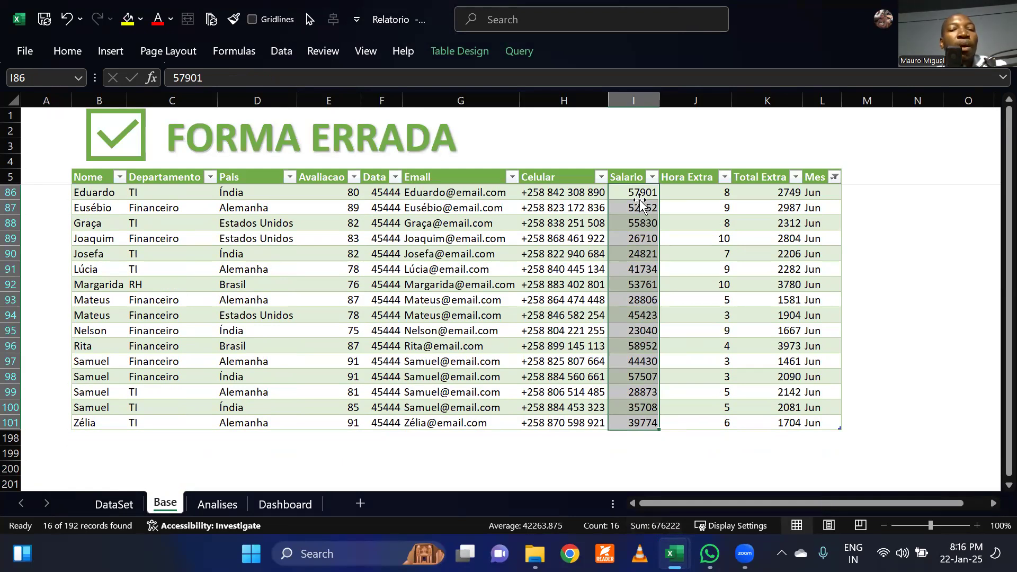
{"action": "left_click", "coordinate": [114, 504]}
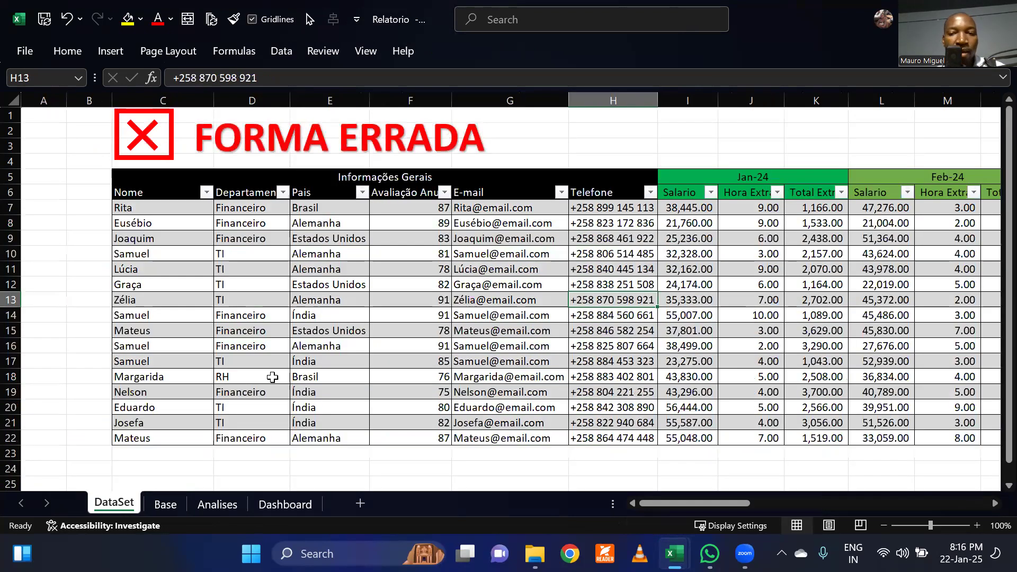
{"action": "left_click", "coordinate": [275, 377]}
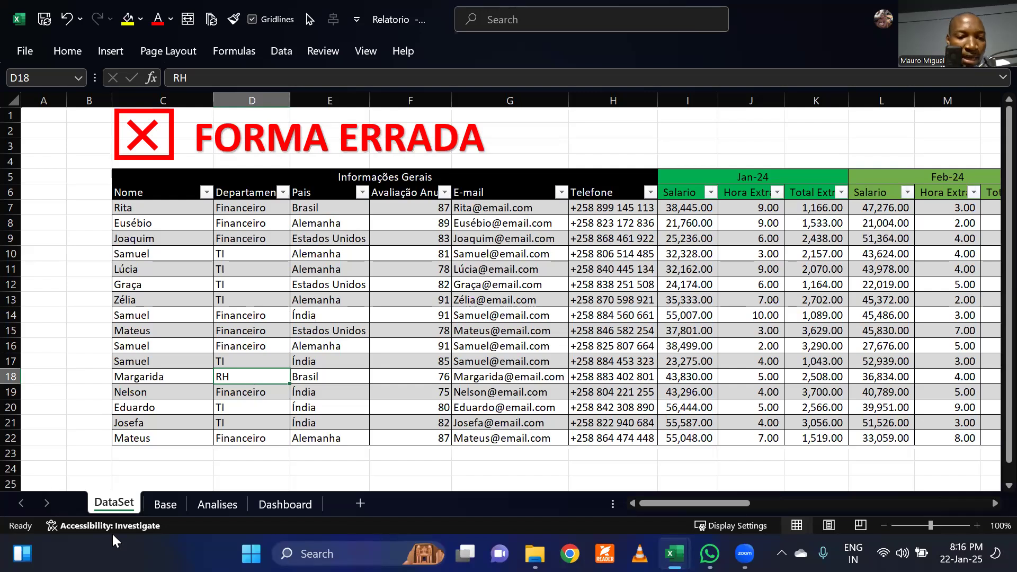
Step: Clear the Mes filter from the Base table to restore all months
{"action": "left_click", "coordinate": [165, 505]}
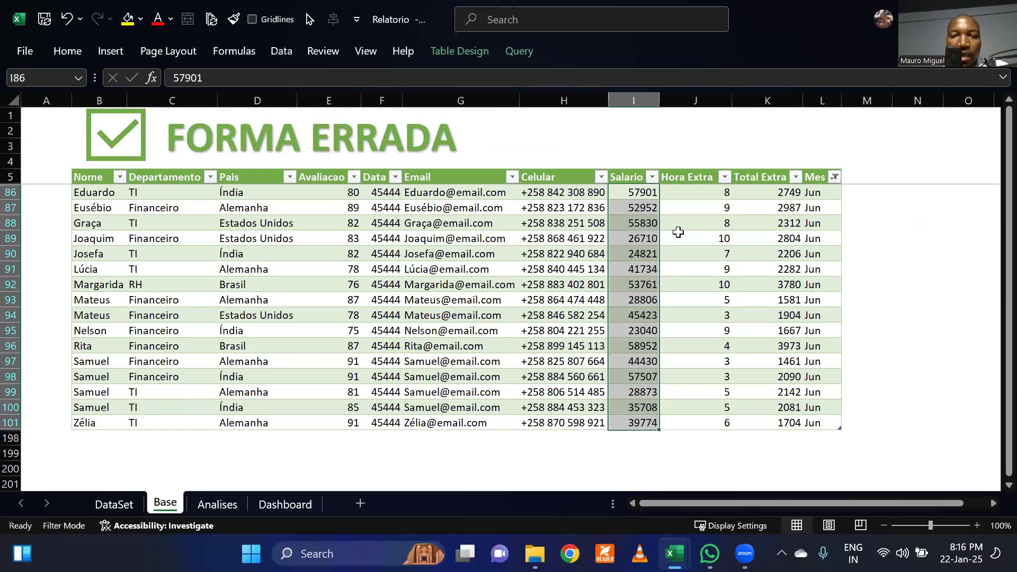
{"action": "left_click", "coordinate": [837, 188]}
{"action": "left_click", "coordinate": [835, 177]}
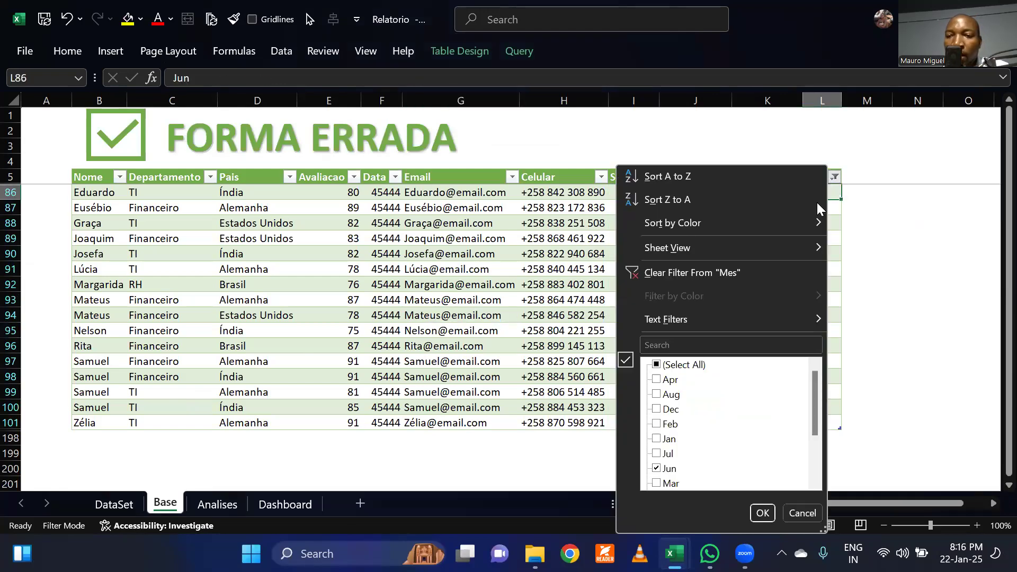
{"action": "left_click", "coordinate": [701, 282]}
{"action": "left_click", "coordinate": [670, 332]}
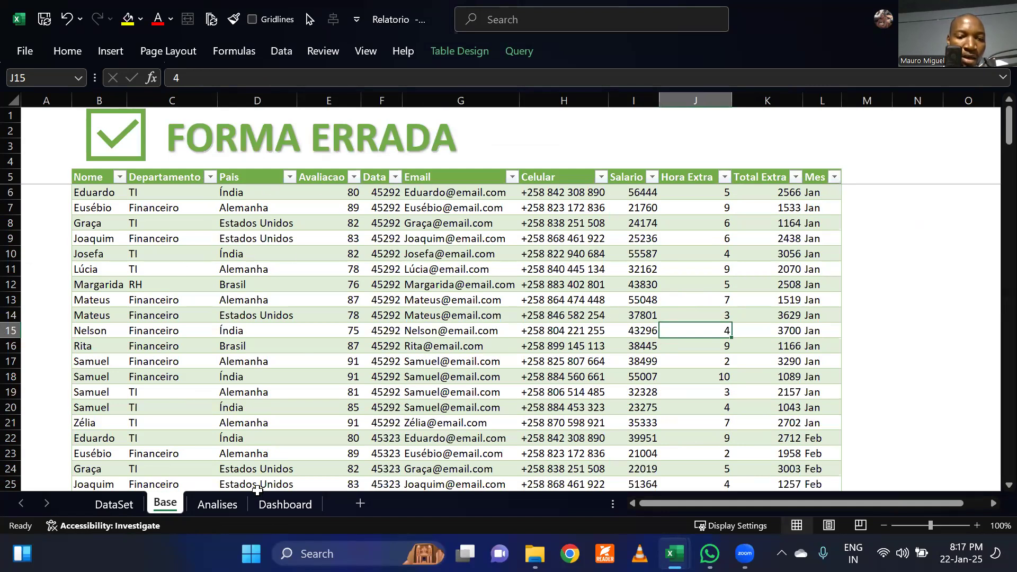
Step: Filter the Dashboard by department and month, first for Financeiro in Mar and finally for RH in Aug
{"action": "key", "text": "ctrl+Page_Down"}
{"action": "key", "text": "ctrl+Page_Down"}
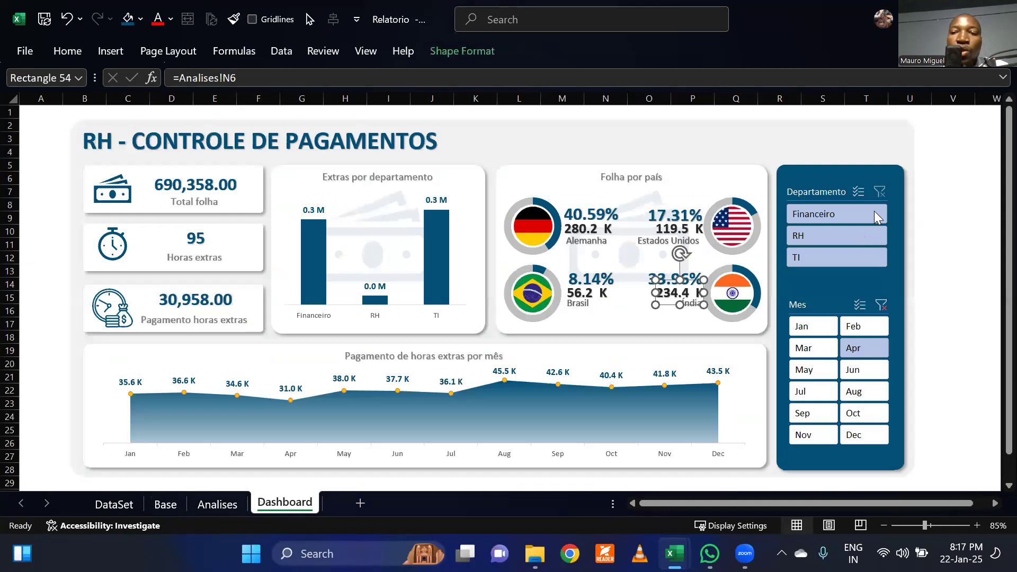
{"action": "left_click", "coordinate": [963, 160]}
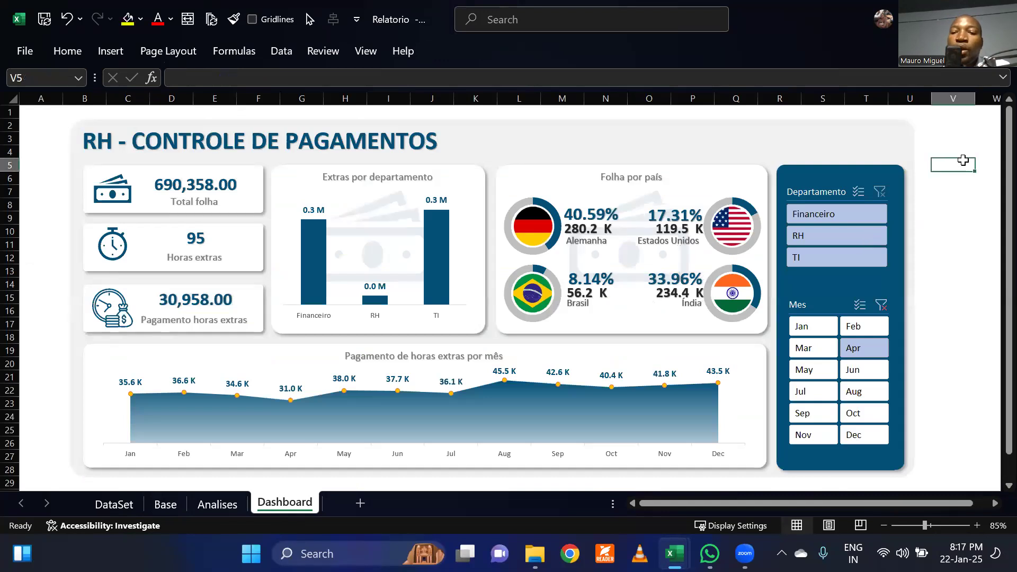
{"action": "left_click", "coordinate": [818, 348]}
{"action": "left_click", "coordinate": [824, 215]}
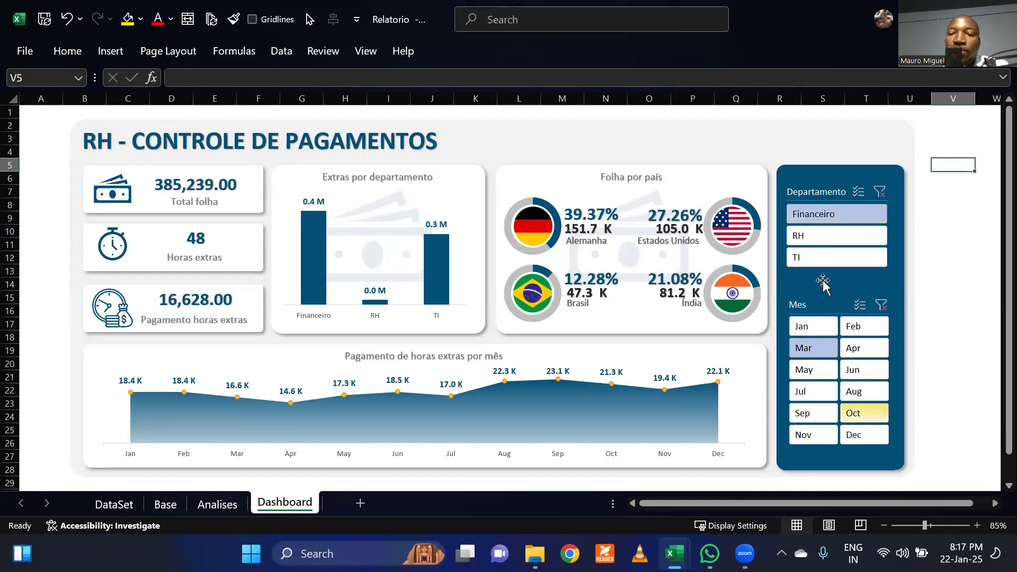
{"action": "left_click", "coordinate": [832, 234]}
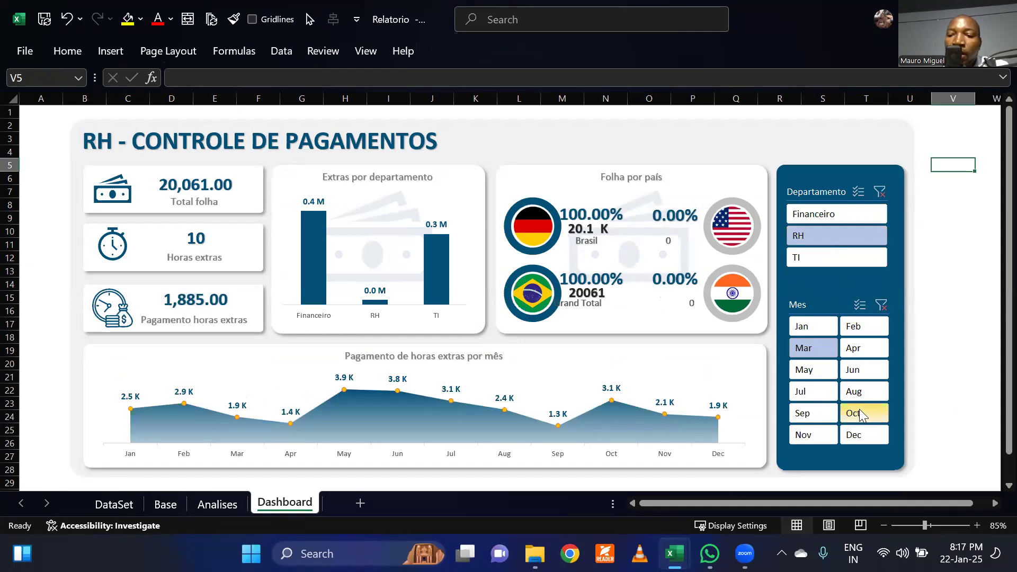
{"action": "left_click", "coordinate": [855, 392]}
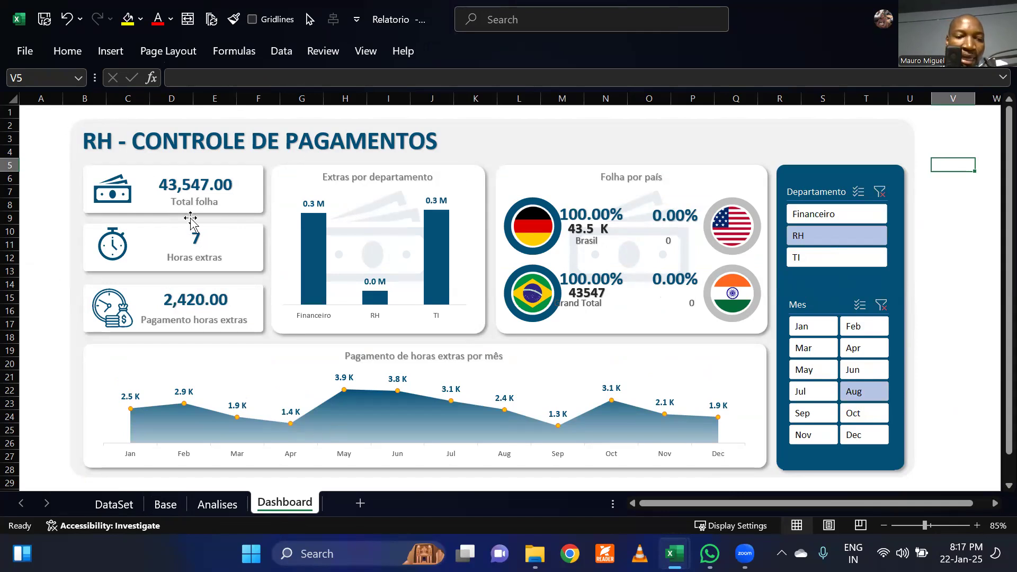
Step: Compare the Informações Gerais columns of the DataSet sheet with the employee columns of the Base table
{"action": "left_click", "coordinate": [92, 507]}
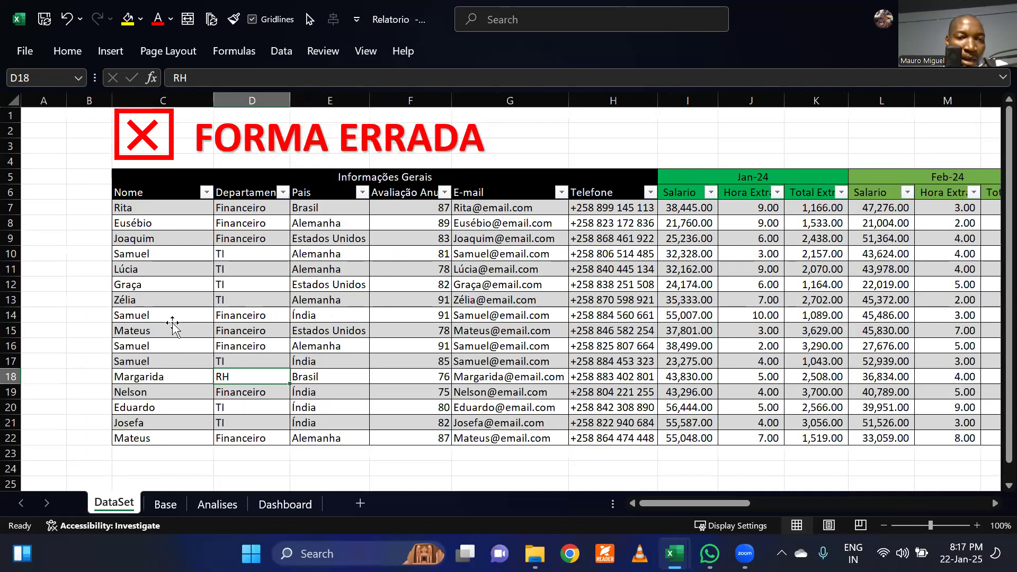
{"action": "left_click", "coordinate": [173, 328]}
{"action": "left_click_drag", "start_coordinate": [159, 179], "coordinate": [513, 372]}
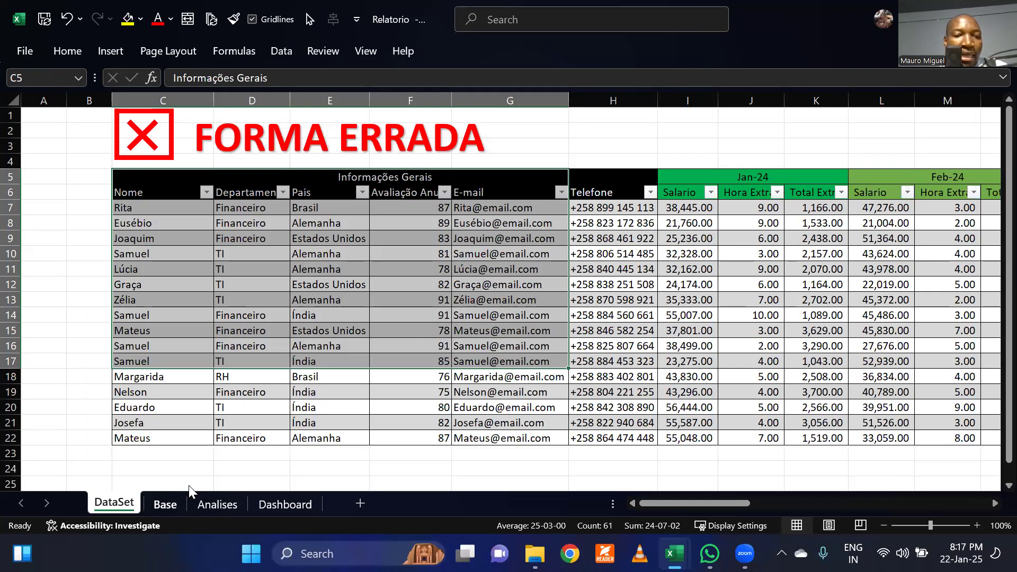
{"action": "left_click", "coordinate": [175, 504]}
{"action": "left_click", "coordinate": [305, 382]}
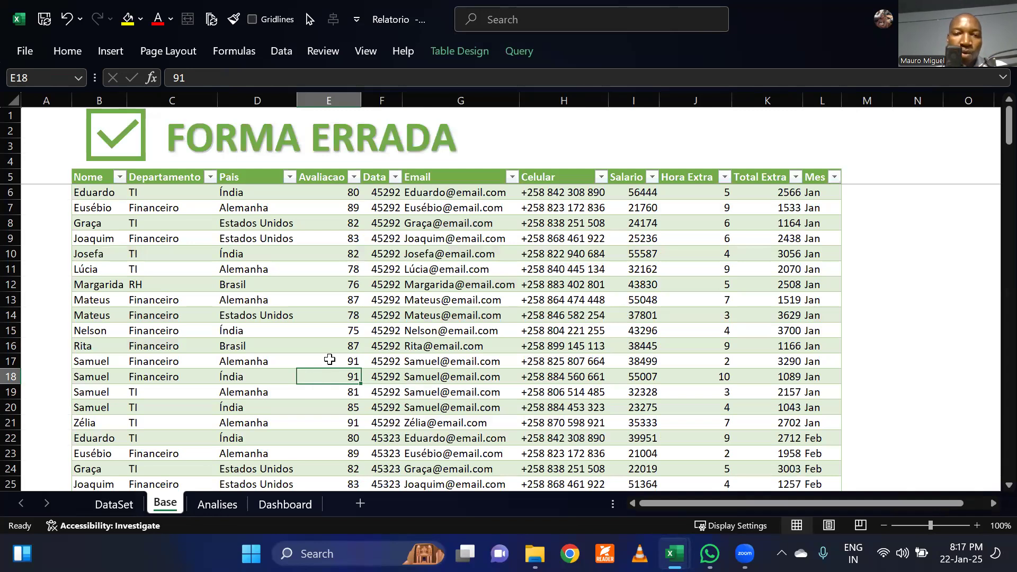
{"action": "left_click", "coordinate": [409, 298]}
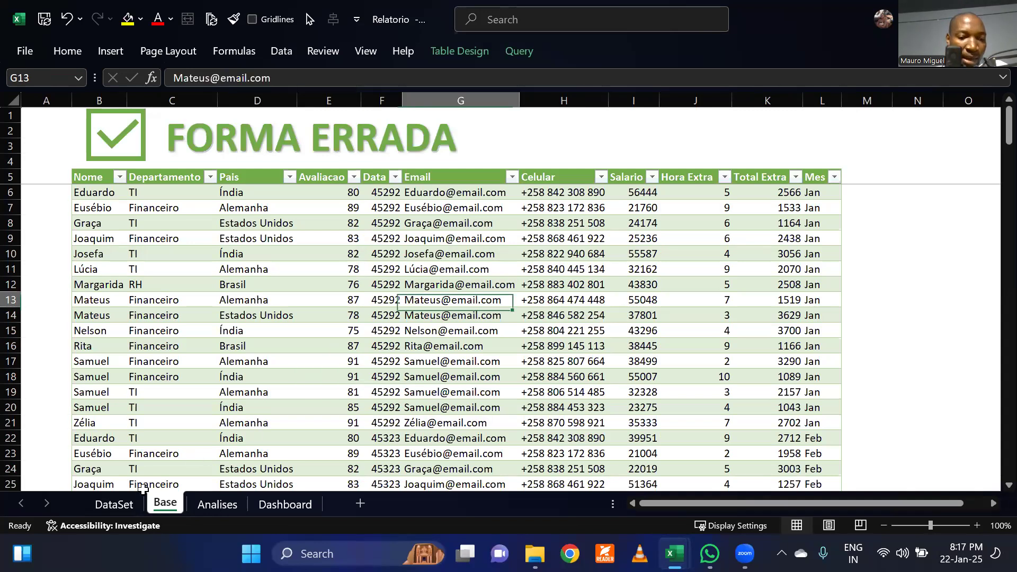
Step: Select the DataSet range from the Informações Gerais header across the monthly blocks to examine its width against the Base sheet
{"action": "left_click", "coordinate": [114, 504]}
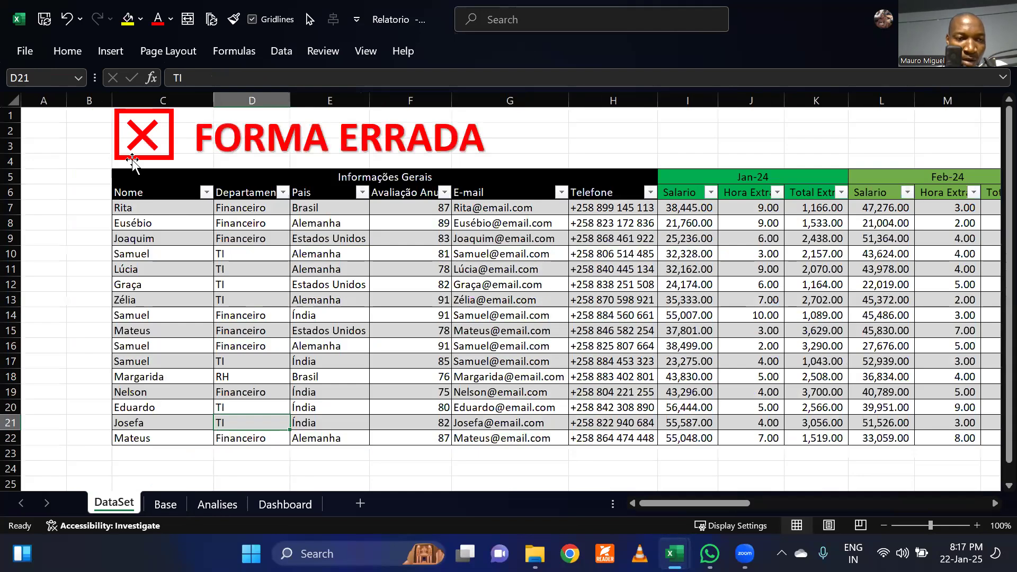
{"action": "left_click_drag", "start_coordinate": [135, 176], "coordinate": [957, 388]}
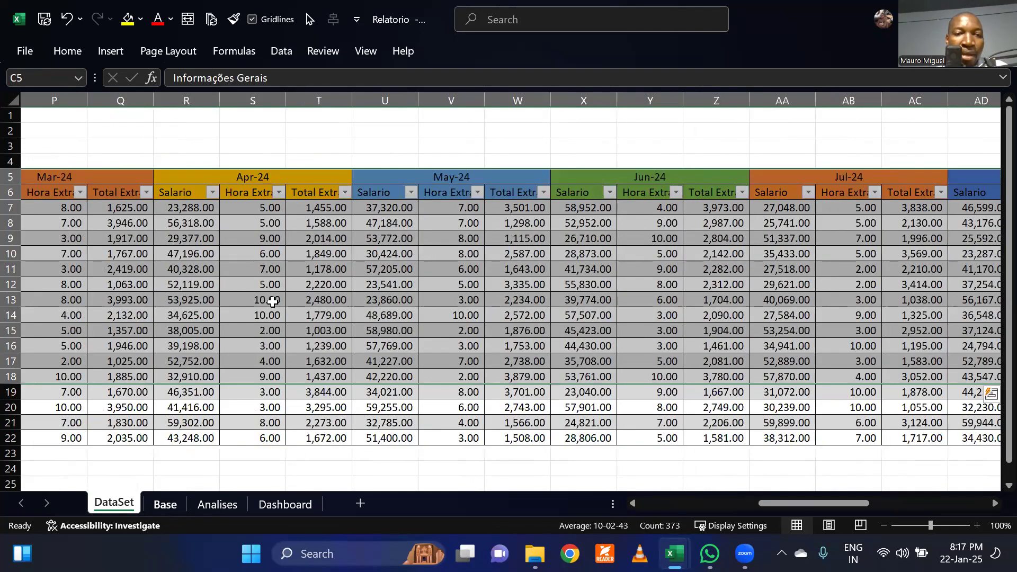
{"action": "key", "text": "ctrl+Page_Down"}
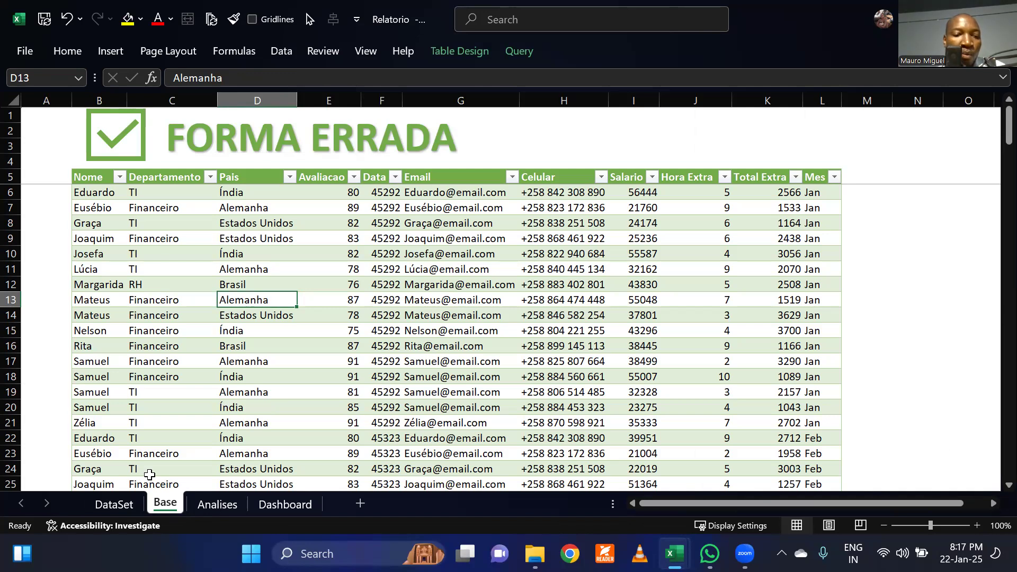
{"action": "left_click", "coordinate": [115, 509]}
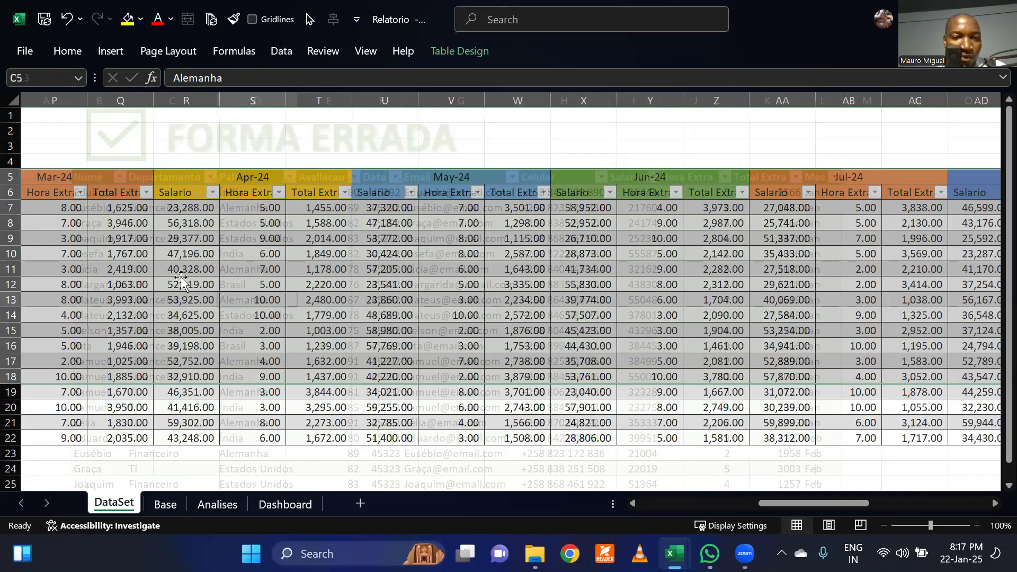
{"action": "left_click", "coordinate": [180, 285]}
Step: Review the Base table's stacked Apr and May records against the side-by-side month blocks in the DataSet sheet
{"action": "left_click", "coordinate": [165, 504]}
{"action": "left_click", "coordinate": [290, 330]}
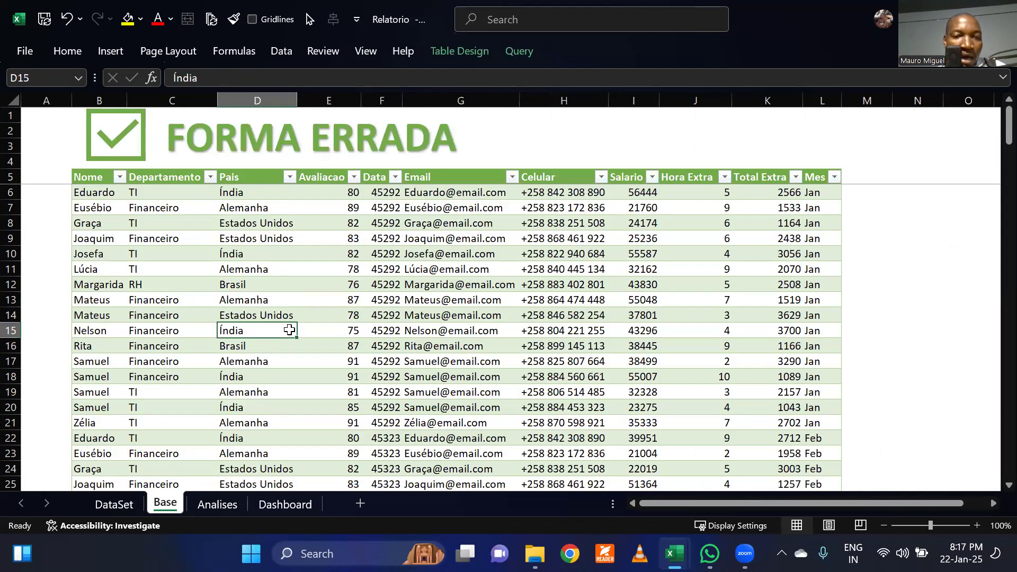
{"action": "scroll", "coordinate": [289, 329], "scroll_direction": "down", "scroll_amount": 12}
{"action": "scroll", "coordinate": [289, 330], "scroll_direction": "down", "scroll_amount": 6}
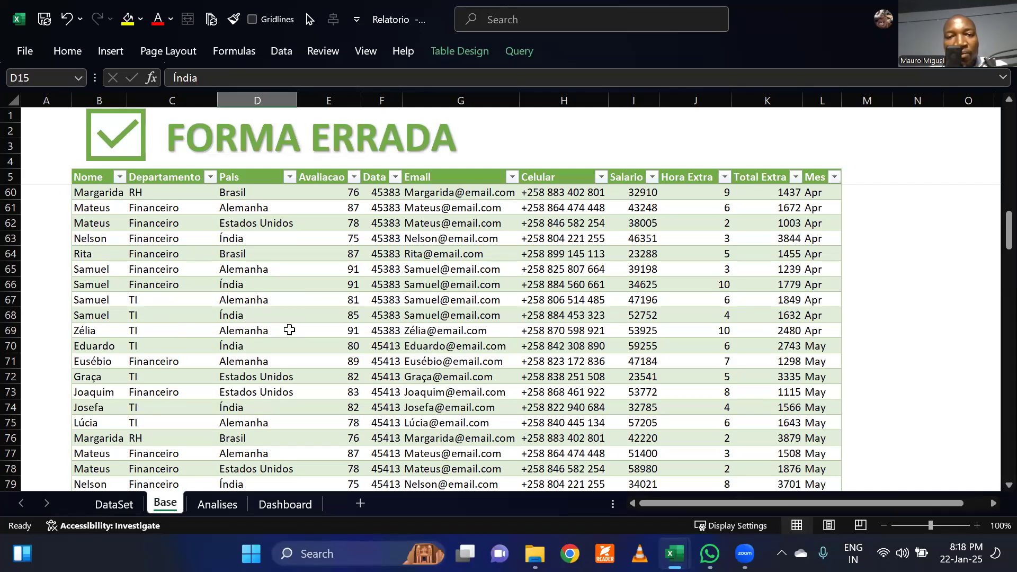
{"action": "left_click", "coordinate": [120, 507]}
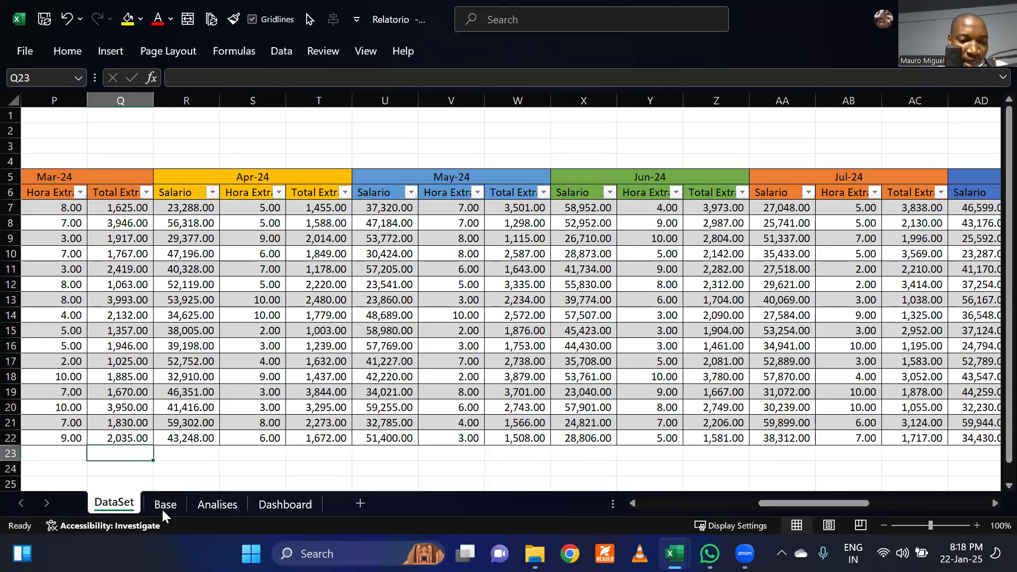
{"action": "left_click", "coordinate": [165, 504]}
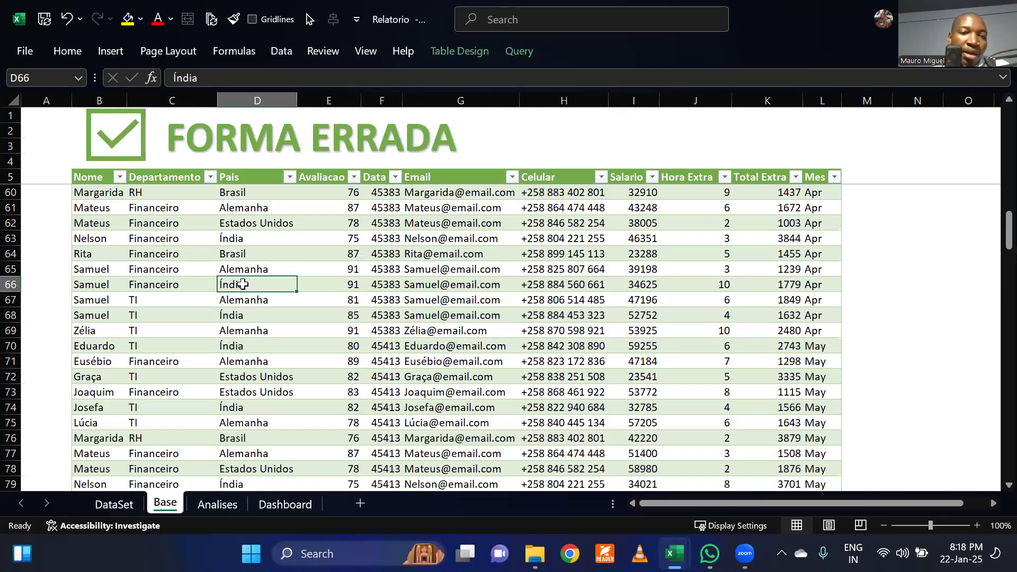
Step: Filter the Dashboard to the Financeiro department and the month Jul
{"action": "left_click", "coordinate": [280, 506]}
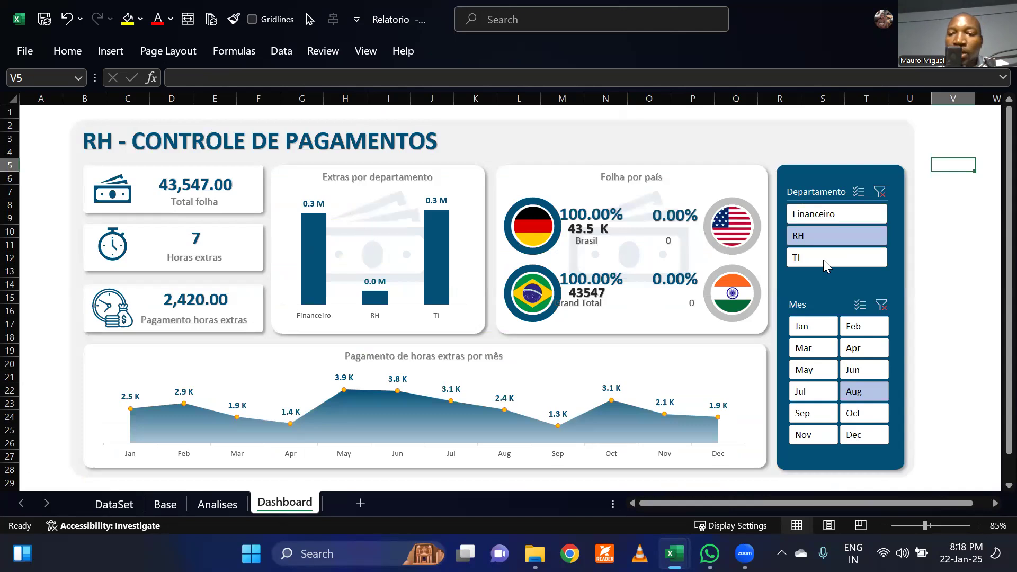
{"action": "left_click", "coordinate": [854, 215]}
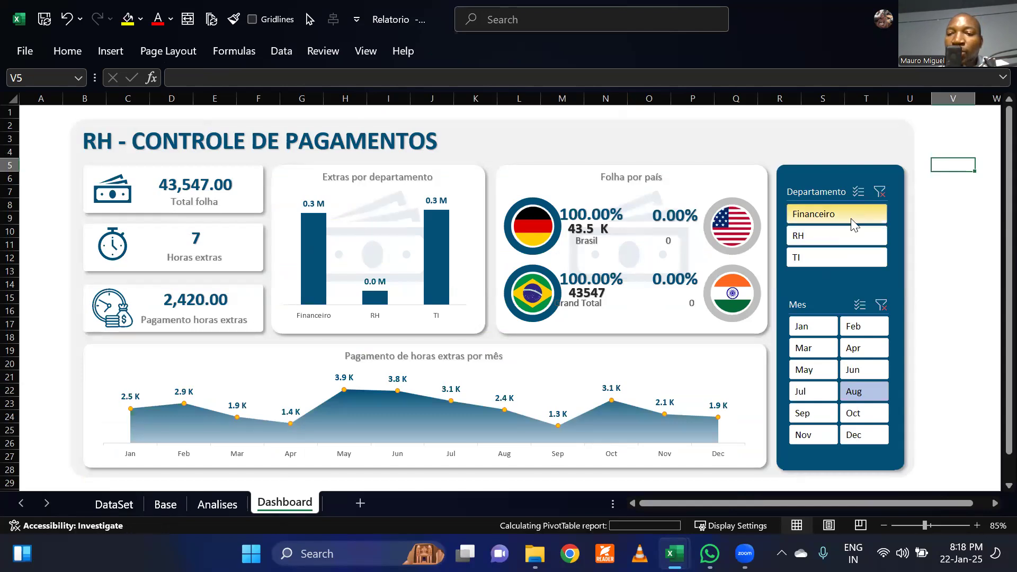
{"action": "left_click", "coordinate": [810, 348]}
{"action": "left_click", "coordinate": [814, 395]}
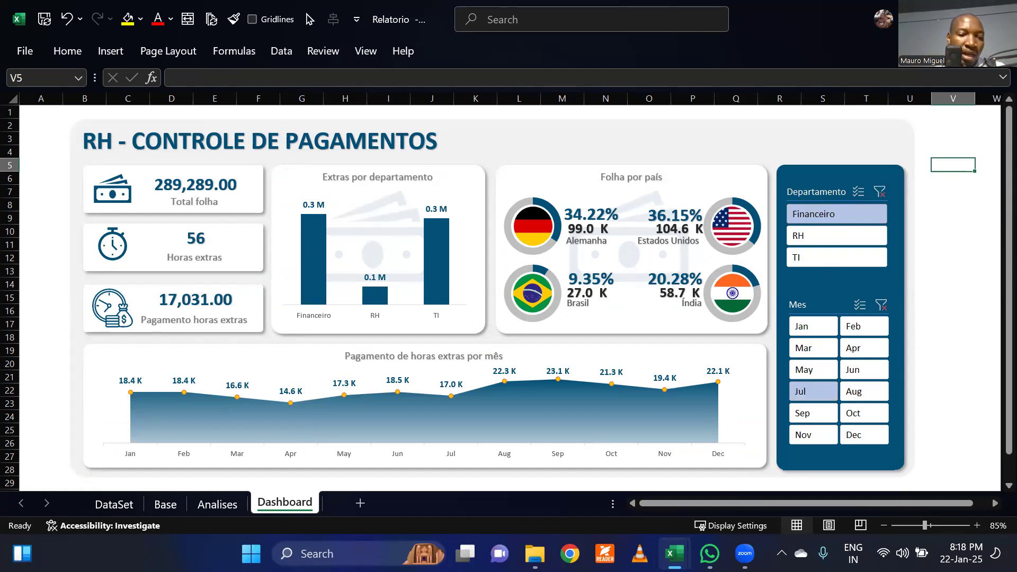
Step: Compare the Base table once more with the Mar-24 to Jul-24 blocks of the DataSet sheet
{"action": "left_click", "coordinate": [126, 504]}
{"action": "left_click", "coordinate": [162, 506]}
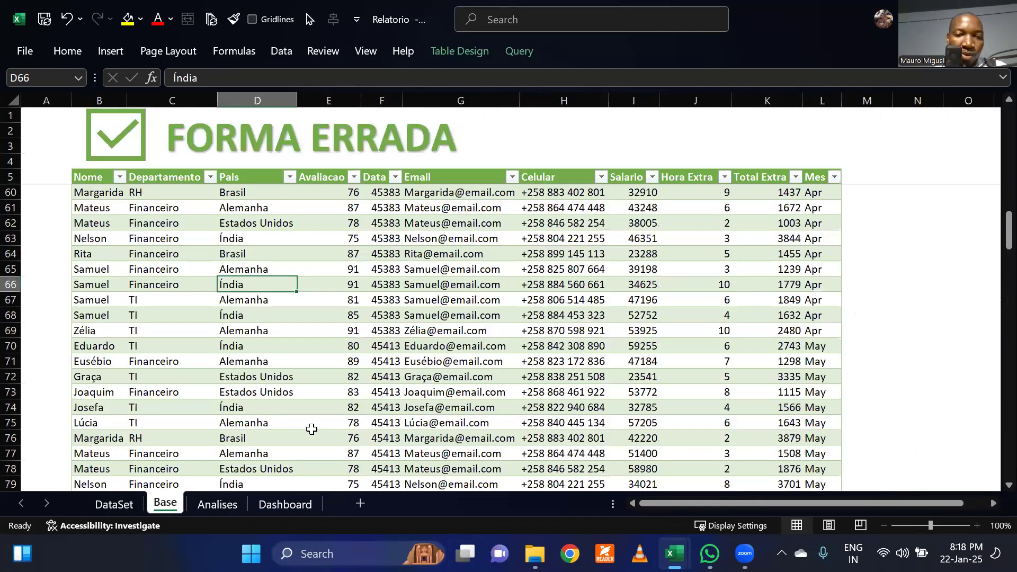
{"action": "left_click", "coordinate": [114, 504]}
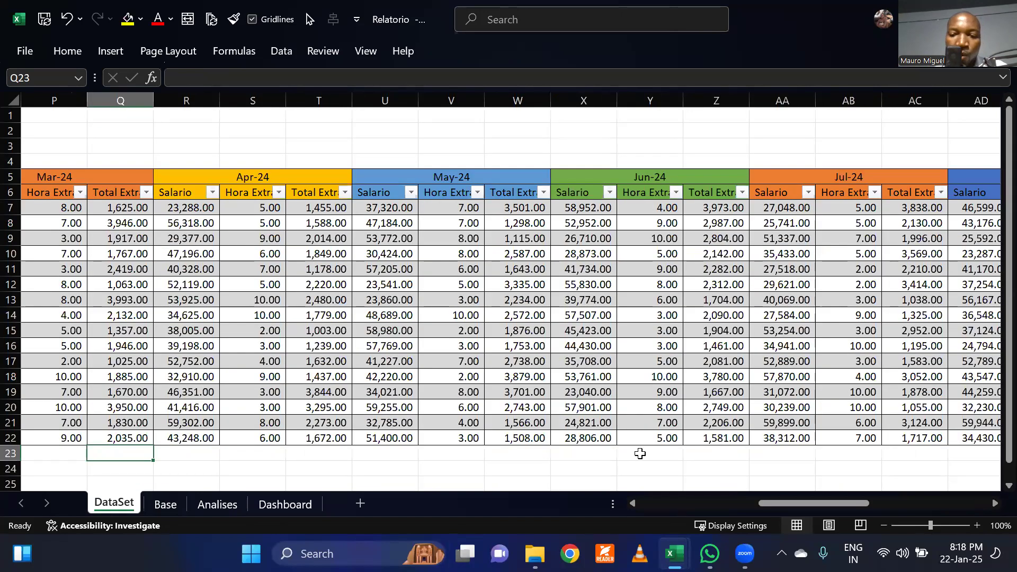
Step: Select the Informações Gerais columns of the DataSet sheet and compare them with the stacked records in the Base sheet
{"action": "left_click_drag", "start_coordinate": [673, 524], "coordinate": [597, 334]}
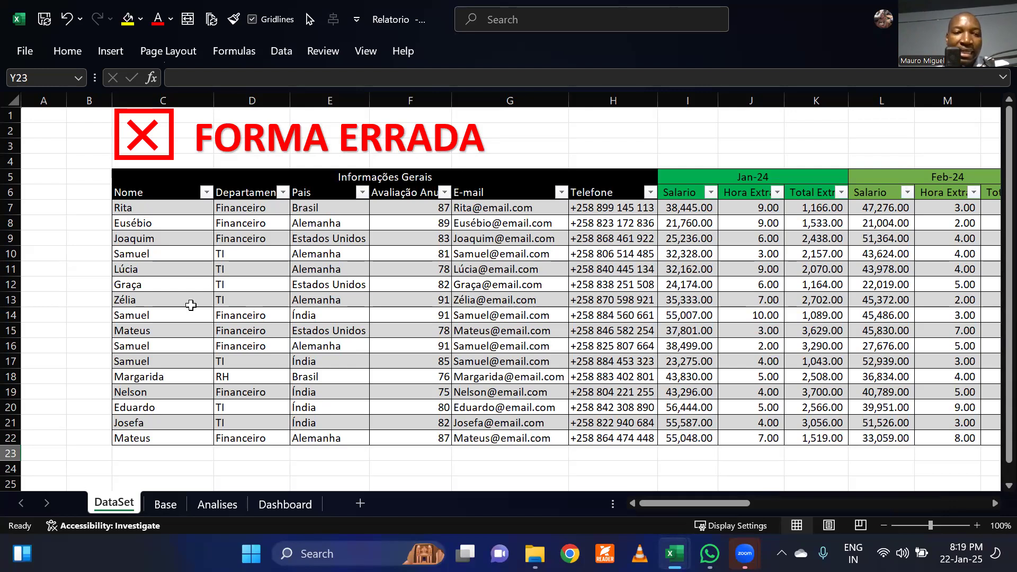
{"action": "left_click_drag", "start_coordinate": [141, 191], "coordinate": [577, 432]}
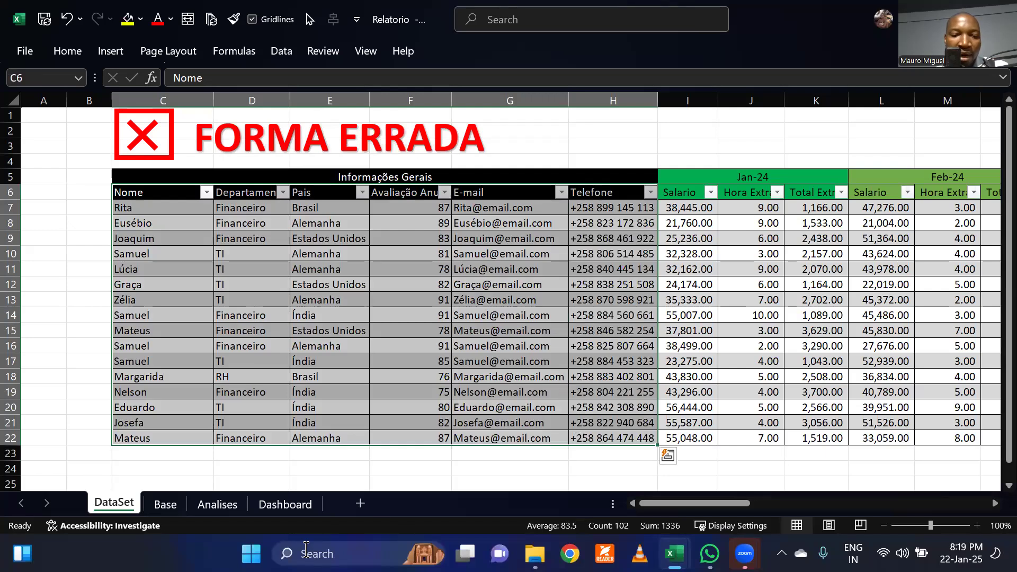
{"action": "left_click", "coordinate": [165, 504]}
{"action": "left_click", "coordinate": [339, 271]}
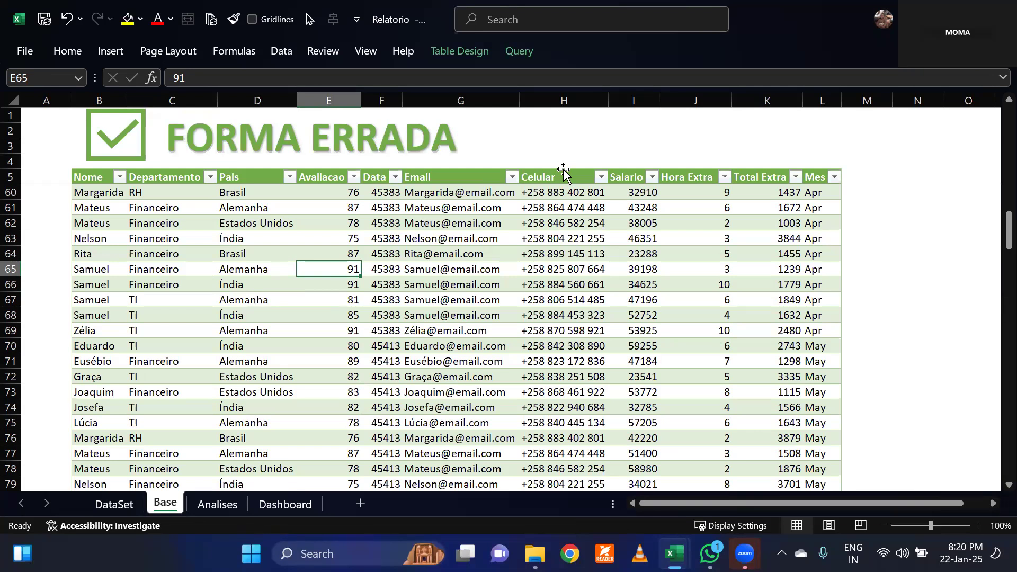
{"action": "left_click", "coordinate": [127, 507]}
{"action": "left_click", "coordinate": [353, 333]}
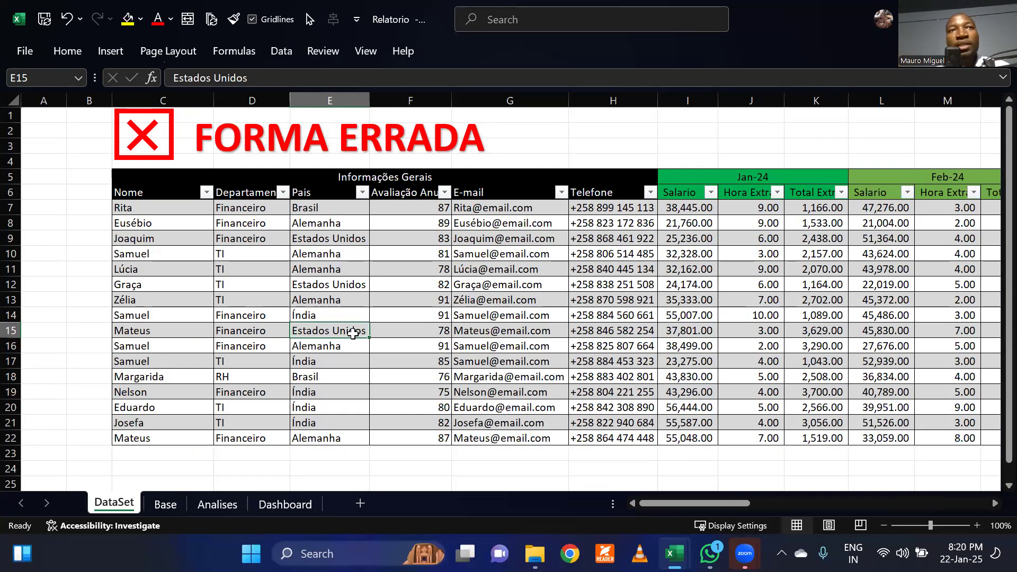
Step: Review the Dashboard, the DataSet blocks through Dec-24 and the Base table to contrast the two layouts
{"action": "left_click", "coordinate": [309, 504]}
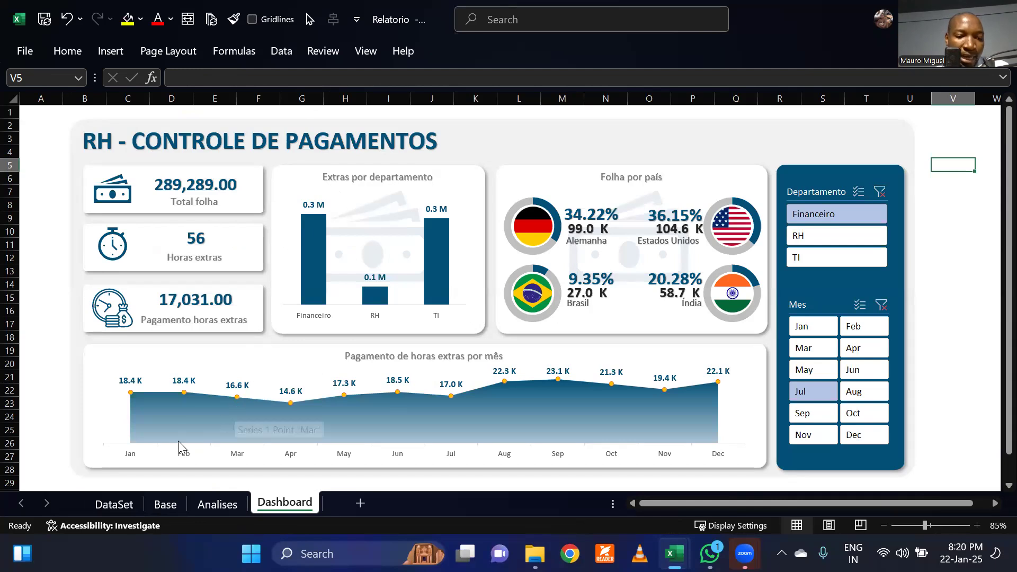
{"action": "left_click", "coordinate": [115, 504]}
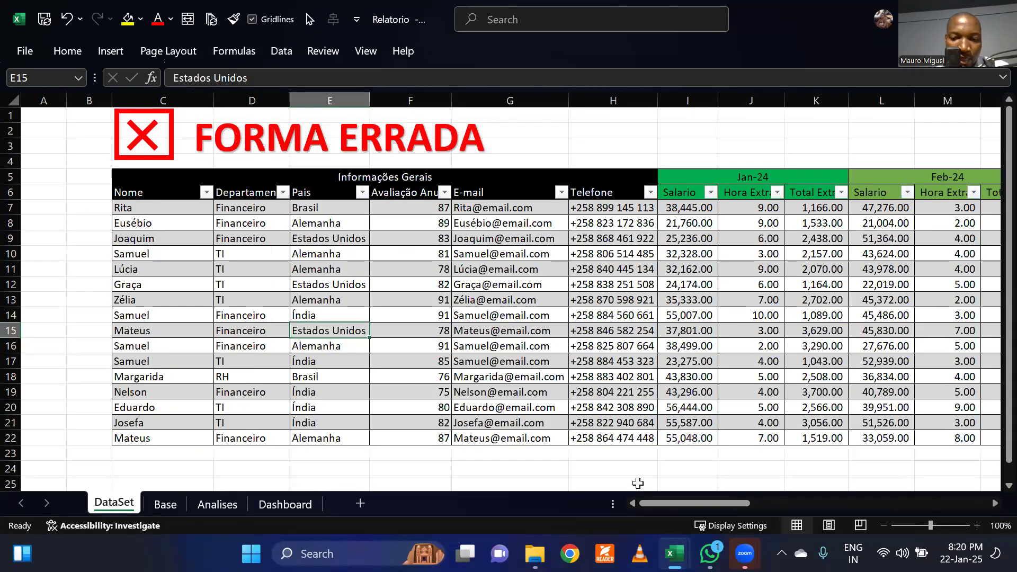
{"action": "left_click_drag", "start_coordinate": [686, 501], "coordinate": [913, 471]}
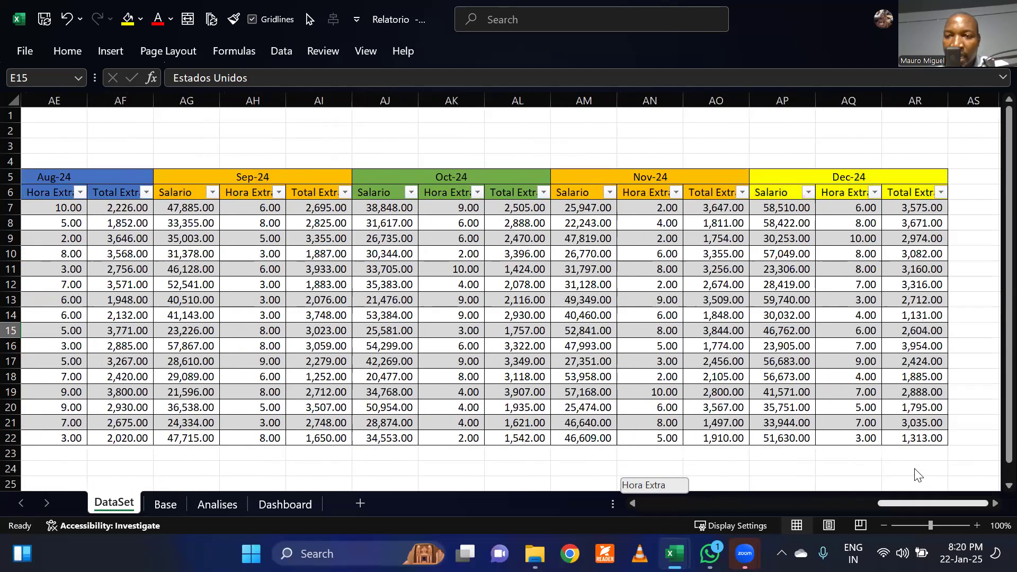
{"action": "left_click_drag", "start_coordinate": [778, 488], "coordinate": [221, 450]}
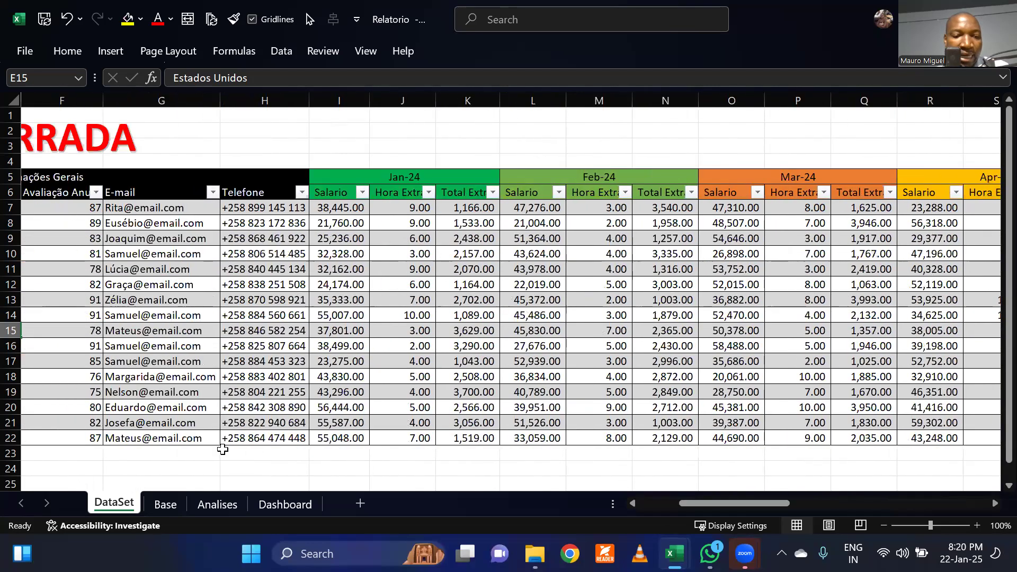
{"action": "left_click", "coordinate": [165, 504]}
{"action": "left_click", "coordinate": [407, 366]}
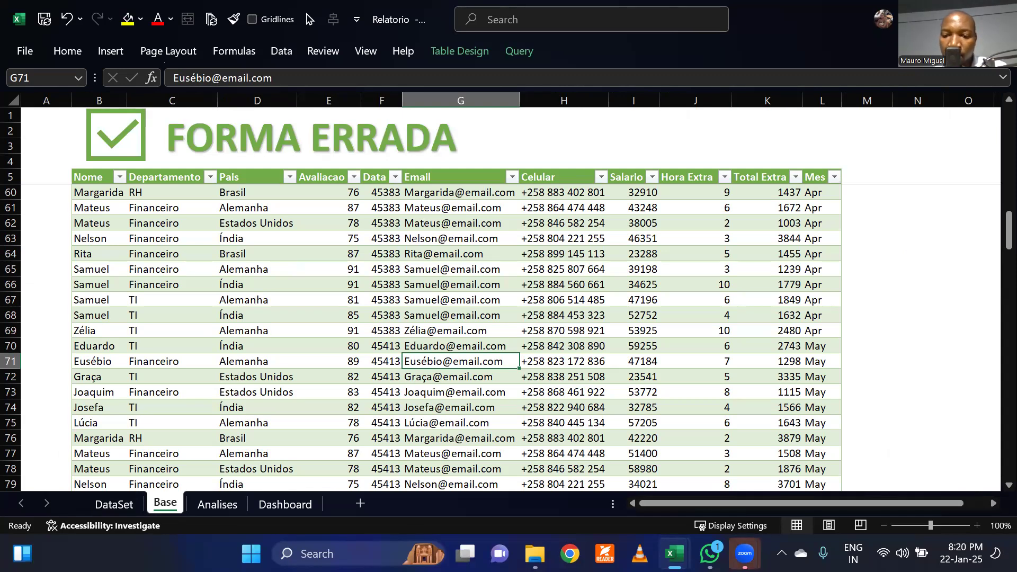
Step: Switch to the Base de Dados workbook and review its employee data and monthly salary columns from Jan-24 to Jun-24
{"action": "mouse_move", "coordinate": [674, 554]}
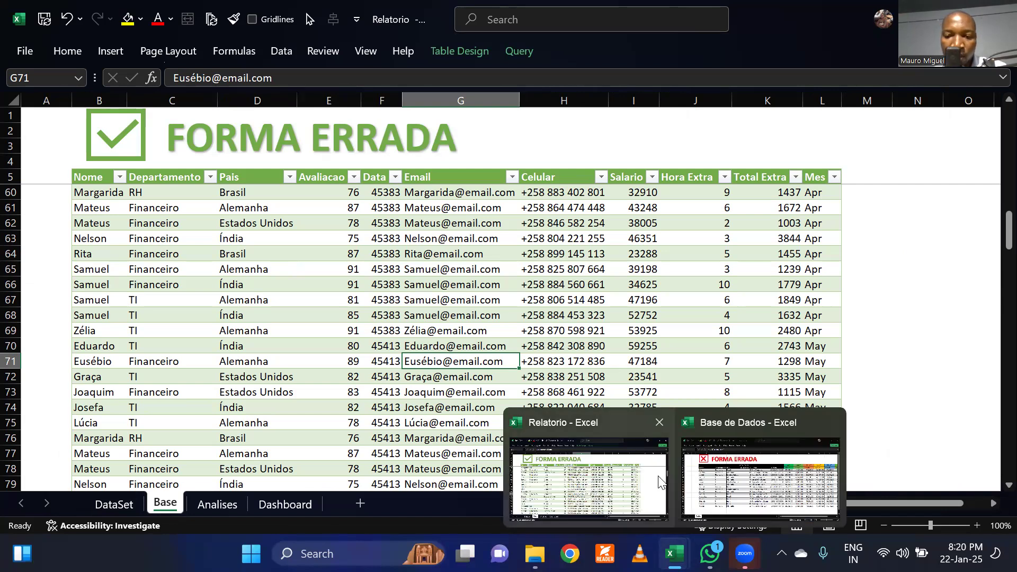
{"action": "left_click", "coordinate": [724, 472]}
{"action": "left_click", "coordinate": [447, 332]}
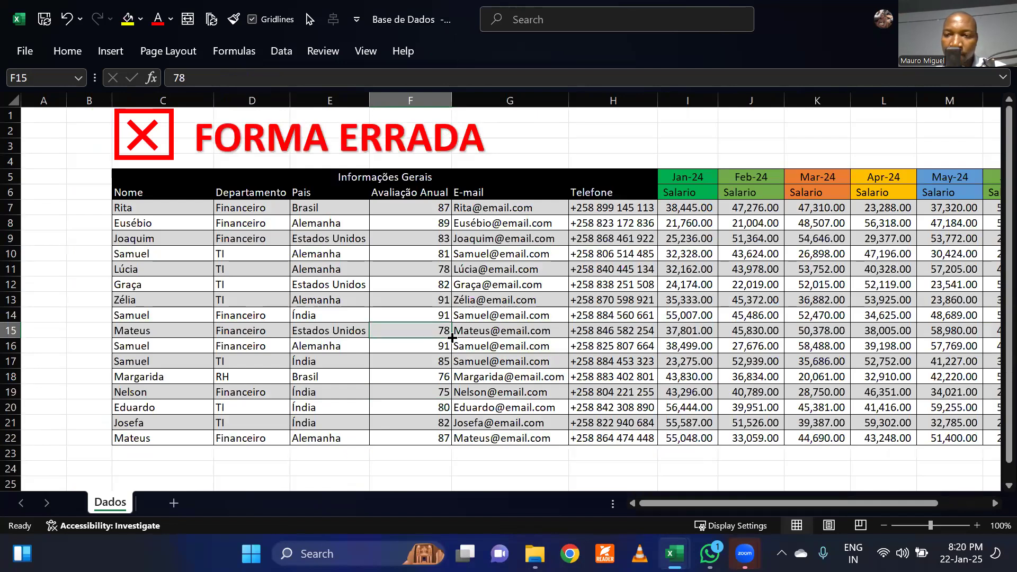
{"action": "left_click", "coordinate": [498, 391]}
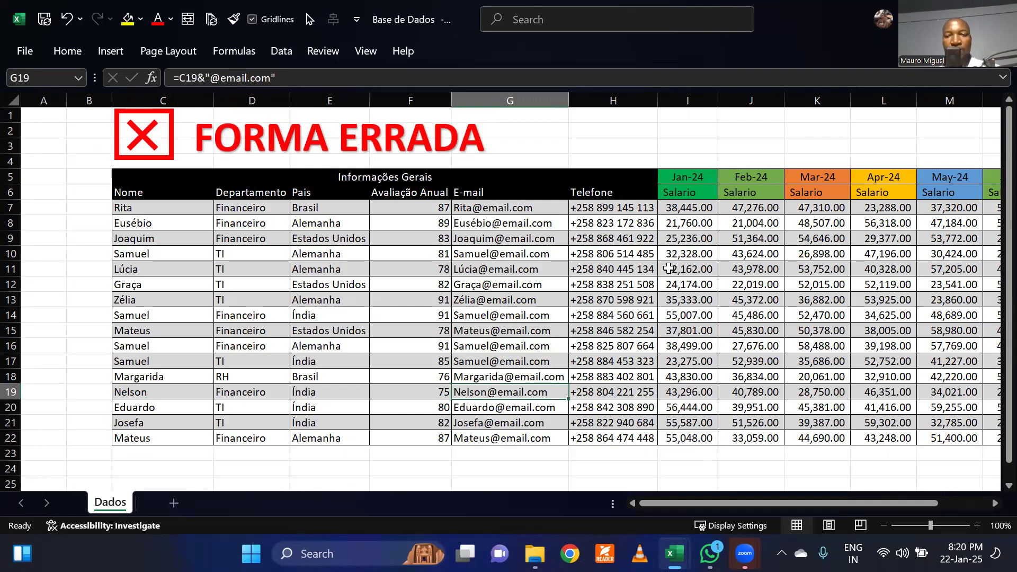
{"action": "left_click_drag", "start_coordinate": [749, 507], "coordinate": [866, 506]}
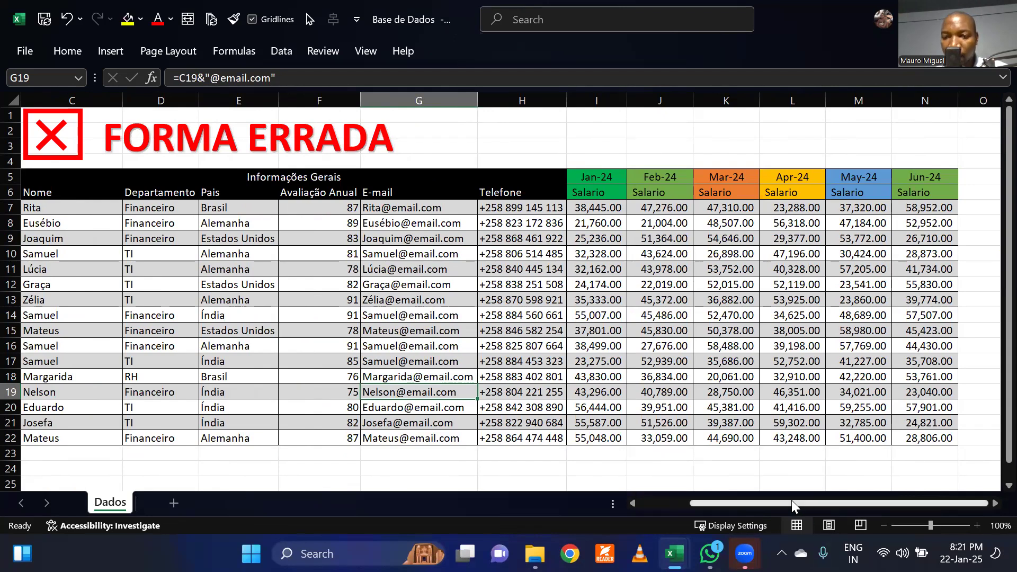
{"action": "left_click_drag", "start_coordinate": [791, 502], "coordinate": [724, 506]}
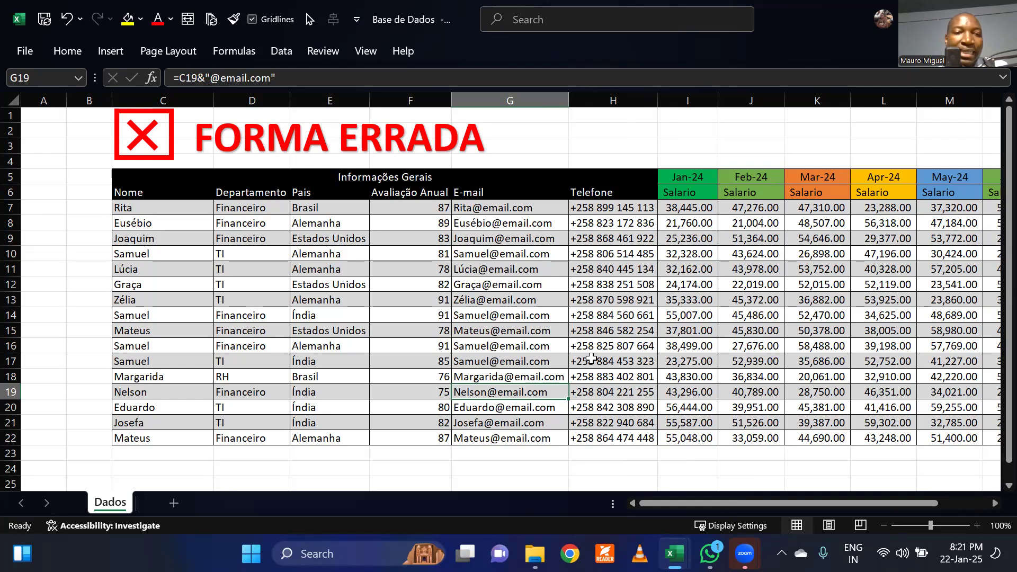
Step: Select the Dados range from the Informações Gerais header through the Jun-24 salaries to examine its extent
{"action": "left_click", "coordinate": [457, 356]}
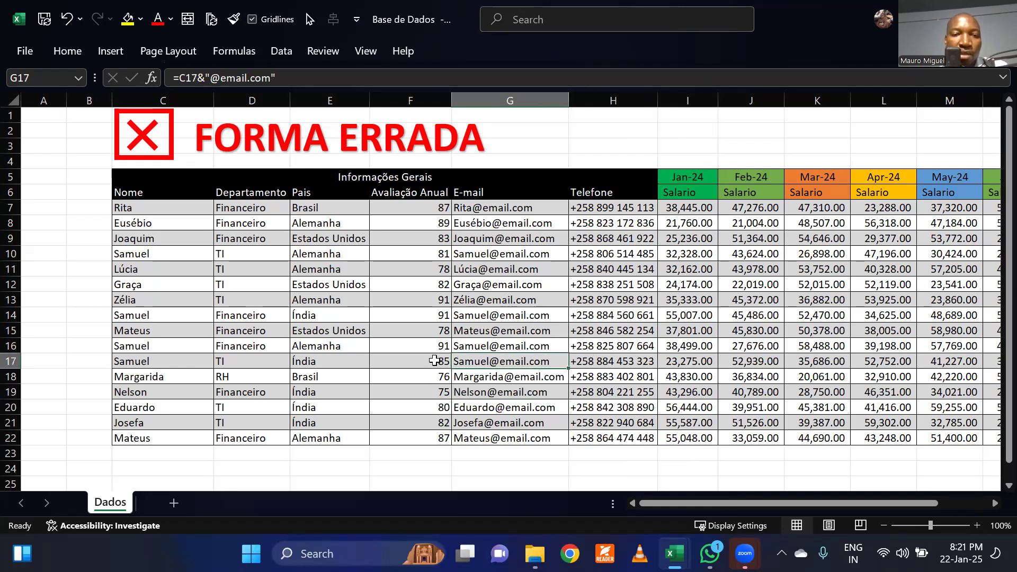
{"action": "left_click", "coordinate": [281, 192]}
{"action": "left_click", "coordinate": [242, 239]}
{"action": "left_click", "coordinate": [328, 300]}
{"action": "left_click", "coordinate": [392, 330]}
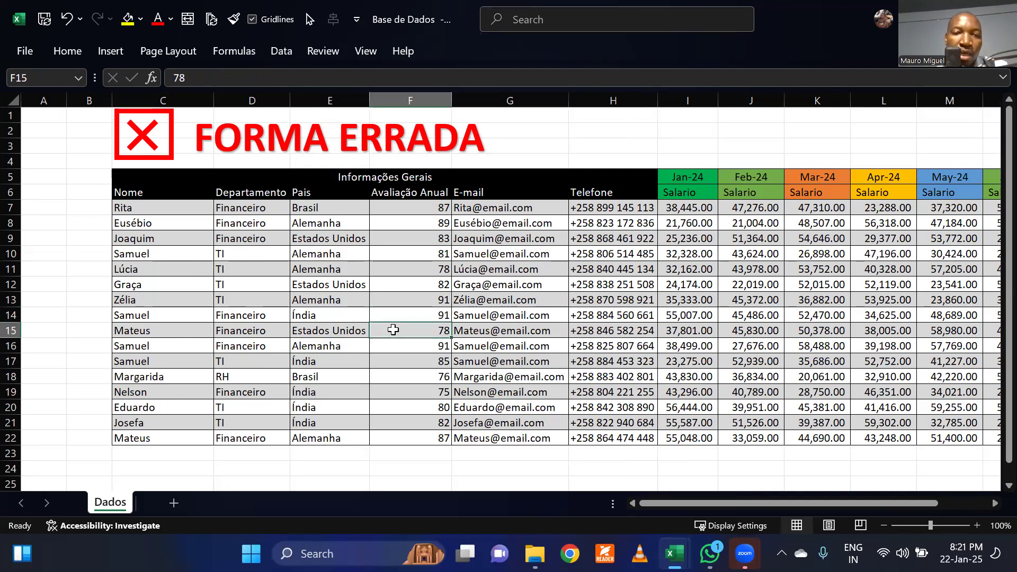
{"action": "left_click_drag", "start_coordinate": [137, 177], "coordinate": [849, 440]}
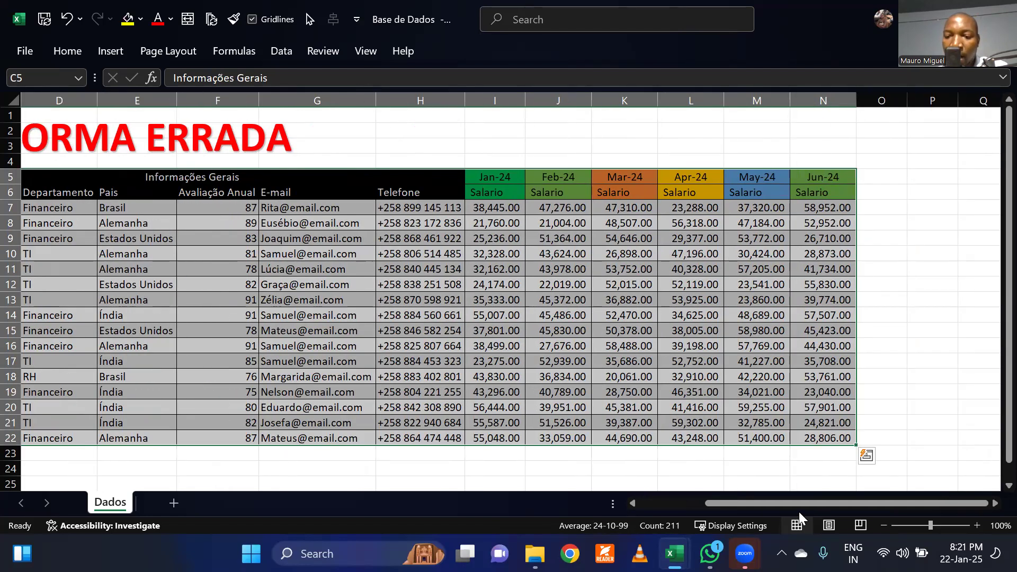
{"action": "left_click_drag", "start_coordinate": [793, 501], "coordinate": [710, 502]}
{"action": "left_click", "coordinate": [509, 325]}
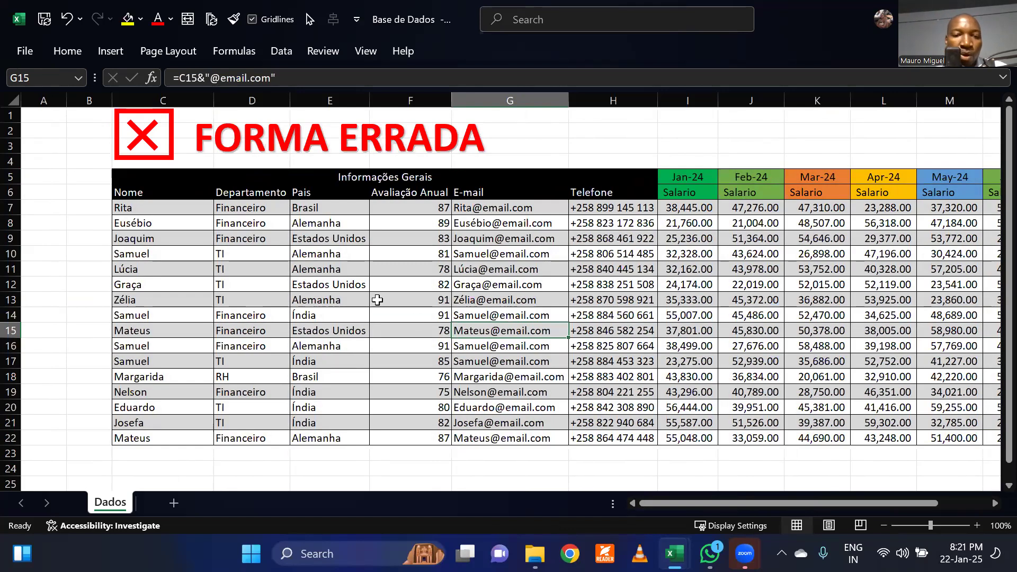
Step: Convert the Dados range C5:N22 into a table without treating its first row as headers
{"action": "left_click", "coordinate": [342, 284]}
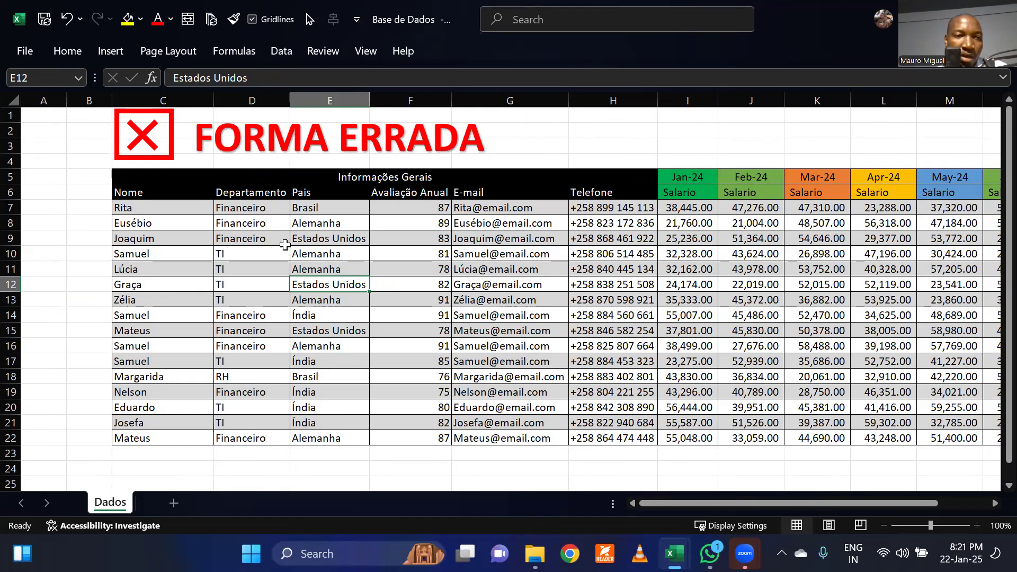
{"action": "left_click", "coordinate": [111, 51]}
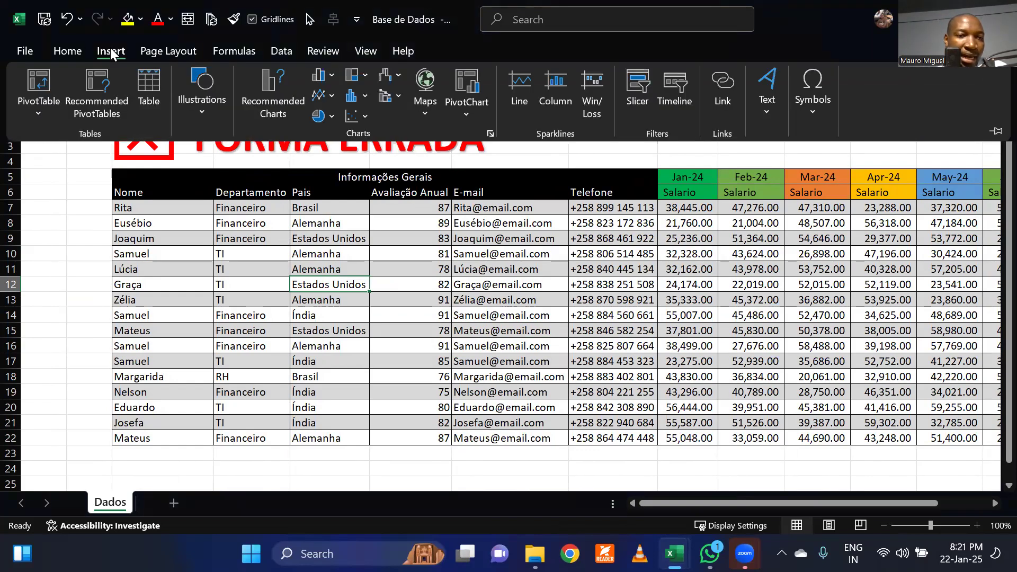
{"action": "left_click", "coordinate": [152, 82]}
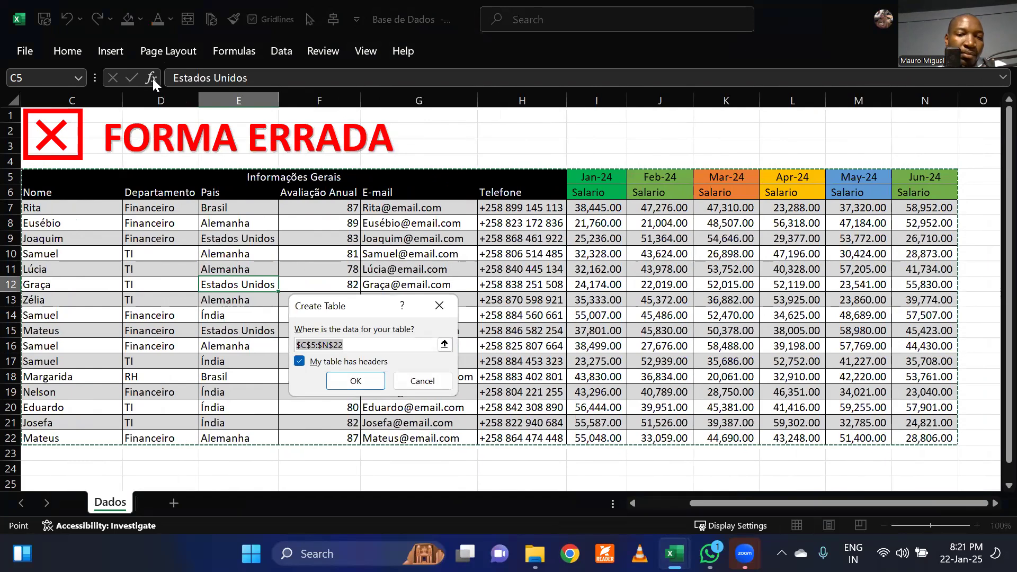
{"action": "left_click", "coordinate": [299, 361]}
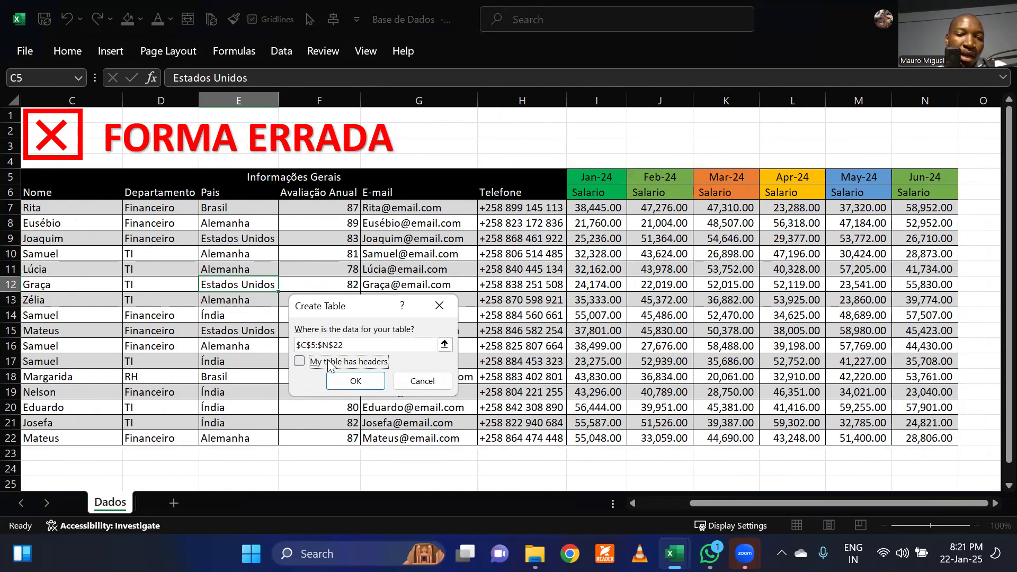
{"action": "left_click", "coordinate": [356, 379]}
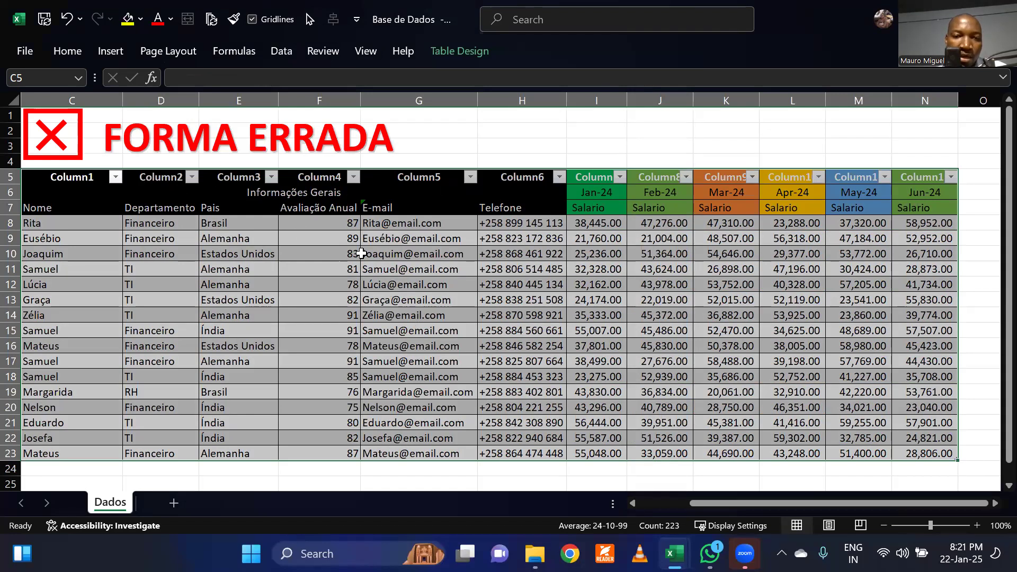
Step: Hide the generic header row of the new table so the original two-row headings come first
{"action": "left_click", "coordinate": [449, 51]}
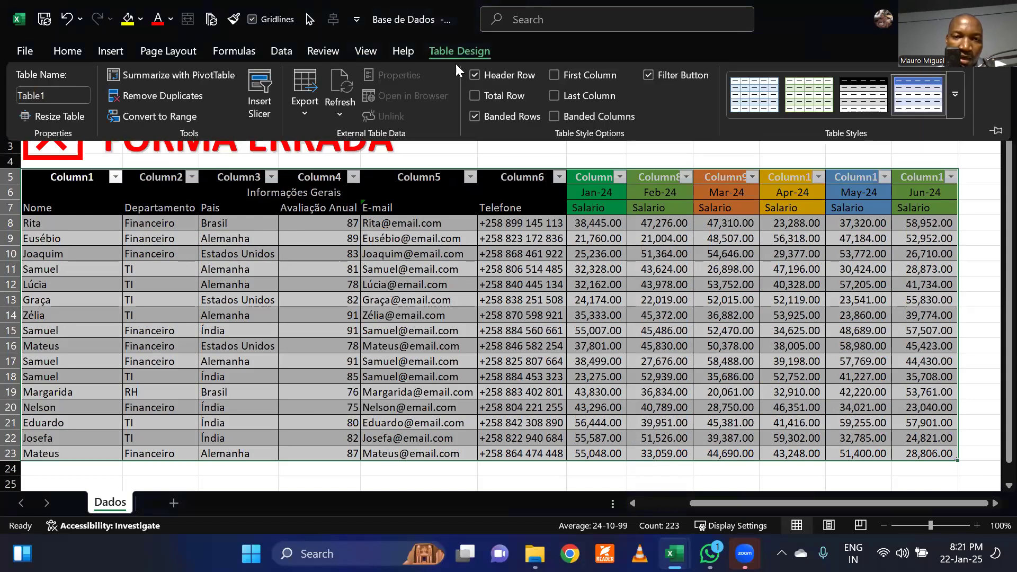
{"action": "left_click", "coordinate": [508, 75]}
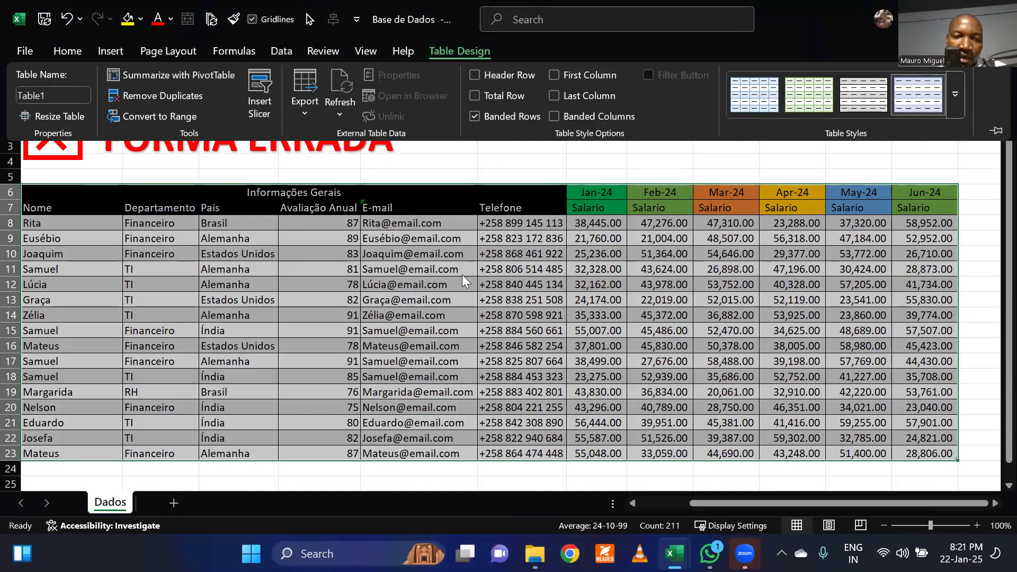
{"action": "left_click", "coordinate": [380, 334]}
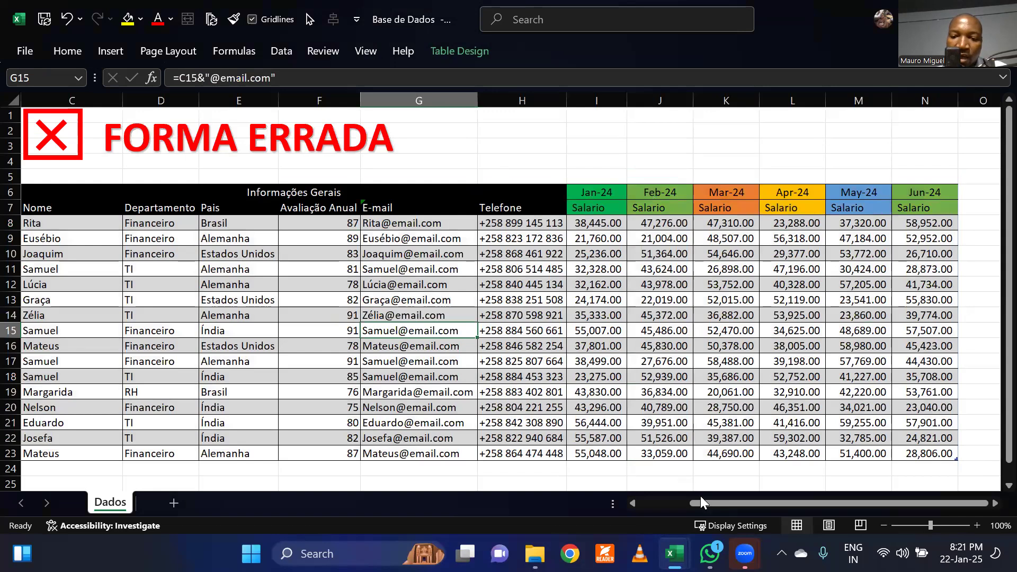
{"action": "left_click_drag", "start_coordinate": [705, 501], "coordinate": [651, 505]}
{"action": "left_click", "coordinate": [453, 344]}
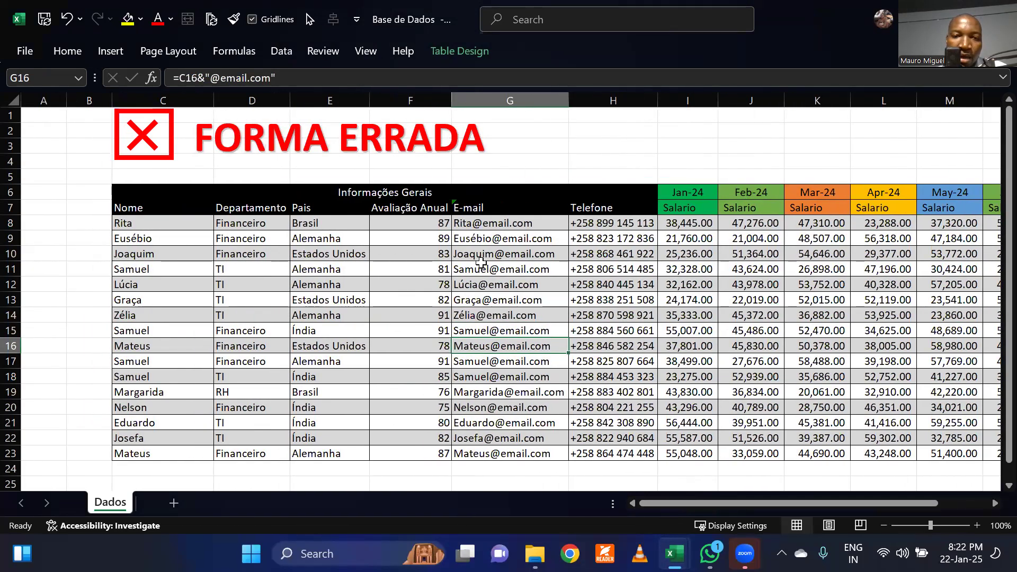
Step: Compare a cell outside the table with one inside it and inspect the table's design options
{"action": "left_click", "coordinate": [47, 271]}
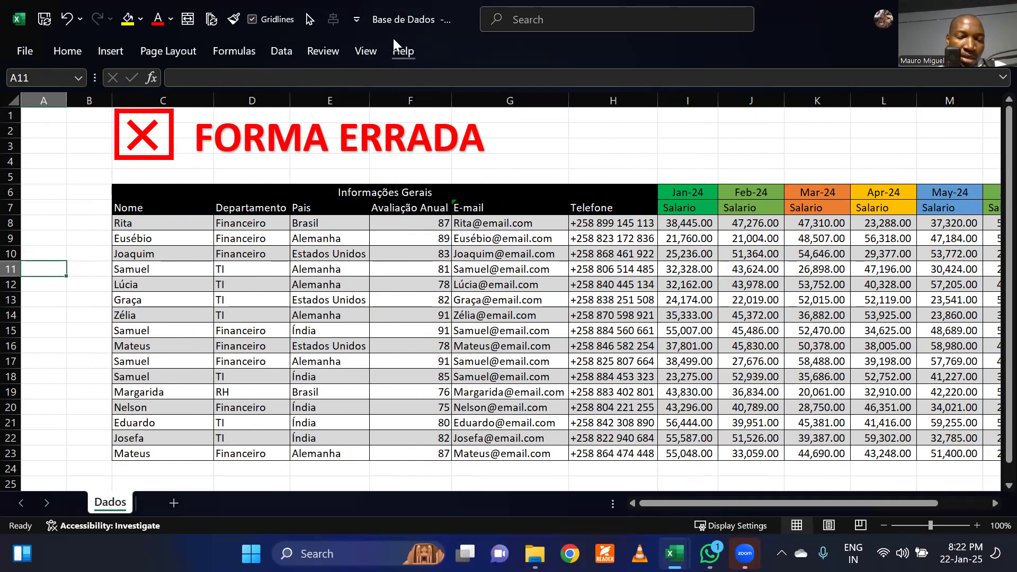
{"action": "left_click", "coordinate": [337, 327]}
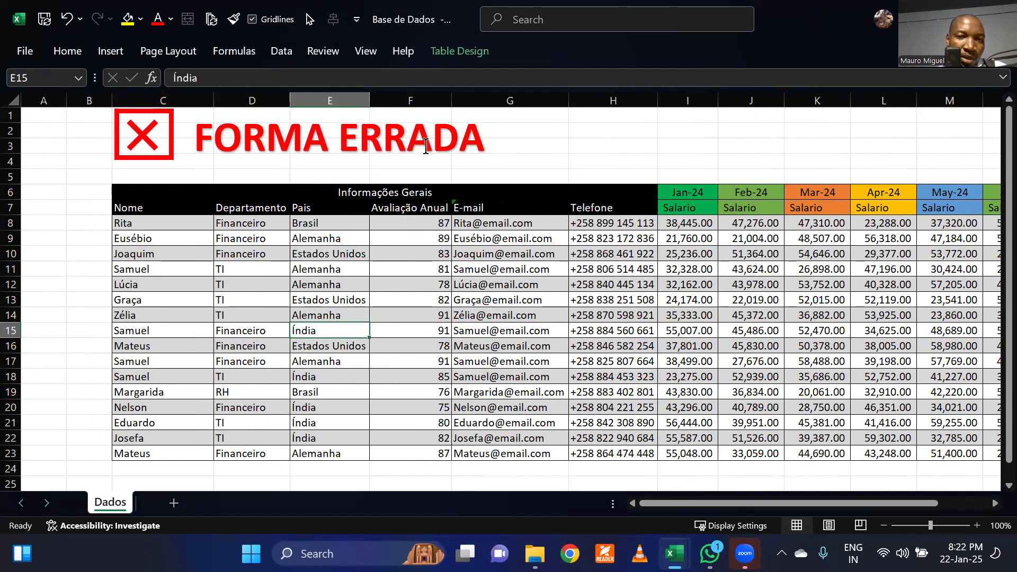
{"action": "left_click", "coordinate": [445, 47]}
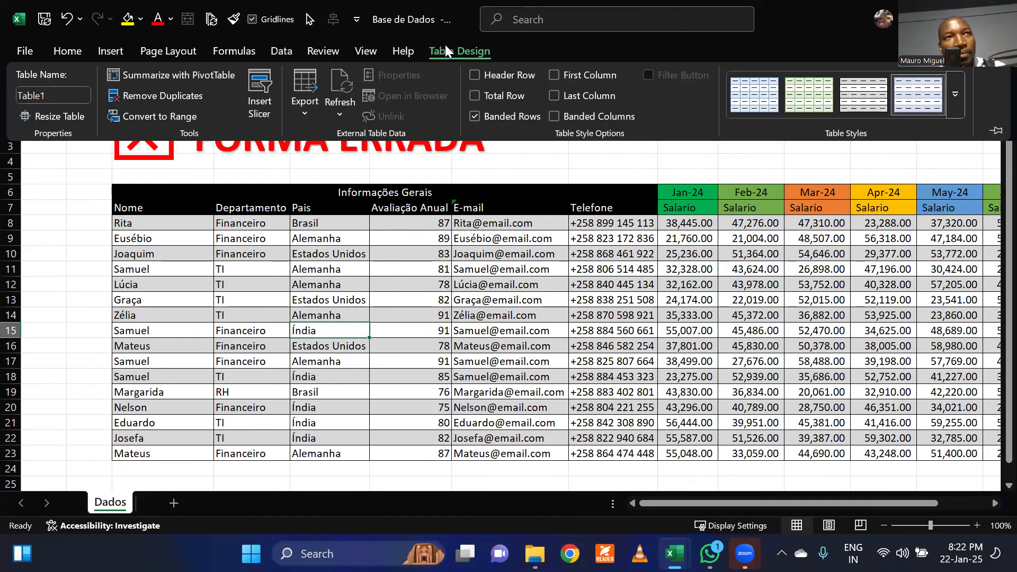
{"action": "left_click", "coordinate": [452, 282]}
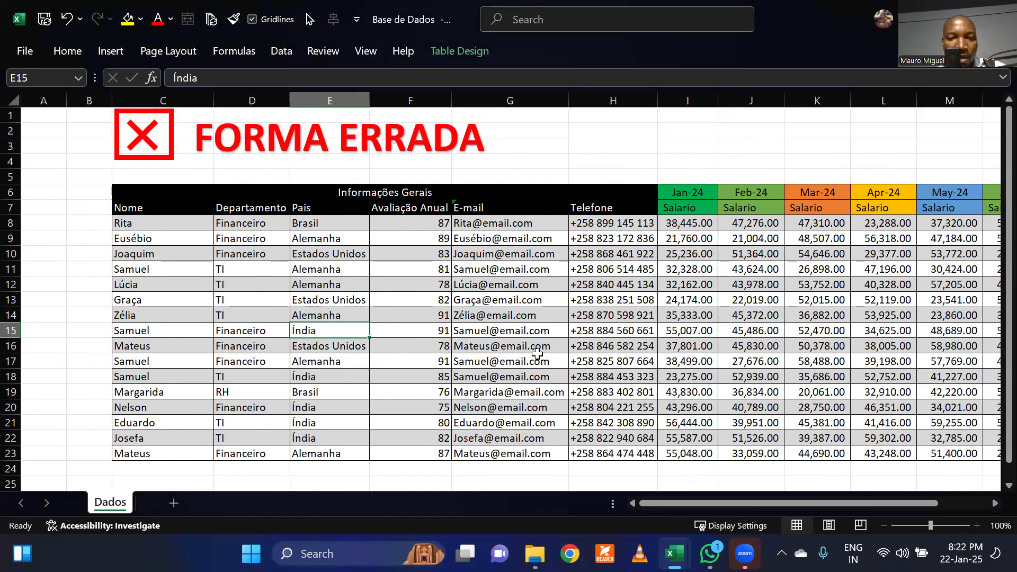
{"action": "left_click", "coordinate": [538, 360]}
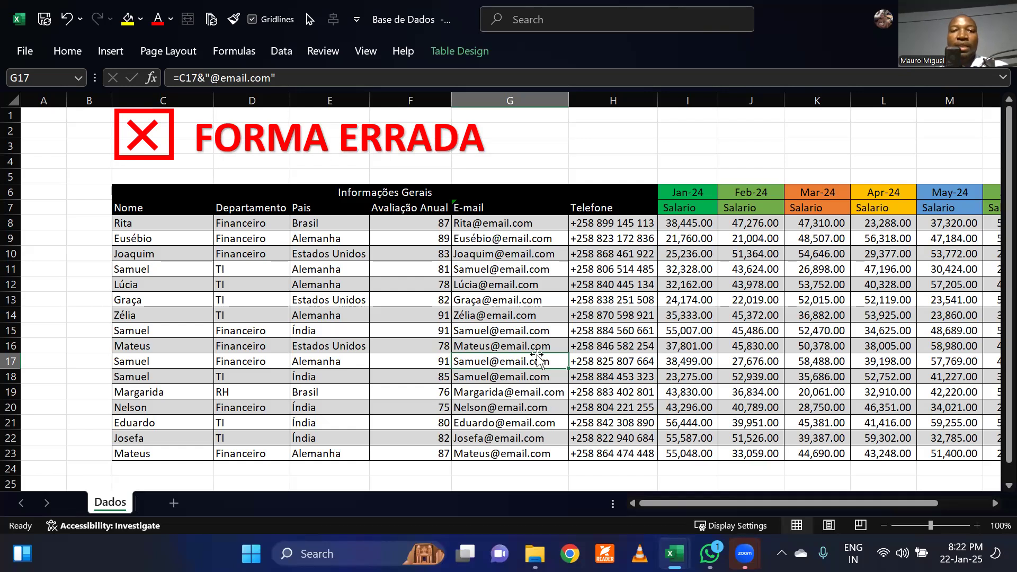
{"action": "left_click", "coordinate": [311, 284]}
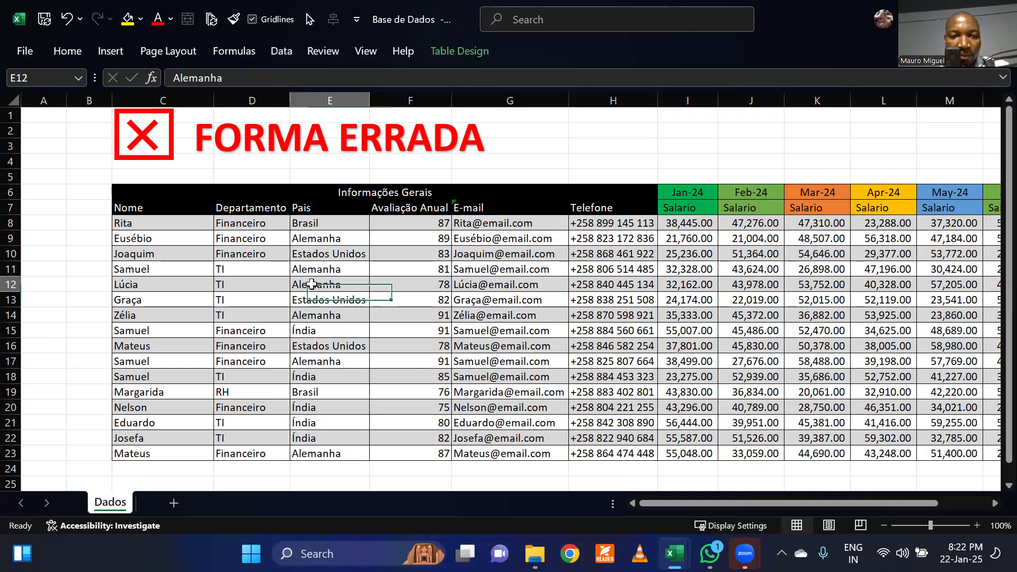
{"action": "left_click", "coordinate": [337, 340]}
{"action": "left_click", "coordinate": [403, 297]}
{"action": "left_click", "coordinate": [395, 356]}
{"action": "left_click", "coordinate": [298, 320]}
{"action": "left_click", "coordinate": [392, 299]}
{"action": "left_click", "coordinate": [297, 329]}
{"action": "left_click", "coordinate": [376, 327]}
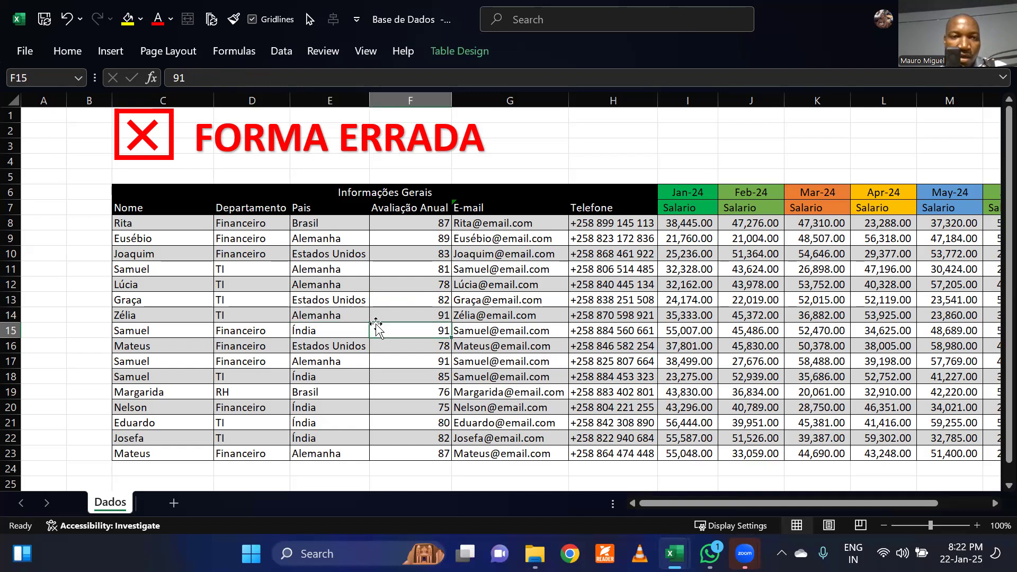
Step: Load the Dados table into the Power Query Editor as a query from table/range
{"action": "left_click", "coordinate": [281, 51]}
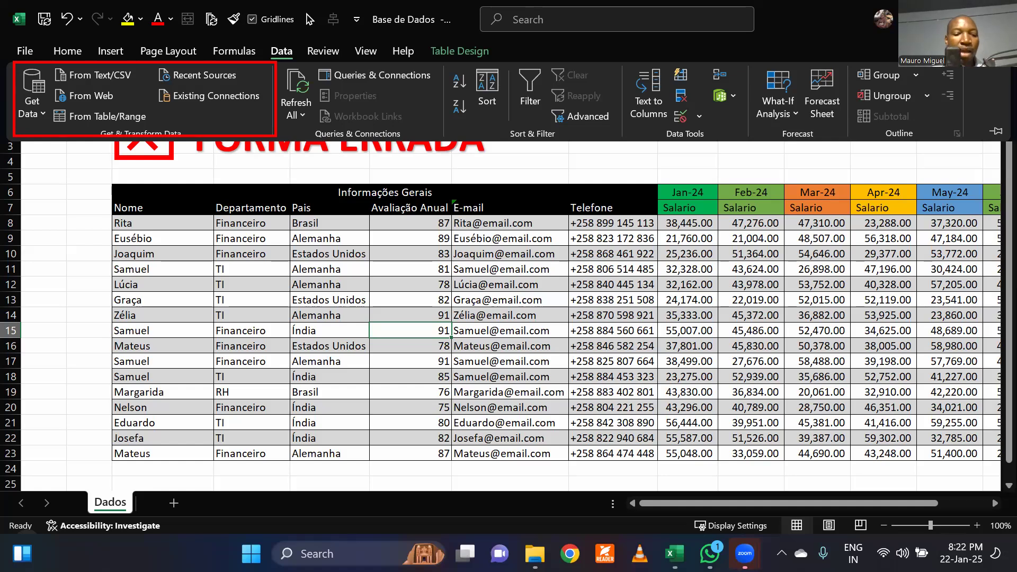
{"action": "key", "text": "Escape"}
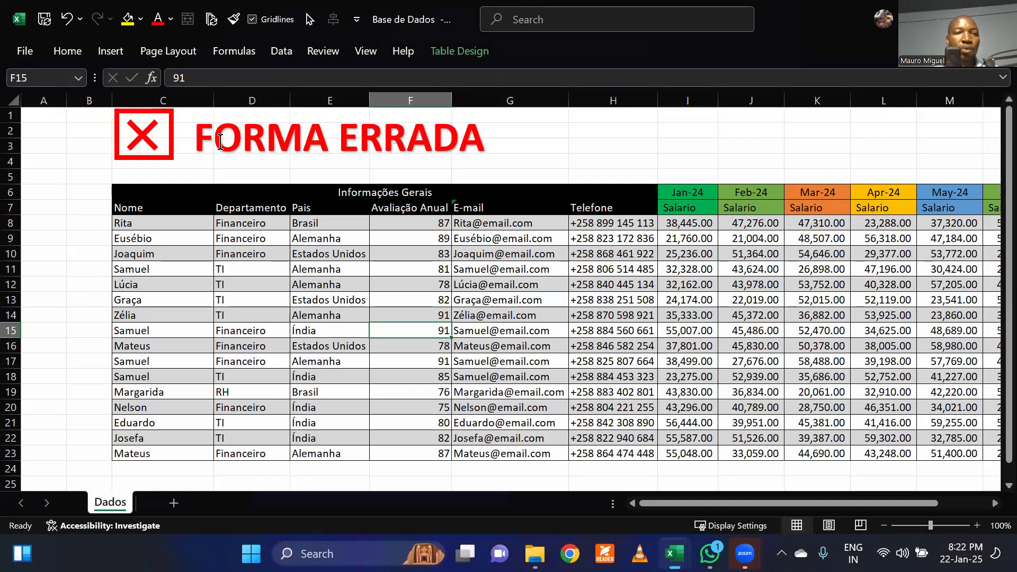
{"action": "left_click", "coordinate": [278, 51]}
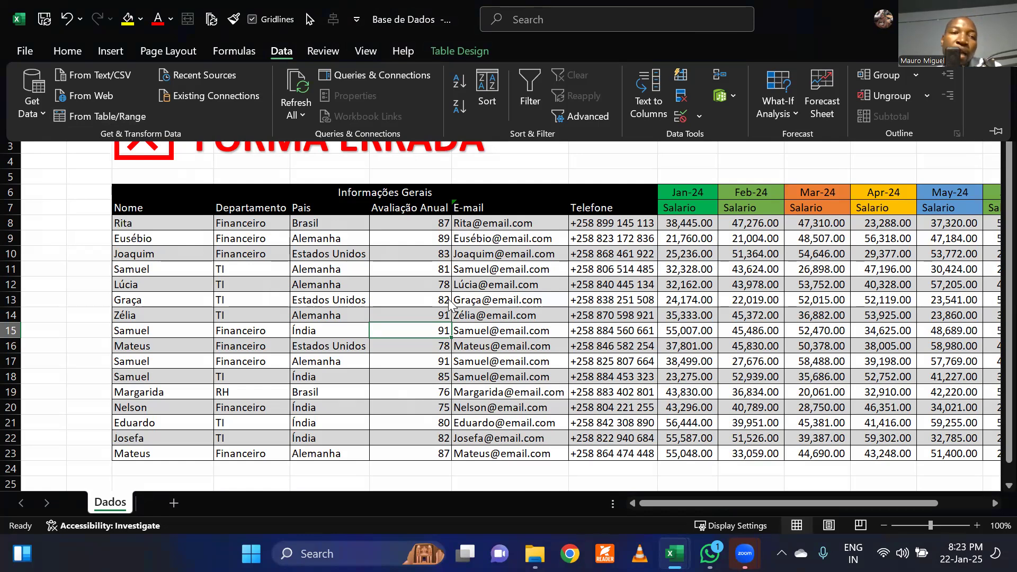
{"action": "left_click", "coordinate": [107, 116]}
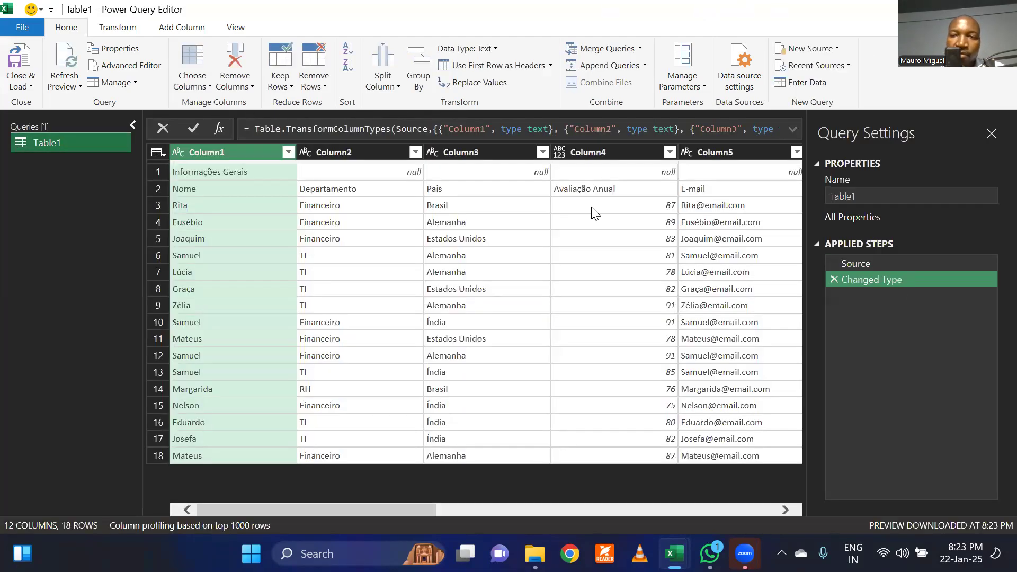
Step: Compare the query preview with the worksheet and examine all its columns, from the general information through the June 2024 salaries
{"action": "double_click", "coordinate": [724, 3]}
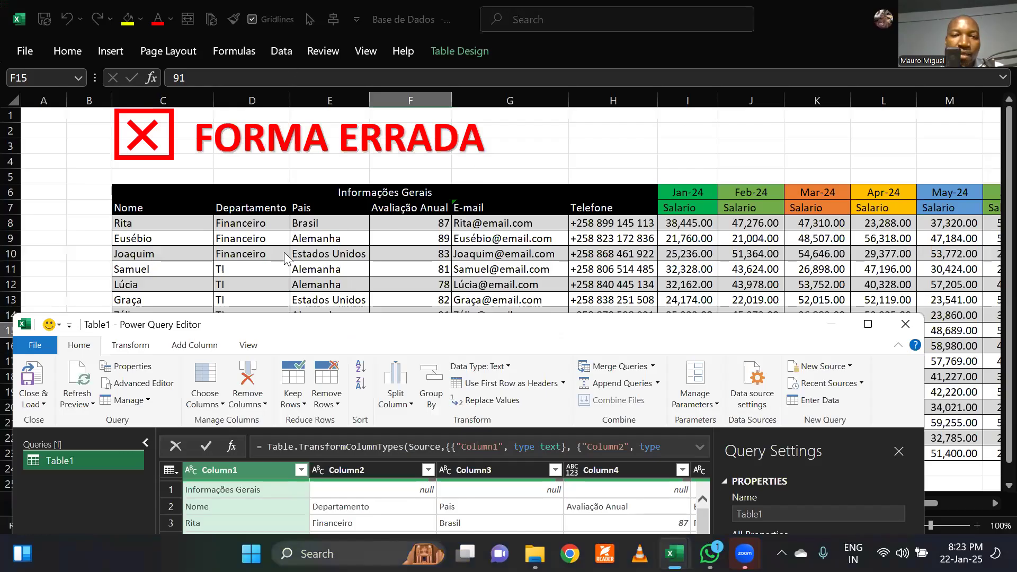
{"action": "double_click", "coordinate": [303, 331]}
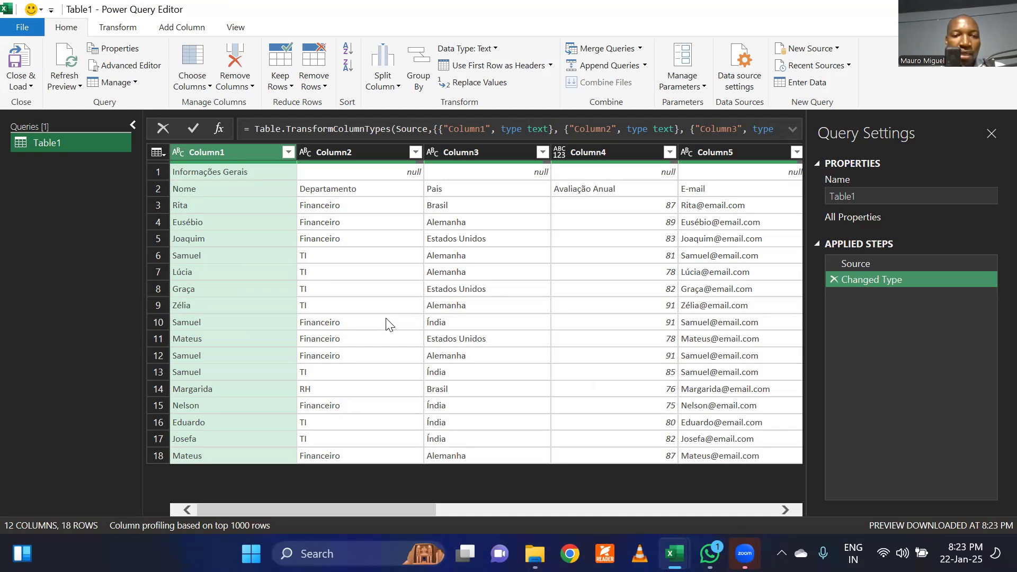
{"action": "mouse_move", "coordinate": [303, 514]}
{"action": "left_mouse_down"}
{"action": "mouse_move", "coordinate": [351, 507]}
{"action": "mouse_move", "coordinate": [338, 515]}
{"action": "mouse_move", "coordinate": [295, 502]}
{"action": "left_mouse_up"}
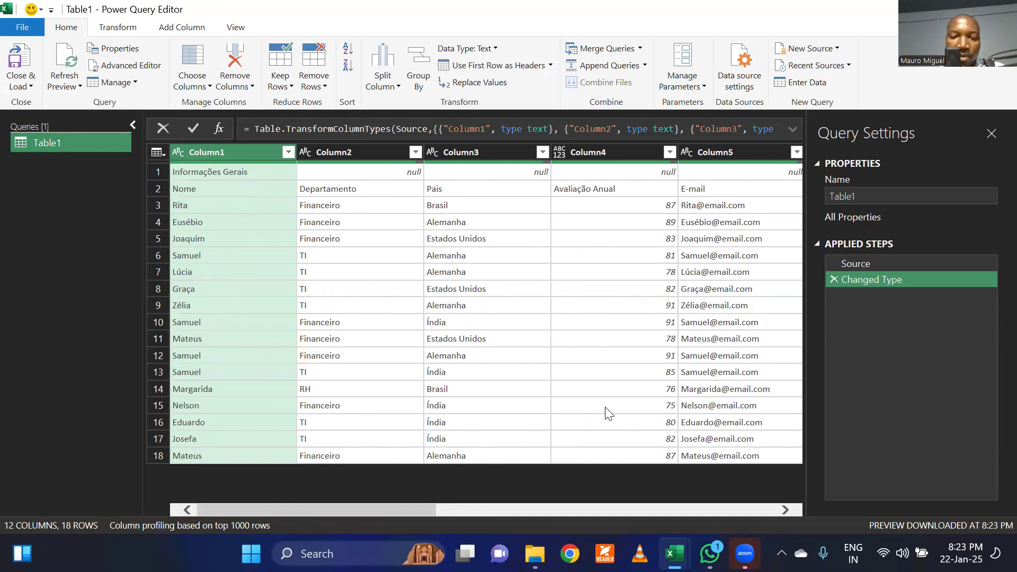
{"action": "left_click_drag", "start_coordinate": [387, 509], "coordinate": [511, 492]}
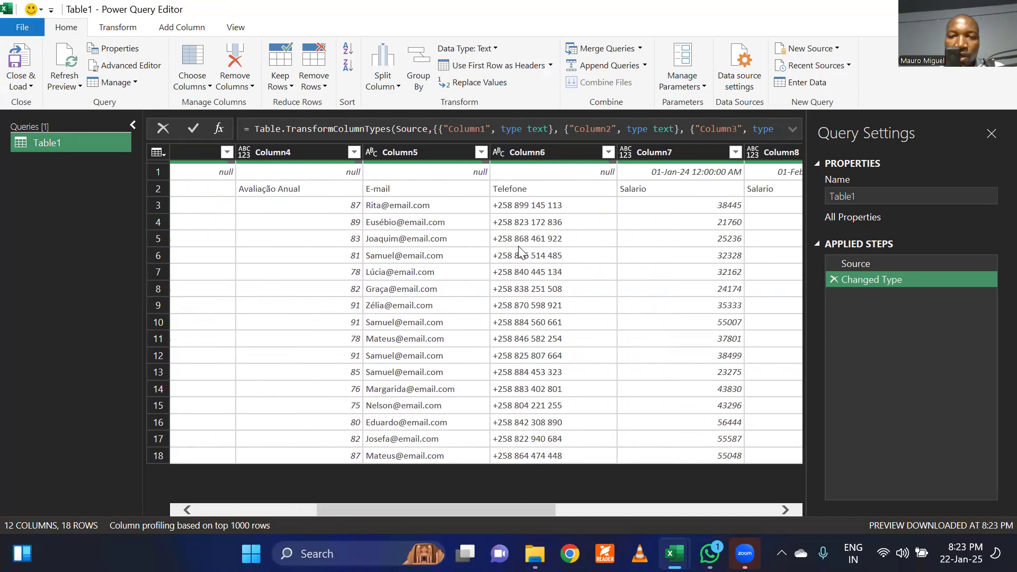
{"action": "left_click_drag", "start_coordinate": [429, 507], "coordinate": [506, 507]}
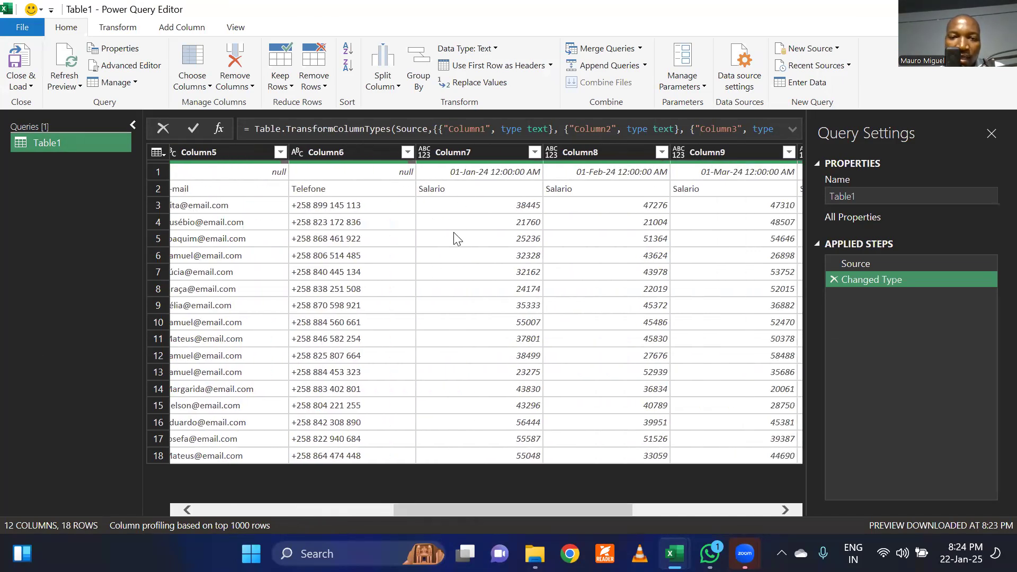
{"action": "left_click_drag", "start_coordinate": [429, 506], "coordinate": [612, 483]}
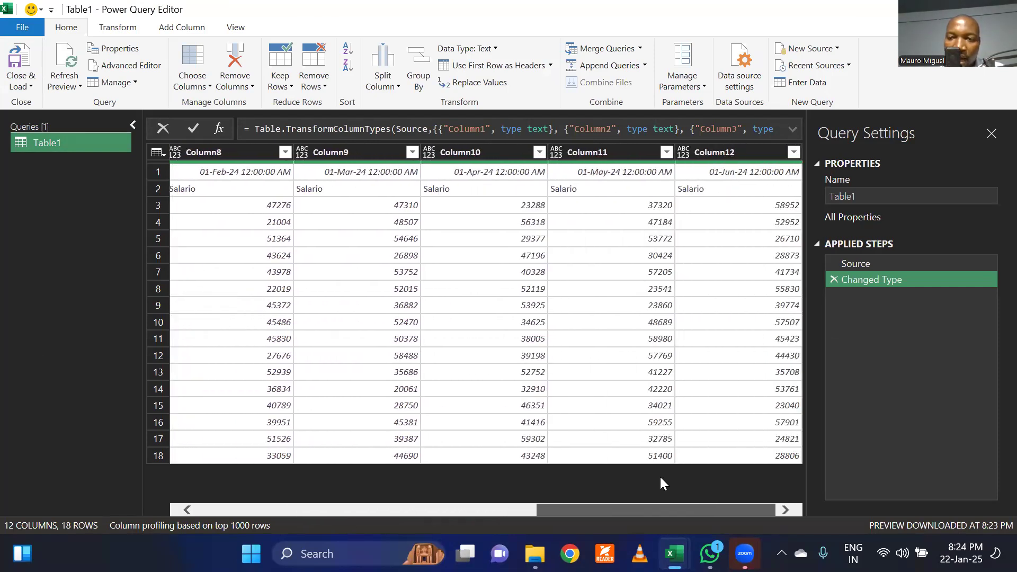
{"action": "left_click_drag", "start_coordinate": [681, 479], "coordinate": [179, 487]}
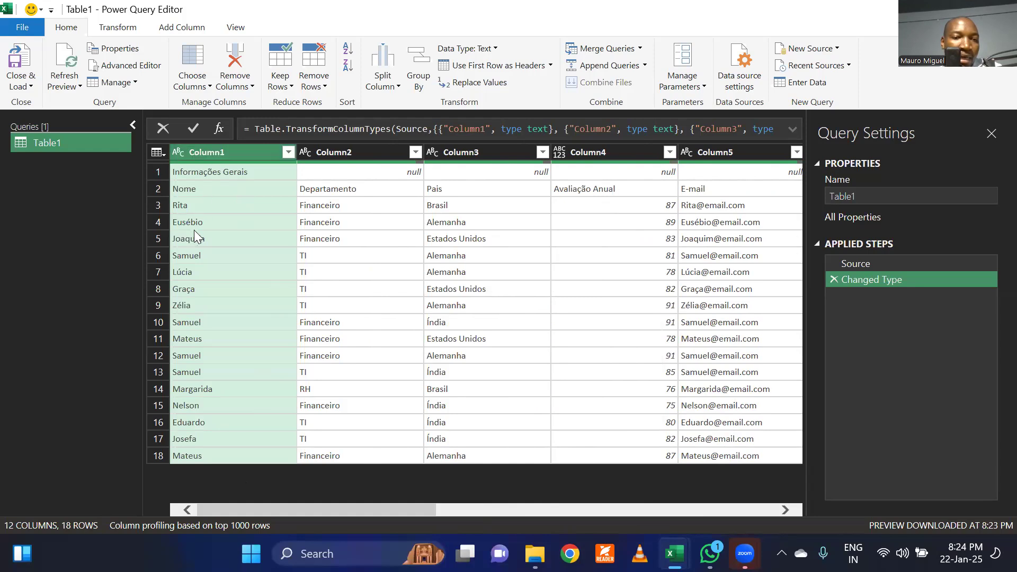
{"action": "left_click_drag", "start_coordinate": [301, 508], "coordinate": [379, 512]}
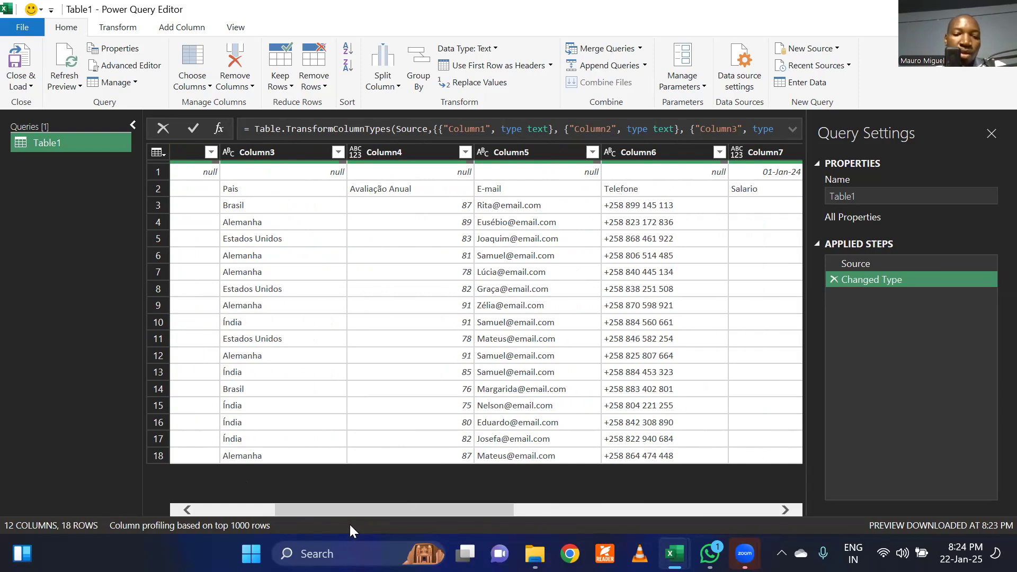
{"action": "left_click_drag", "start_coordinate": [343, 509], "coordinate": [216, 506]}
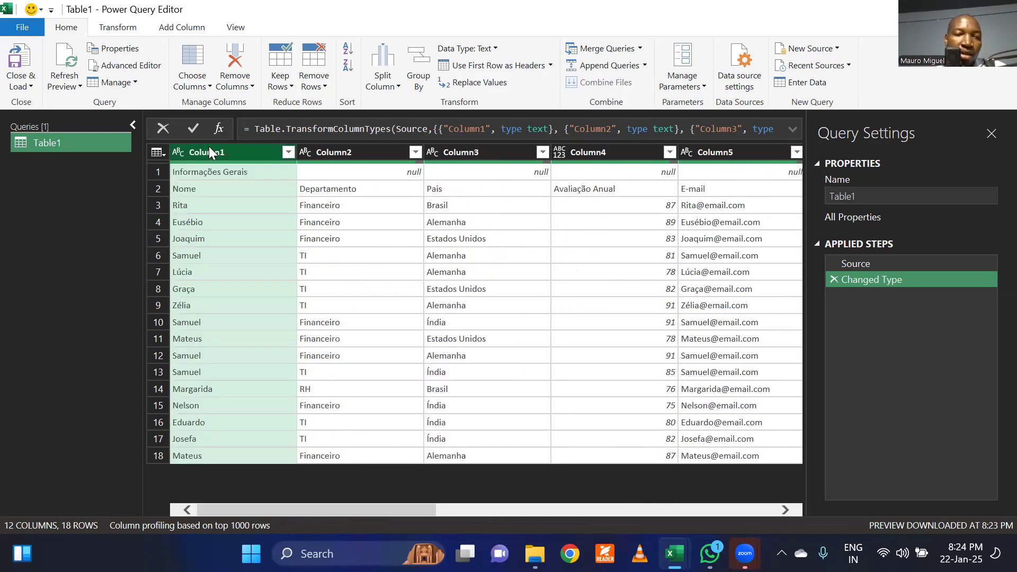
Step: Select Column1 through Column6, the general information fields, and start merging them into one column
{"action": "left_click_drag", "start_coordinate": [273, 509], "coordinate": [407, 506]}
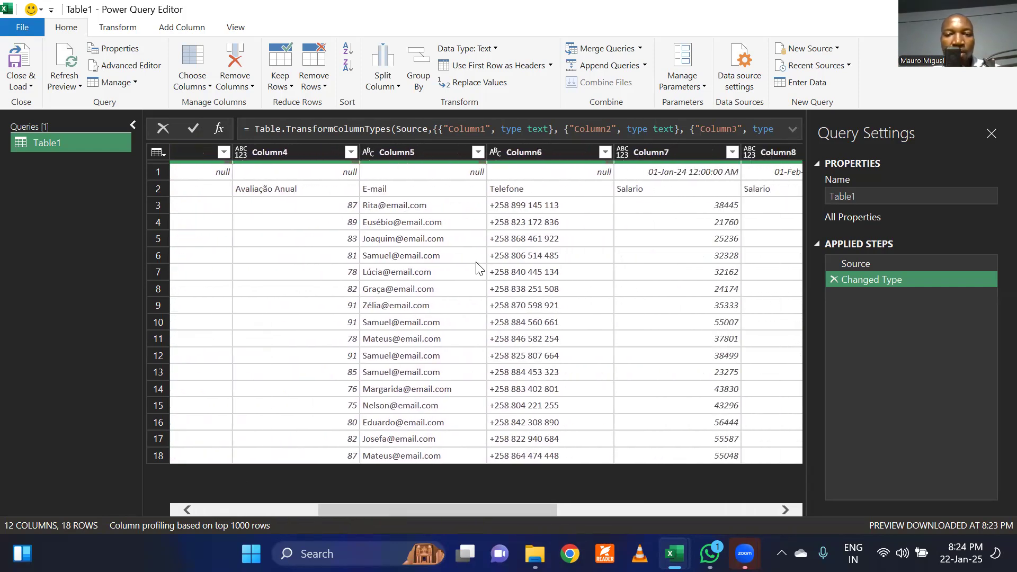
{"action": "left_click", "coordinate": [527, 155], "text": "shift"}
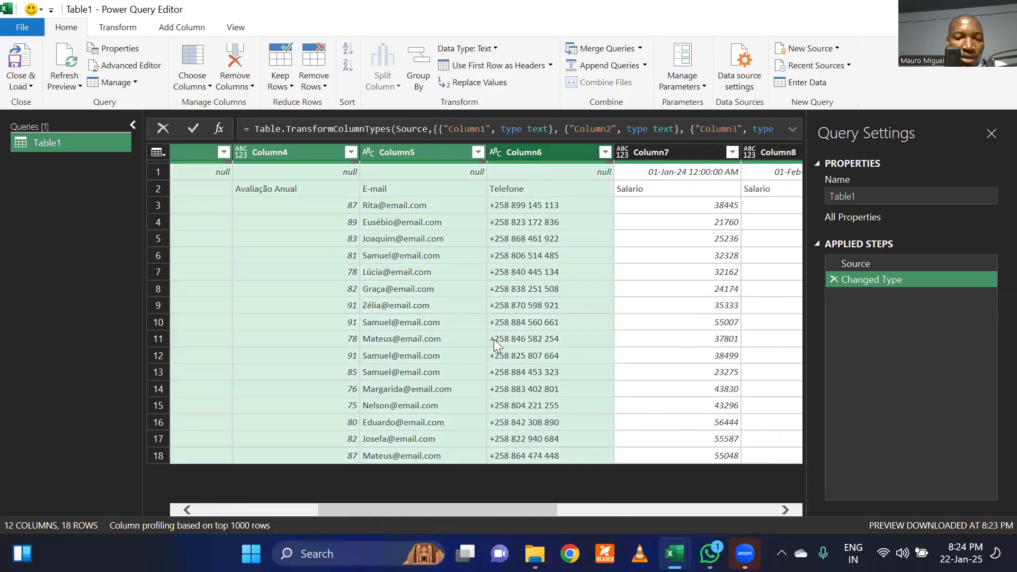
{"action": "left_click_drag", "start_coordinate": [412, 511], "coordinate": [270, 517]}
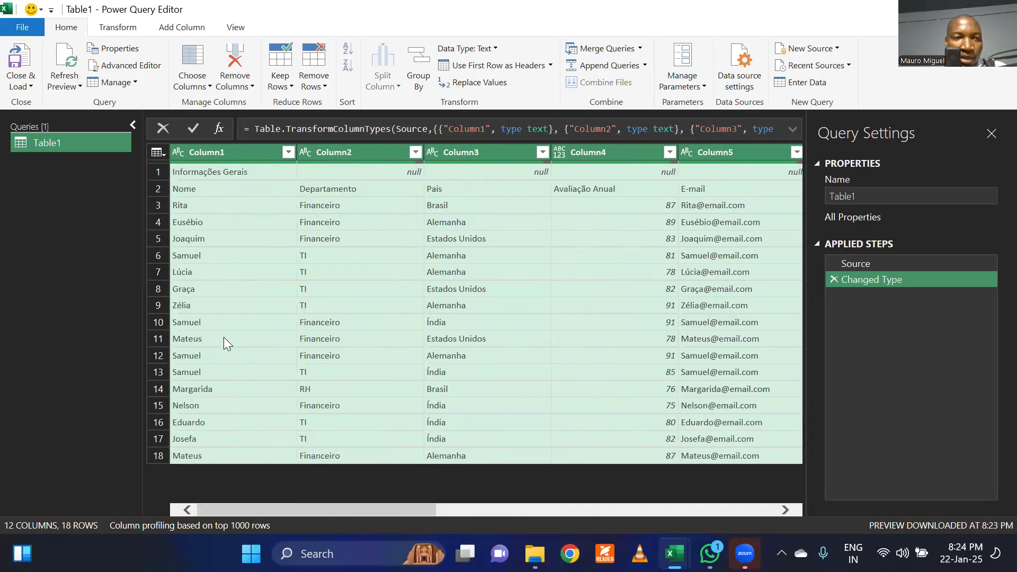
{"action": "left_click", "coordinate": [117, 27]}
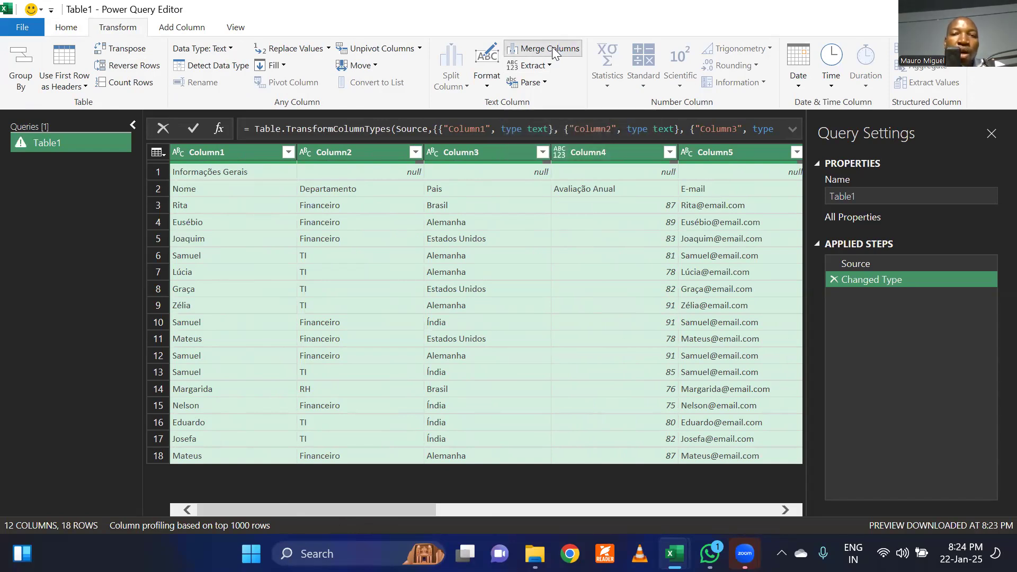
{"action": "left_click", "coordinate": [552, 49]}
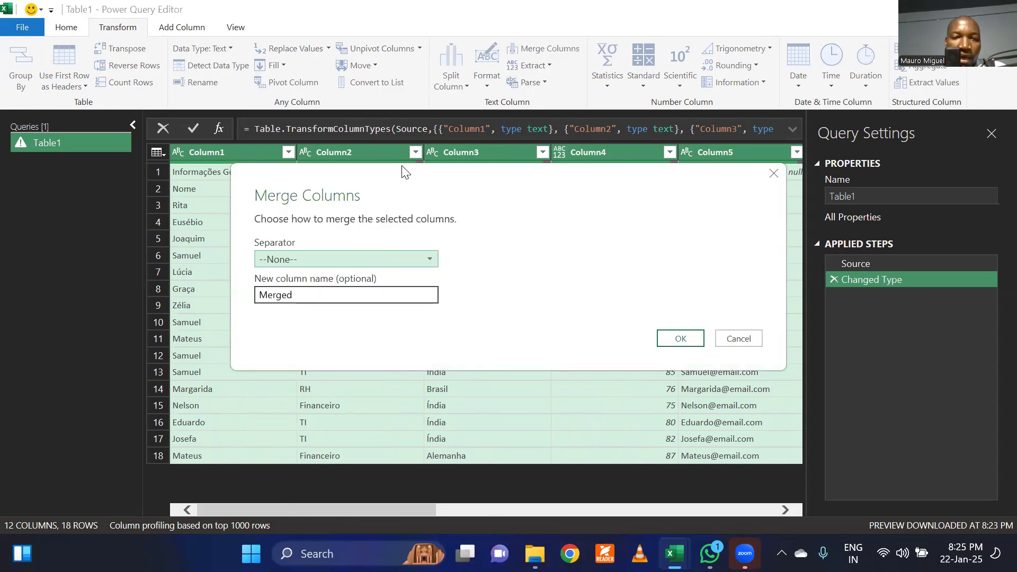
{"action": "left_click_drag", "start_coordinate": [377, 196], "coordinate": [388, 154]}
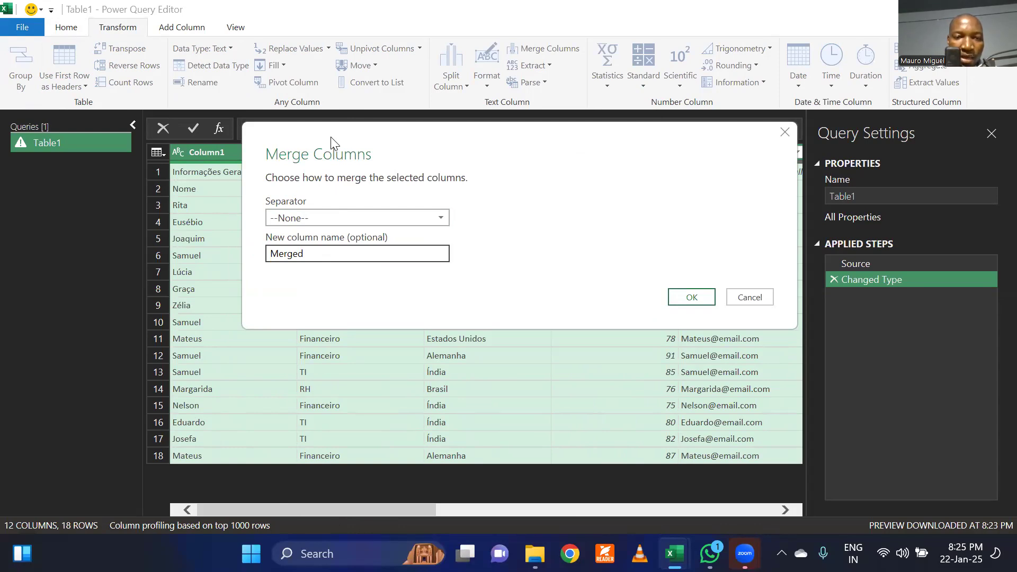
{"action": "left_click_drag", "start_coordinate": [330, 137], "coordinate": [317, 287]}
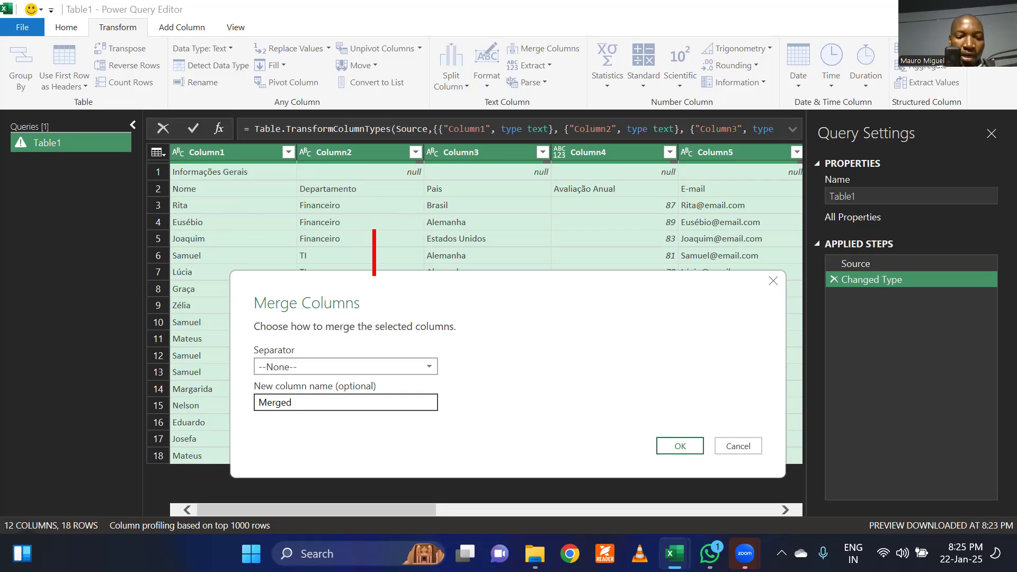
{"action": "type", "text": "Rita"}
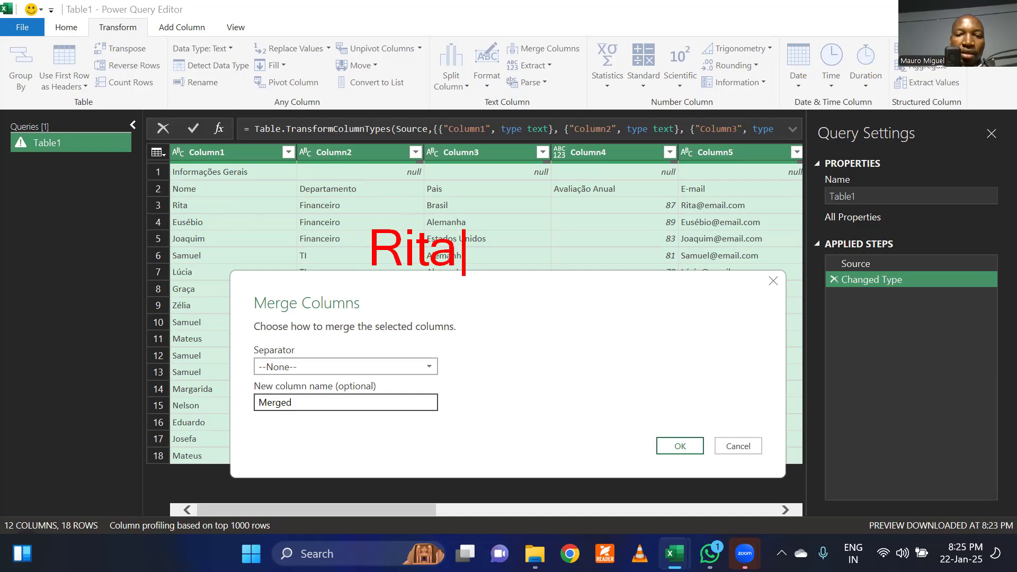
{"action": "type", "text": ";F"}
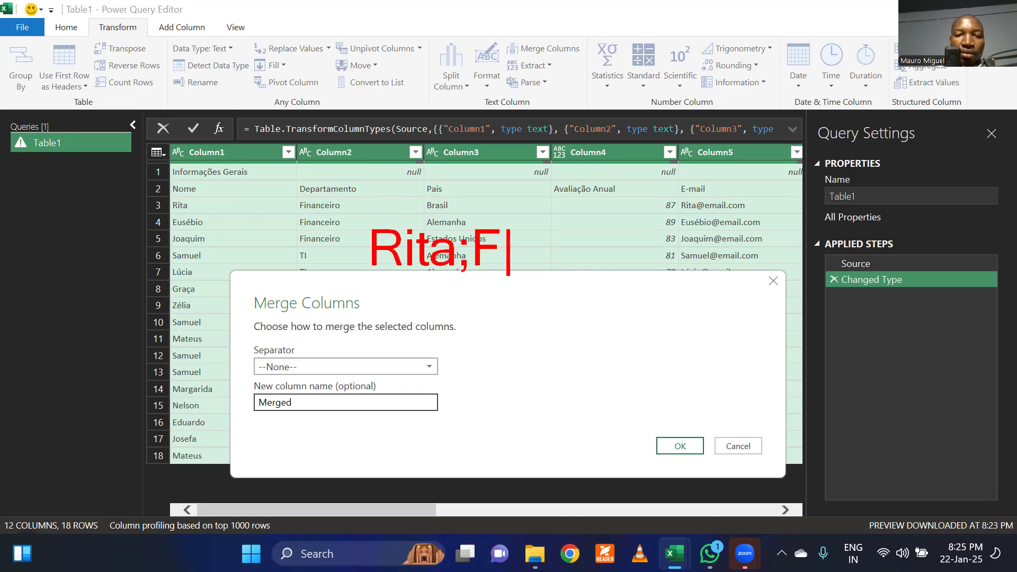
{"action": "type", "text": "inanceiro;Brasico"}
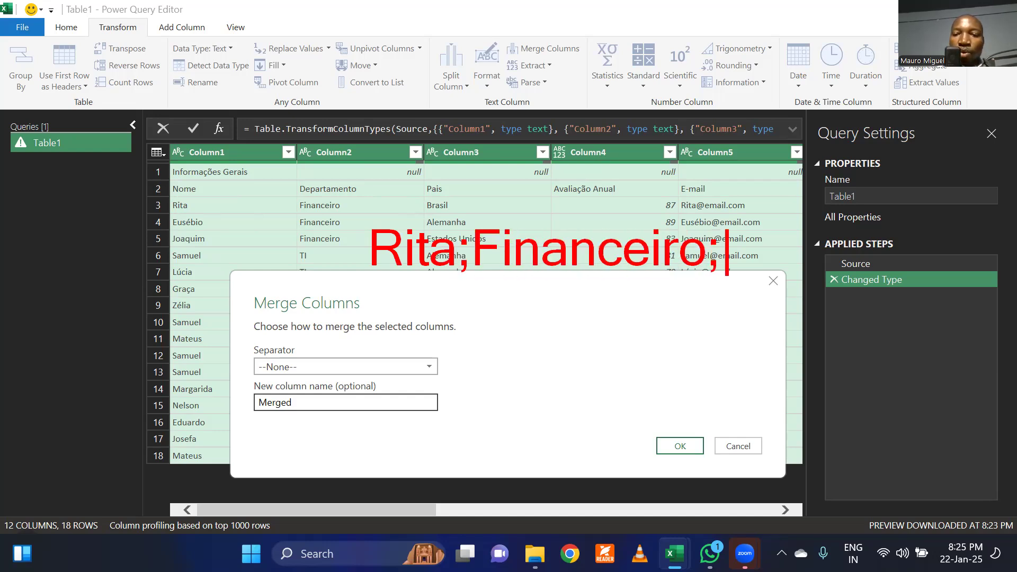
{"action": "key", "text": "BackSpace"}
{"action": "key", "text": "BackSpace"}
{"action": "type", "text": "l"}
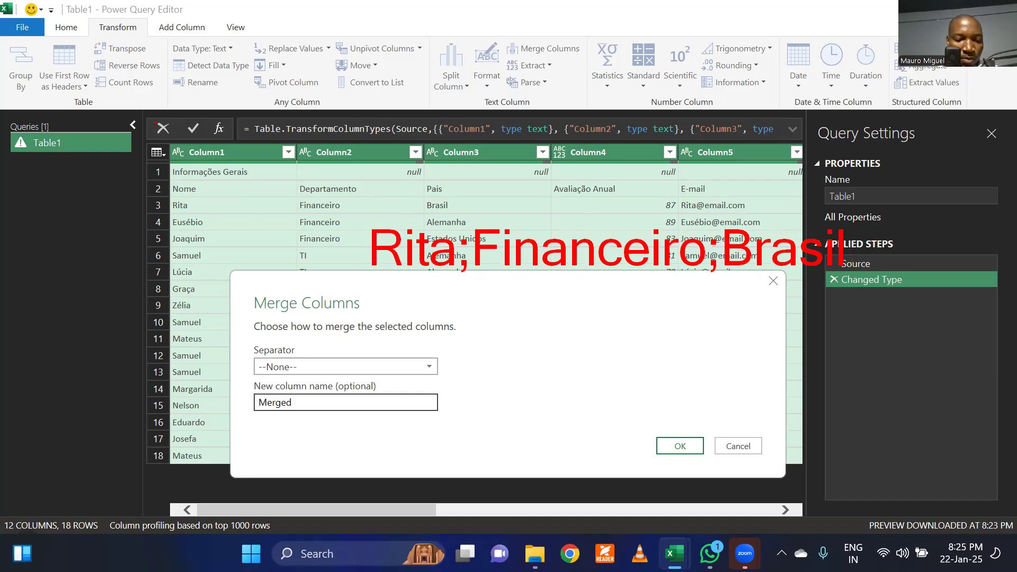
{"action": "key", "text": "Escape"}
Step: Merge the selected columns with a semicolon separator, keeping Merged as the new column name
{"action": "left_click", "coordinate": [279, 367]}
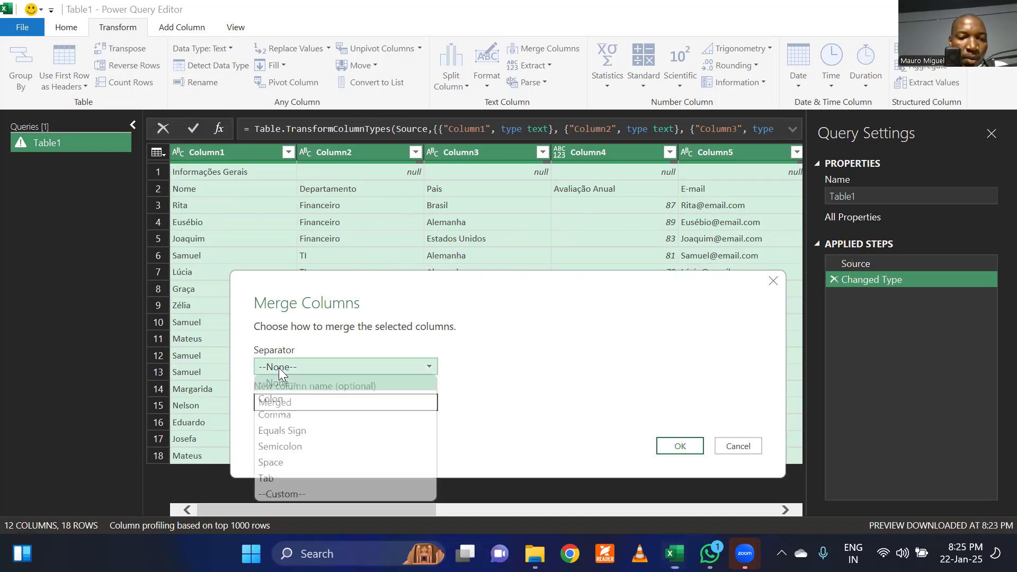
{"action": "left_click", "coordinate": [290, 447]}
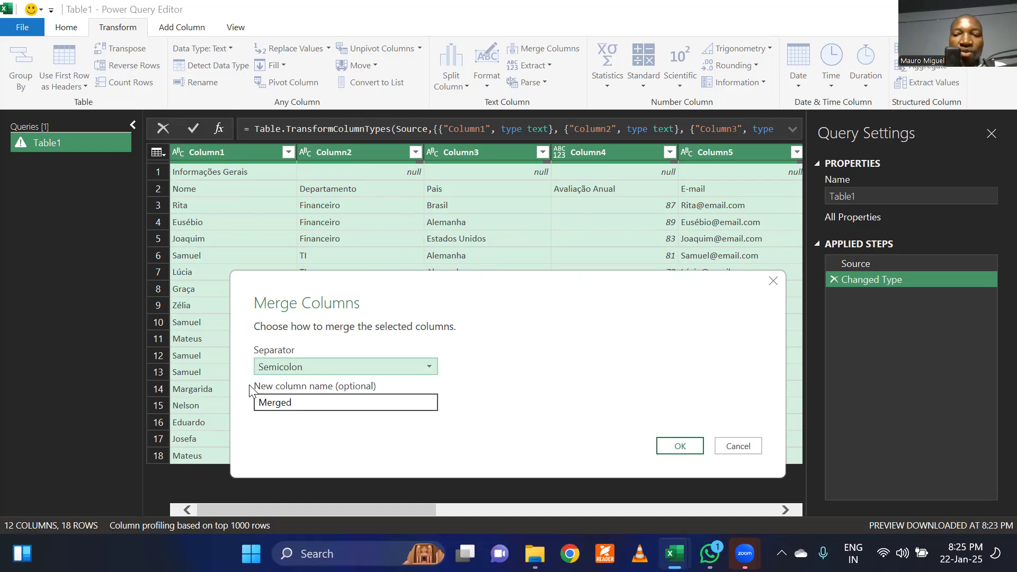
{"action": "left_click", "coordinate": [680, 446]}
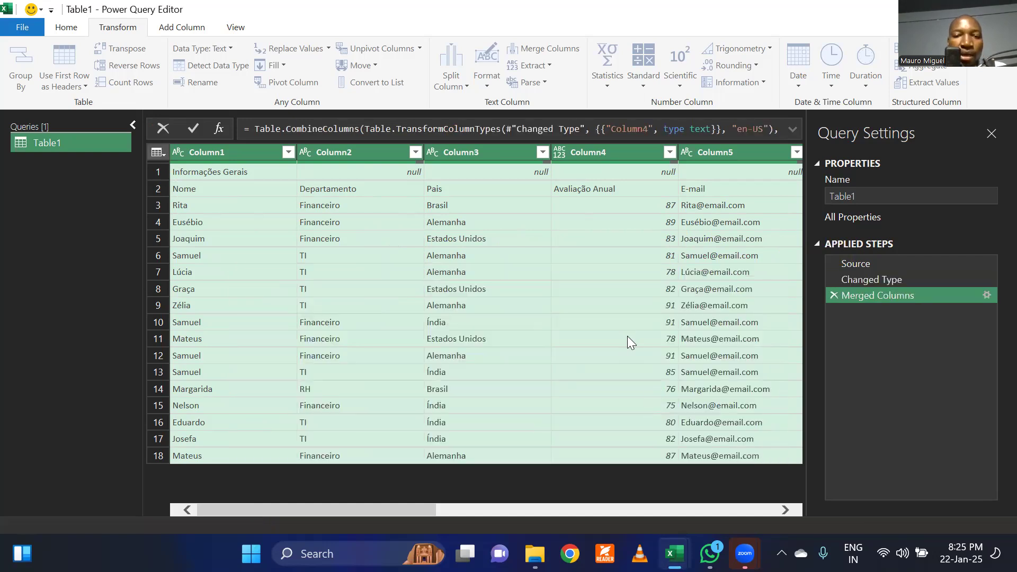
Step: Inspect the full combined text of several rows in the Merged column, then select that whole column
{"action": "left_click", "coordinate": [424, 289]}
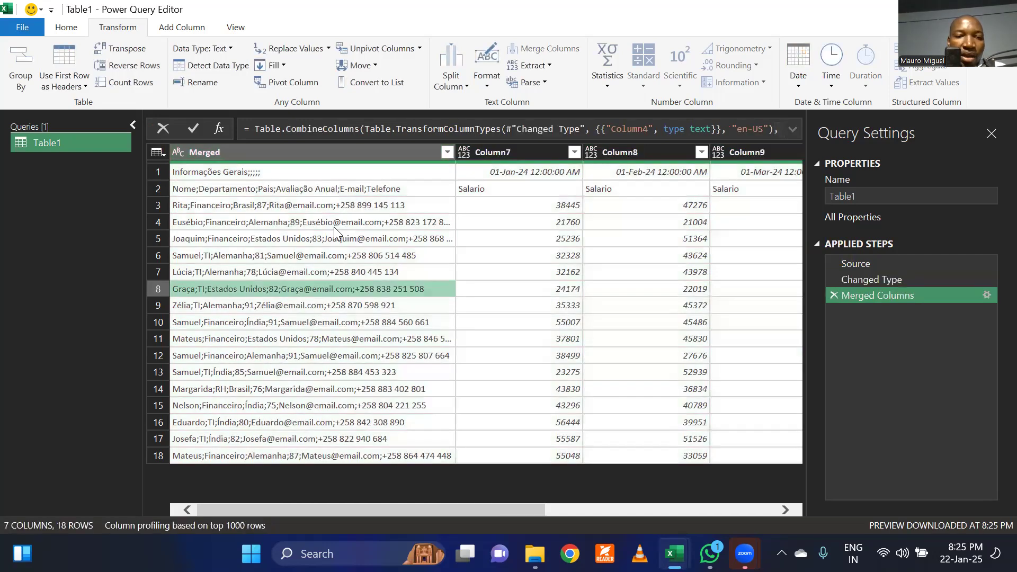
{"action": "left_click", "coordinate": [179, 209]}
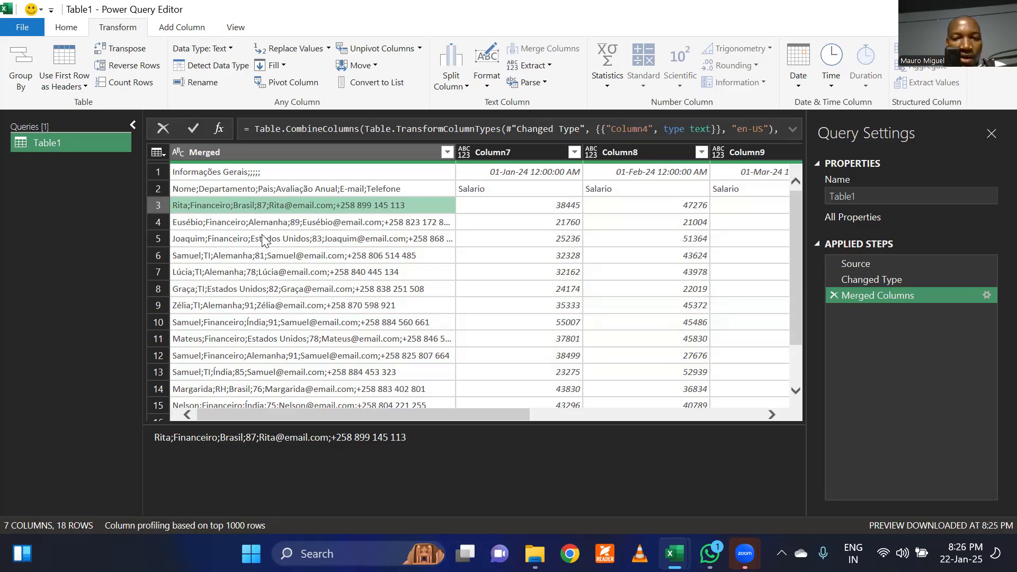
{"action": "left_click", "coordinate": [307, 267]}
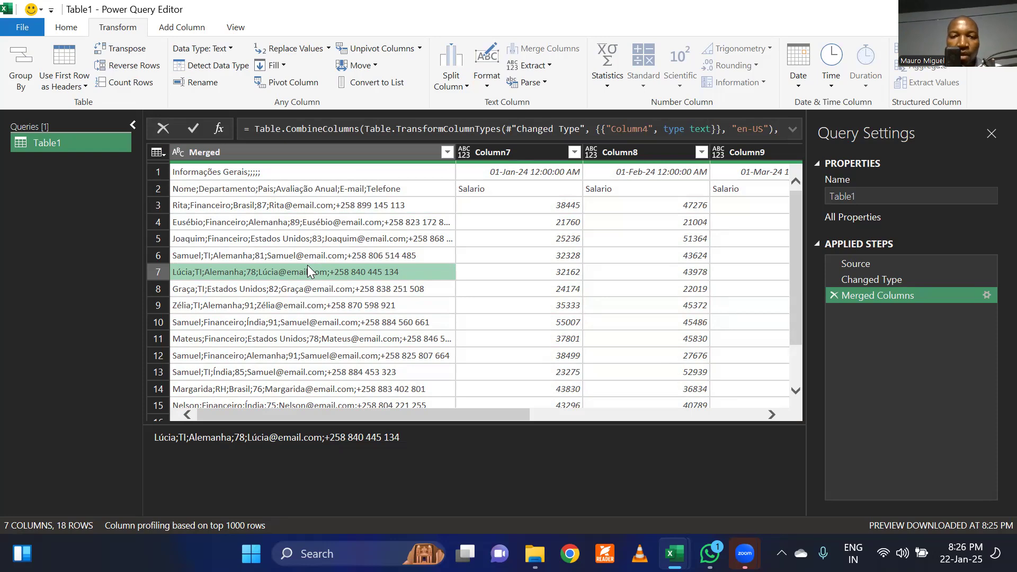
{"action": "left_click", "coordinate": [333, 210]}
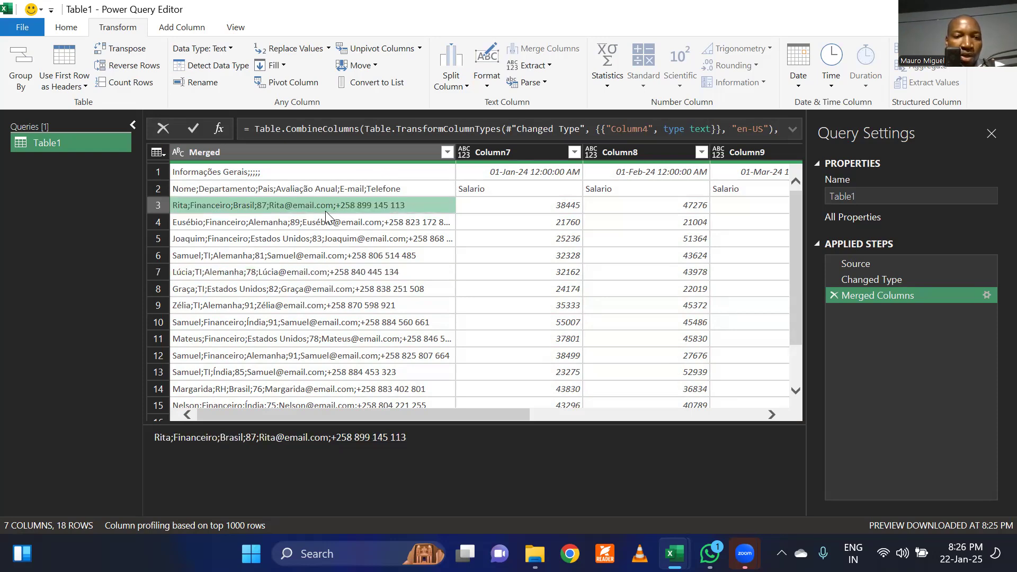
{"action": "left_click", "coordinate": [282, 151]}
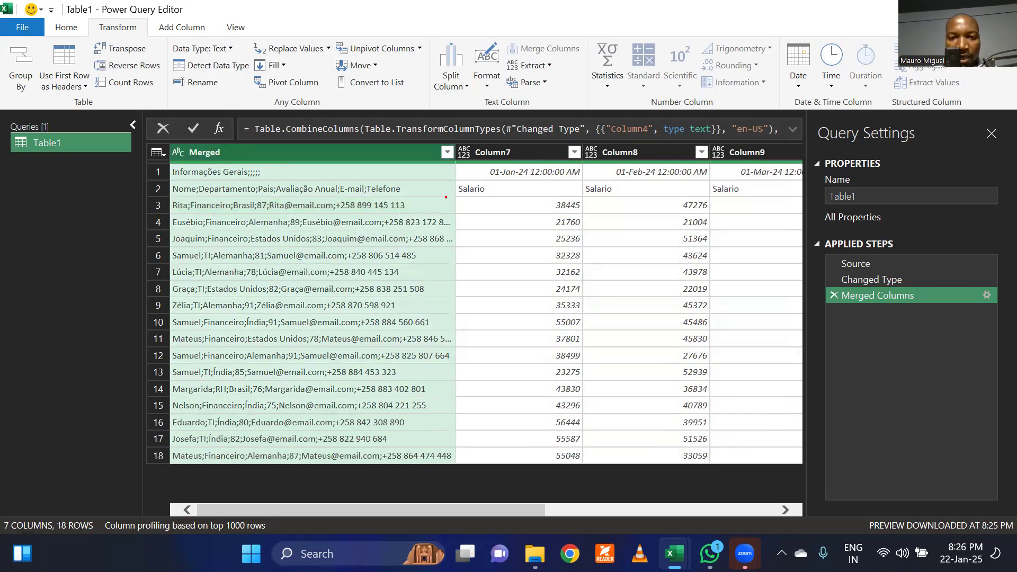
{"action": "left_click_drag", "start_coordinate": [453, 155], "coordinate": [581, 180]}
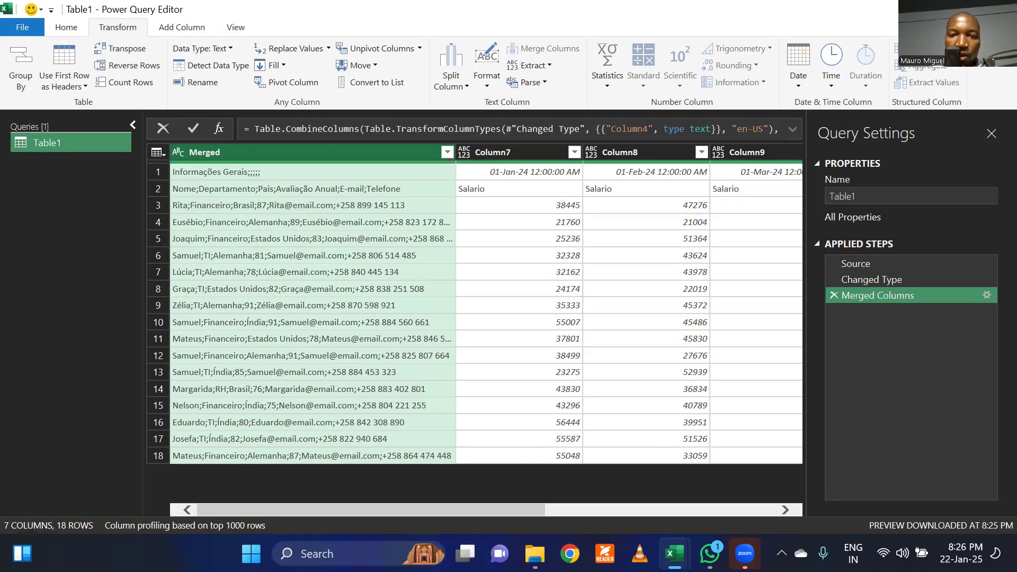
{"action": "mouse_move", "coordinate": [437, 150]}
{"action": "left_mouse_down"}
{"action": "mouse_move", "coordinate": [783, 185]}
{"action": "mouse_move", "coordinate": [704, 214]}
{"action": "mouse_move", "coordinate": [499, 215]}
{"action": "left_mouse_up"}
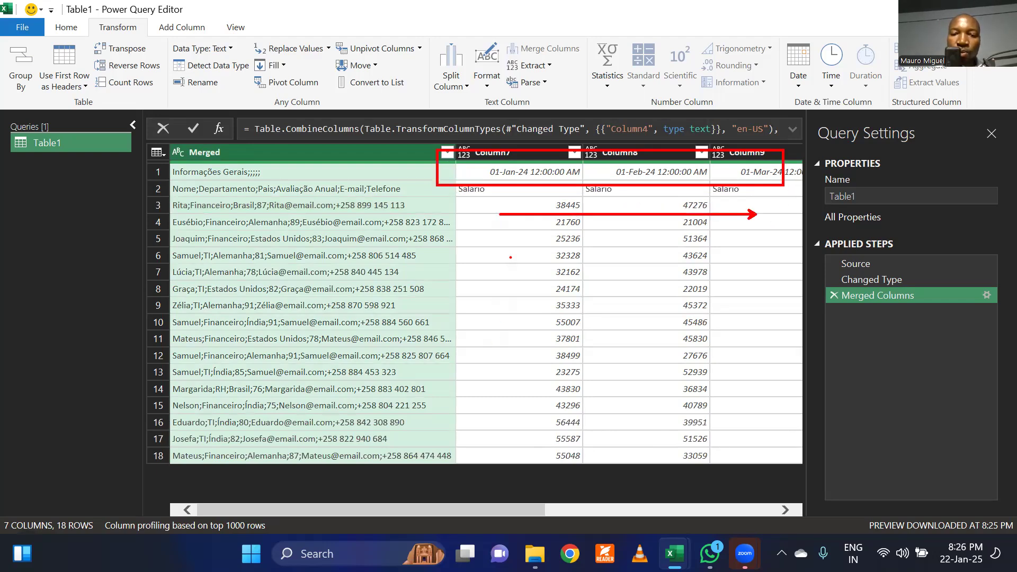
{"action": "left_click_drag", "start_coordinate": [489, 405], "coordinate": [489, 255]}
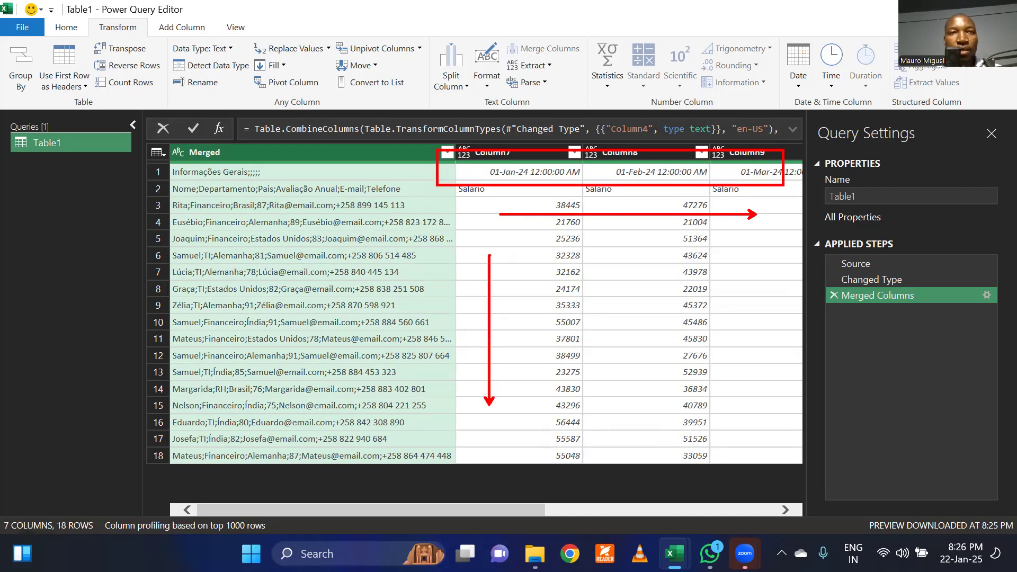
{"action": "key", "text": "Escape"}
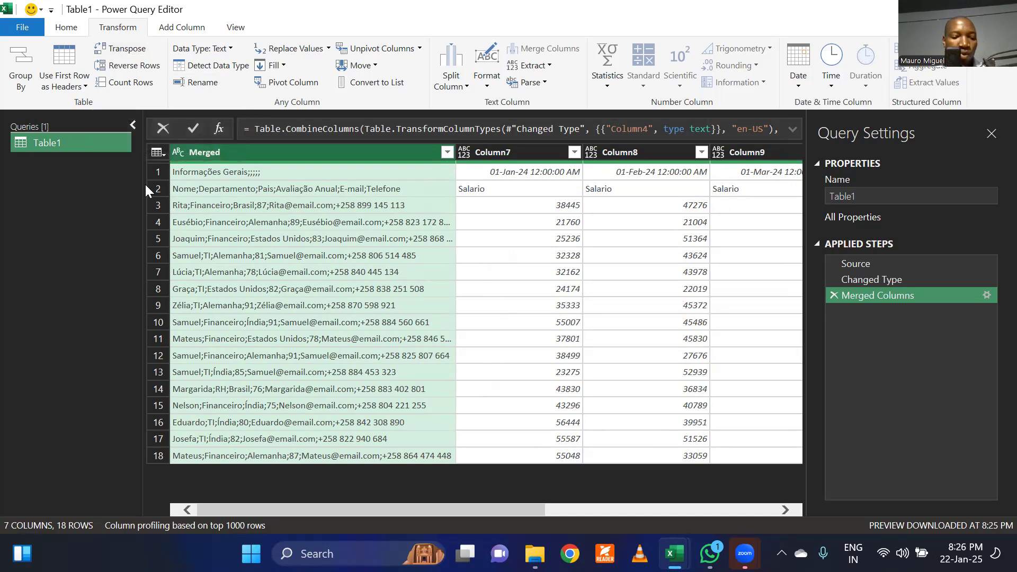
{"action": "key", "text": "ctrl"}
{"action": "mouse_move", "coordinate": [278, 206]}
{"action": "left_mouse_down"}
{"action": "mouse_move", "coordinate": [336, 397]}
{"action": "mouse_move", "coordinate": [353, 404]}
{"action": "left_mouse_up"}
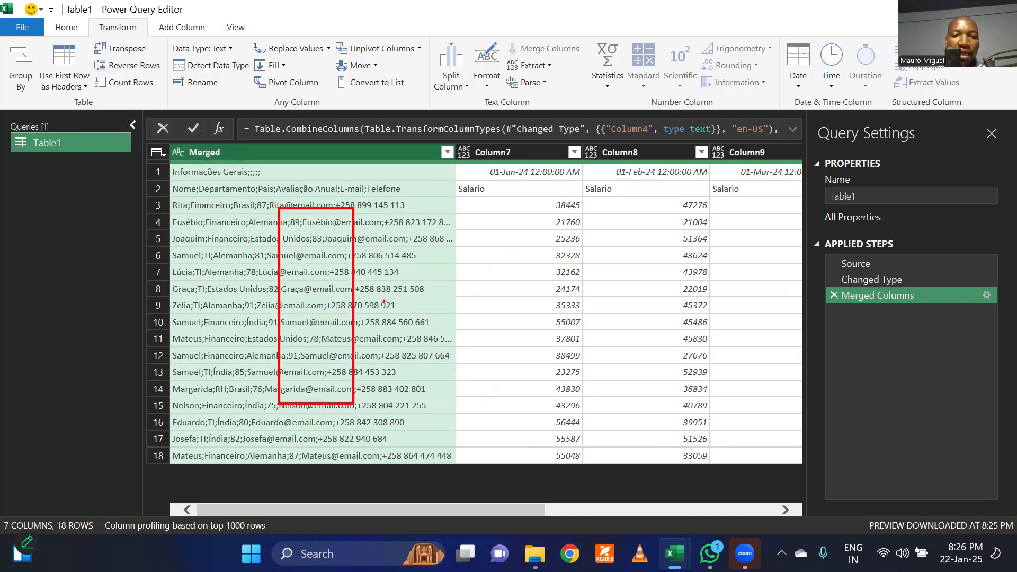
{"action": "left_click_drag", "start_coordinate": [382, 211], "coordinate": [756, 235]}
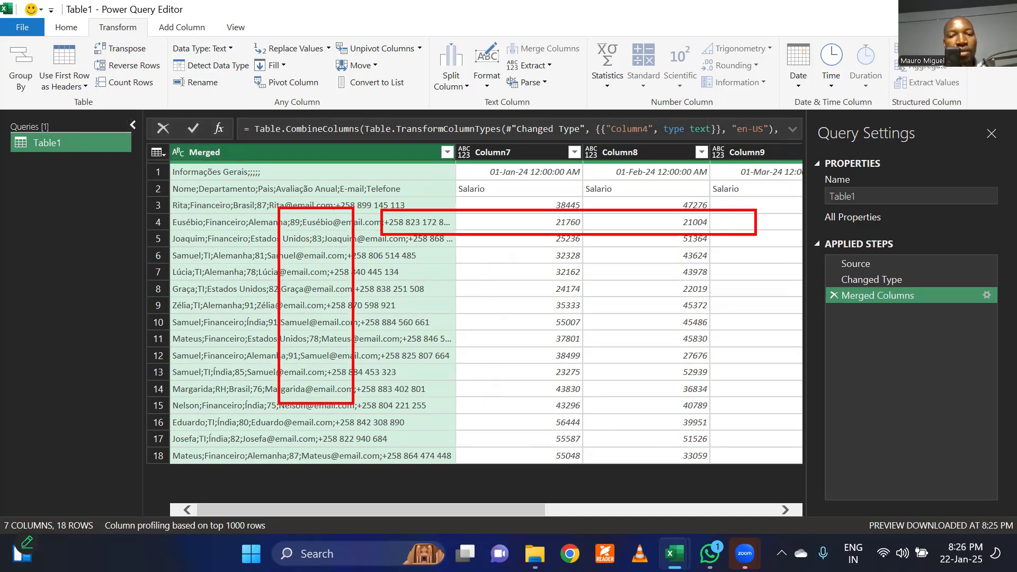
{"action": "left_click_drag", "start_coordinate": [484, 256], "coordinate": [666, 315]}
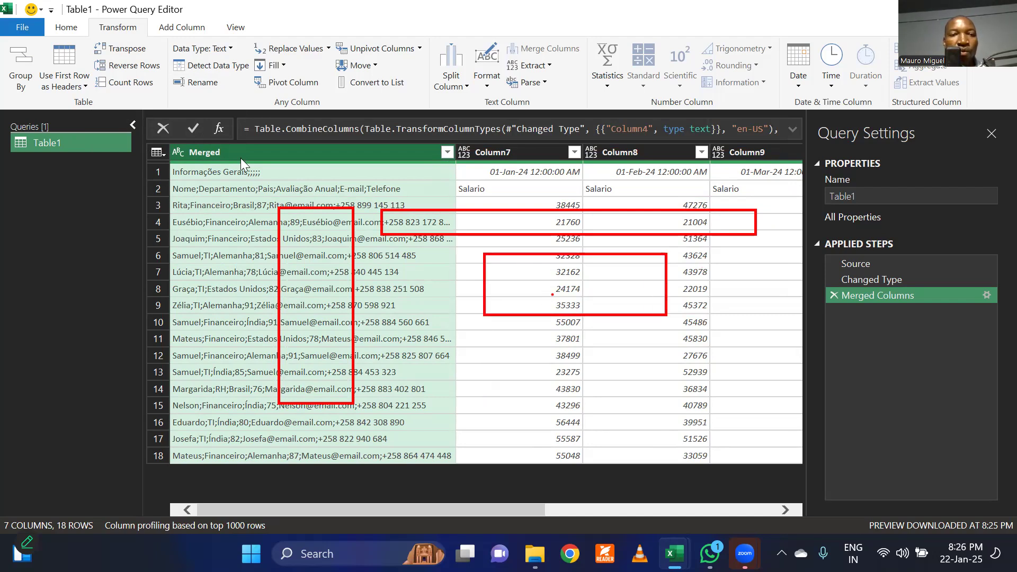
{"action": "key", "text": "Escape"}
Step: Transpose the merged table and promote its first row to column headers
{"action": "left_click", "coordinate": [127, 48]}
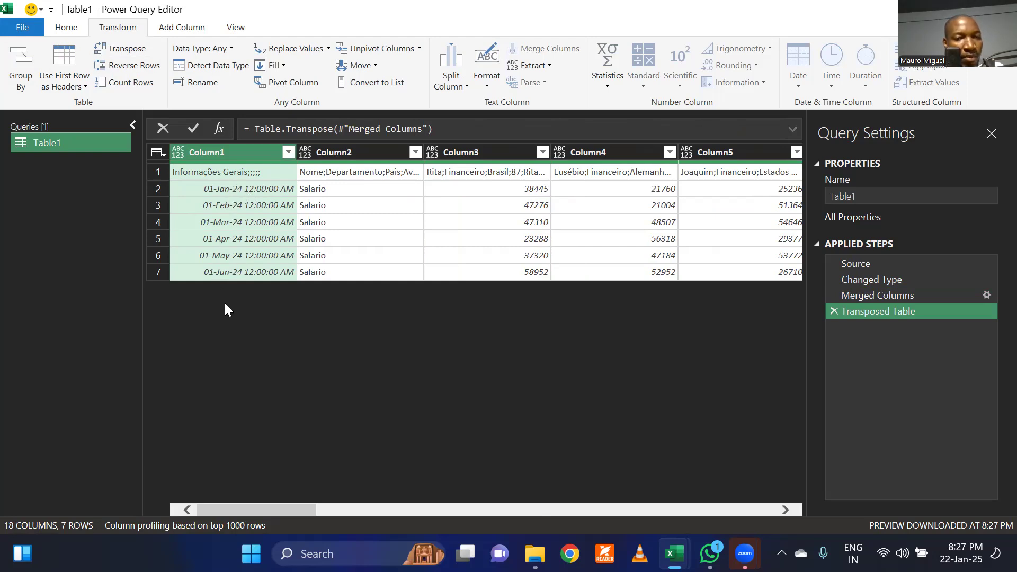
{"action": "left_click", "coordinate": [157, 172]}
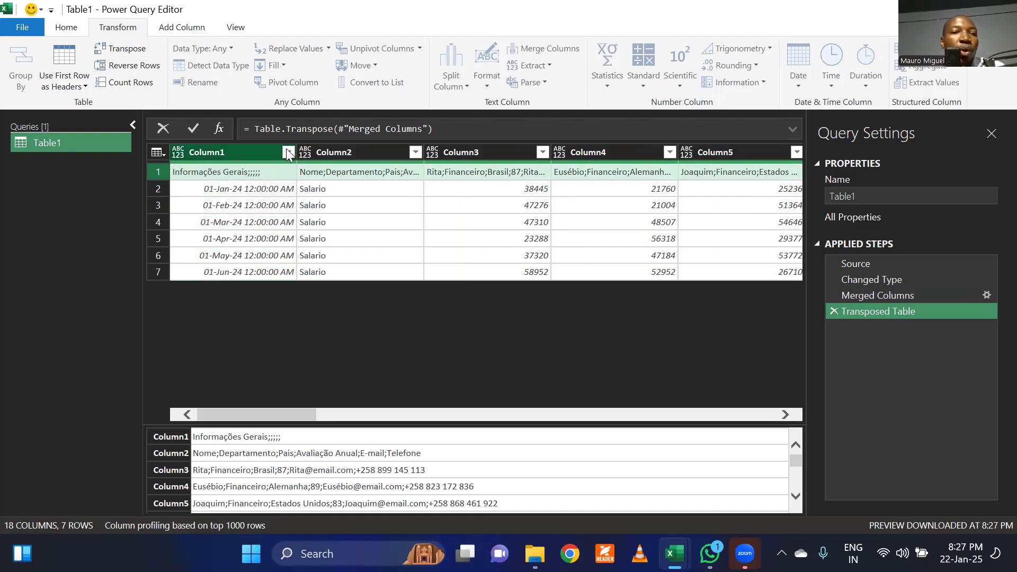
{"action": "left_click", "coordinate": [285, 240]}
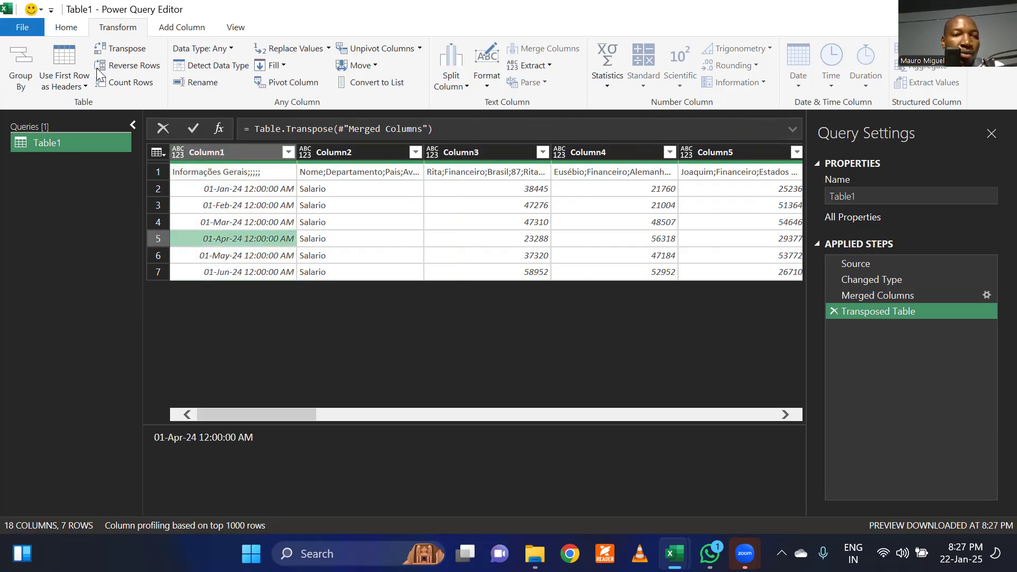
{"action": "left_click", "coordinate": [67, 28]}
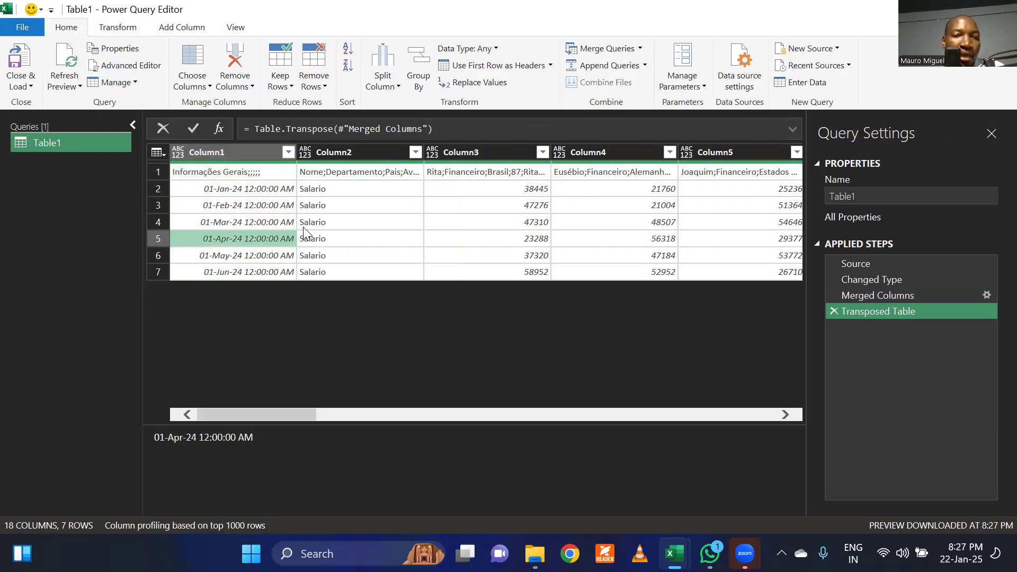
{"action": "left_click", "coordinate": [458, 68]}
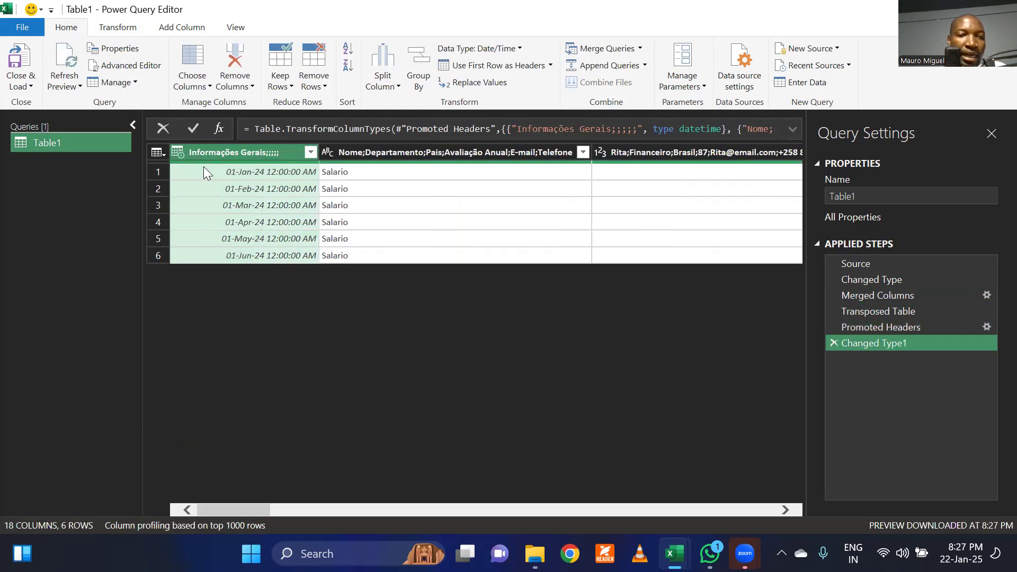
Step: Rename the Informações Gerais column, which holds the monthly dates, to Data
{"action": "double_click", "coordinate": [260, 152]}
{"action": "type", "text": "Data"}
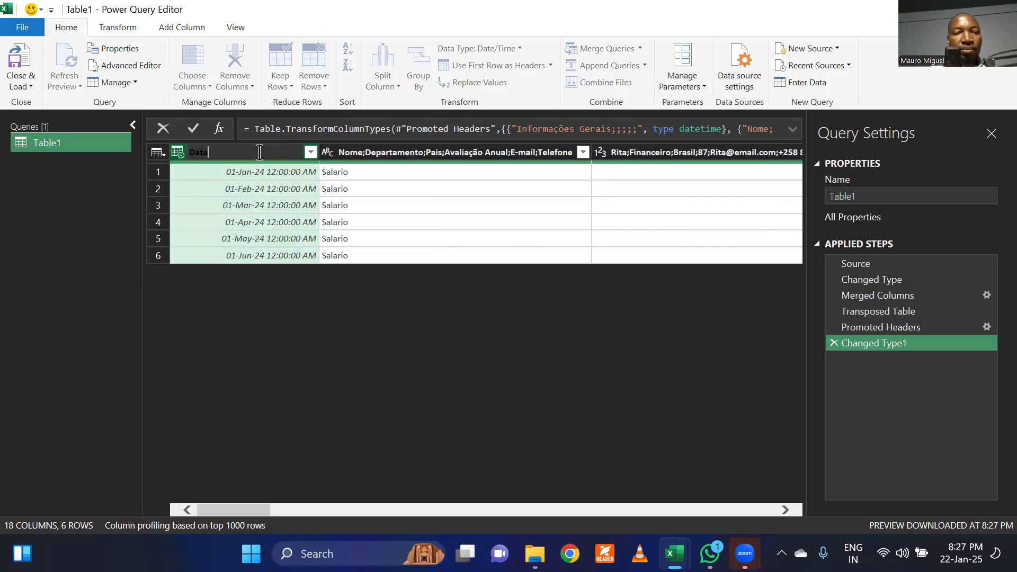
{"action": "key", "text": "Return"}
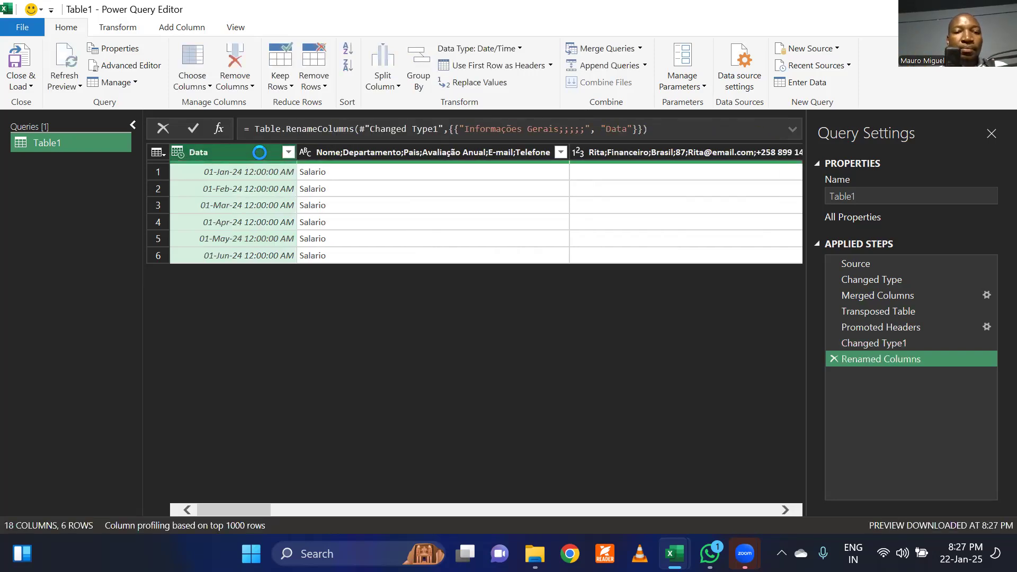
{"action": "left_click", "coordinate": [361, 155]}
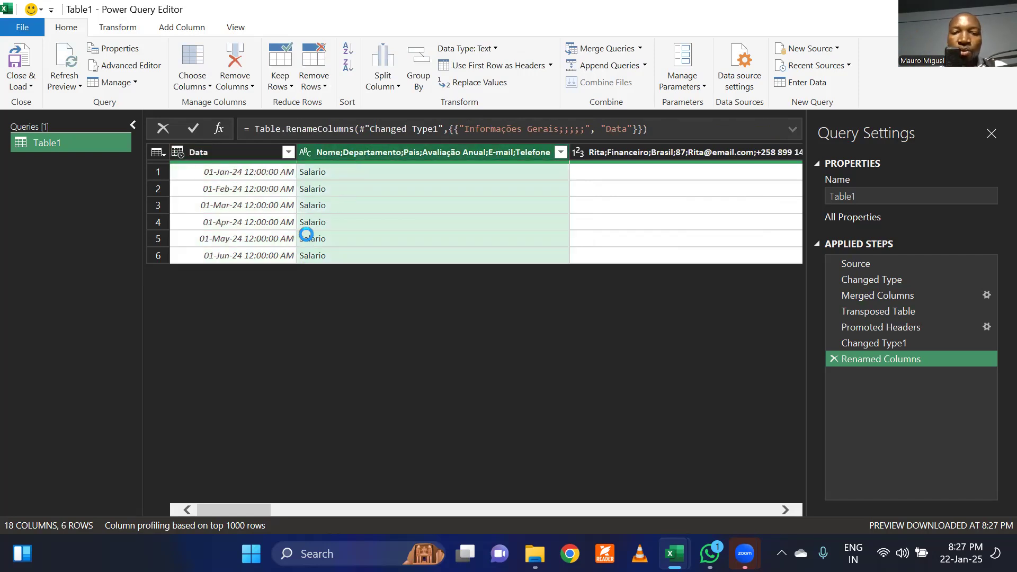
{"action": "key", "text": "Delete"}
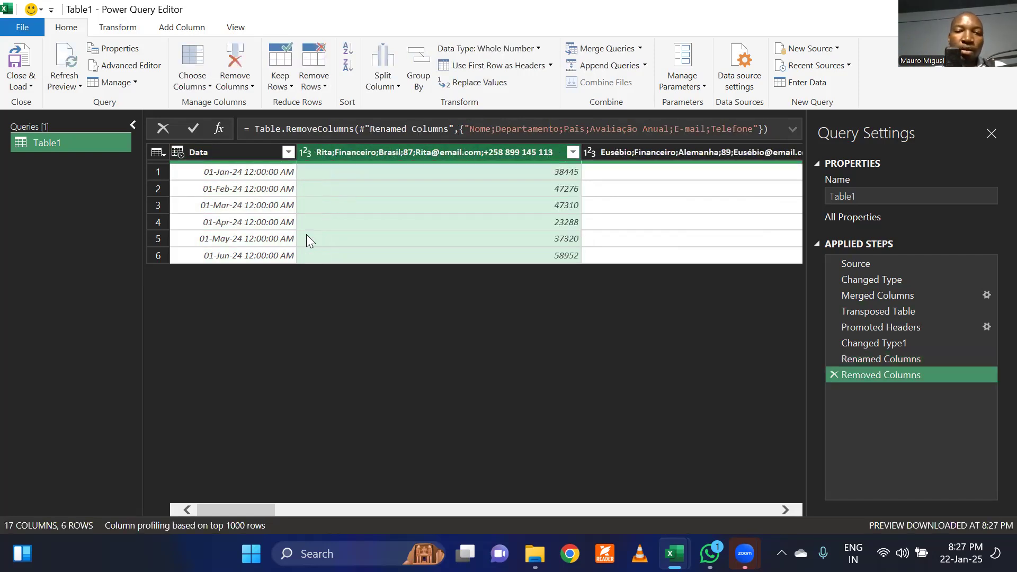
{"action": "left_click", "coordinate": [859, 358]}
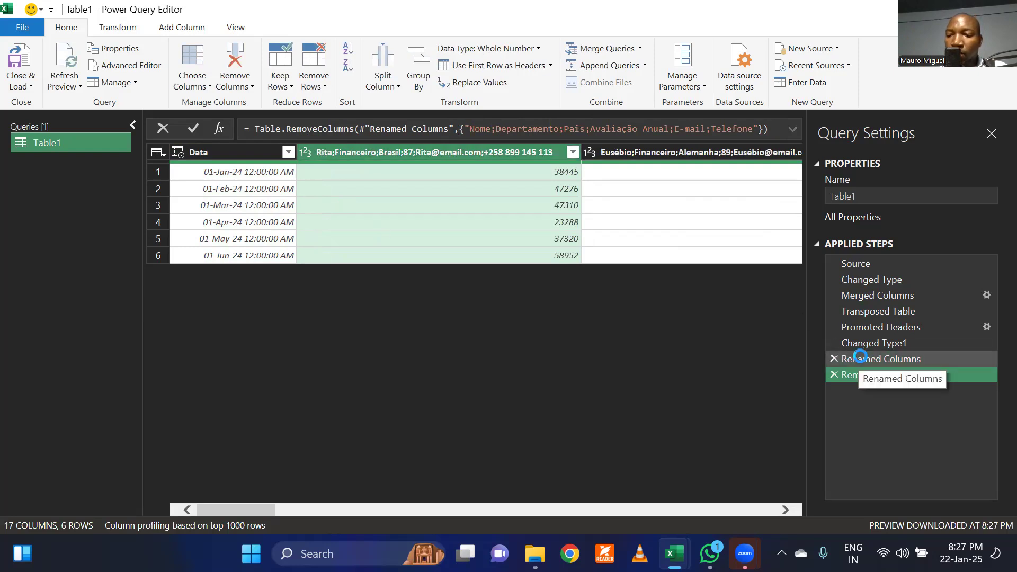
{"action": "left_click", "coordinate": [835, 375]}
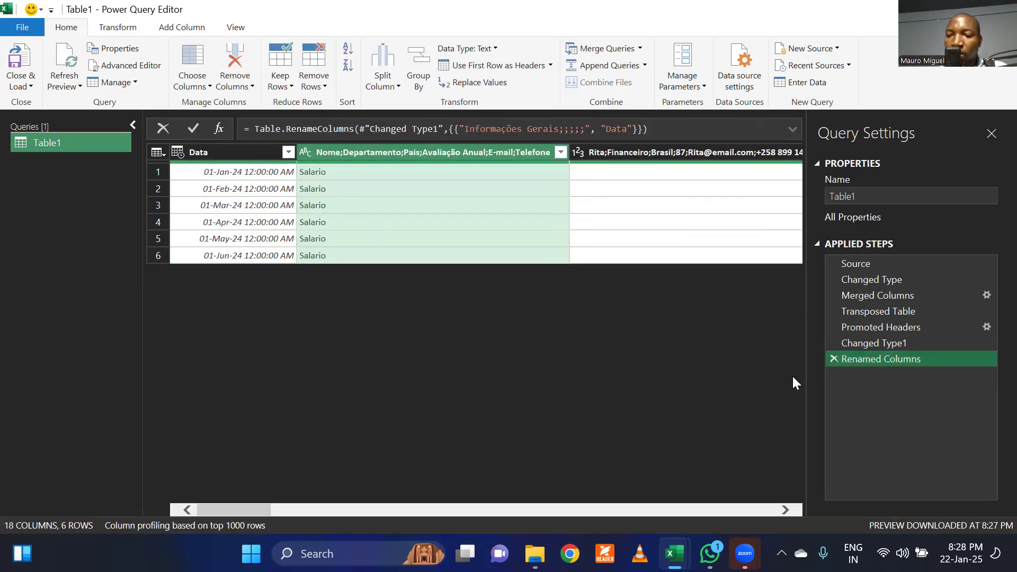
Step: Remove the Nome;Departamento;Pais;Avaliação Anual;E-mail;Telefone column and select the Data column
{"action": "right_click", "coordinate": [374, 154]}
{"action": "left_click", "coordinate": [412, 182]}
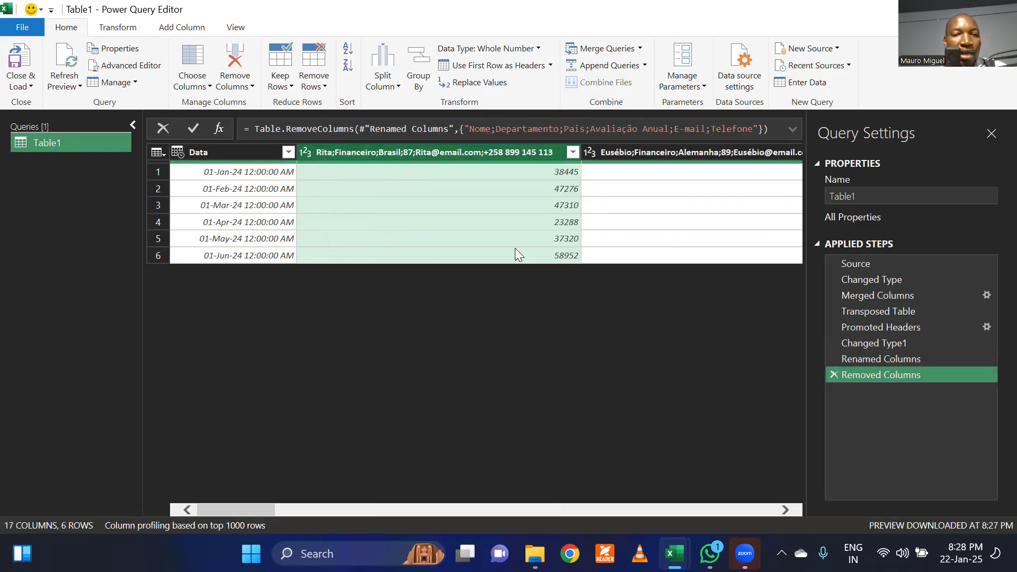
{"action": "left_click", "coordinate": [233, 152]}
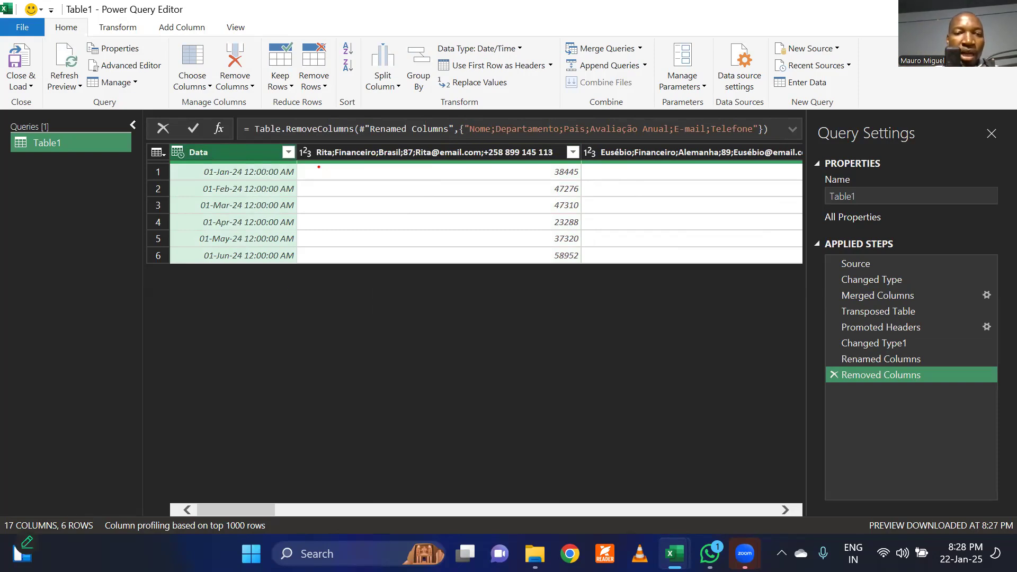
{"action": "left_click_drag", "start_coordinate": [315, 161], "coordinate": [354, 162]}
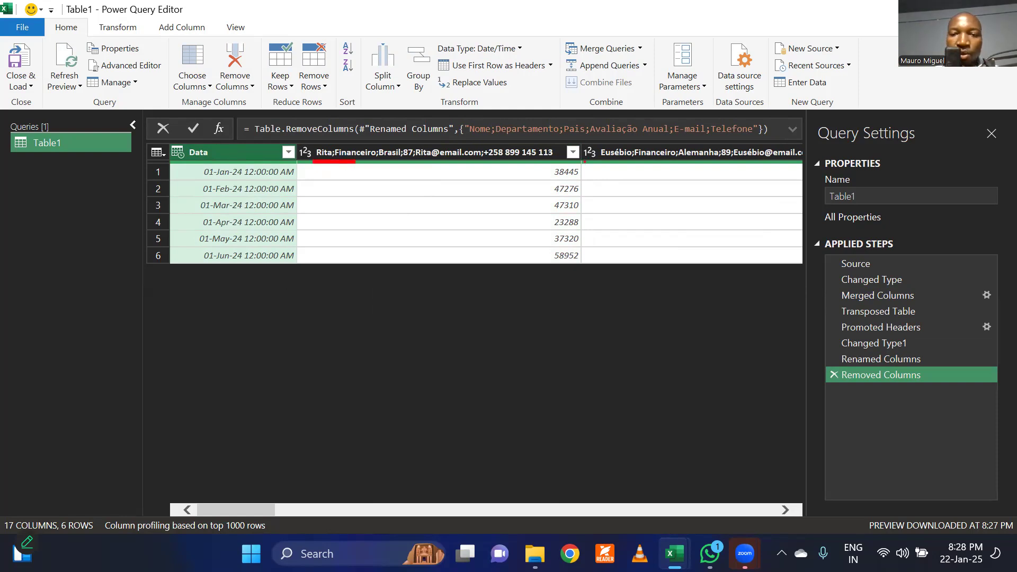
{"action": "left_click_drag", "start_coordinate": [599, 160], "coordinate": [612, 160]}
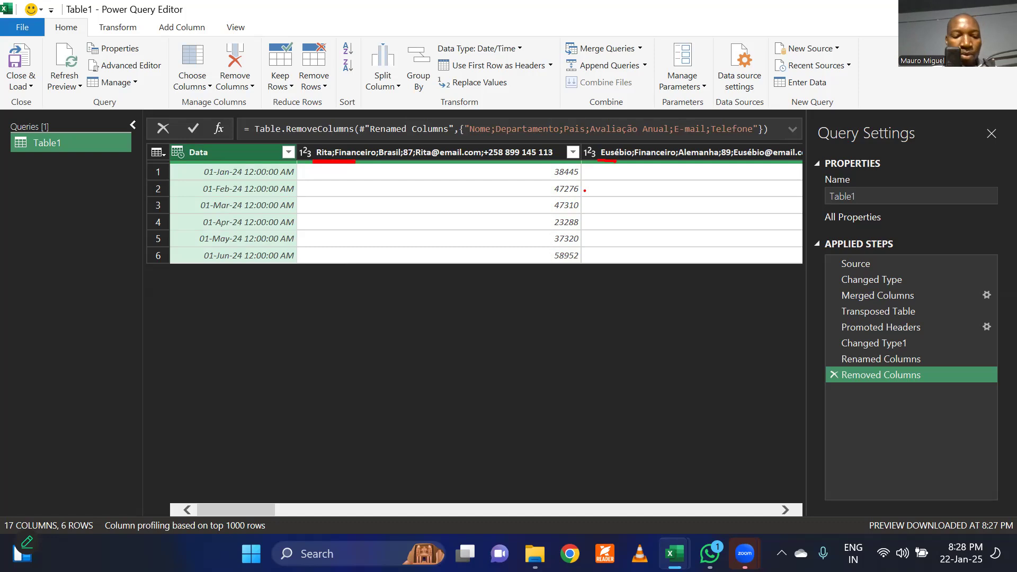
{"action": "left_click_drag", "start_coordinate": [644, 171], "coordinate": [347, 171]}
{"action": "left_click_drag", "start_coordinate": [355, 380], "coordinate": [355, 182]}
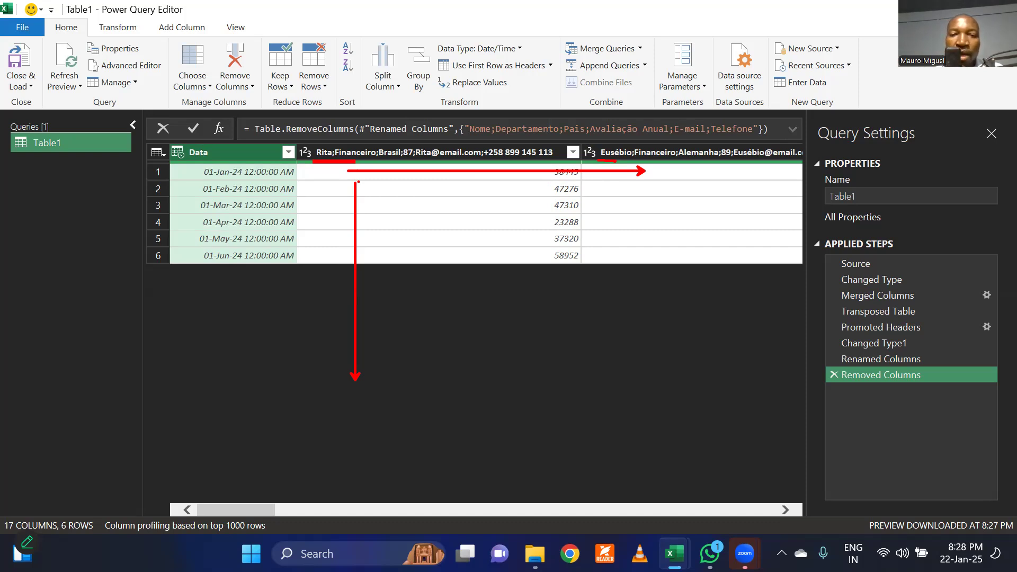
{"action": "key", "text": "Escape"}
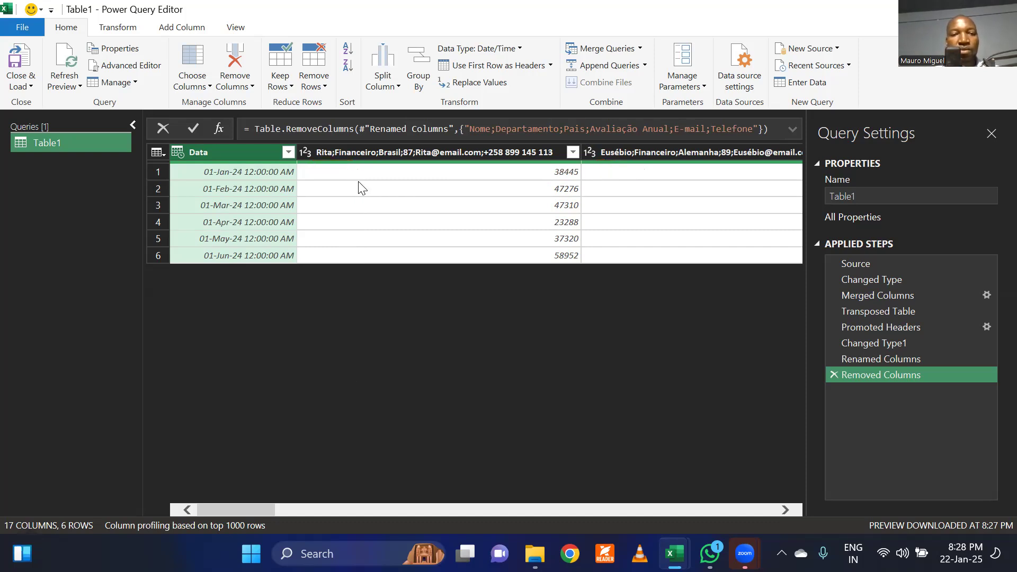
Step: Select all the employee salary columns from the first through the last, leaving out Data
{"action": "left_click", "coordinate": [369, 153]}
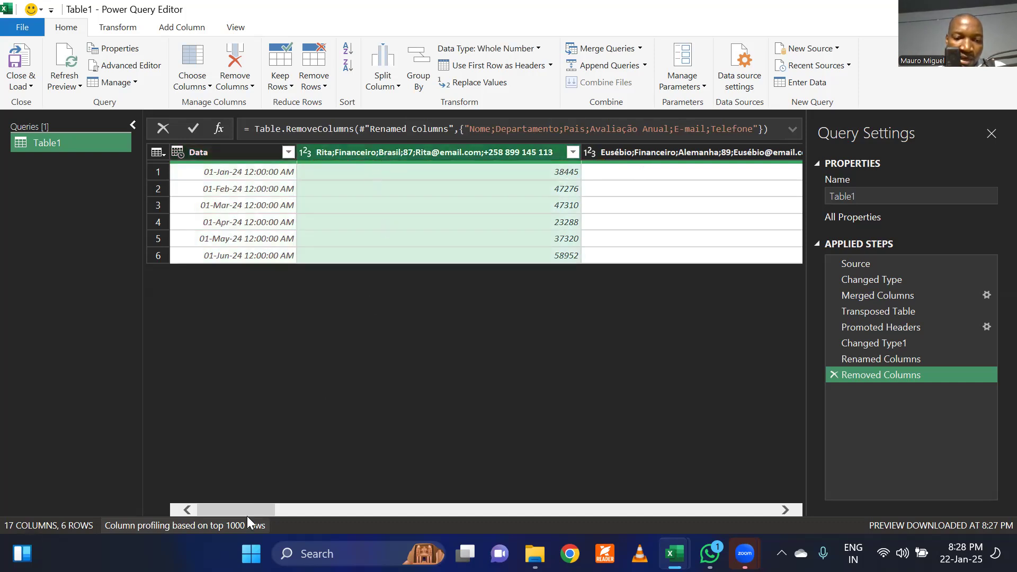
{"action": "left_click_drag", "start_coordinate": [250, 510], "coordinate": [797, 488]}
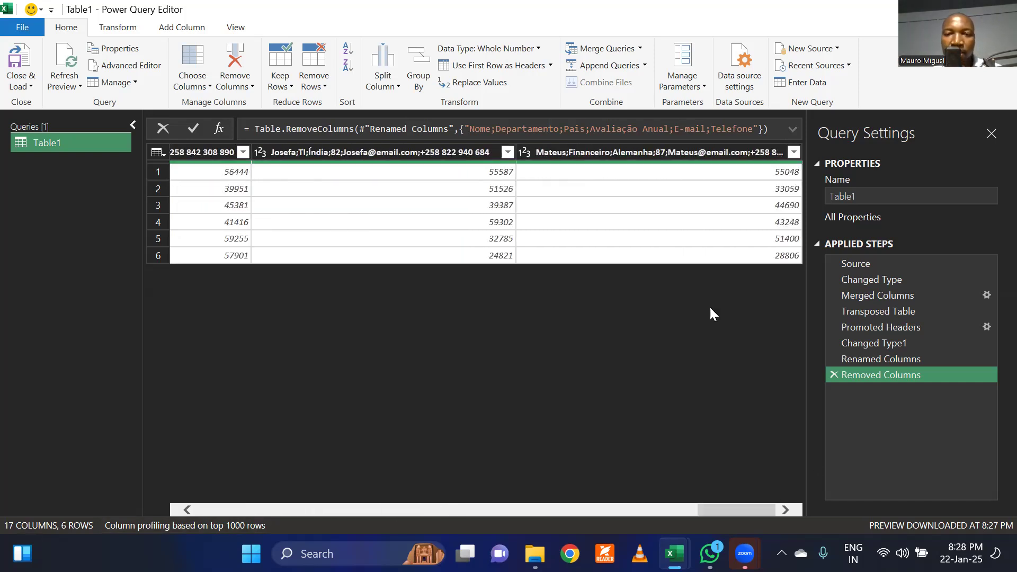
{"action": "left_click", "coordinate": [619, 153], "text": "shift"}
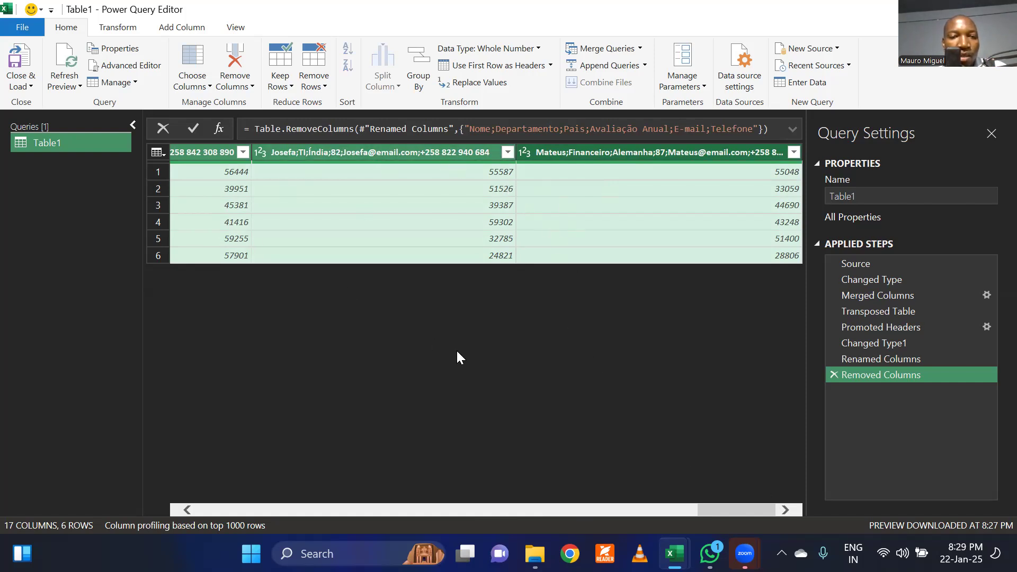
{"action": "left_click_drag", "start_coordinate": [709, 512], "coordinate": [146, 509]}
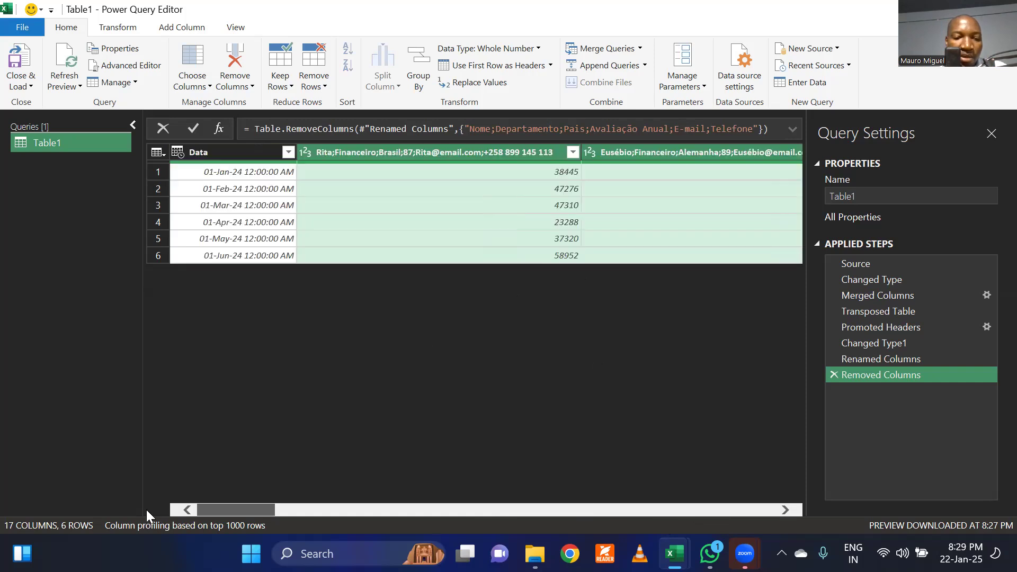
Step: Unpivot all columns other than Data, and review the Data, Attribute and Value columns
{"action": "left_click", "coordinate": [244, 152]}
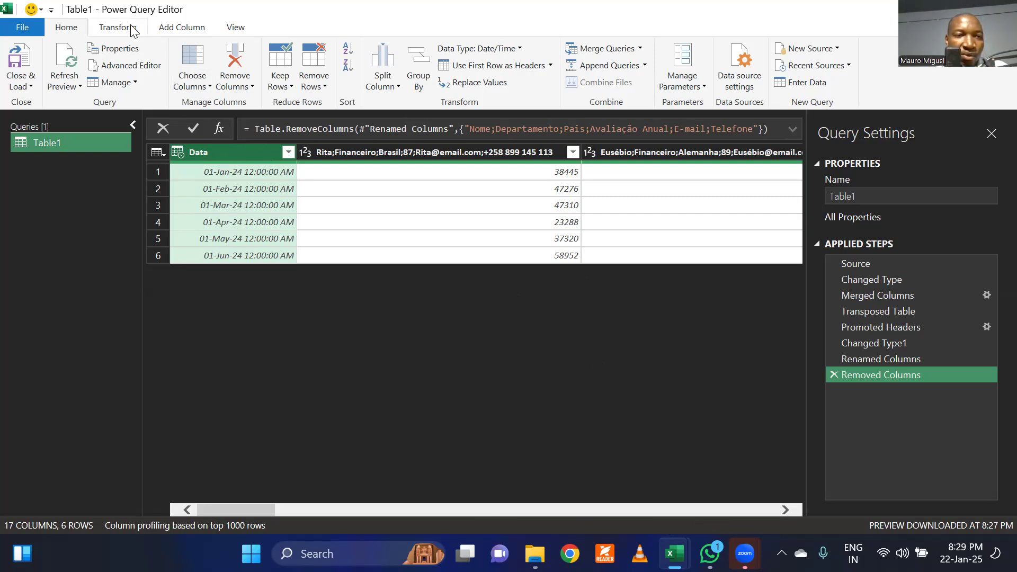
{"action": "left_click", "coordinate": [117, 28]}
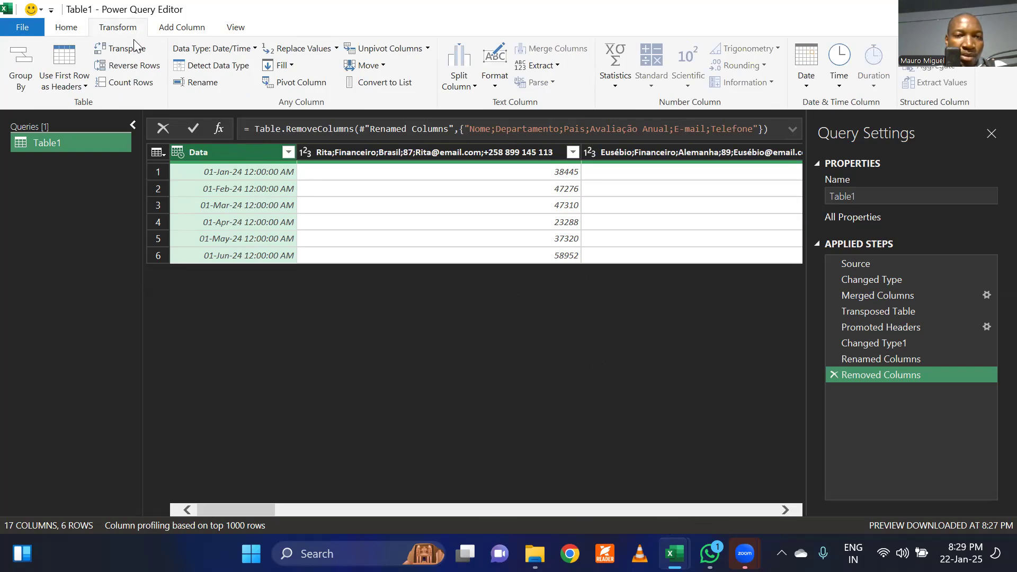
{"action": "left_click", "coordinate": [428, 50]}
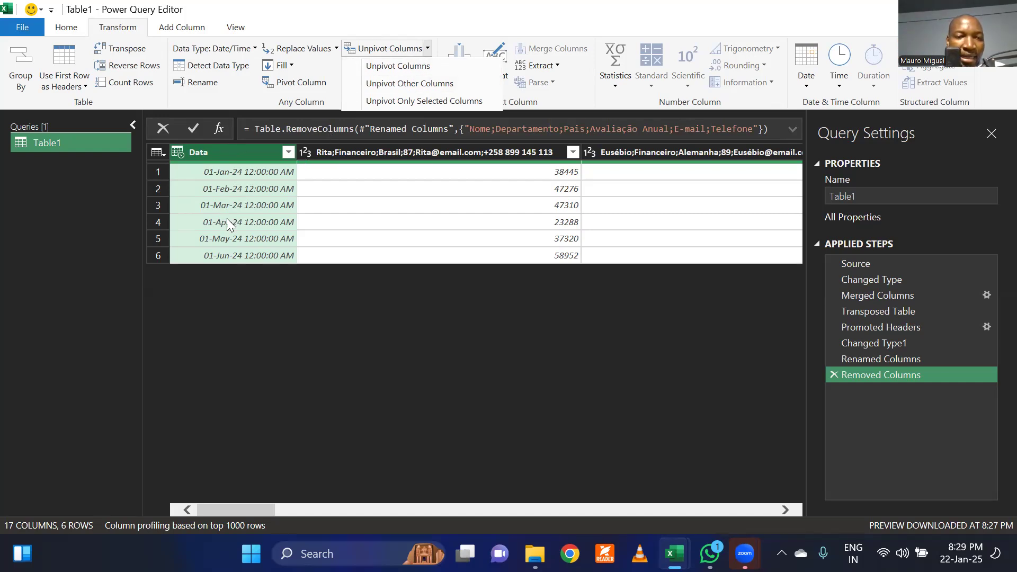
{"action": "left_click", "coordinate": [383, 83]}
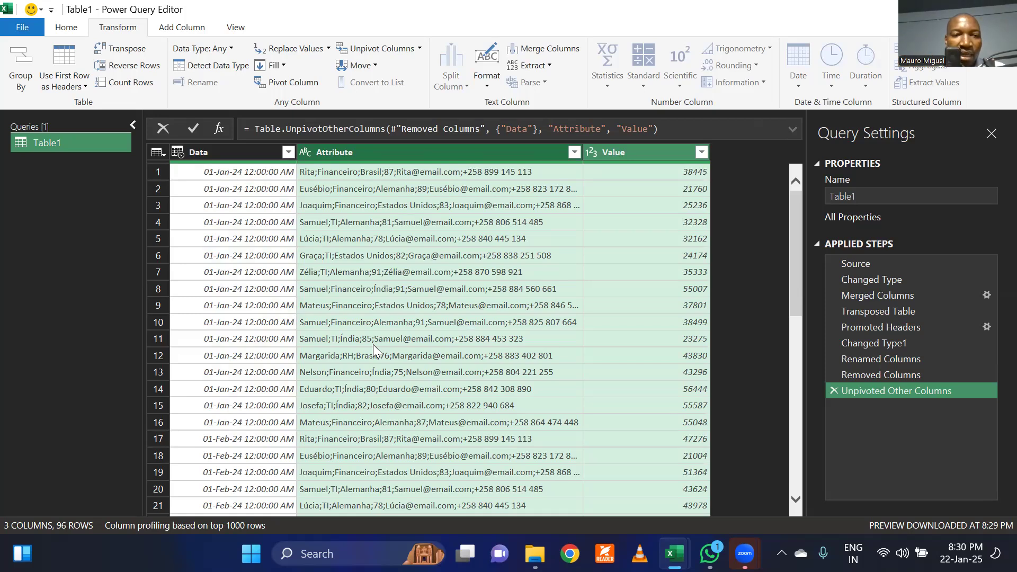
{"action": "left_click", "coordinate": [235, 152]}
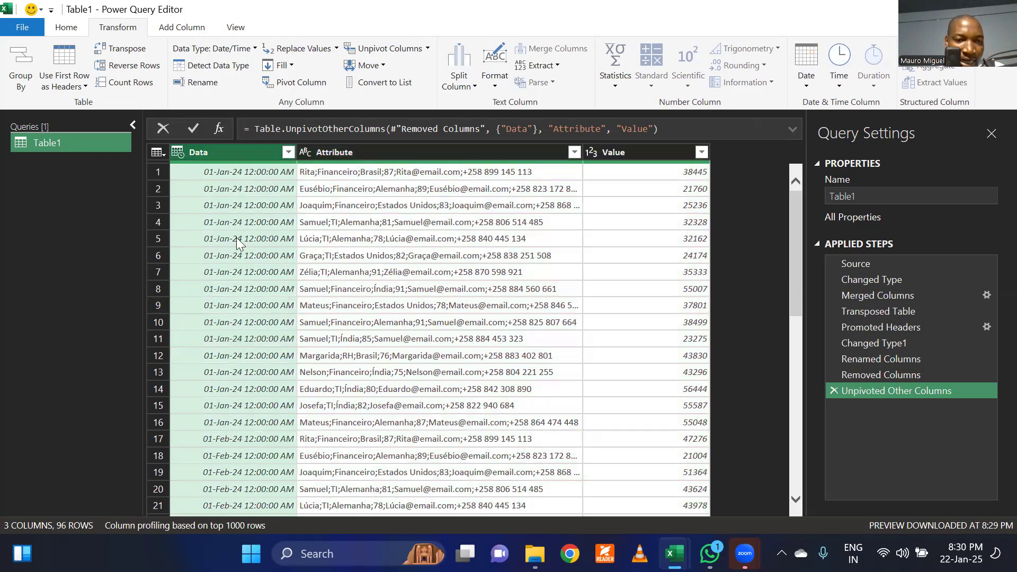
{"action": "left_click", "coordinate": [335, 154]}
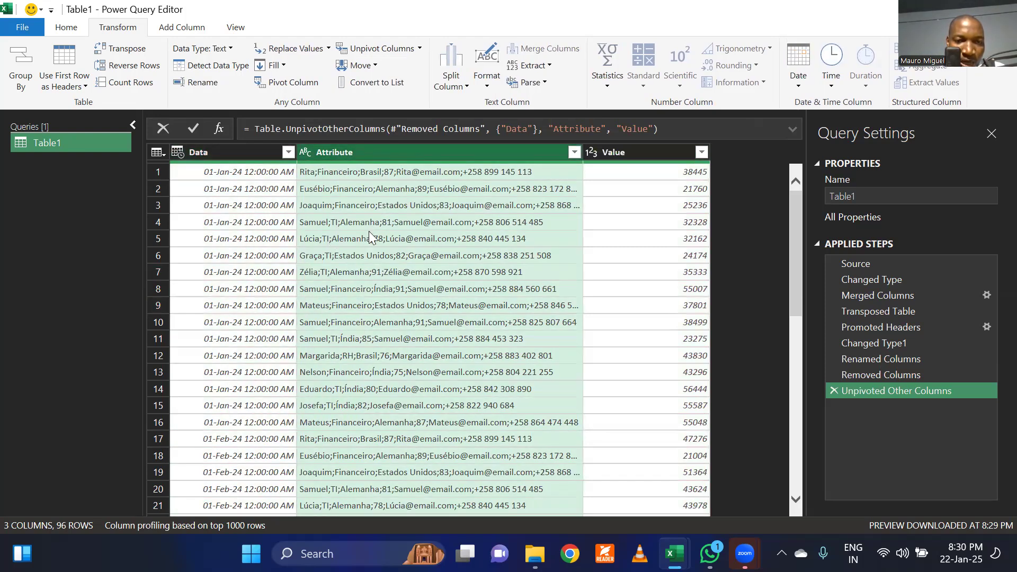
{"action": "left_click", "coordinate": [642, 155]}
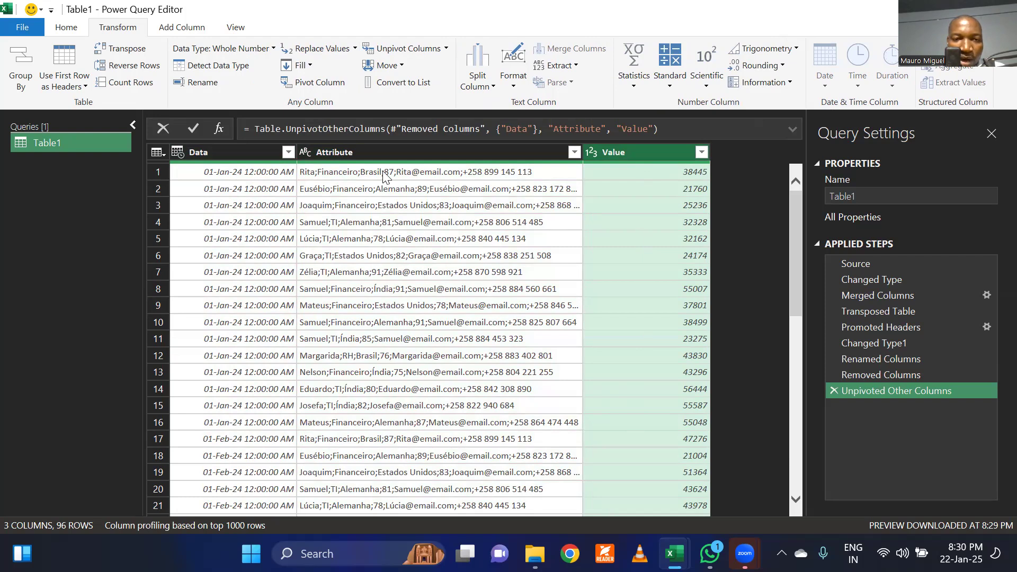
Step: Split the Attribute column by semicolon at each occurrence of the delimiter
{"action": "left_click", "coordinate": [387, 153]}
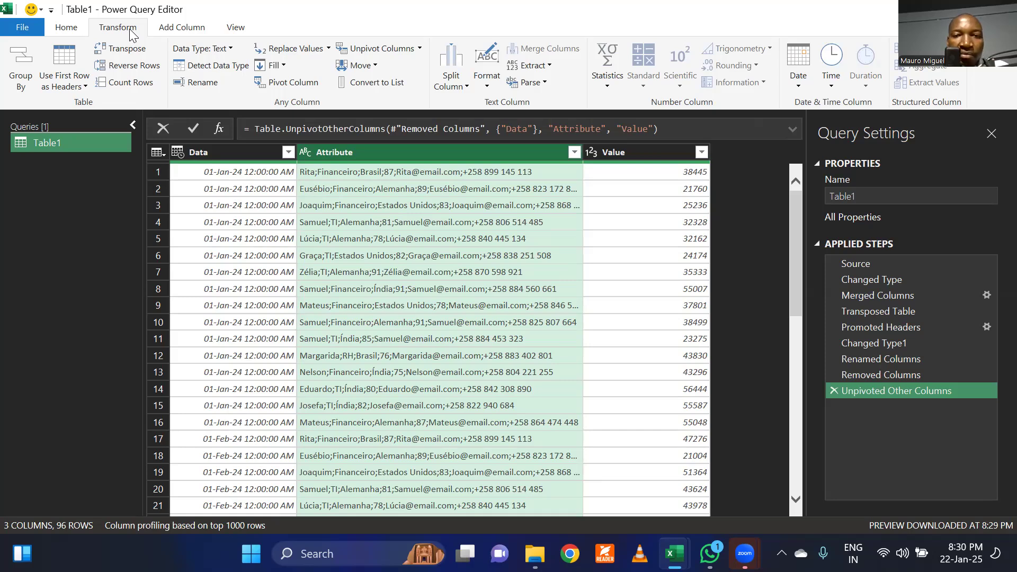
{"action": "left_click", "coordinate": [448, 78]}
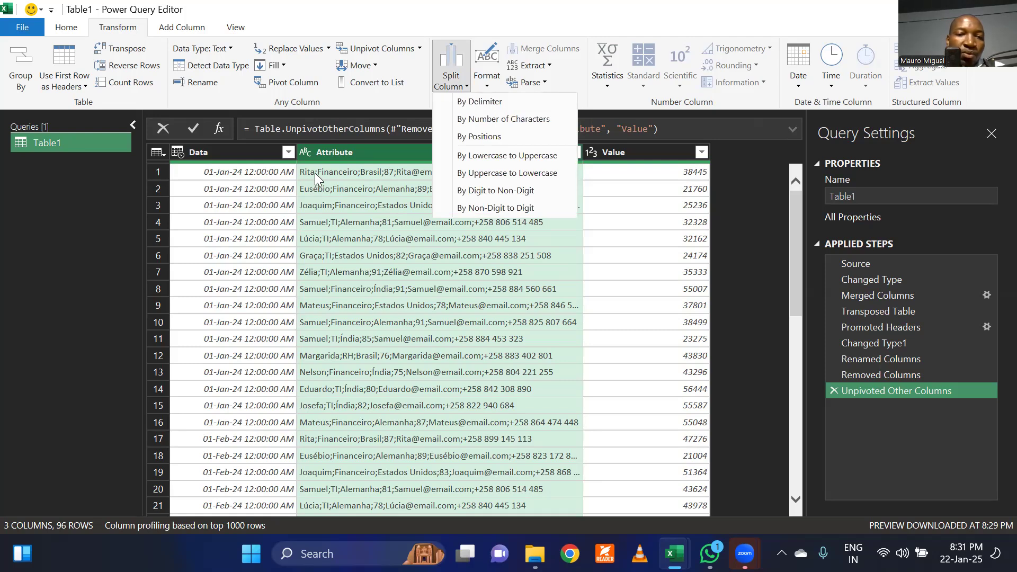
{"action": "left_click", "coordinate": [503, 102]}
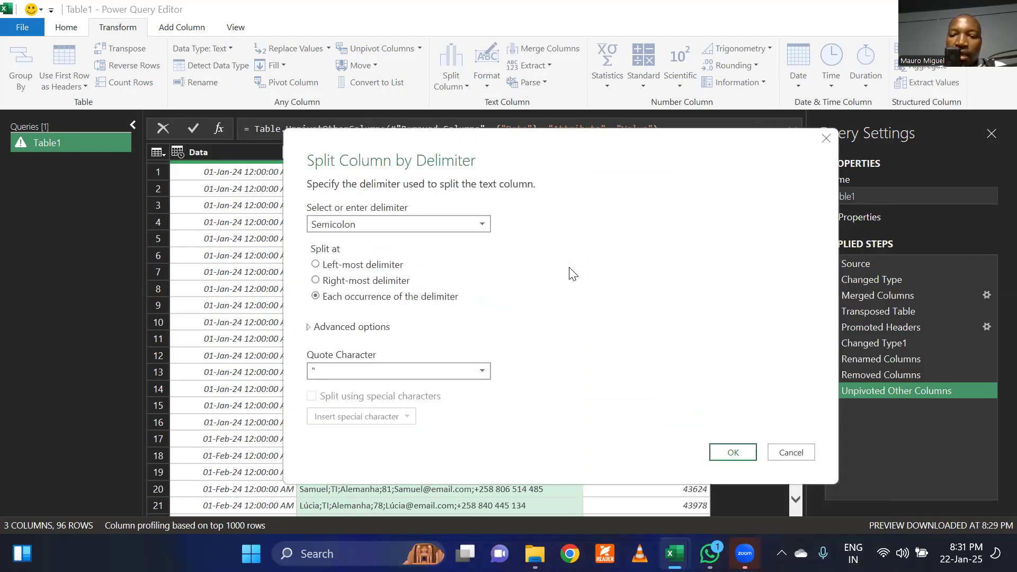
{"action": "left_click", "coordinate": [733, 452]}
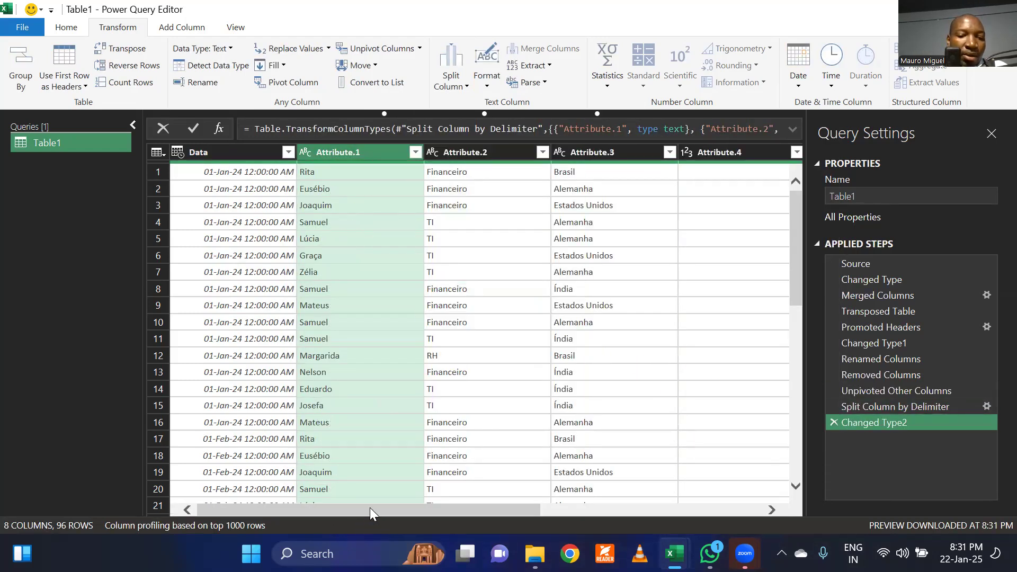
{"action": "left_click_drag", "start_coordinate": [290, 508], "coordinate": [264, 491]}
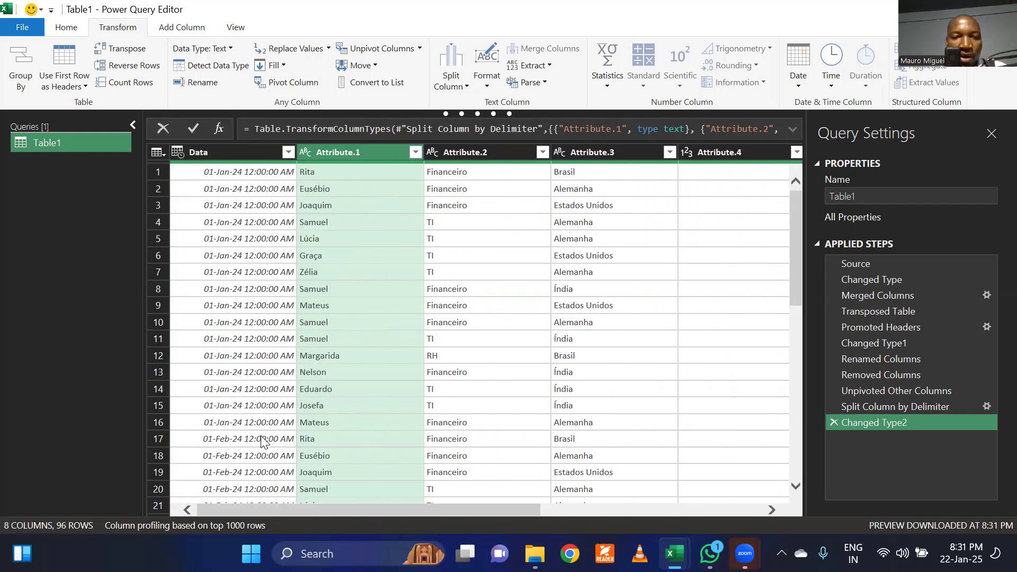
Step: Rename the Attribute.1, Attribute.2 and Attribute.3 columns to Nome, Departamento and Pais
{"action": "double_click", "coordinate": [342, 154]}
{"action": "type", "text": "Nome"}
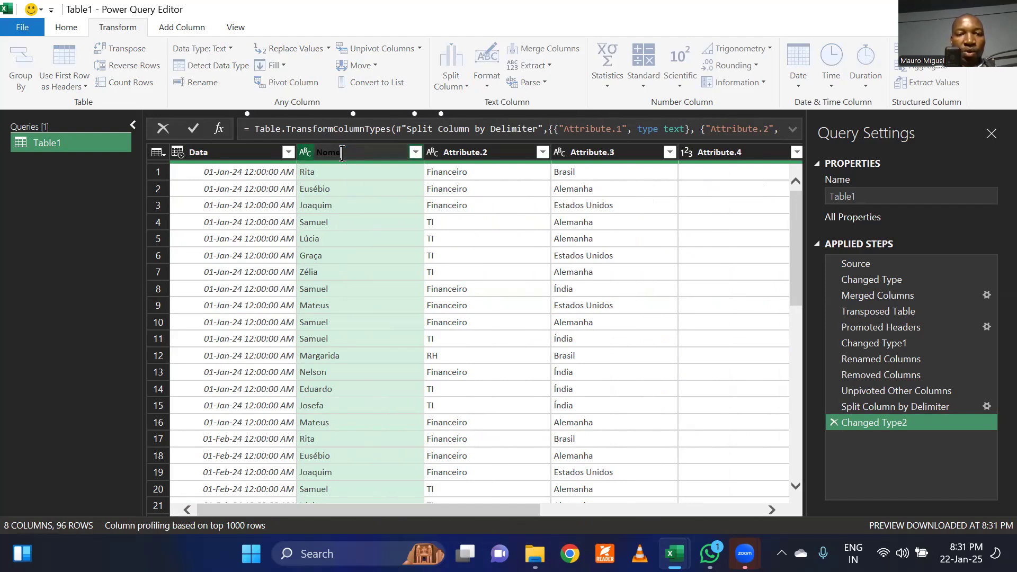
{"action": "key", "text": "Return"}
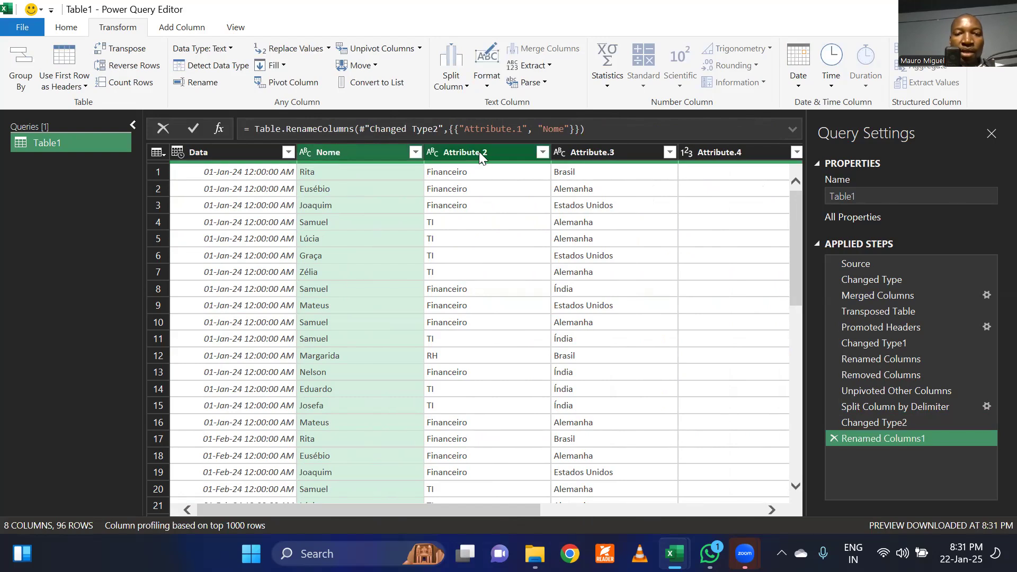
{"action": "double_click", "coordinate": [478, 153]}
{"action": "type", "text": "Departamento"}
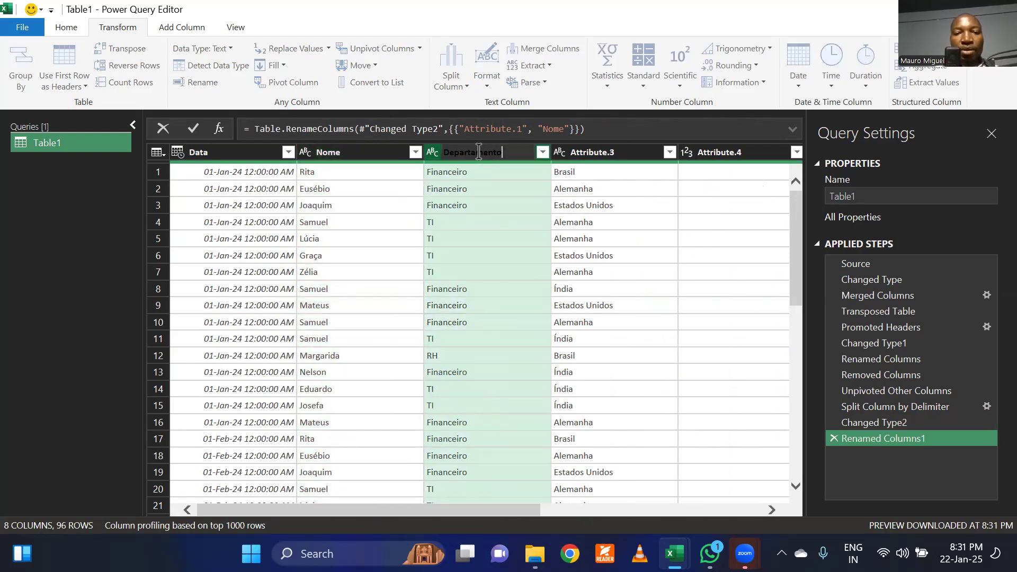
{"action": "key", "text": "Return"}
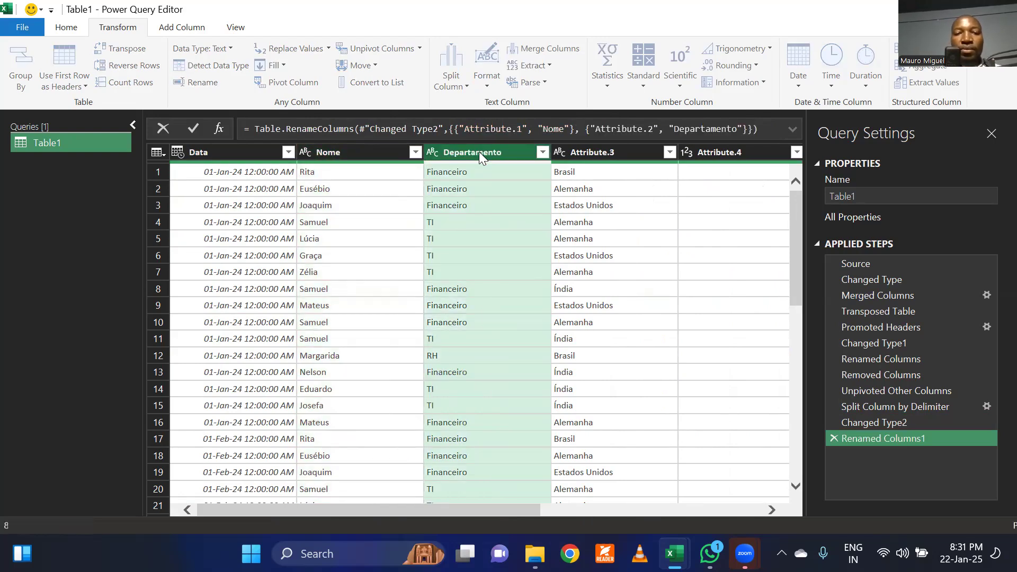
{"action": "double_click", "coordinate": [619, 153]}
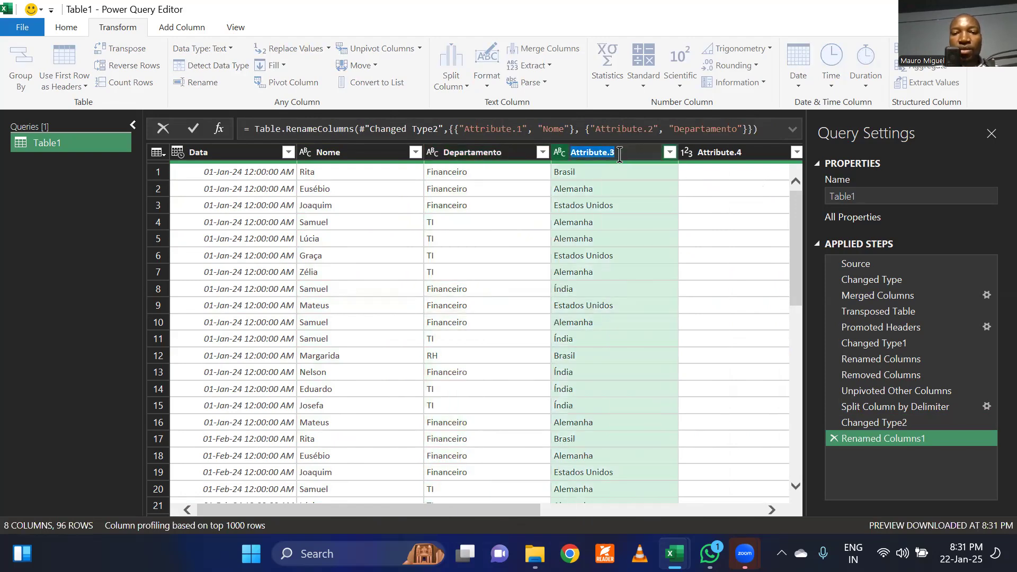
{"action": "type", "text": "Pais"}
{"action": "key", "text": "Return"}
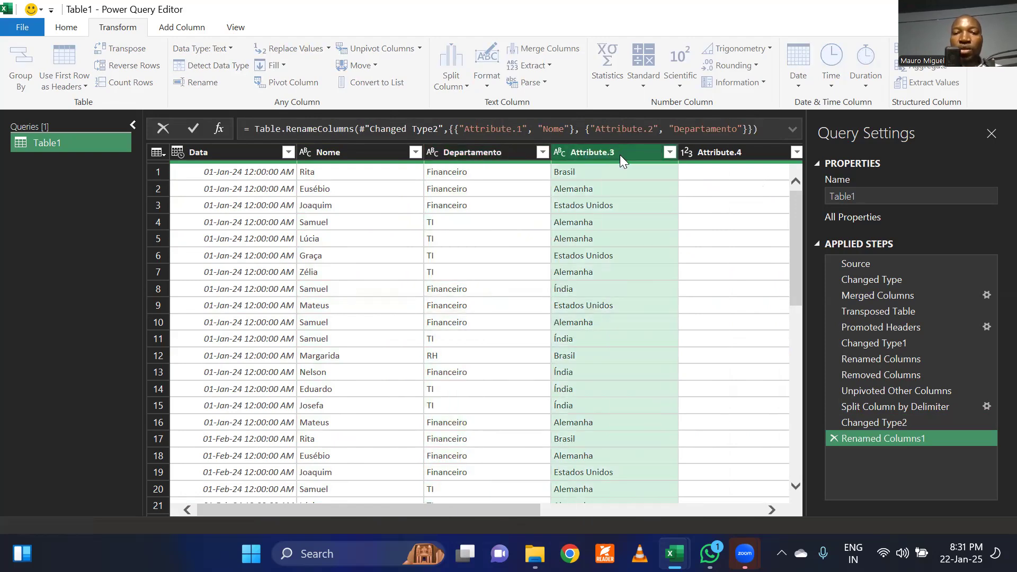
Step: Rename the Attribute.4 column, which holds the evaluation scores, to Avaliacao
{"action": "left_click", "coordinate": [717, 154]}
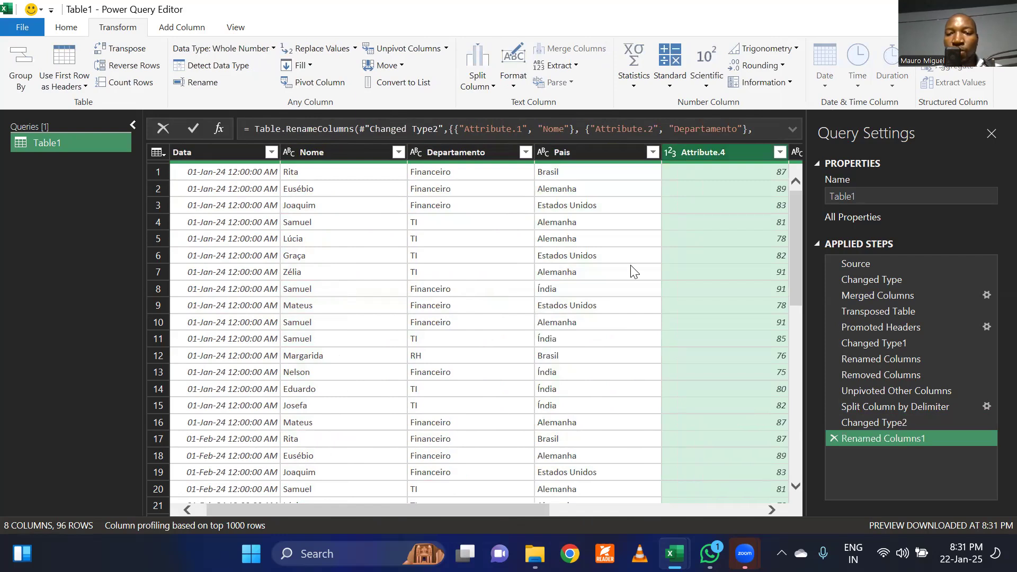
{"action": "double_click", "coordinate": [717, 152]}
{"action": "type", "text": "Ava"}
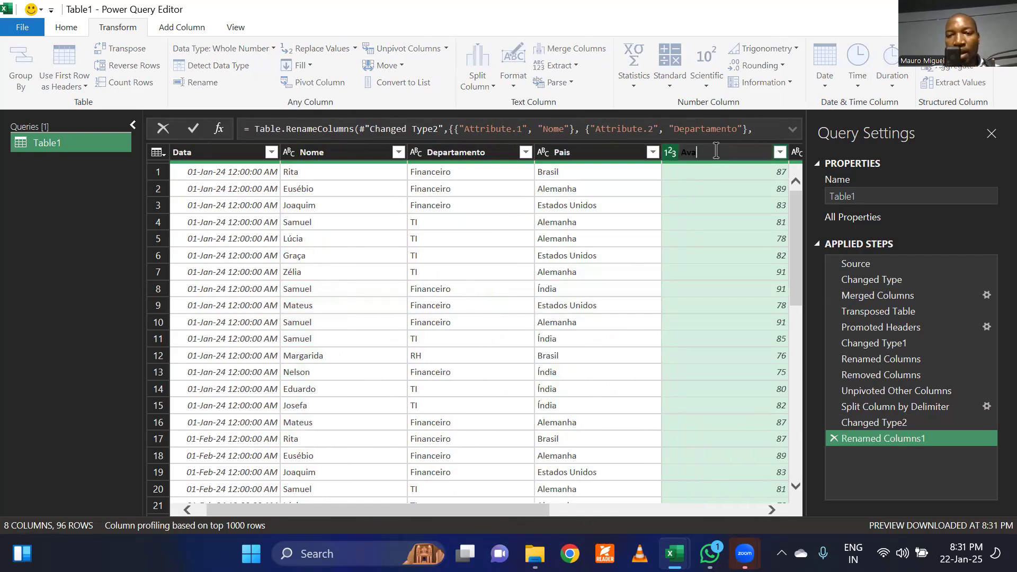
{"action": "type", "text": "liaçao"}
{"action": "key", "text": "Return"}
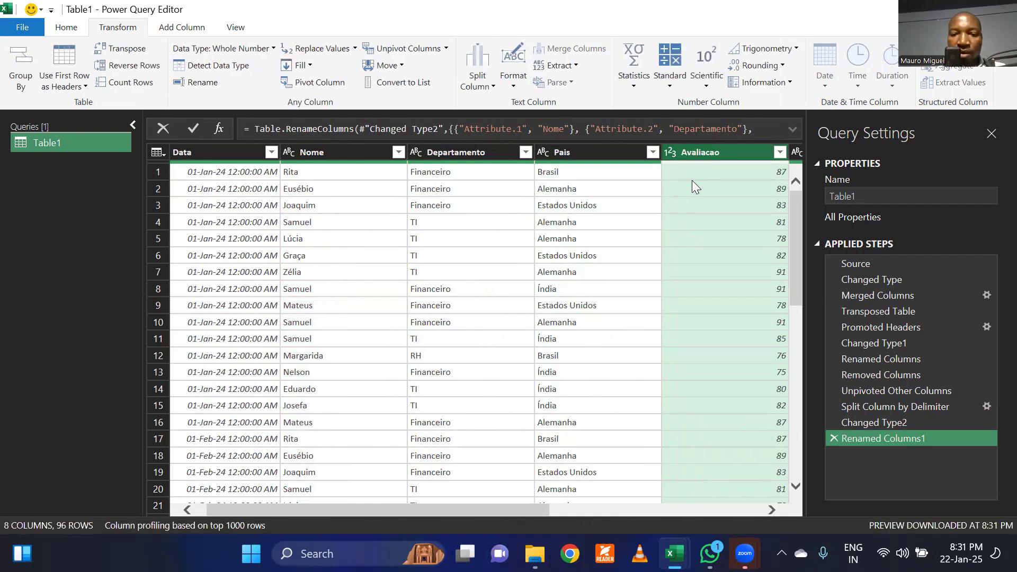
Step: Rename the Attribute.5 column to Email and the Attribute.6 column to Celular
{"action": "left_click_drag", "start_coordinate": [530, 510], "coordinate": [745, 507]}
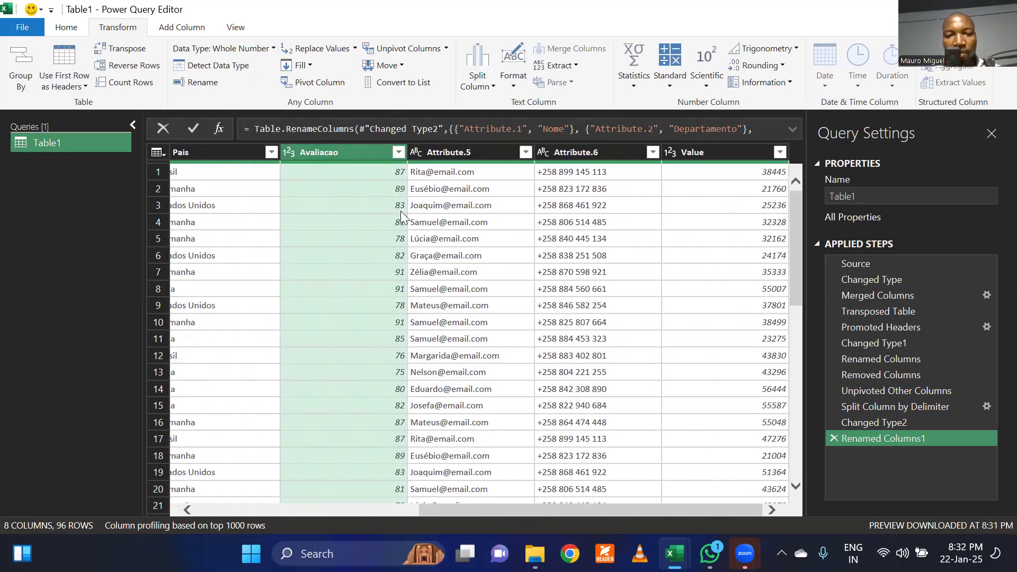
{"action": "double_click", "coordinate": [478, 155]}
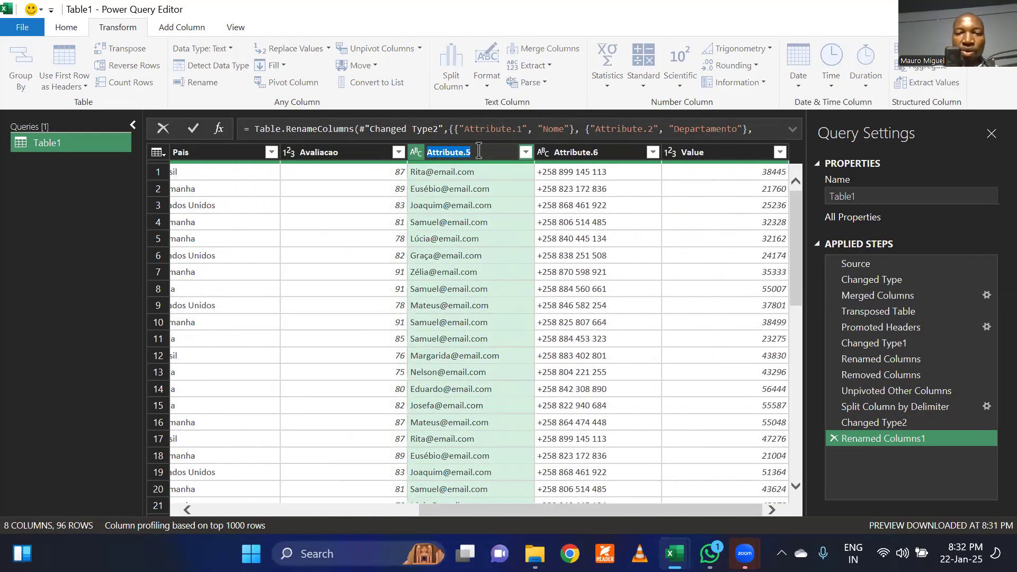
{"action": "type", "text": "Email"}
{"action": "key", "text": "Return"}
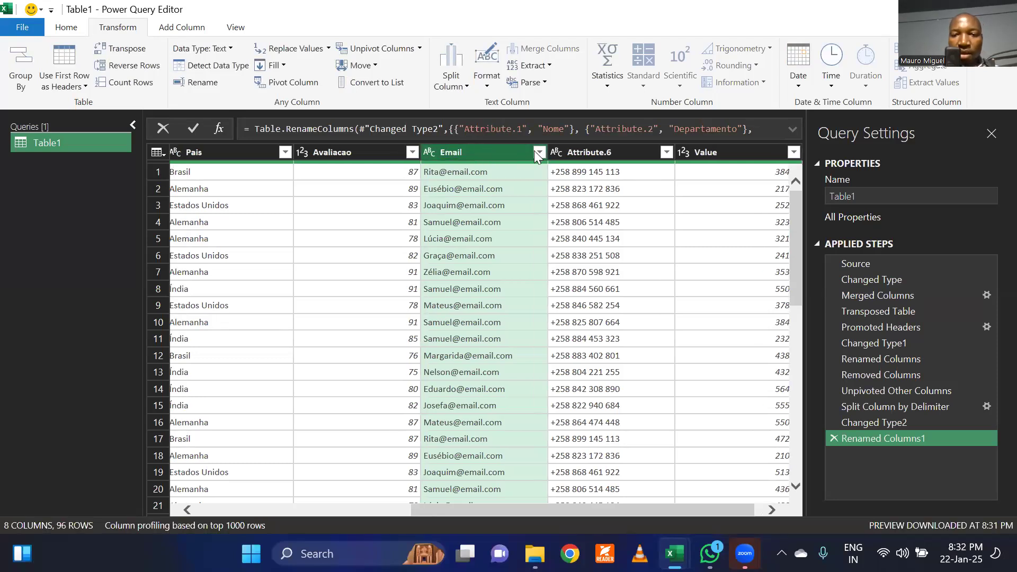
{"action": "left_click", "coordinate": [559, 152]}
{"action": "left_click", "coordinate": [577, 151]}
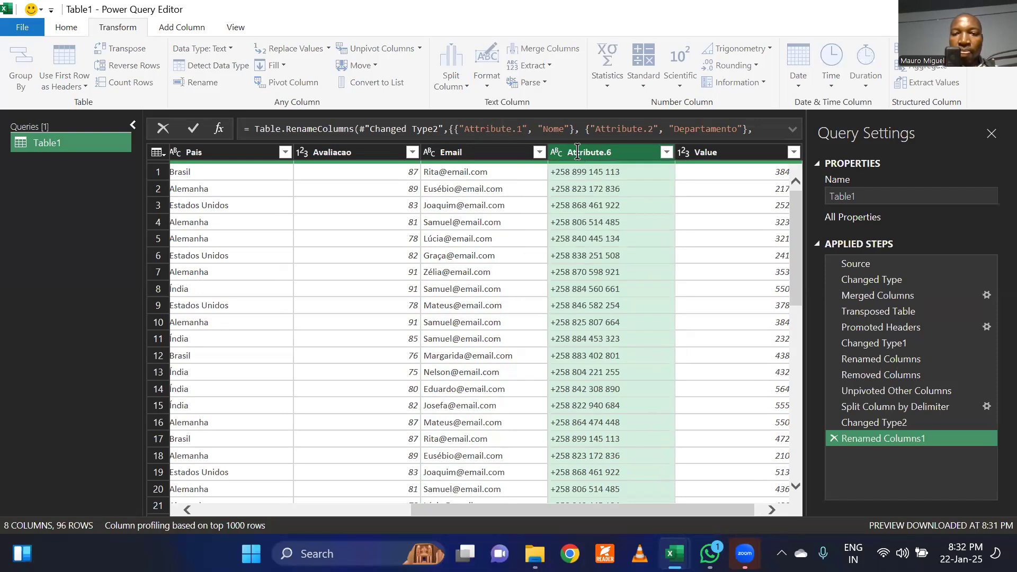
{"action": "double_click", "coordinate": [578, 151]}
{"action": "type", "text": "Celular"}
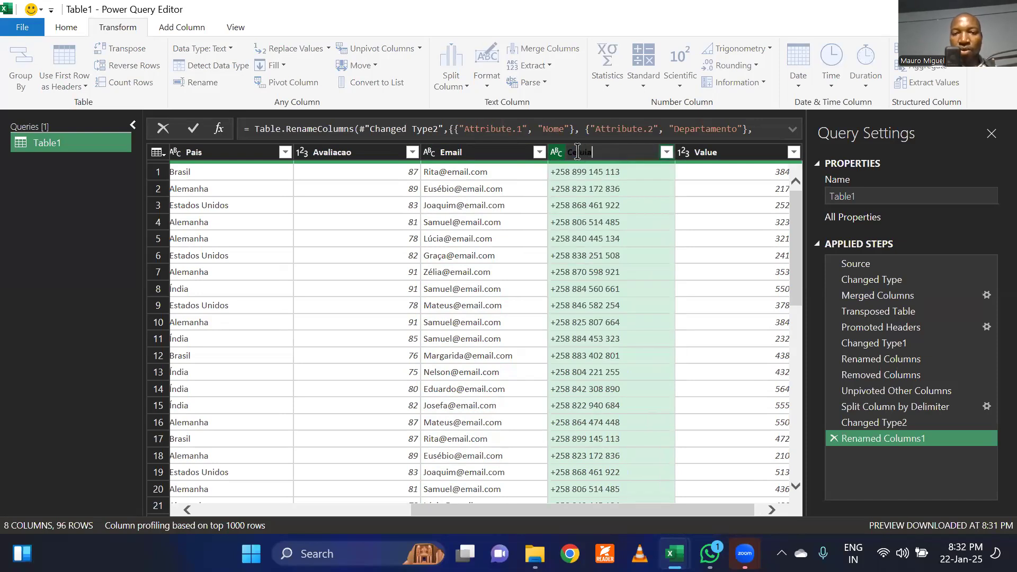
{"action": "key", "text": "Return"}
Step: Rename the Value column to Sario
{"action": "left_click", "coordinate": [709, 152]}
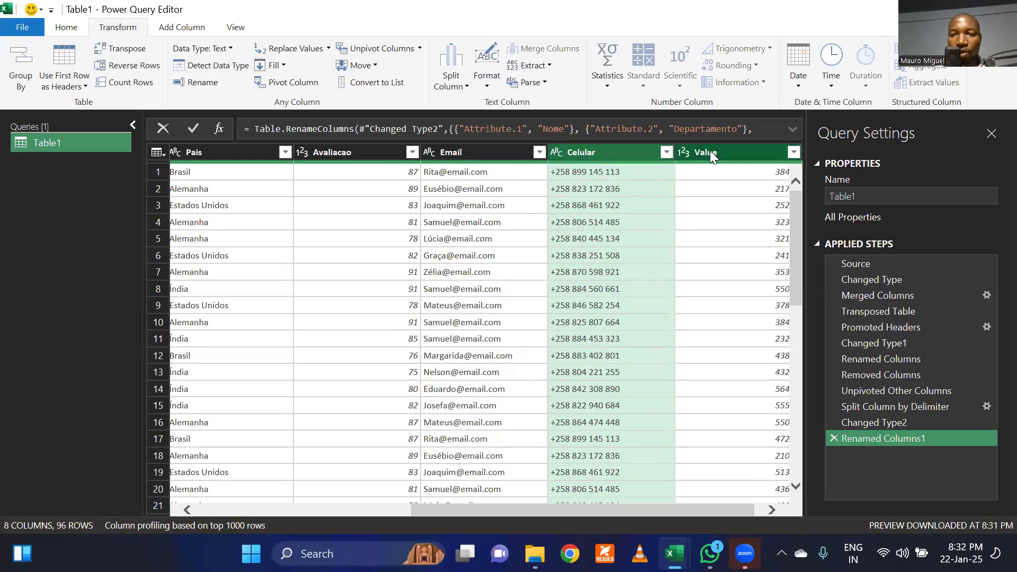
{"action": "double_click", "coordinate": [710, 152]}
{"action": "type", "text": "Sario"}
{"action": "key", "text": "Return"}
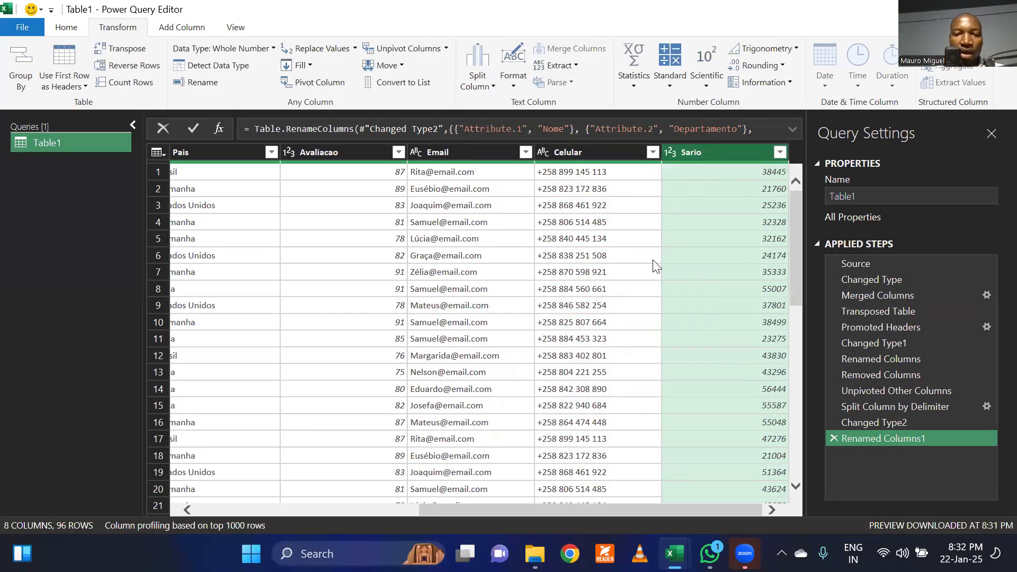
{"action": "left_click_drag", "start_coordinate": [517, 509], "coordinate": [264, 514]}
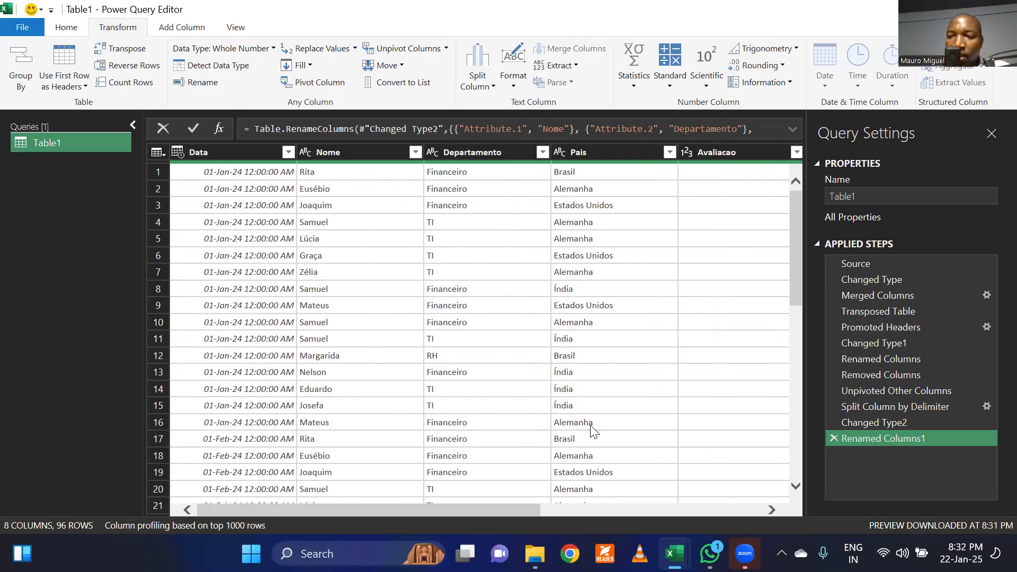
Step: Go back to the first Changed Type step and examine the original wide layout with its monthly salary columns
{"action": "left_click", "coordinate": [874, 279]}
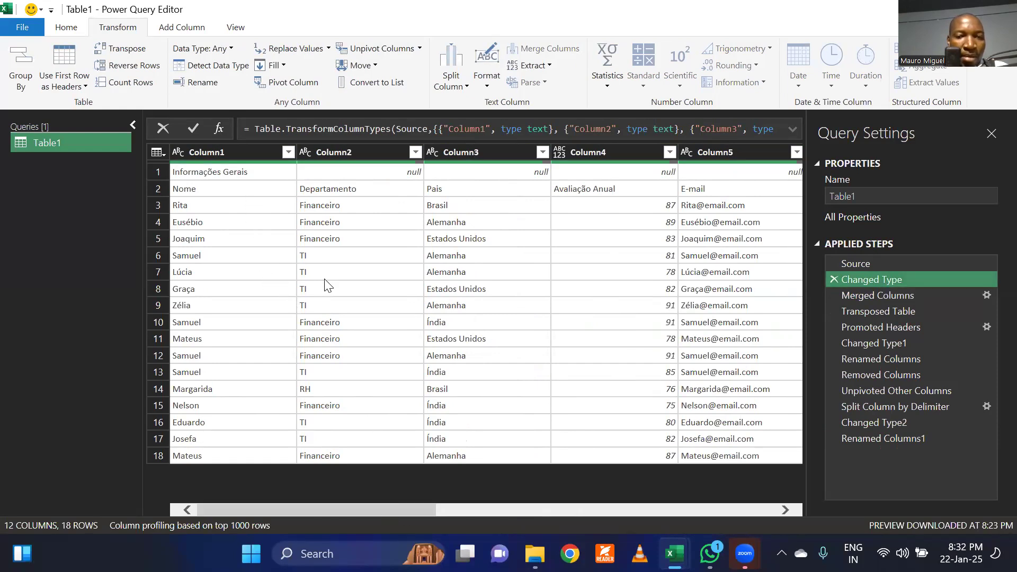
{"action": "left_click_drag", "start_coordinate": [360, 507], "coordinate": [654, 510]}
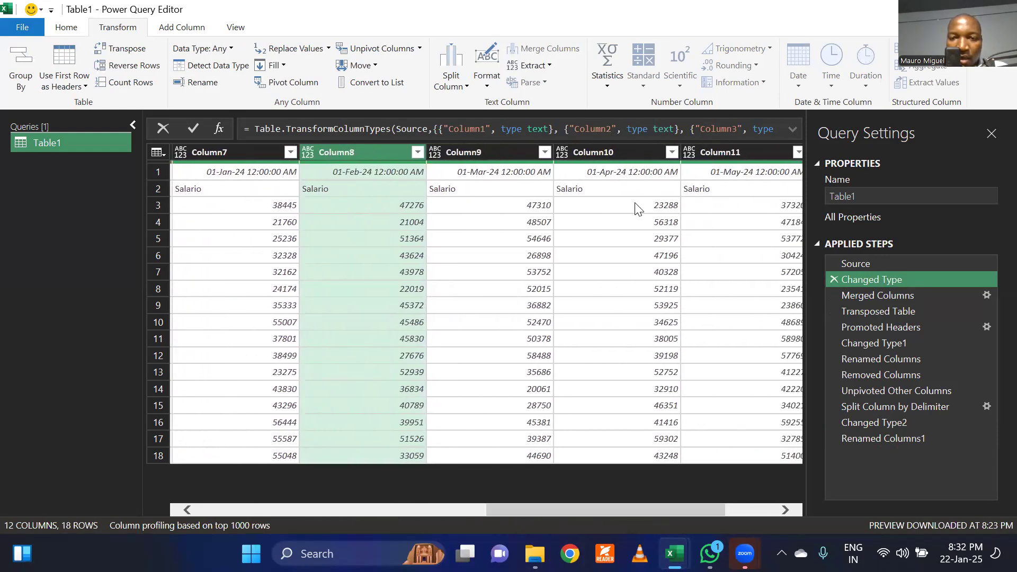
{"action": "left_click", "coordinate": [627, 174]}
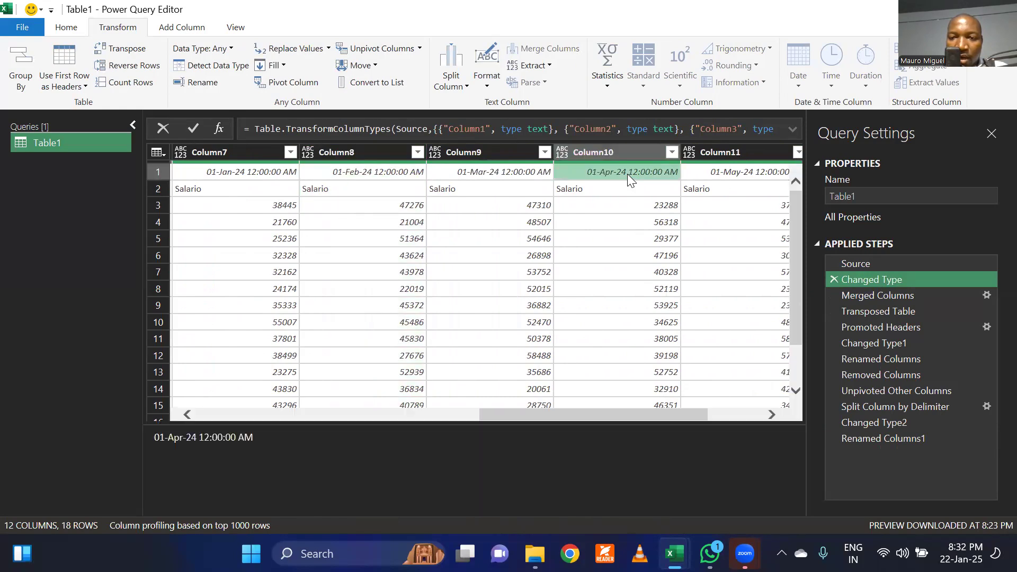
{"action": "left_click", "coordinate": [720, 172]}
{"action": "left_click_drag", "start_coordinate": [632, 411], "coordinate": [292, 395]}
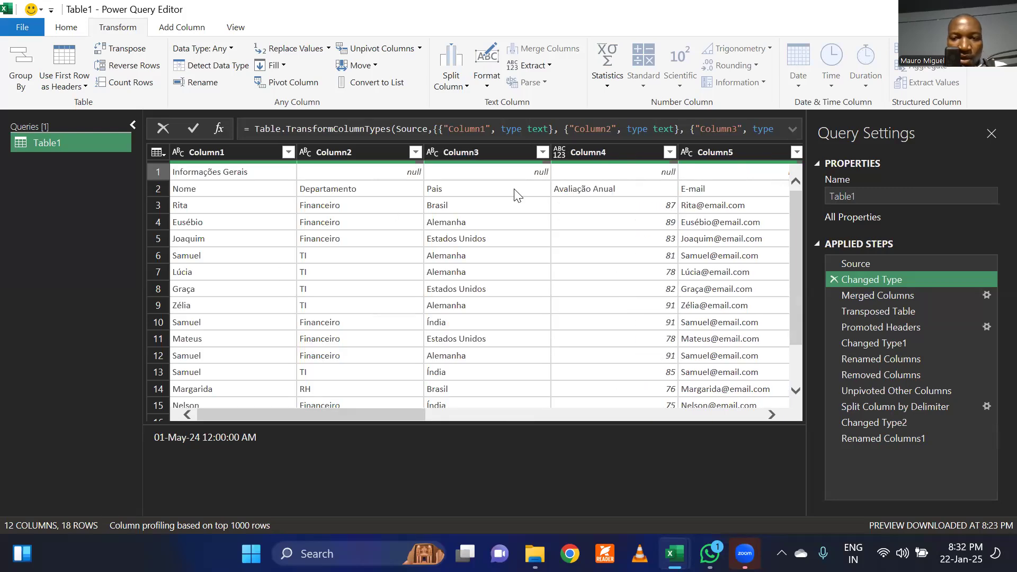
Step: Return to the Renamed Columns1 step and rename the Sario column to Salario
{"action": "left_click", "coordinate": [882, 440]}
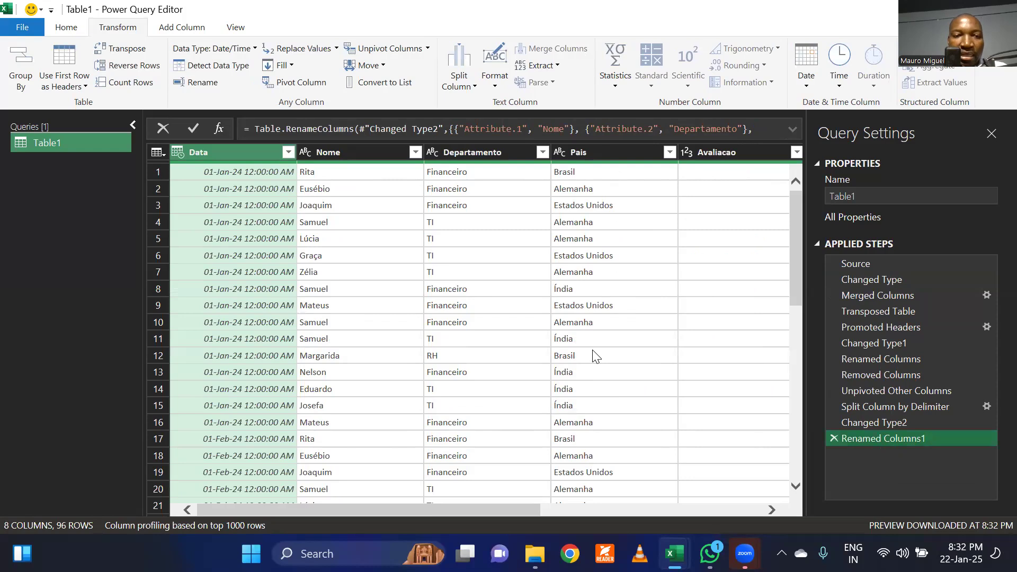
{"action": "scroll", "coordinate": [500, 397], "scroll_direction": "down", "scroll_amount": 4}
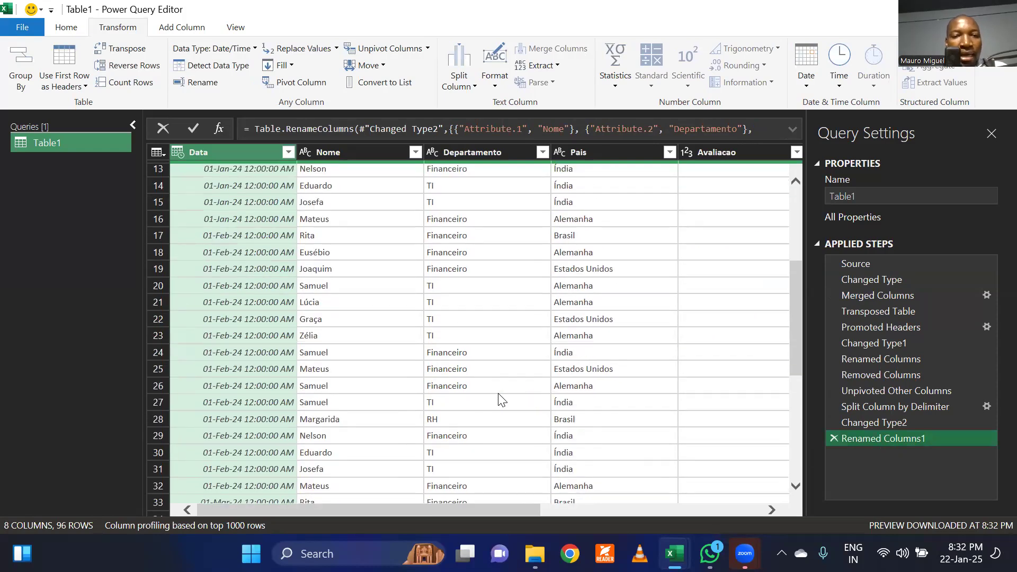
{"action": "left_click_drag", "start_coordinate": [398, 511], "coordinate": [694, 522]}
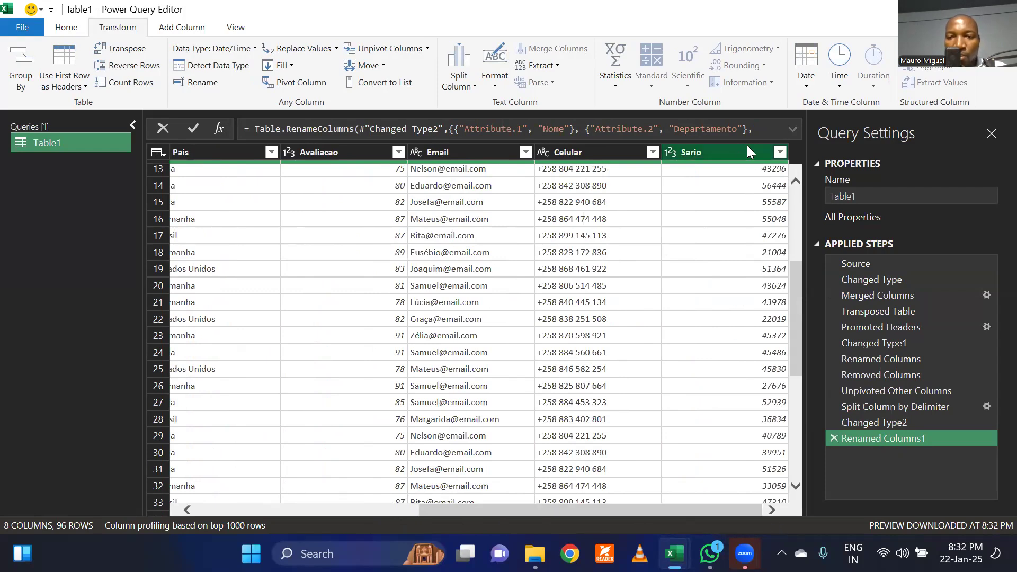
{"action": "double_click", "coordinate": [727, 151]}
{"action": "type", "text": "Salario"}
{"action": "key", "text": "Return"}
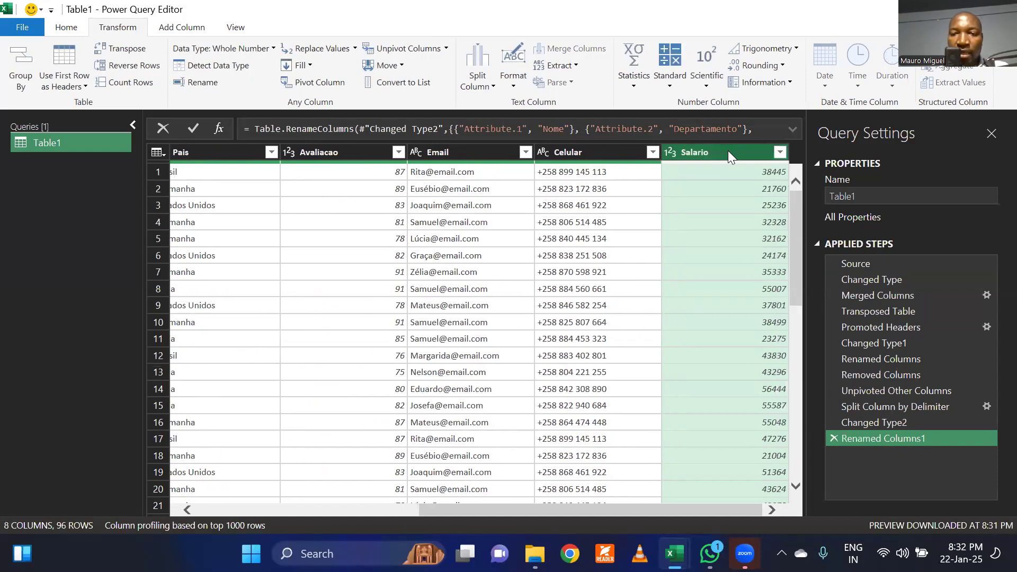
Step: Close the query editor and load the transformed table into a new worksheet of the workbook
{"action": "left_click_drag", "start_coordinate": [596, 508], "coordinate": [328, 281]}
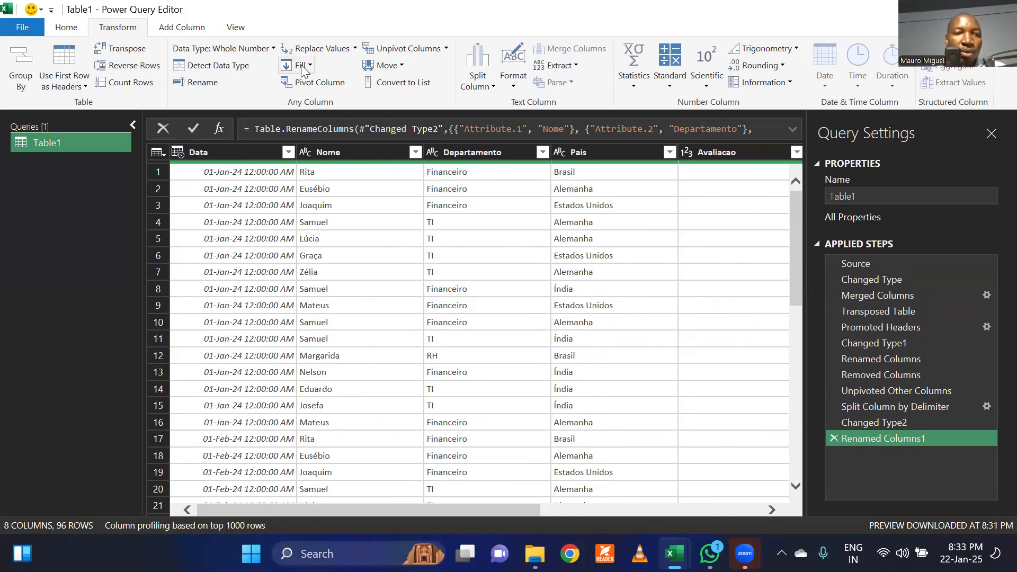
{"action": "left_click", "coordinate": [61, 30]}
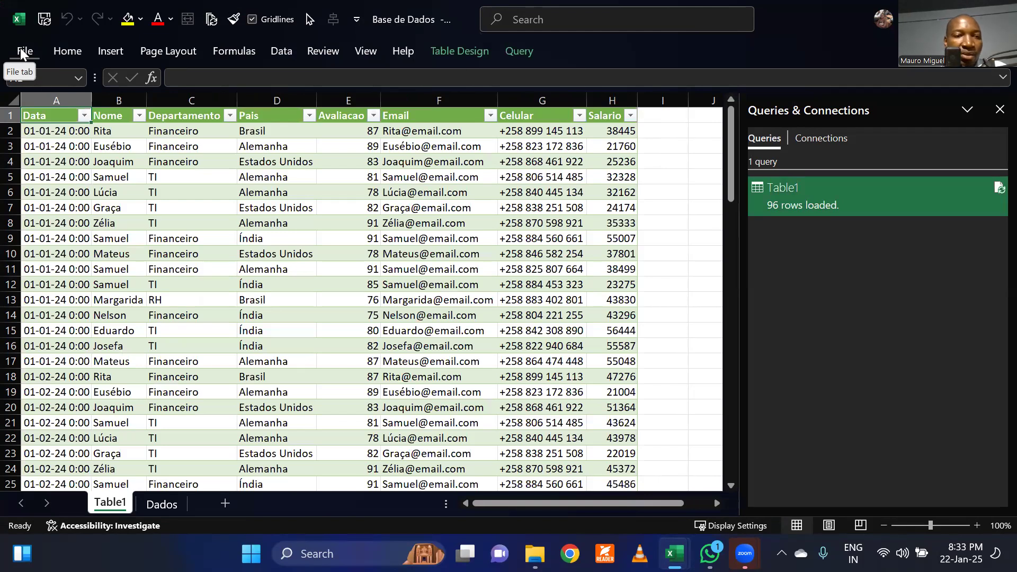
{"action": "left_click", "coordinate": [289, 287]}
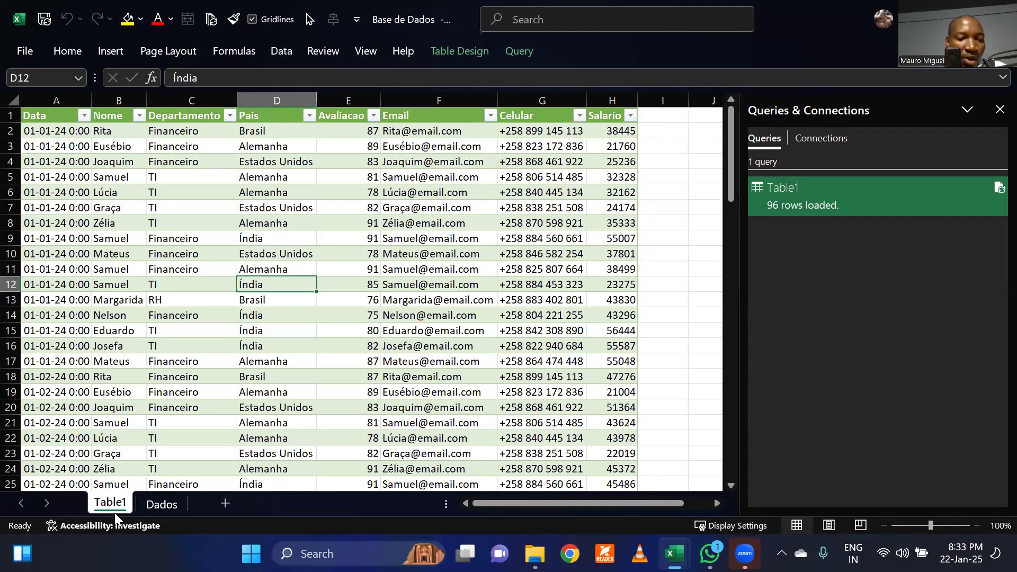
Step: Move the Table1 sheet after the Dados sheet and rename it Base
{"action": "left_click_drag", "start_coordinate": [110, 505], "coordinate": [192, 501]}
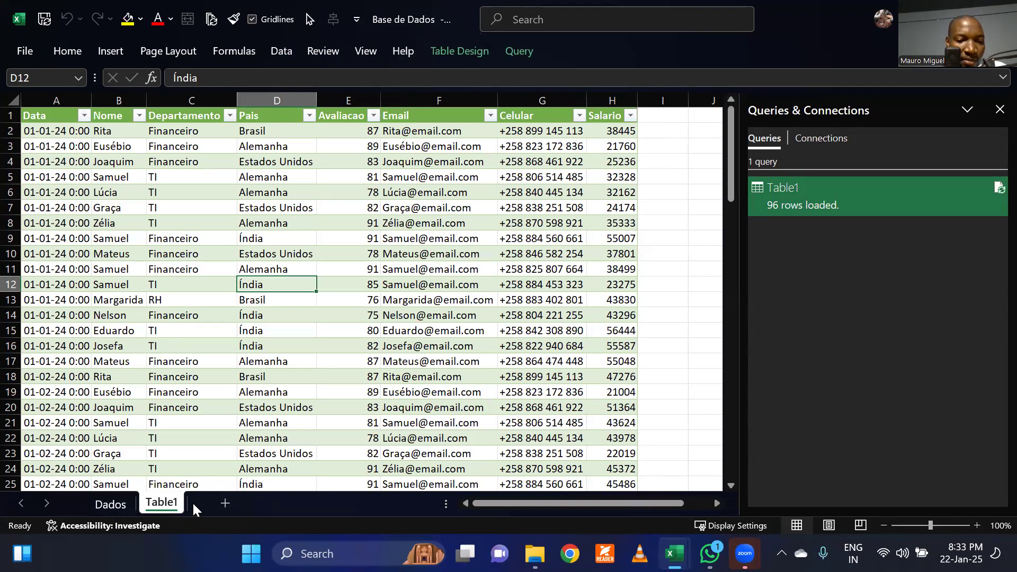
{"action": "double_click", "coordinate": [163, 502]}
{"action": "type", "text": "Base"}
{"action": "key", "text": "Return"}
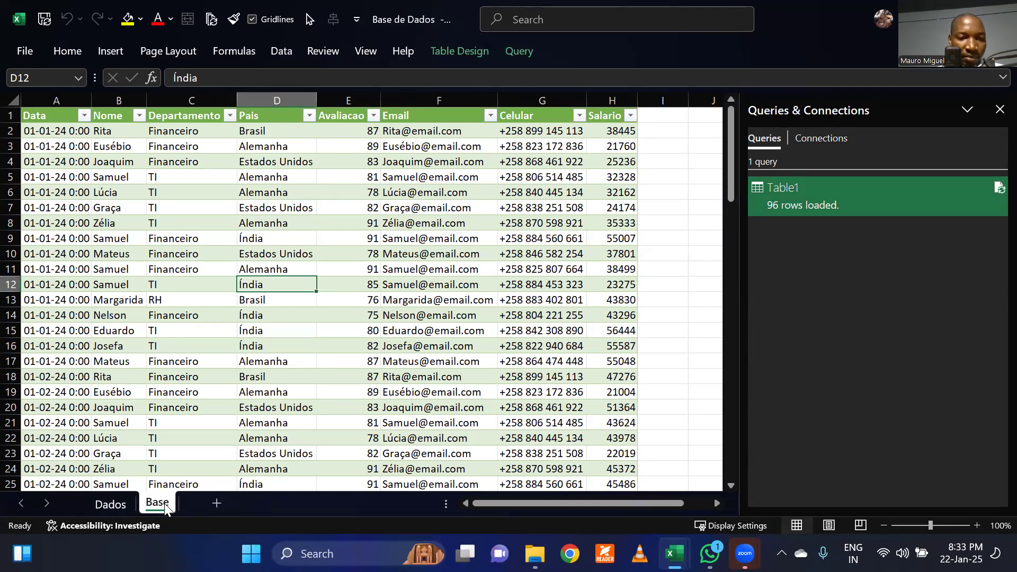
Step: Go to the Dados sheet, hide the queries pane and examine the wide salary table through its Jun-24 column
{"action": "left_click", "coordinate": [164, 393]}
{"action": "left_click", "coordinate": [110, 504]}
{"action": "left_click", "coordinate": [197, 334]}
{"action": "left_click", "coordinate": [1000, 110]}
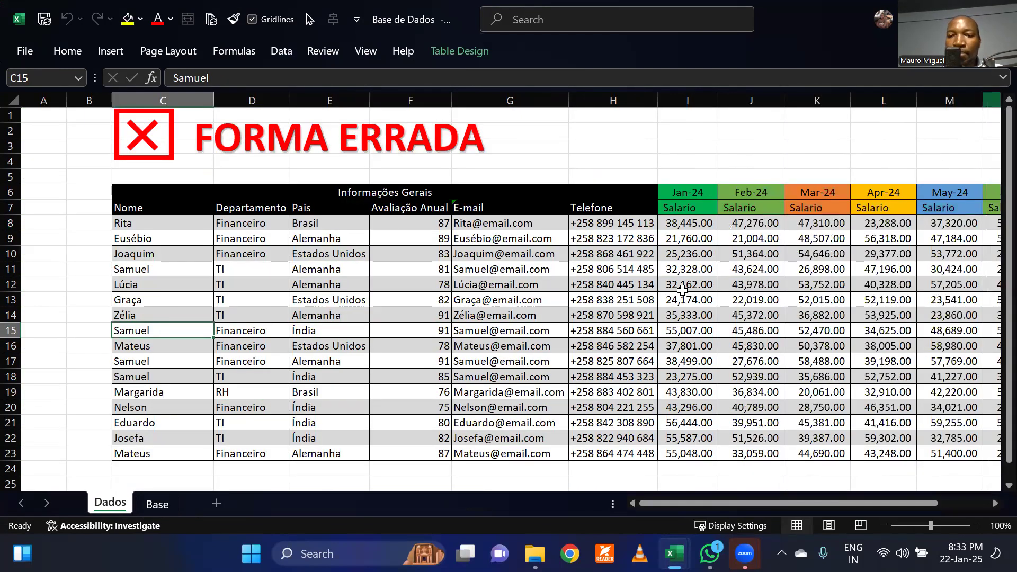
{"action": "left_click", "coordinate": [343, 327]}
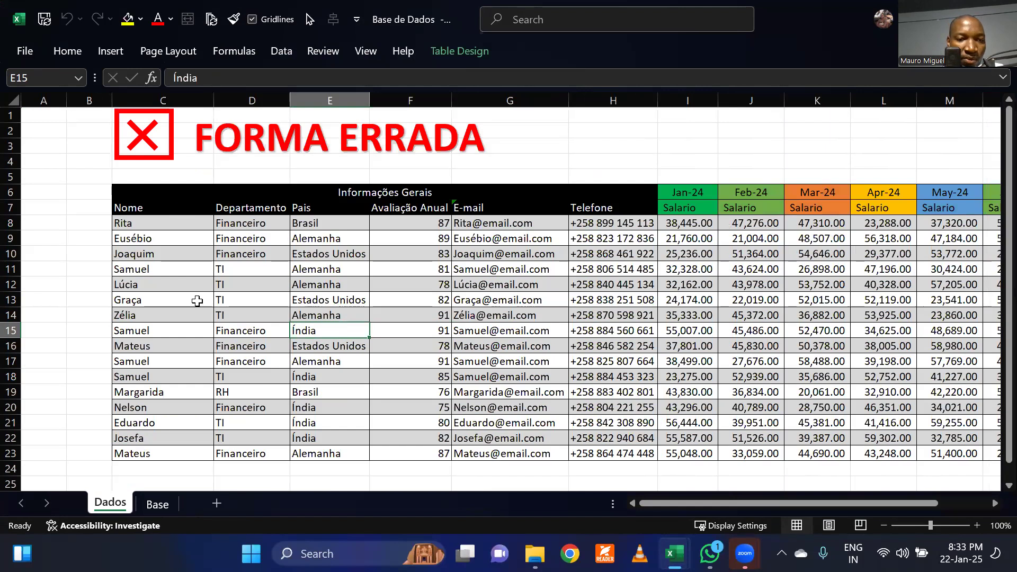
{"action": "left_click_drag", "start_coordinate": [663, 498], "coordinate": [731, 490]}
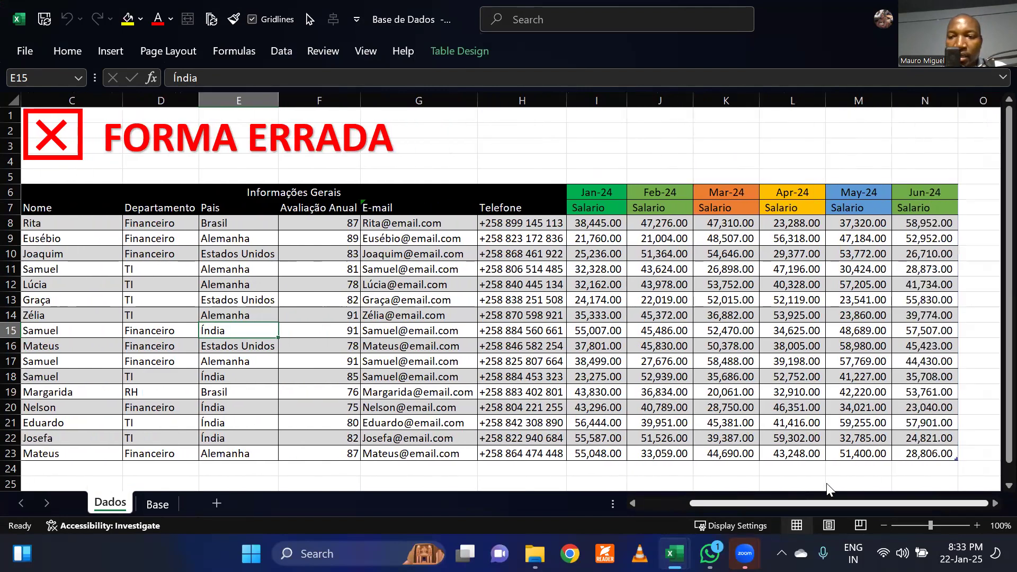
{"action": "left_click", "coordinate": [699, 289]}
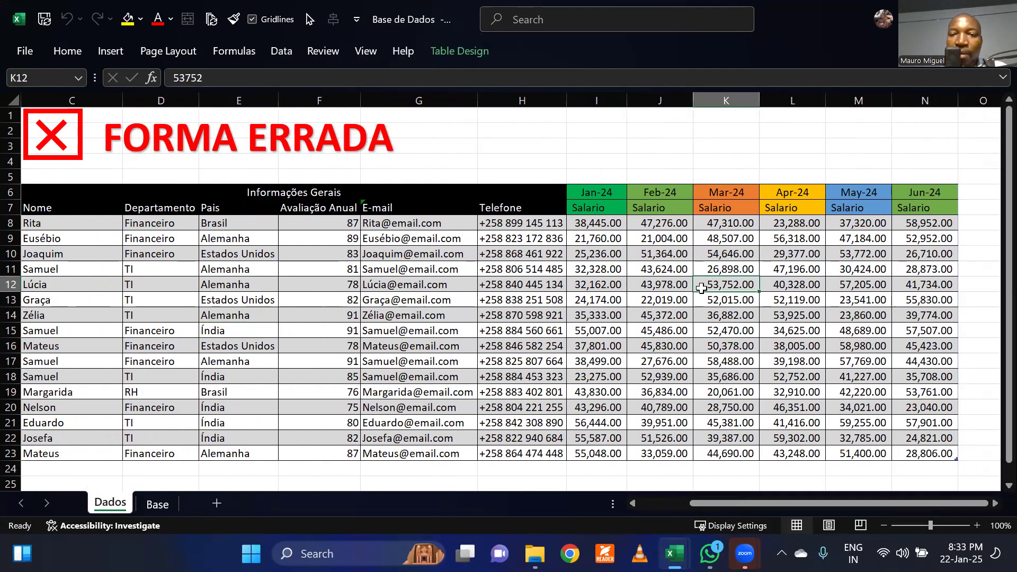
Step: Review the transformed tabular data on the Base sheet from the first row to the last
{"action": "left_click", "coordinate": [157, 503]}
{"action": "left_click", "coordinate": [358, 283]}
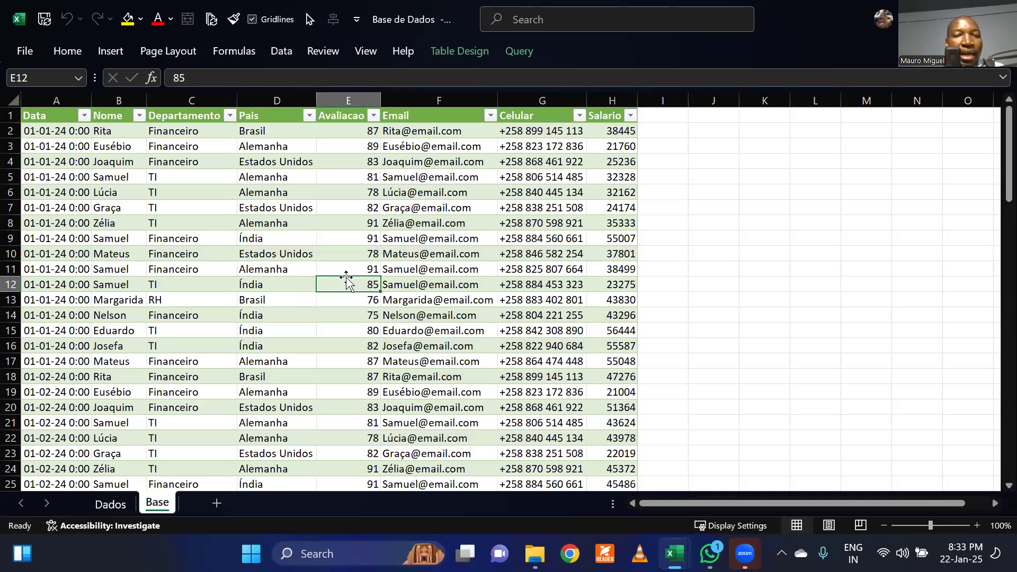
{"action": "scroll", "coordinate": [341, 278], "scroll_direction": "down", "scroll_amount": 6}
{"action": "scroll", "coordinate": [341, 277], "scroll_direction": "down", "scroll_amount": 20}
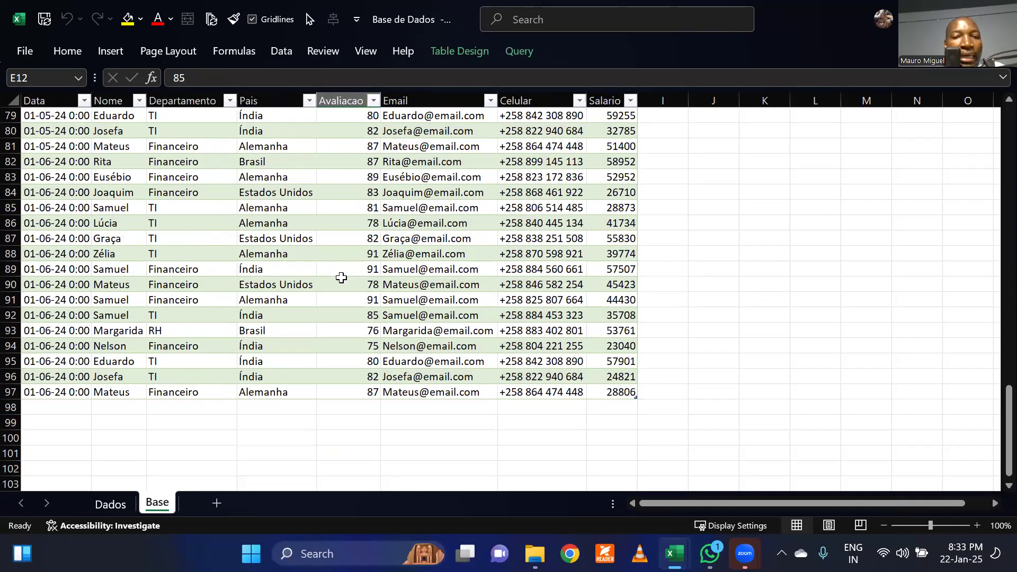
{"action": "scroll", "coordinate": [341, 277], "scroll_direction": "up", "scroll_amount": 20}
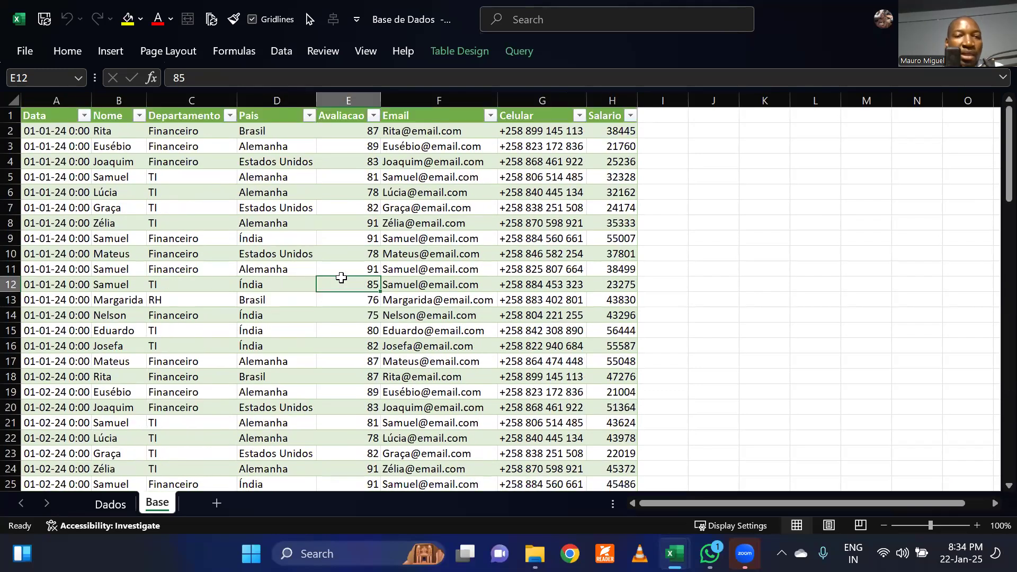
Step: Go back to the Dados sheet and examine its separate monthly salary columns
{"action": "left_click", "coordinate": [110, 506]}
{"action": "left_click", "coordinate": [262, 348]}
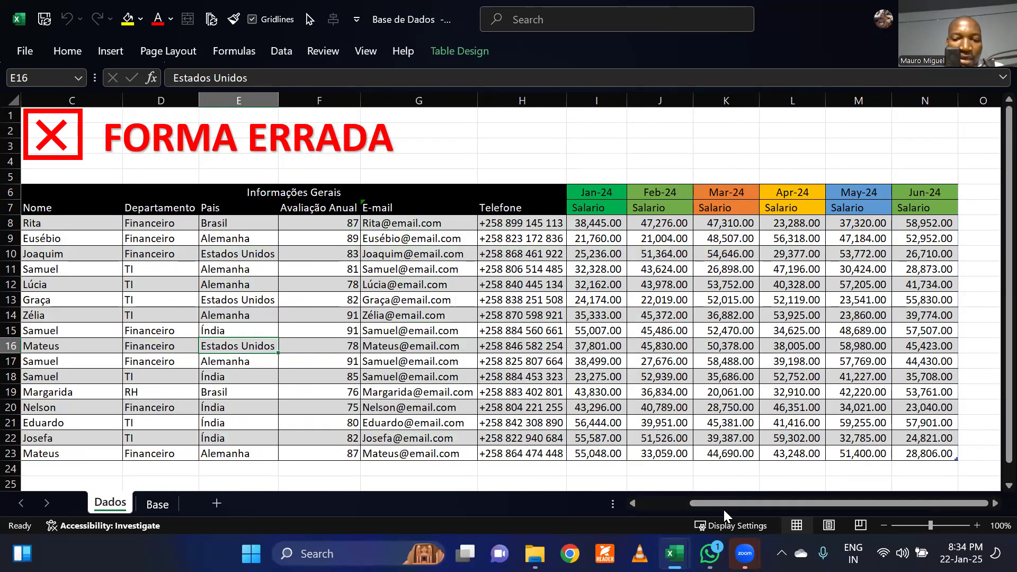
{"action": "left_click_drag", "start_coordinate": [712, 505], "coordinate": [842, 500]}
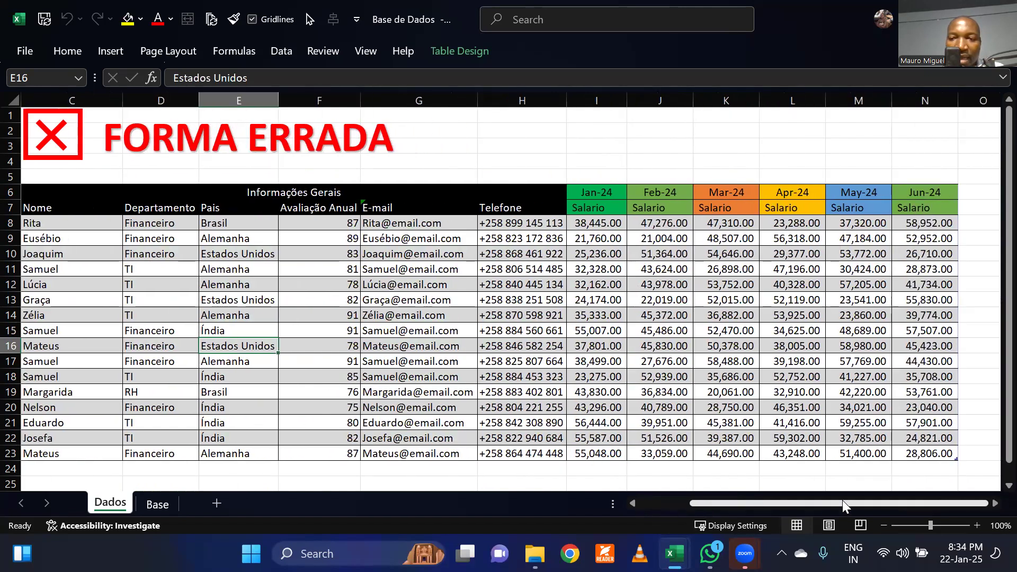
{"action": "left_click", "coordinate": [653, 506]}
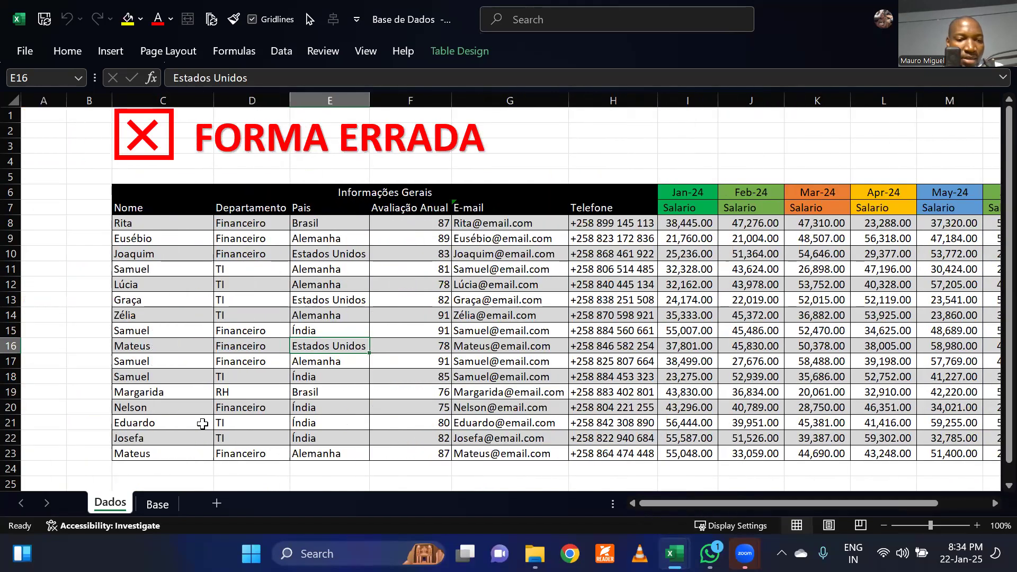
Step: Compare the long table on the Base sheet with the wide monthly layout on the Dados sheet, ending on Base
{"action": "left_click", "coordinate": [158, 504]}
{"action": "left_click", "coordinate": [267, 371]}
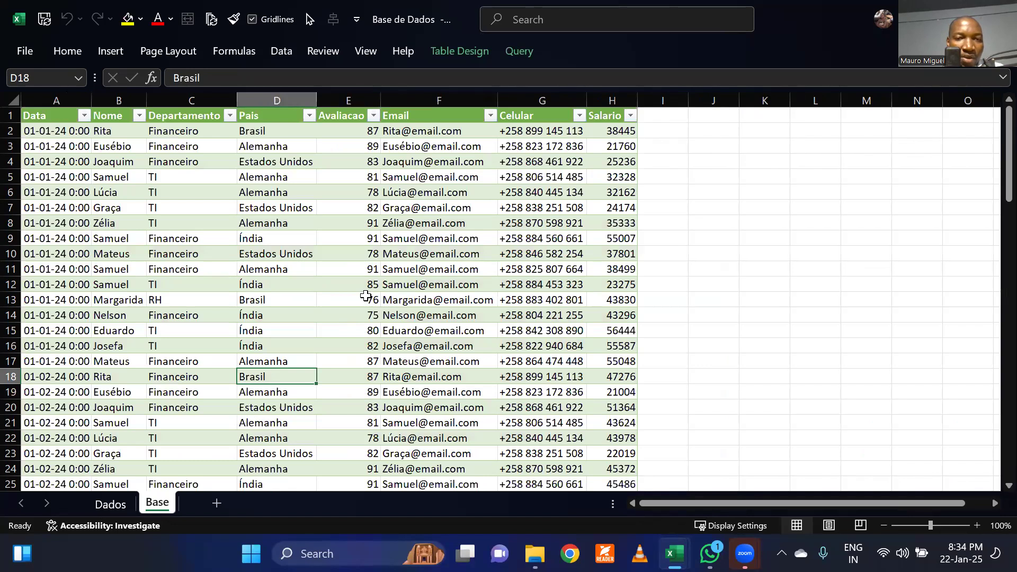
{"action": "scroll", "coordinate": [366, 297], "scroll_direction": "down", "scroll_amount": 13}
{"action": "scroll", "coordinate": [218, 438], "scroll_direction": "up", "scroll_amount": 7}
{"action": "left_click", "coordinate": [110, 504]}
{"action": "left_click", "coordinate": [300, 342]}
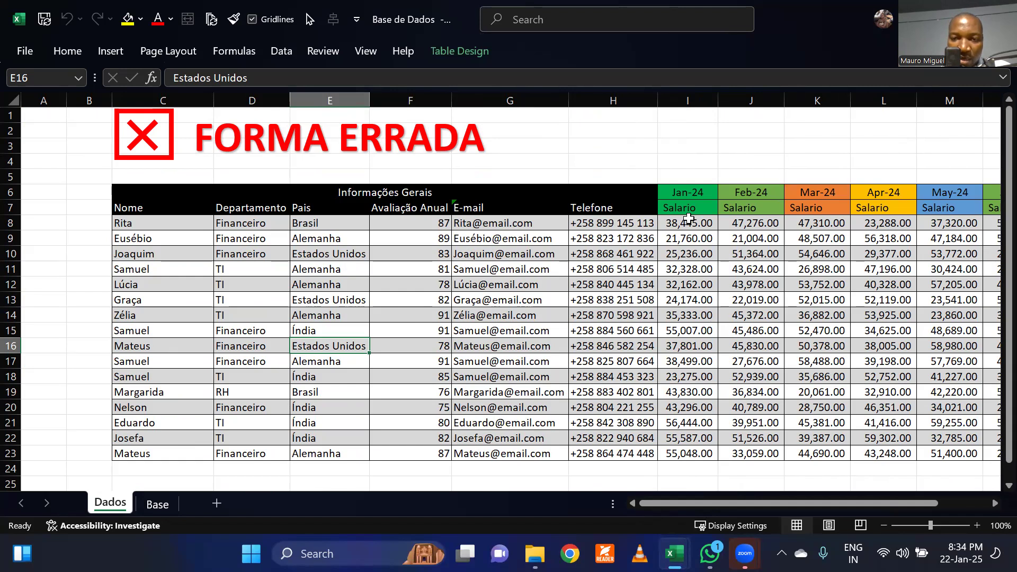
{"action": "left_click", "coordinate": [153, 504]}
{"action": "left_click", "coordinate": [239, 302]}
{"action": "scroll", "coordinate": [241, 306], "scroll_direction": "up", "scroll_amount": 6}
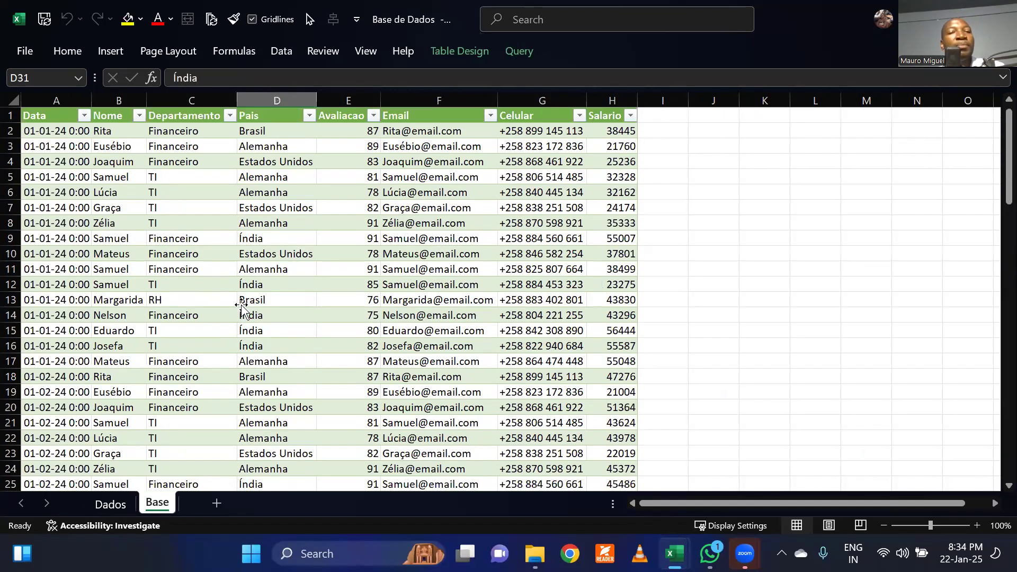
{"action": "left_click", "coordinate": [485, 210]}
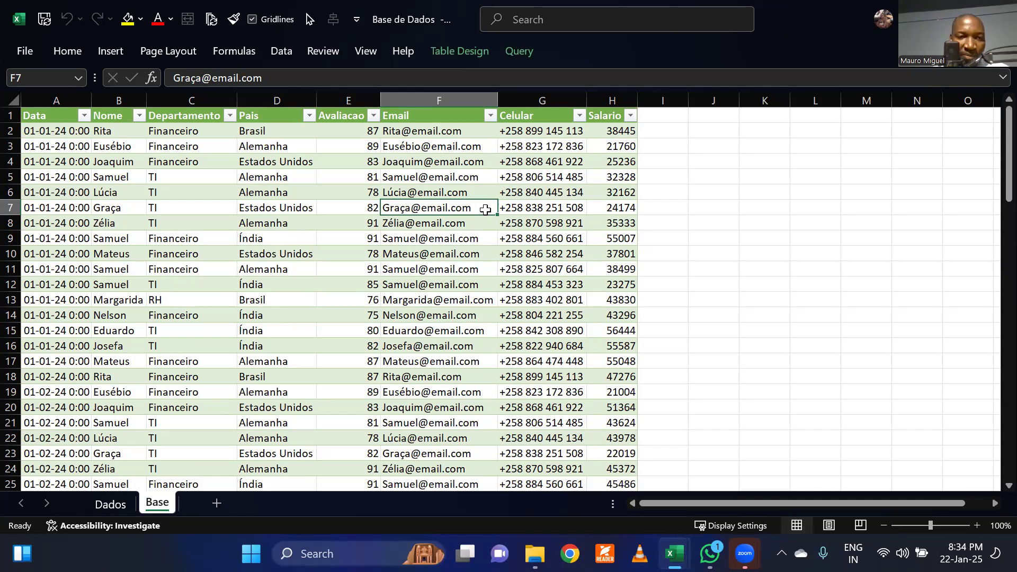
{"action": "left_click", "coordinate": [222, 304]}
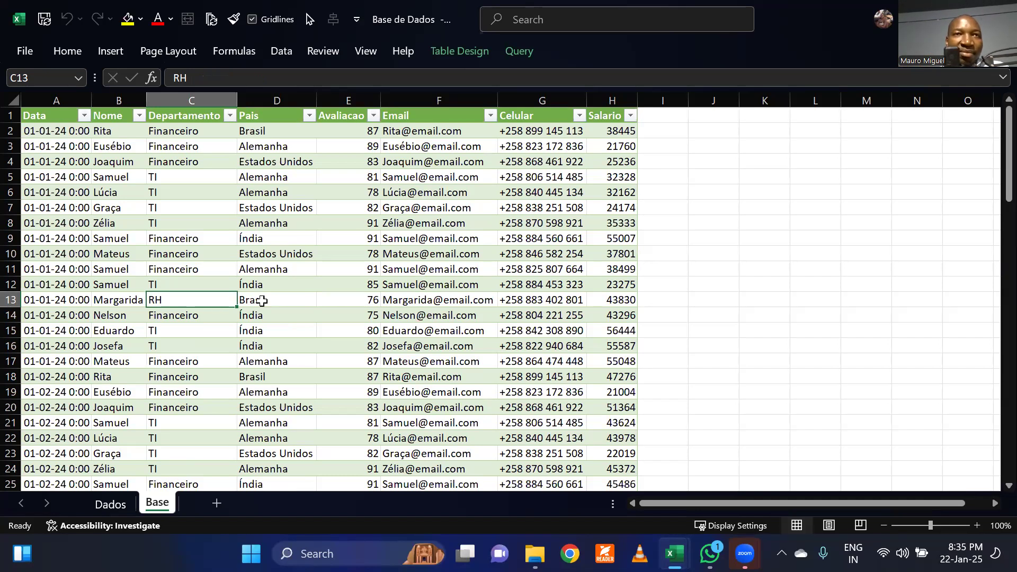
{"action": "left_click", "coordinate": [721, 300]}
{"action": "left_click", "coordinate": [705, 226]}
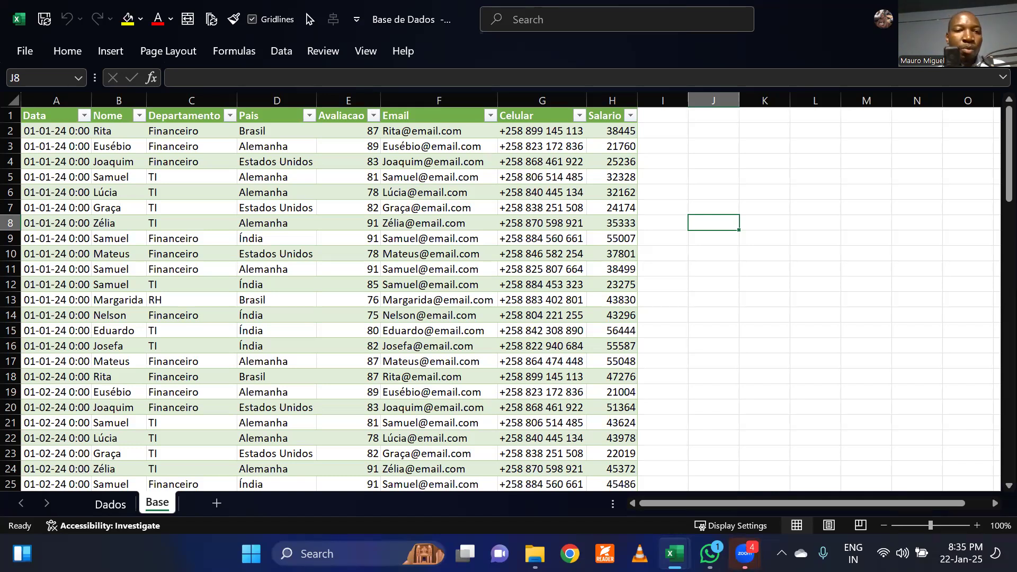
{"action": "left_click", "coordinate": [192, 284]}
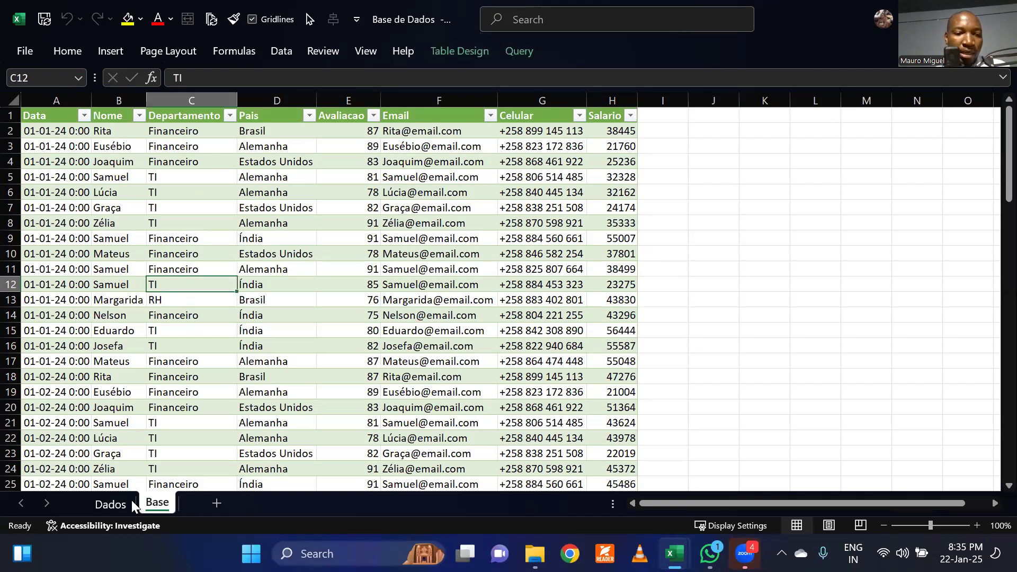
Step: Highlight the Dados table from the Informações Gerais header through the Jun-24 column, and go back to the Base sheet
{"action": "left_click", "coordinate": [100, 507]}
{"action": "left_click", "coordinate": [237, 404]}
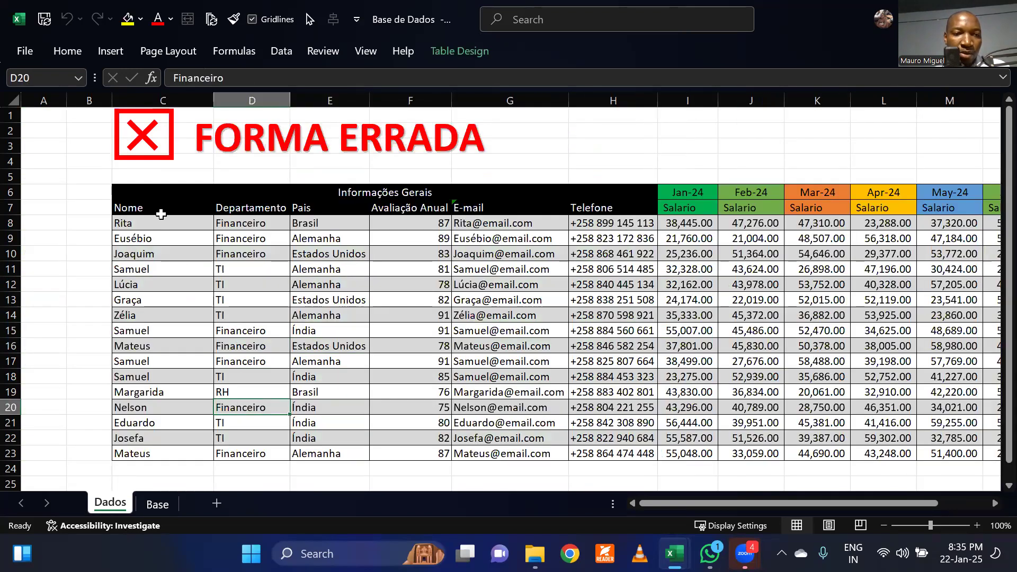
{"action": "left_click", "coordinate": [154, 185]}
{"action": "left_click", "coordinate": [210, 253]}
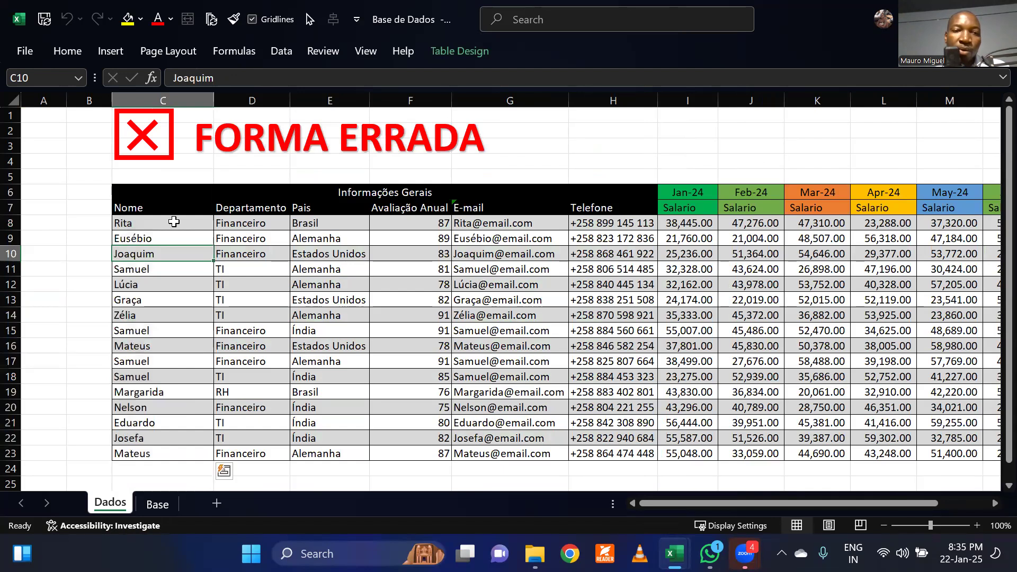
{"action": "left_click", "coordinate": [161, 193]}
{"action": "left_click_drag", "start_coordinate": [220, 374], "coordinate": [806, 405]}
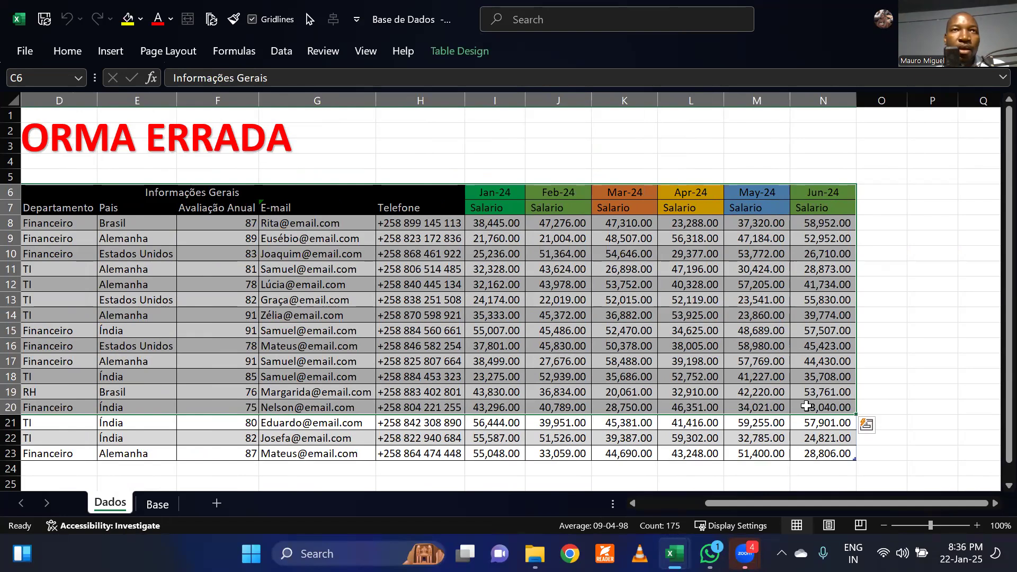
{"action": "left_click", "coordinate": [424, 359]}
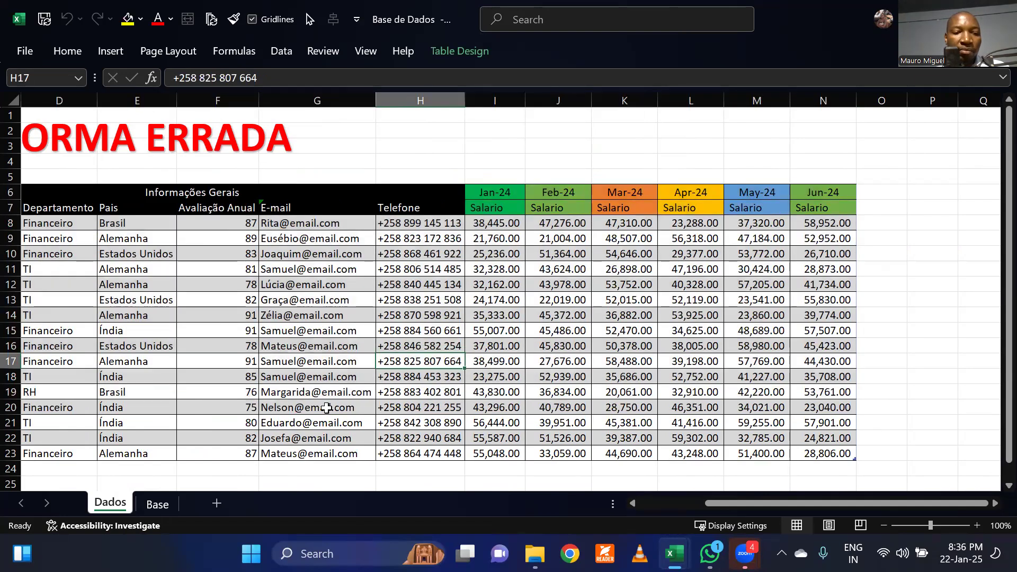
{"action": "left_click", "coordinate": [157, 504]}
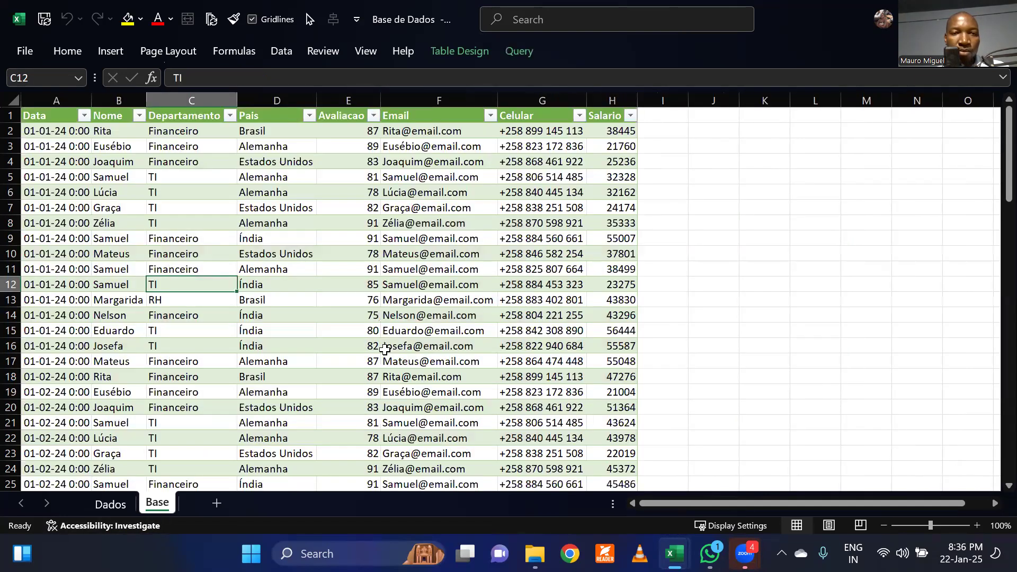
{"action": "left_click", "coordinate": [415, 342]}
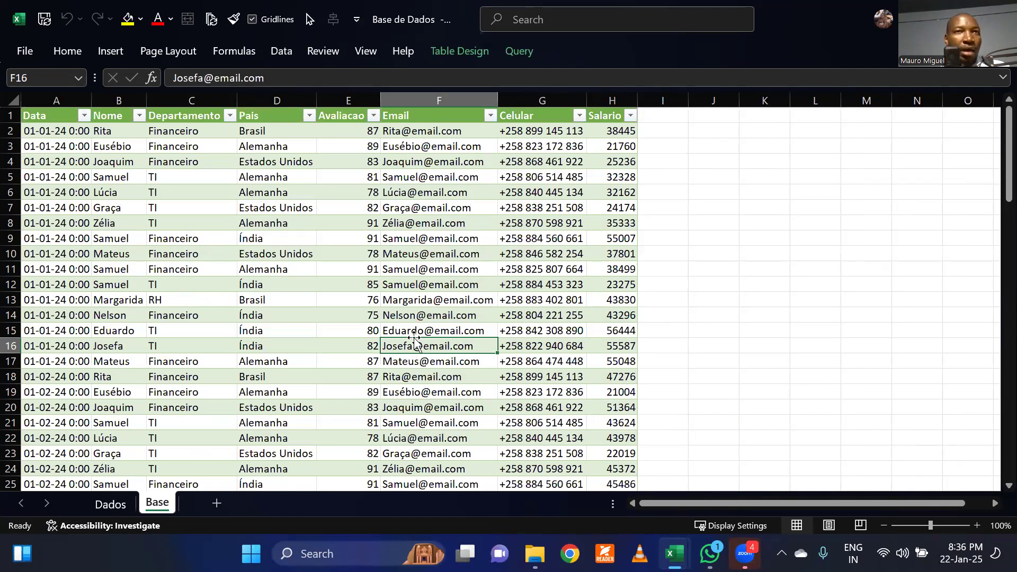
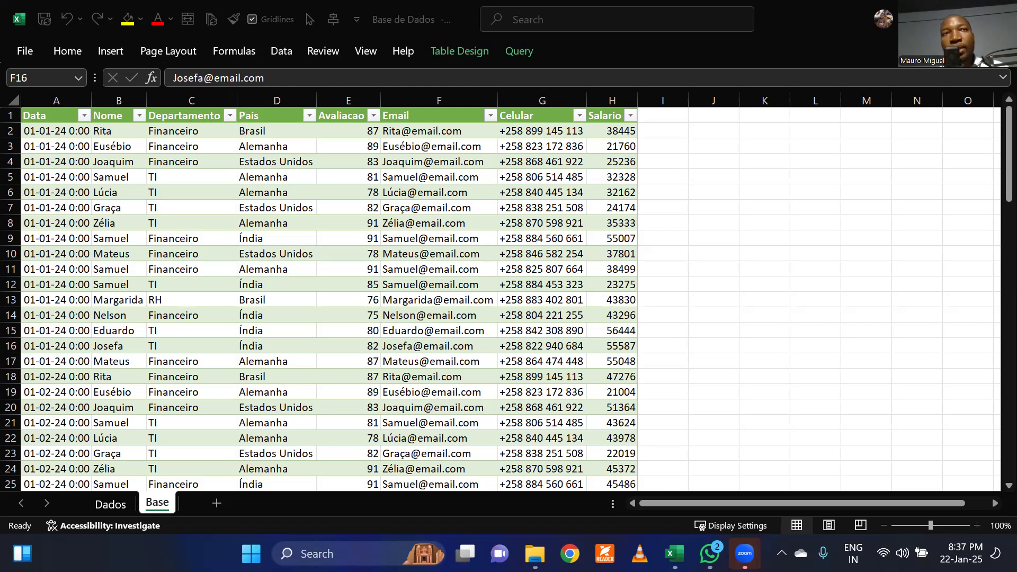
{"action": "left_click", "coordinate": [277, 44]}
{"action": "left_click", "coordinate": [279, 249]}
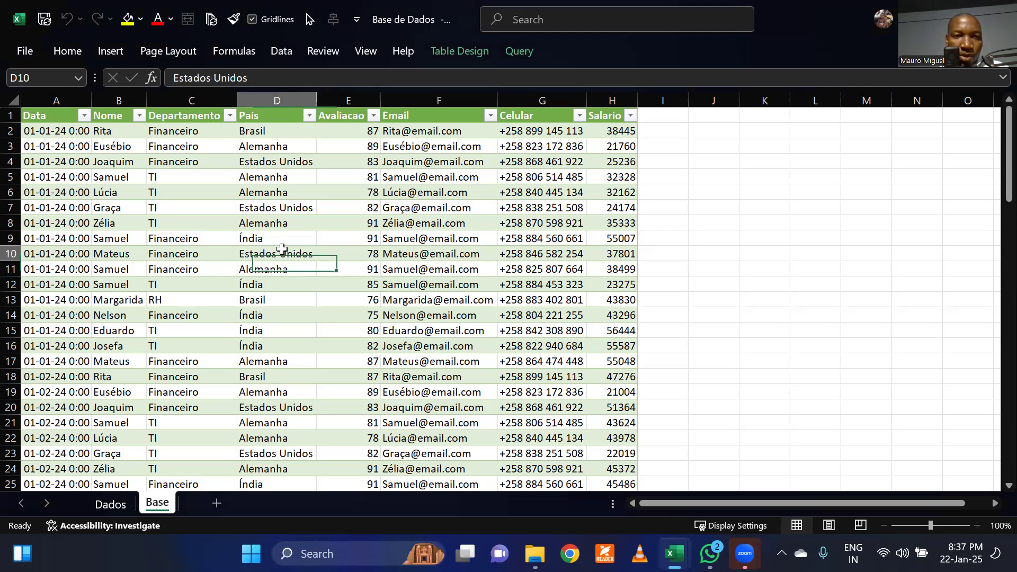
{"action": "left_click", "coordinate": [283, 57]}
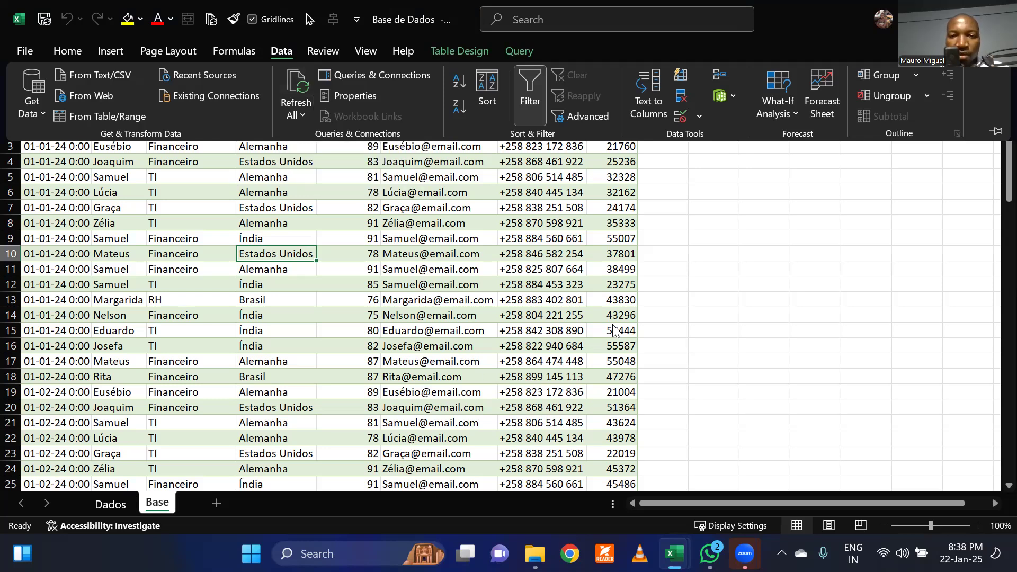
{"action": "left_click", "coordinate": [664, 285]}
{"action": "left_click", "coordinate": [664, 285]}
{"action": "left_click", "coordinate": [503, 315]}
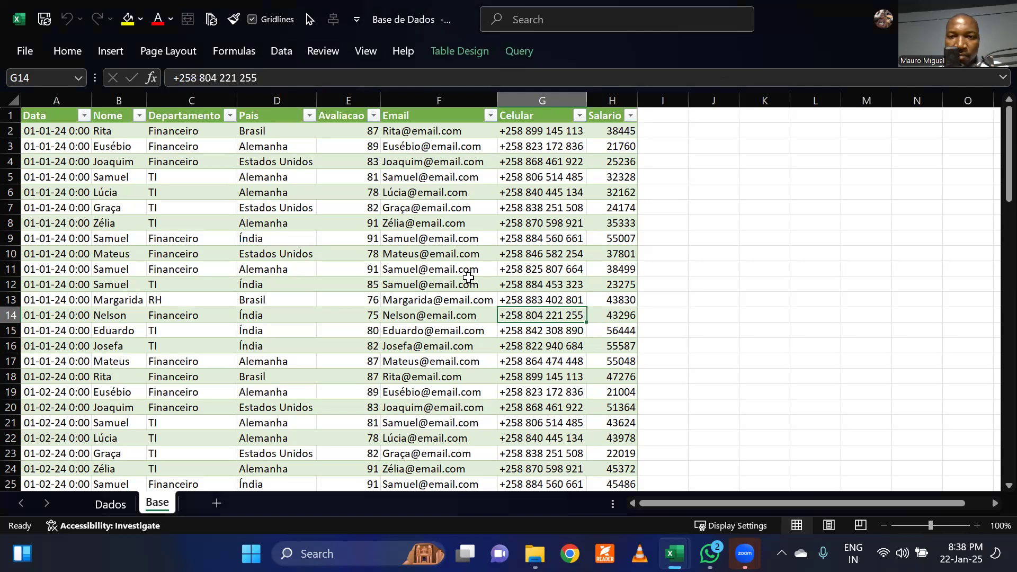
Step: Show the workbook's queries and reopen the Table1 query in the Power Query Editor to review its applied steps
{"action": "left_click", "coordinate": [281, 53]}
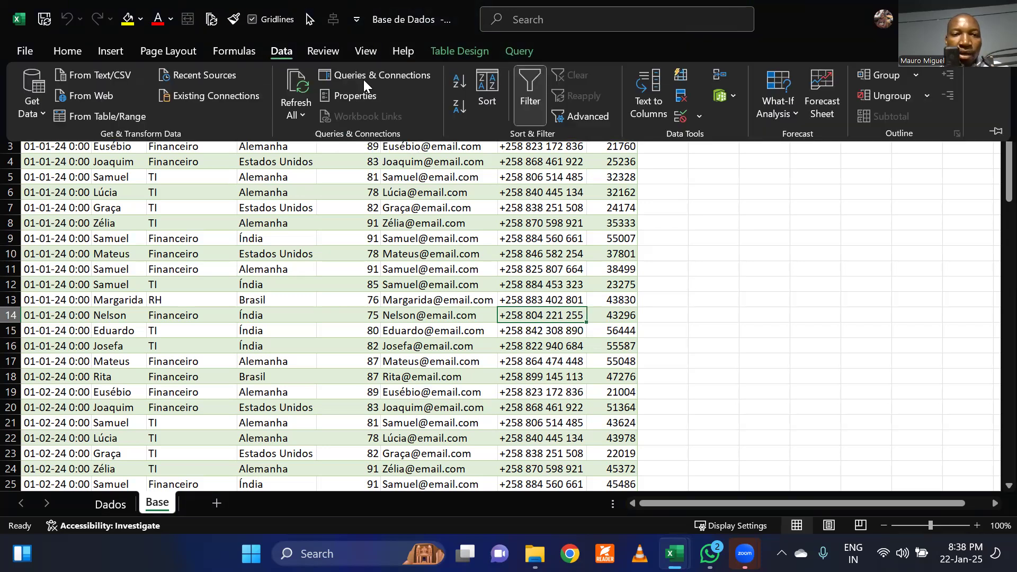
{"action": "left_click", "coordinate": [364, 74]}
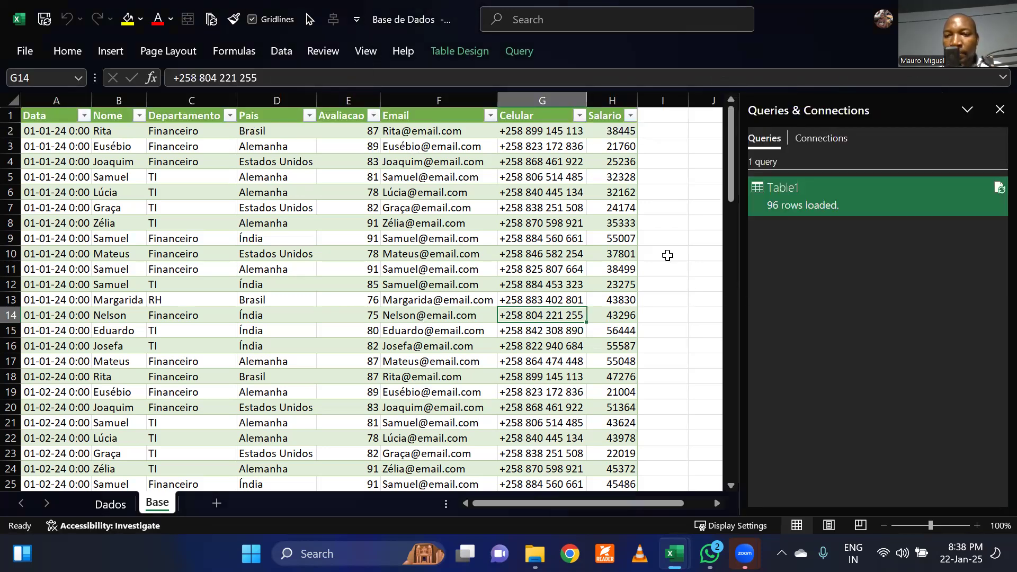
{"action": "double_click", "coordinate": [898, 203]}
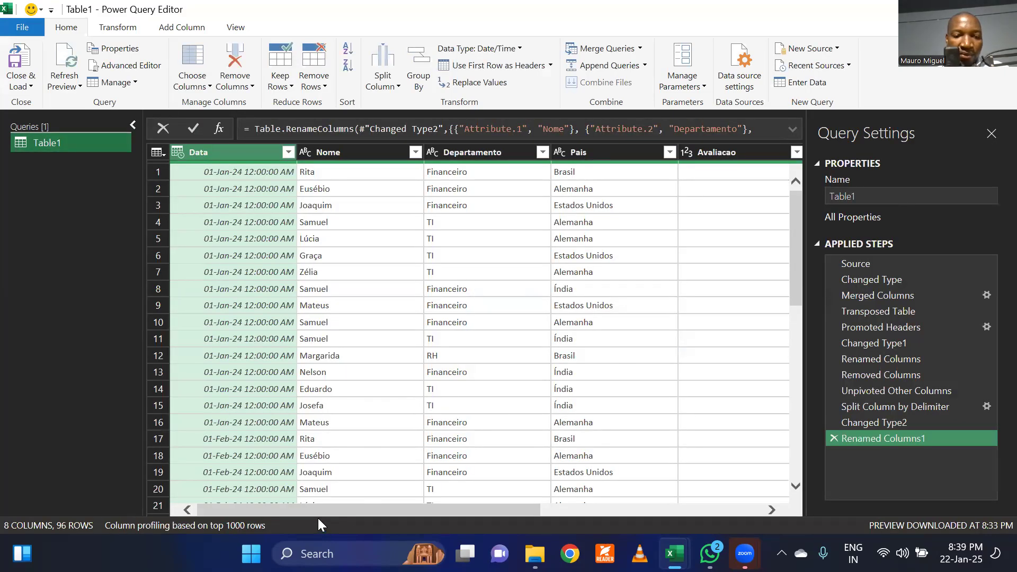
{"action": "left_click_drag", "start_coordinate": [320, 511], "coordinate": [245, 471]}
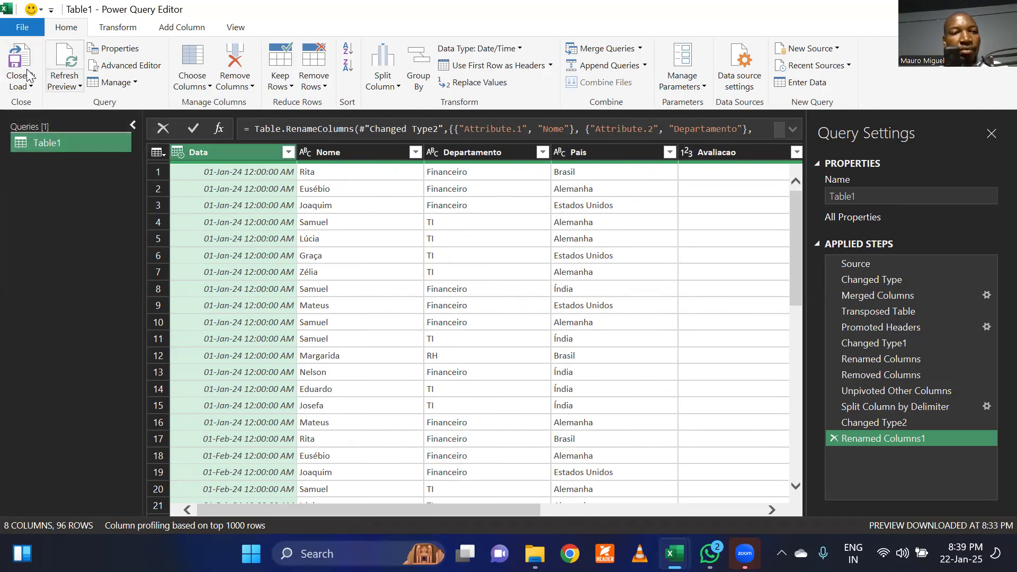
Step: Close and load the Table1 query back to the Base sheet, and hide the queries pane
{"action": "left_click", "coordinate": [17, 55]}
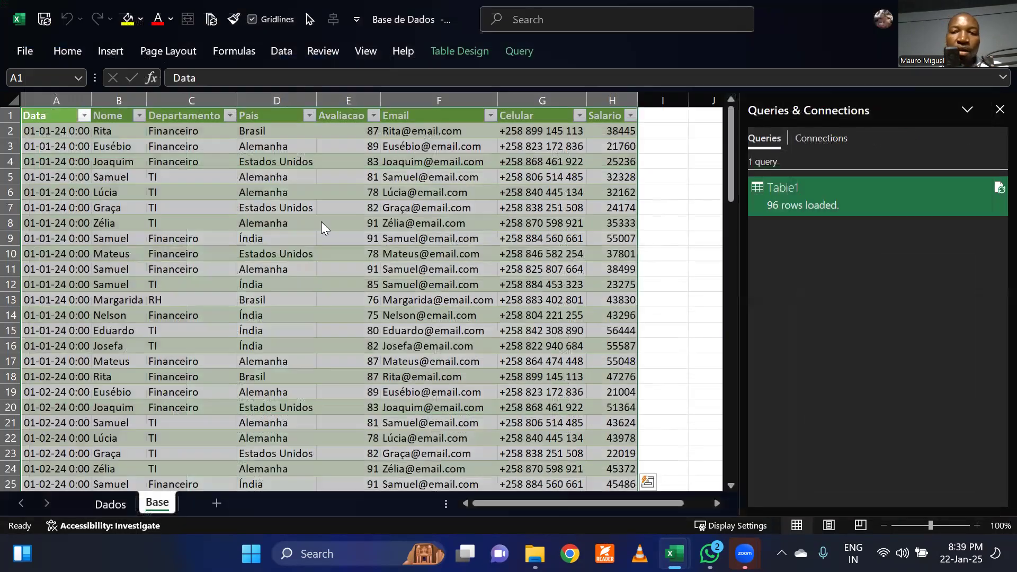
{"action": "left_click", "coordinate": [408, 258]}
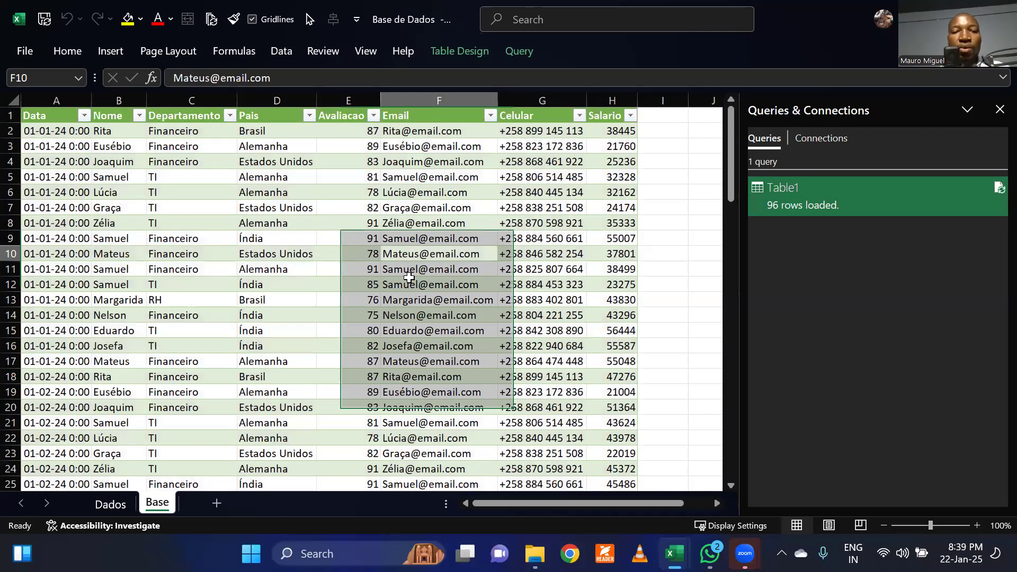
{"action": "left_click", "coordinate": [408, 300]}
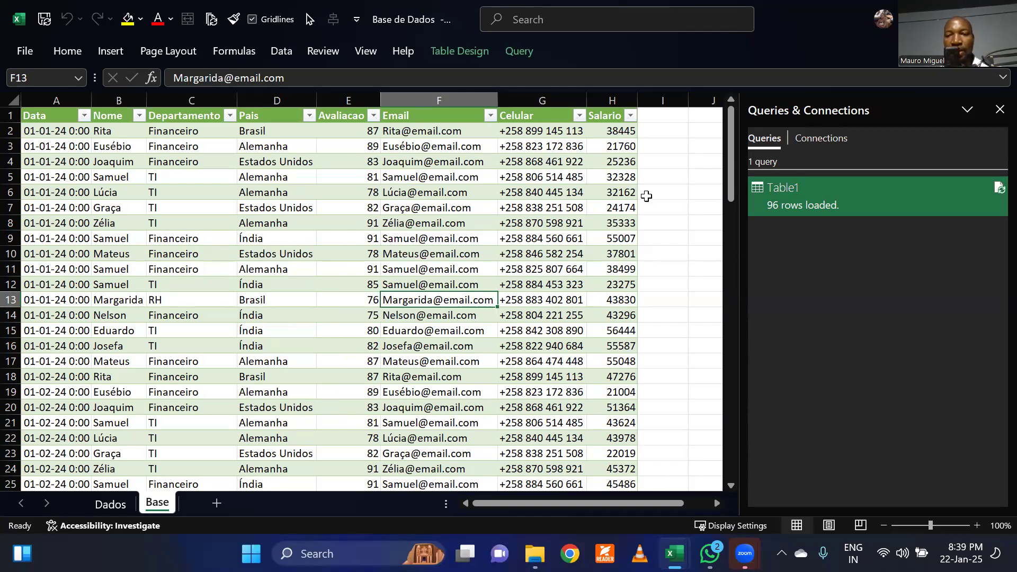
{"action": "left_click", "coordinate": [647, 194]}
{"action": "left_click", "coordinate": [998, 110]}
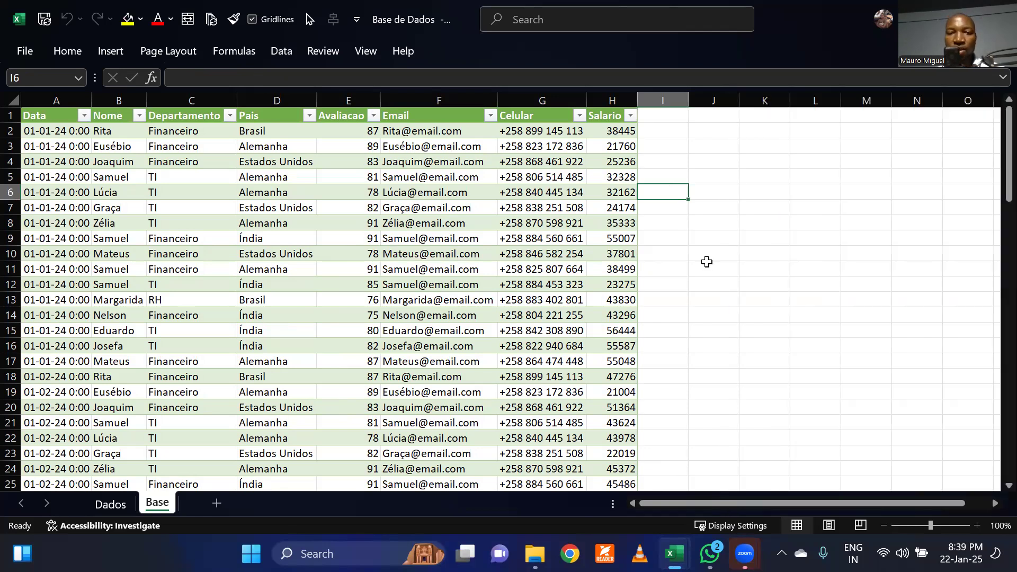
Step: Rename the green query table on the Base sheet as Base
{"action": "left_click", "coordinate": [707, 264]}
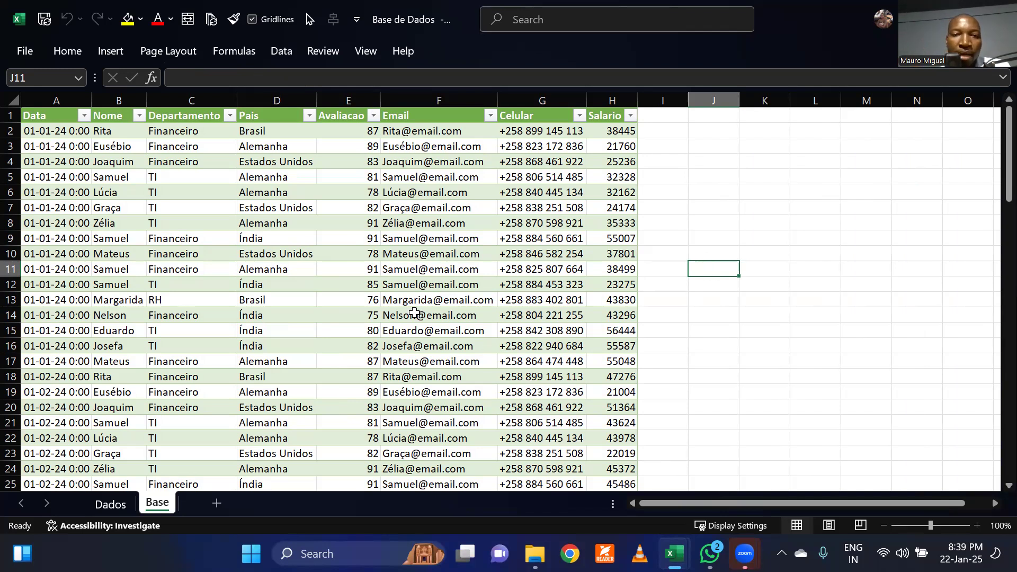
{"action": "left_click", "coordinate": [442, 270]}
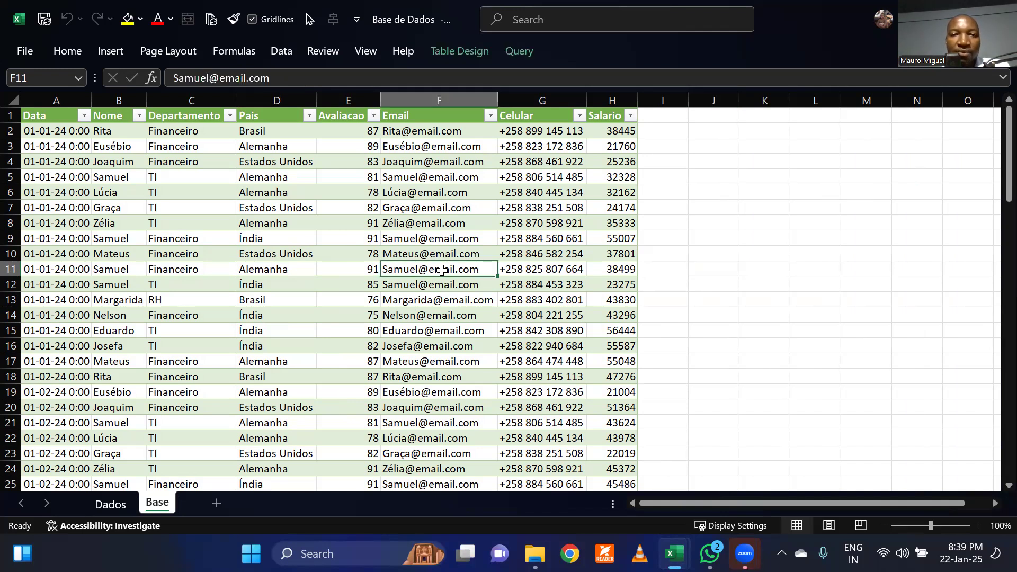
{"action": "left_click", "coordinate": [456, 52]}
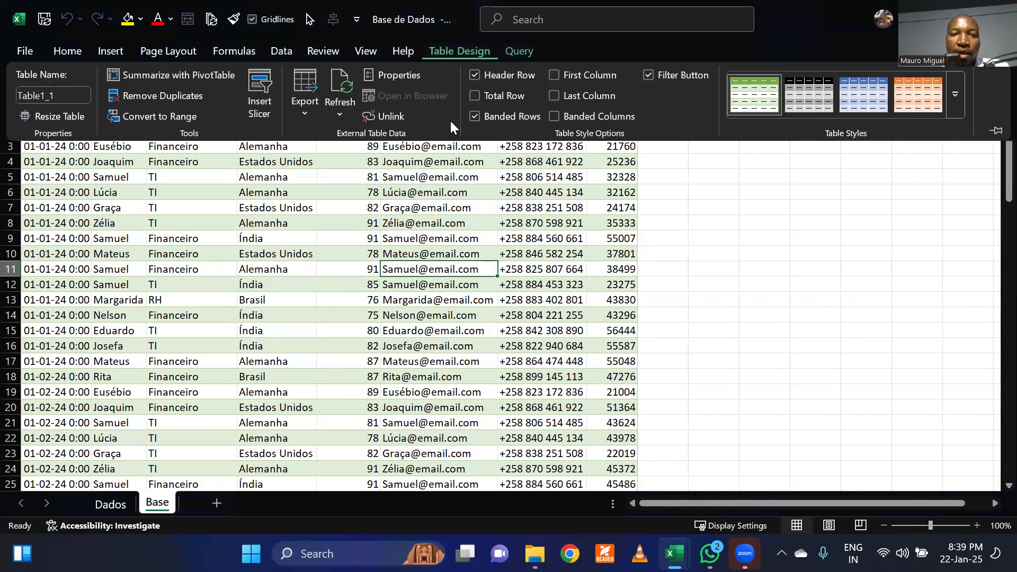
{"action": "left_click", "coordinate": [381, 299]}
{"action": "left_click", "coordinate": [448, 177]}
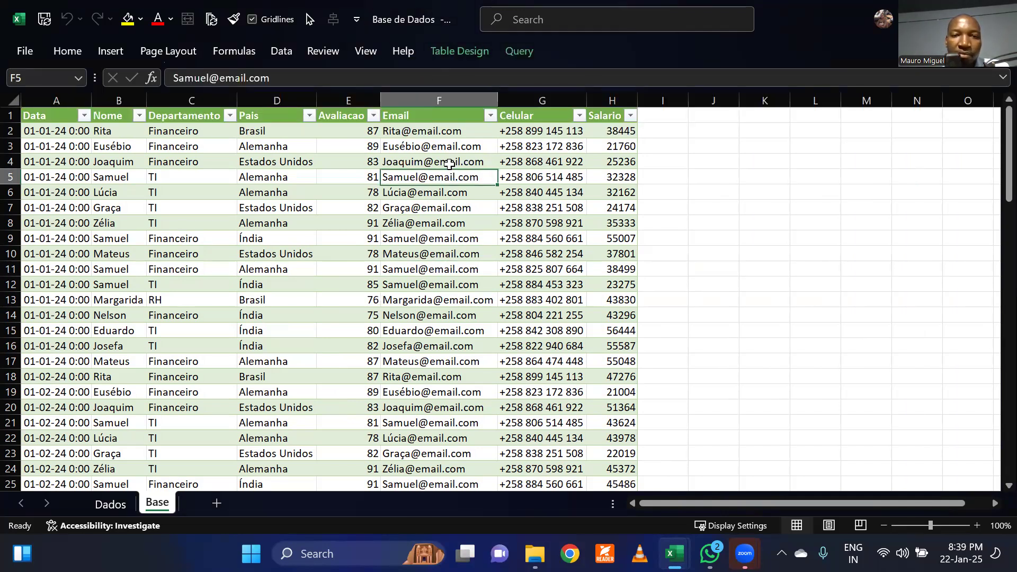
{"action": "left_click", "coordinate": [456, 51]}
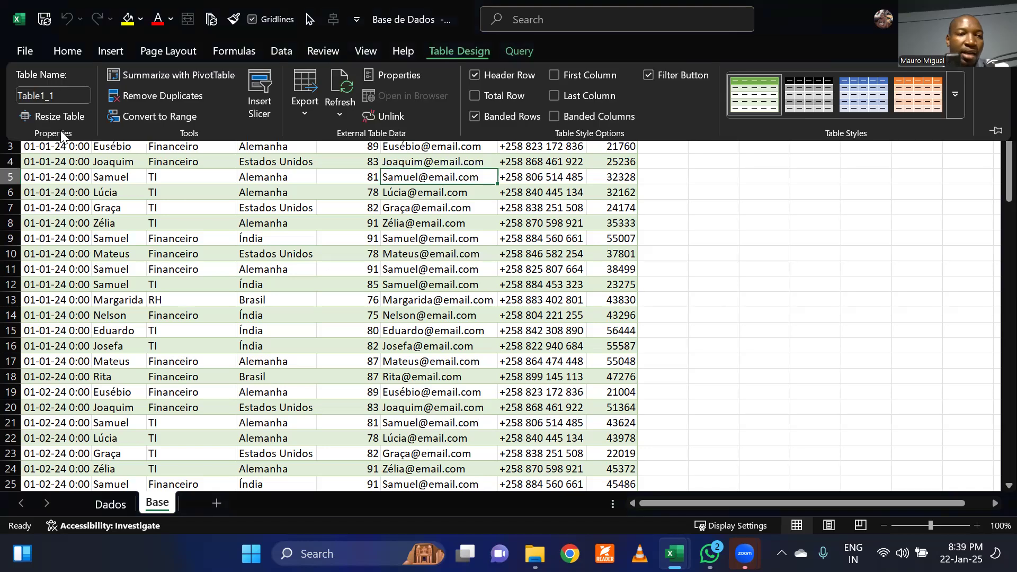
{"action": "left_click", "coordinate": [77, 94]}
{"action": "type", "text": "Base"}
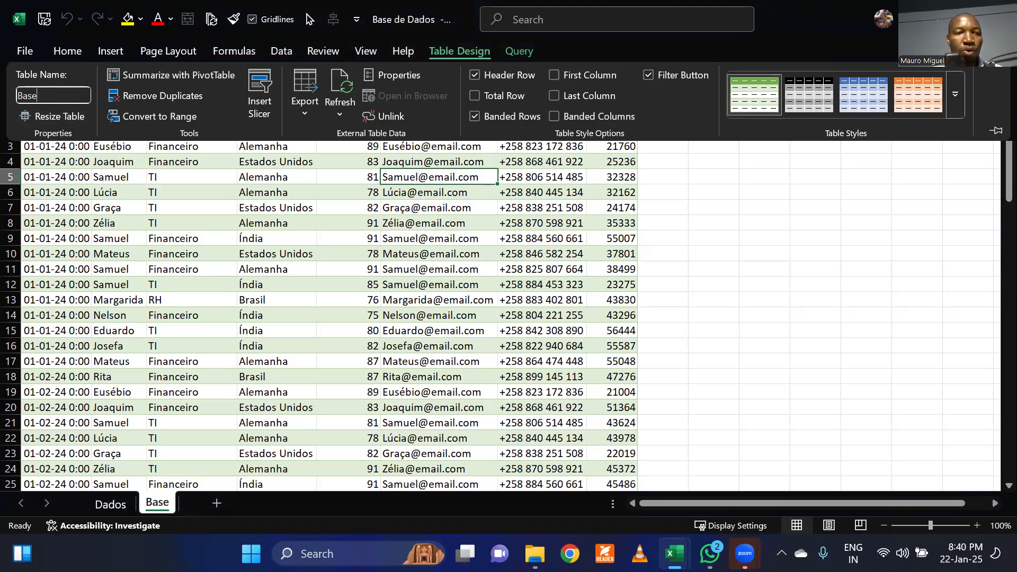
{"action": "key", "text": "Return"}
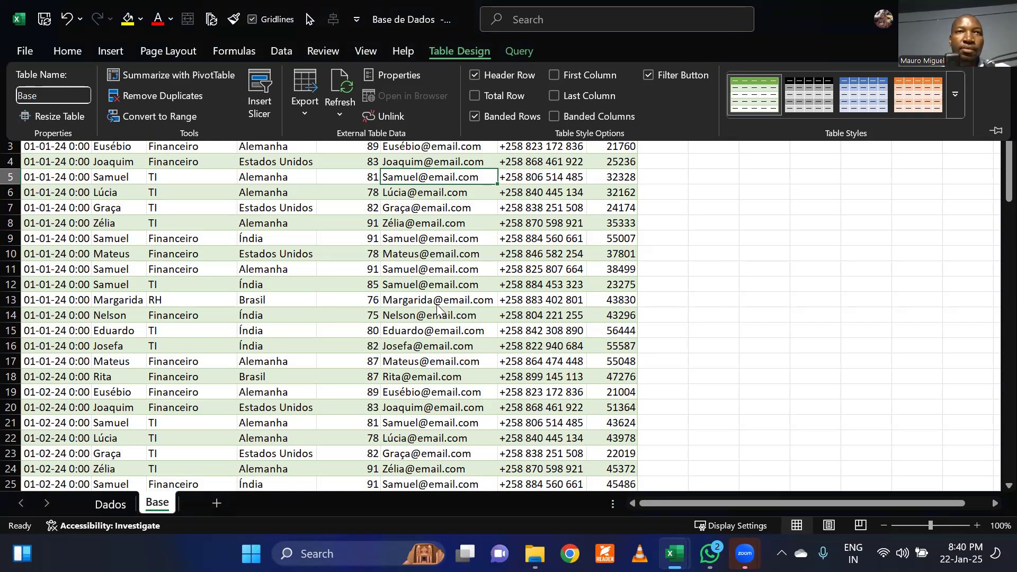
{"action": "left_click", "coordinate": [428, 260]}
{"action": "left_click", "coordinate": [428, 263]}
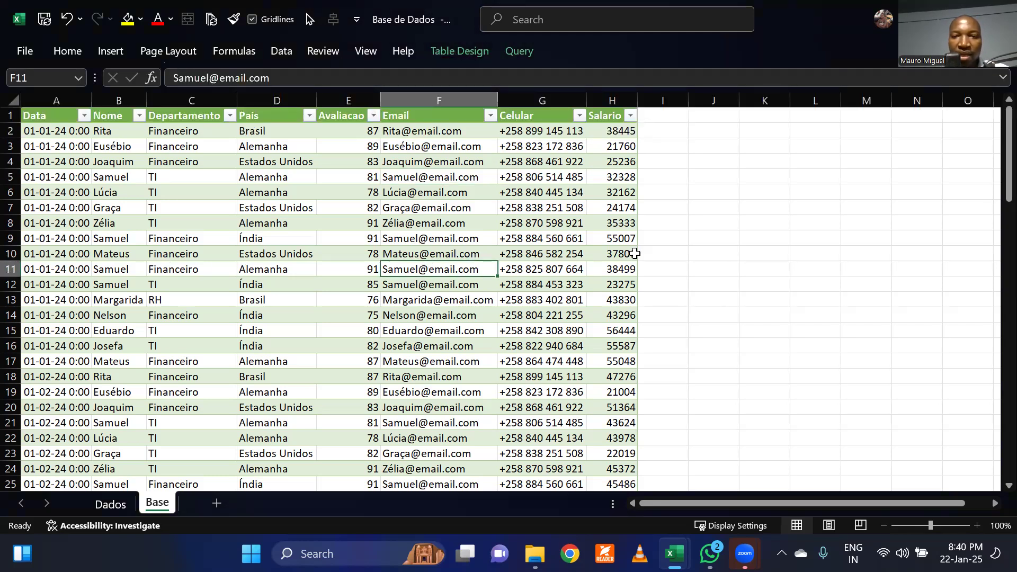
Step: Examine the Base table's entries, especially the values in the Departamento column
{"action": "left_click", "coordinate": [635, 253]}
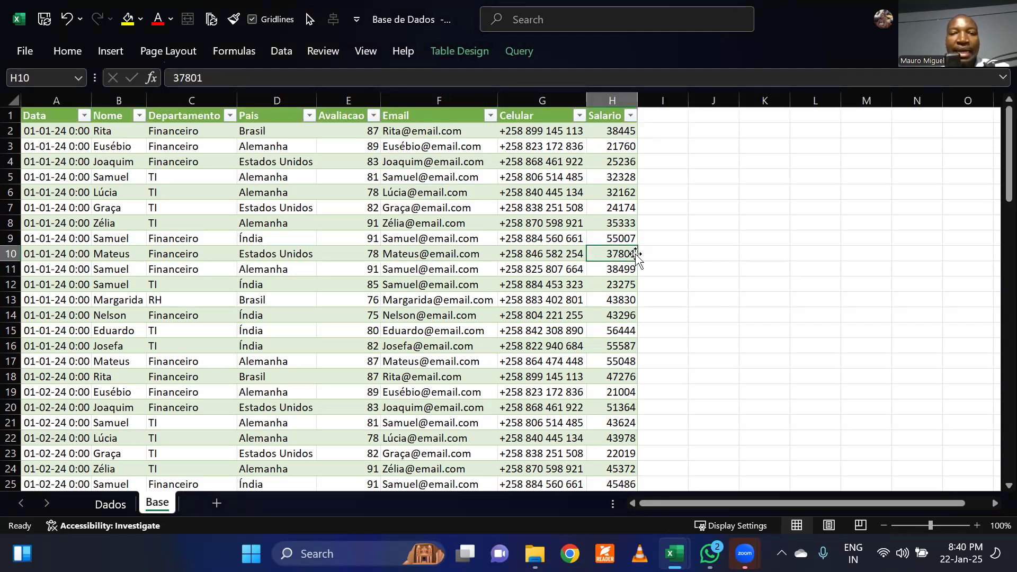
{"action": "left_click", "coordinate": [691, 219]}
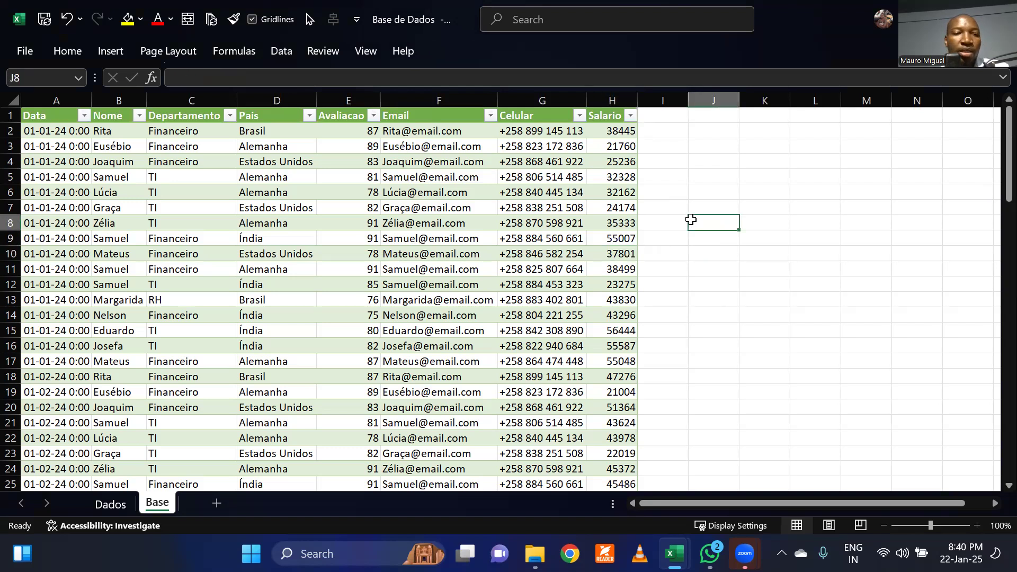
{"action": "left_click", "coordinate": [184, 134]}
{"action": "left_click", "coordinate": [173, 191]}
{"action": "left_click", "coordinate": [170, 284]}
{"action": "left_click", "coordinate": [175, 331]}
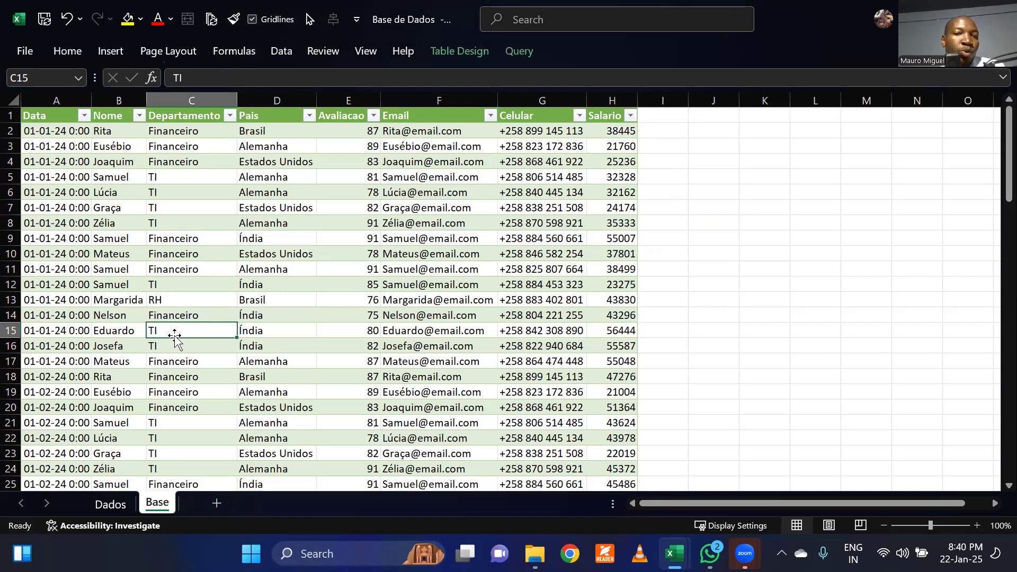
Step: Insert a PivotTable based on the base table in cell J1 of the existing Base worksheet
{"action": "left_click", "coordinate": [722, 117]}
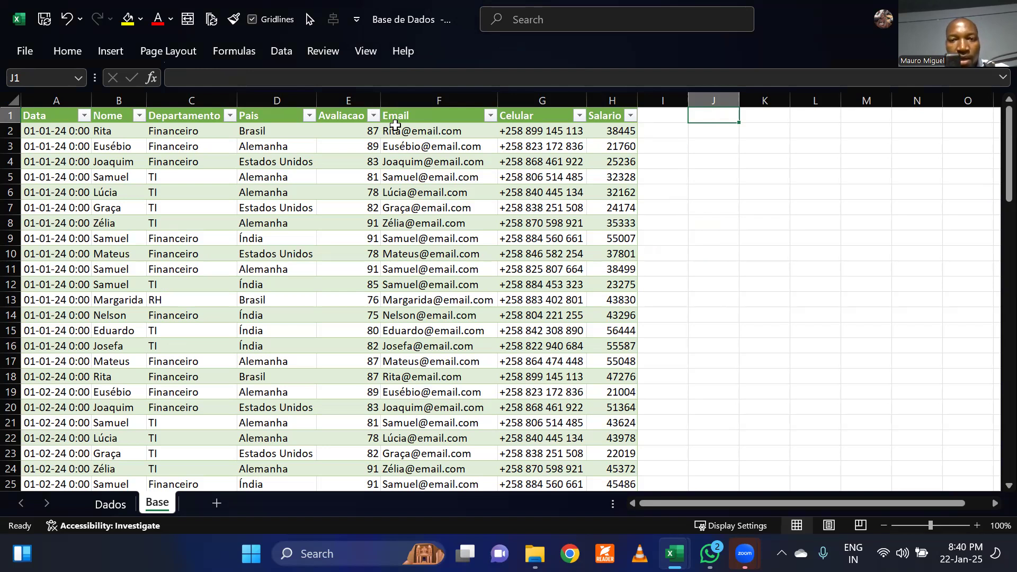
{"action": "left_click", "coordinate": [119, 53]}
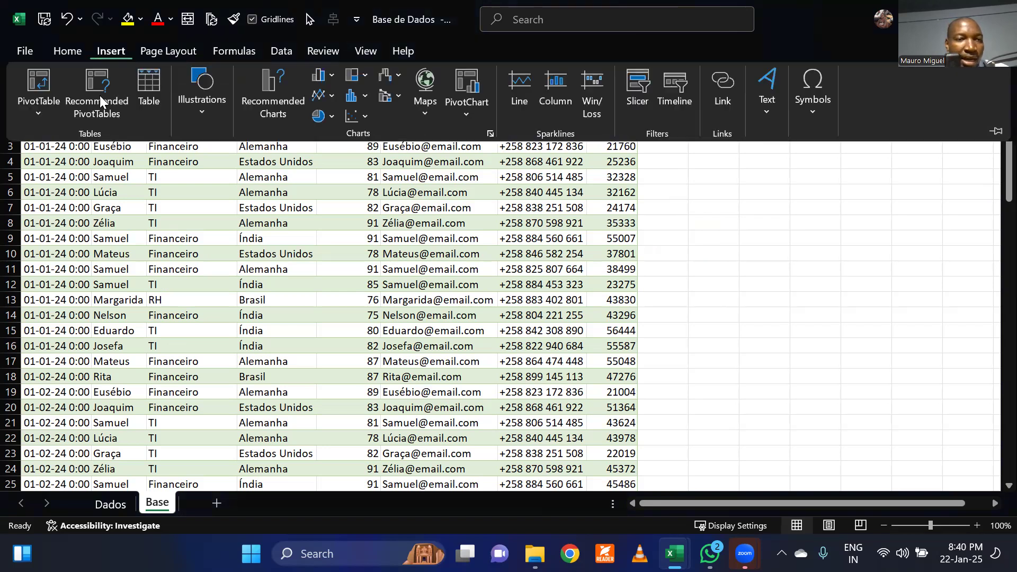
{"action": "left_click", "coordinate": [37, 73]}
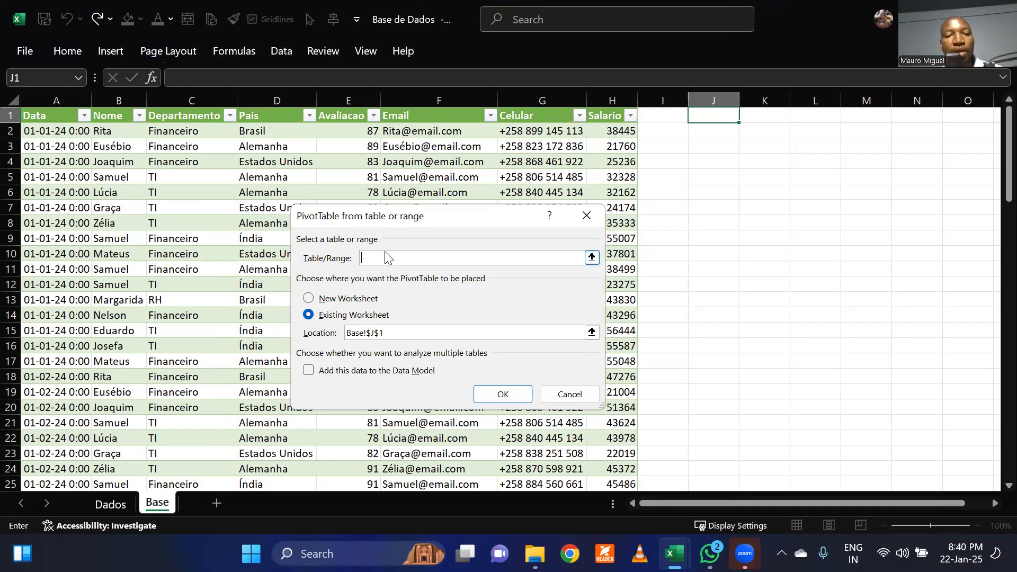
{"action": "type", "text": "base"}
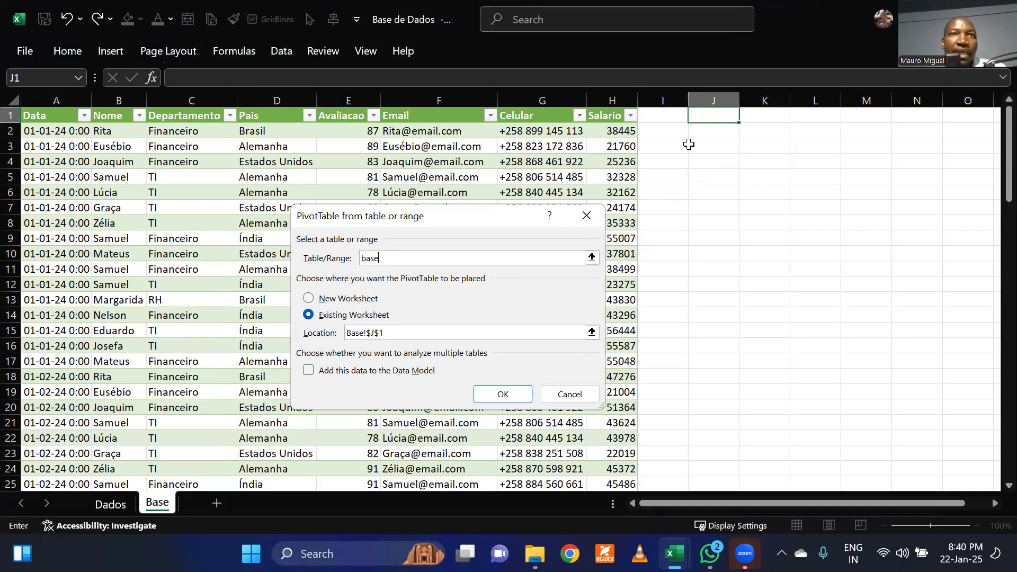
{"action": "left_click", "coordinate": [501, 394]}
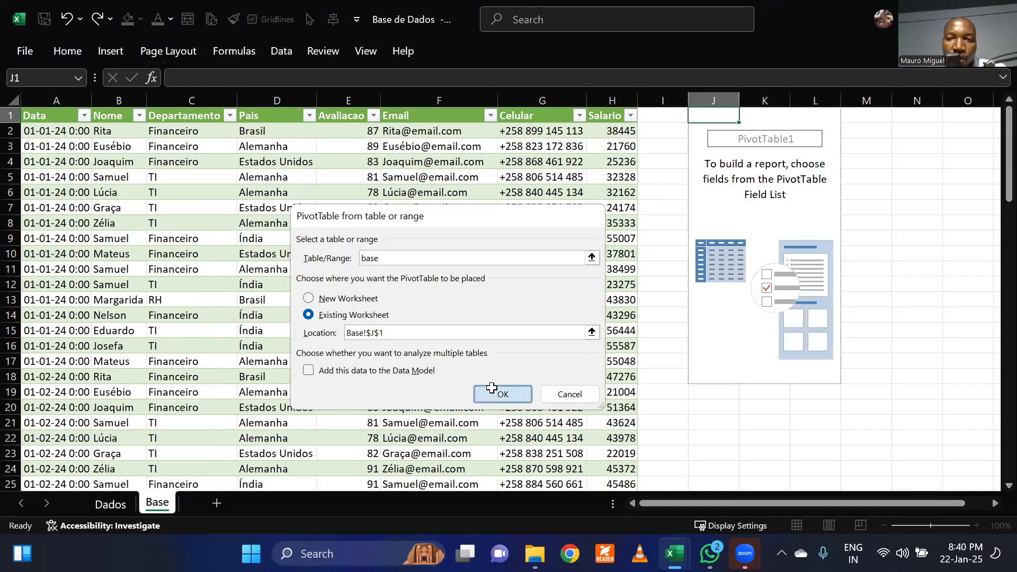
Step: Add the Departamento field to the PivotTable's rows
{"action": "left_click_drag", "start_coordinate": [645, 501], "coordinate": [733, 490]}
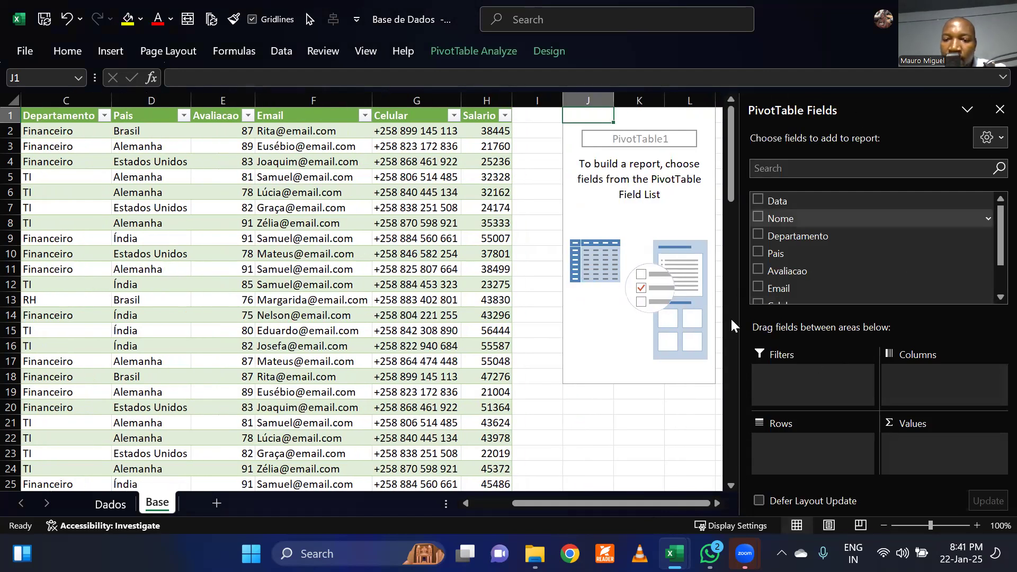
{"action": "left_click", "coordinate": [717, 502]}
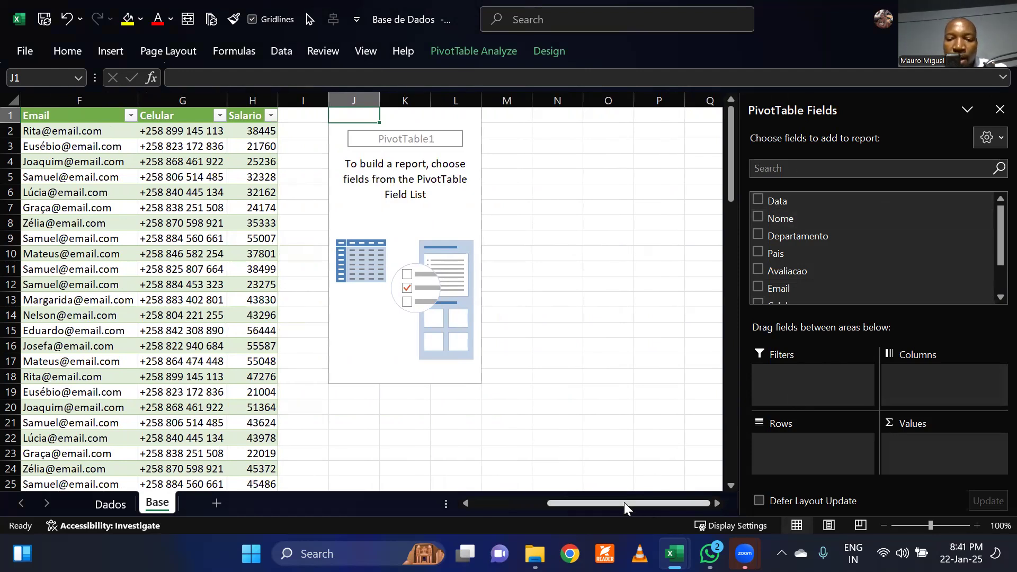
{"action": "left_click_drag", "start_coordinate": [624, 502], "coordinate": [504, 510]}
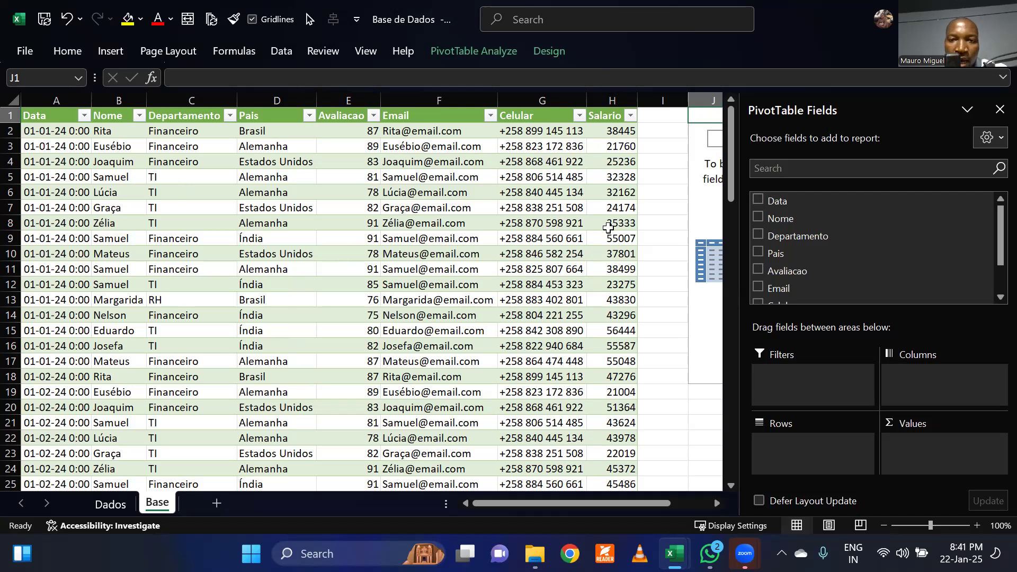
{"action": "left_click_drag", "start_coordinate": [557, 502], "coordinate": [657, 502]}
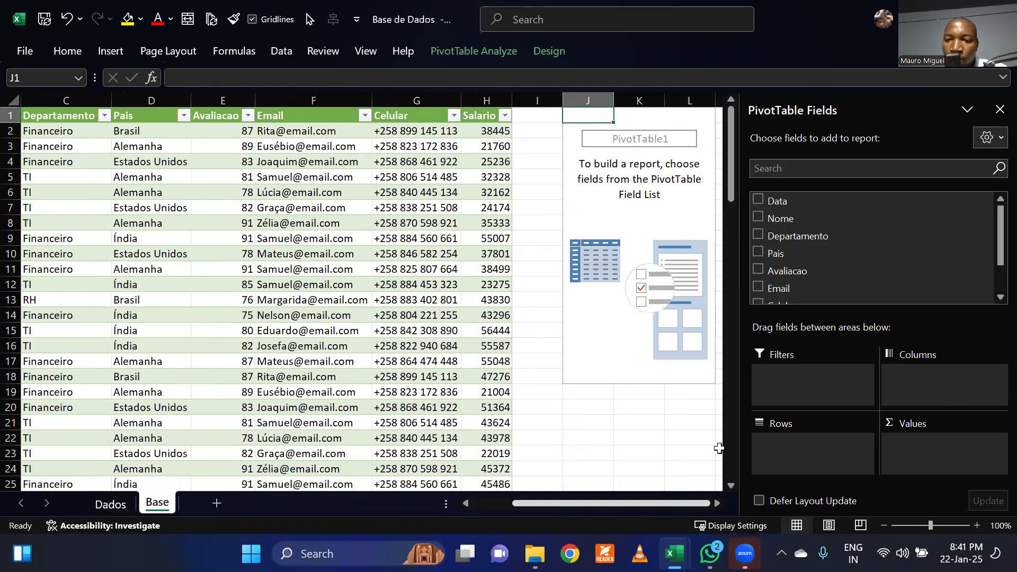
{"action": "left_click_drag", "start_coordinate": [805, 236], "coordinate": [798, 448]}
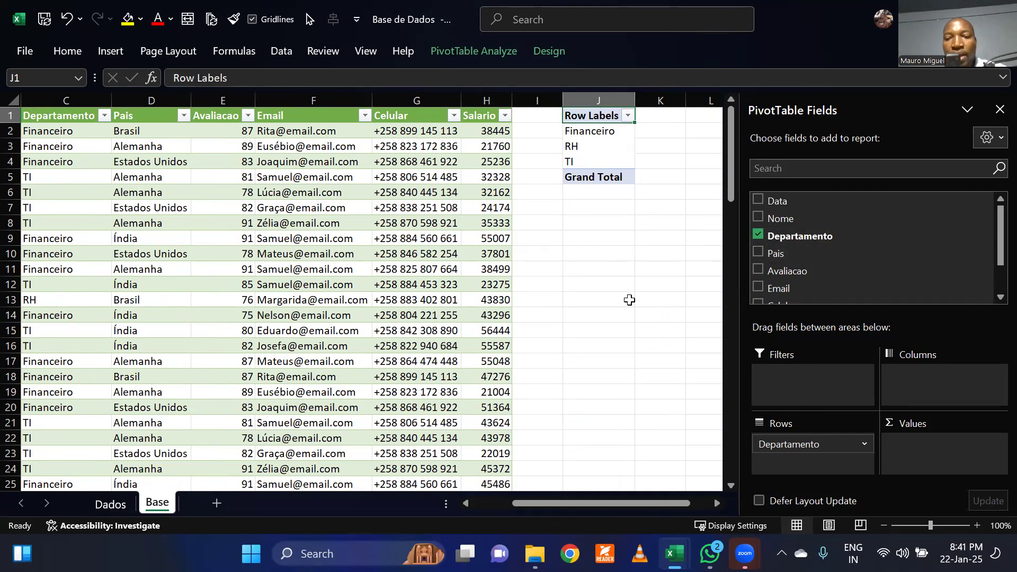
Step: Try Departamento as the PivotTable's column field, and return it to the rows
{"action": "left_click_drag", "start_coordinate": [793, 443], "coordinate": [909, 375]}
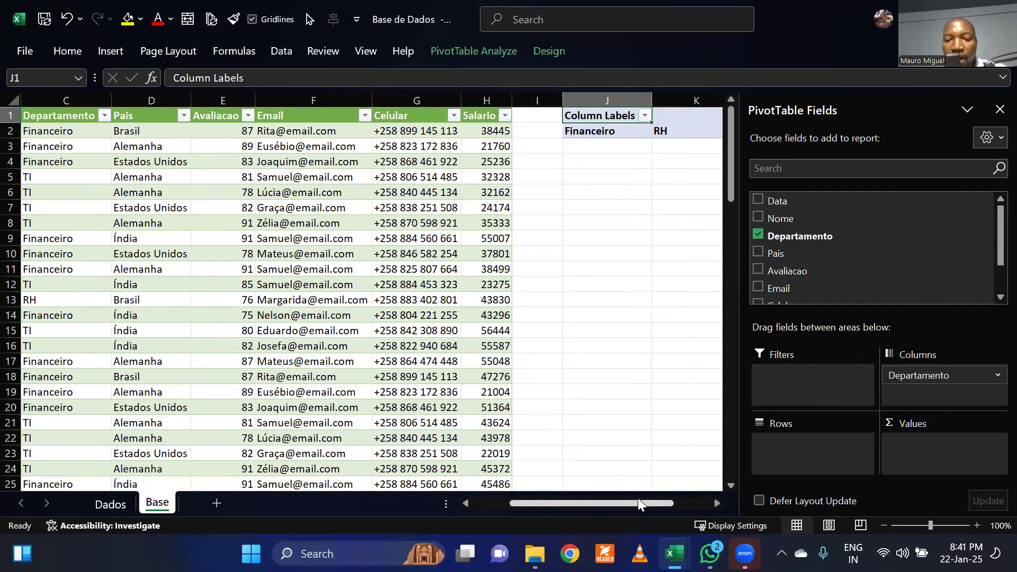
{"action": "left_click_drag", "start_coordinate": [637, 502], "coordinate": [683, 502]}
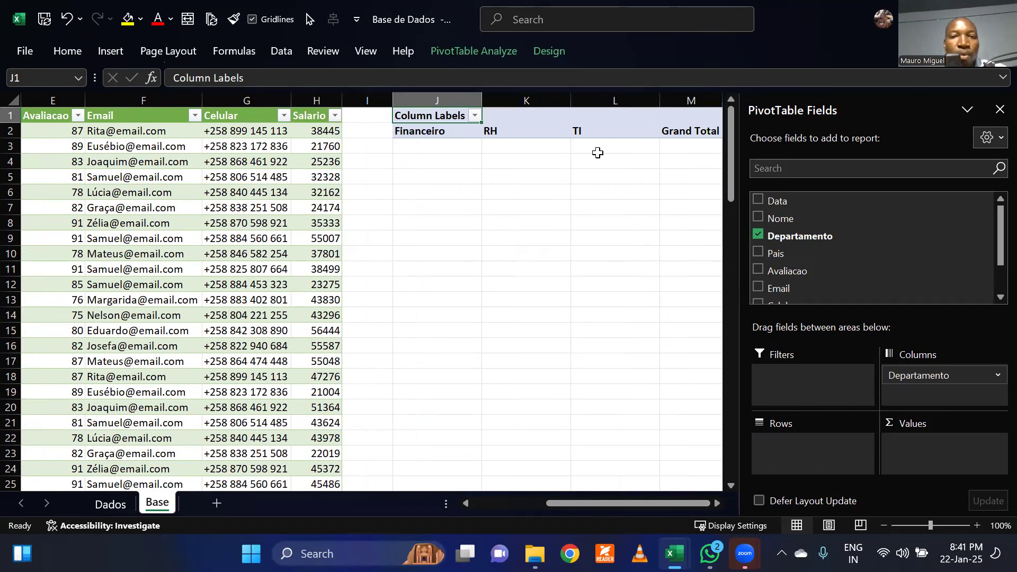
{"action": "left_click_drag", "start_coordinate": [914, 375], "coordinate": [785, 448]}
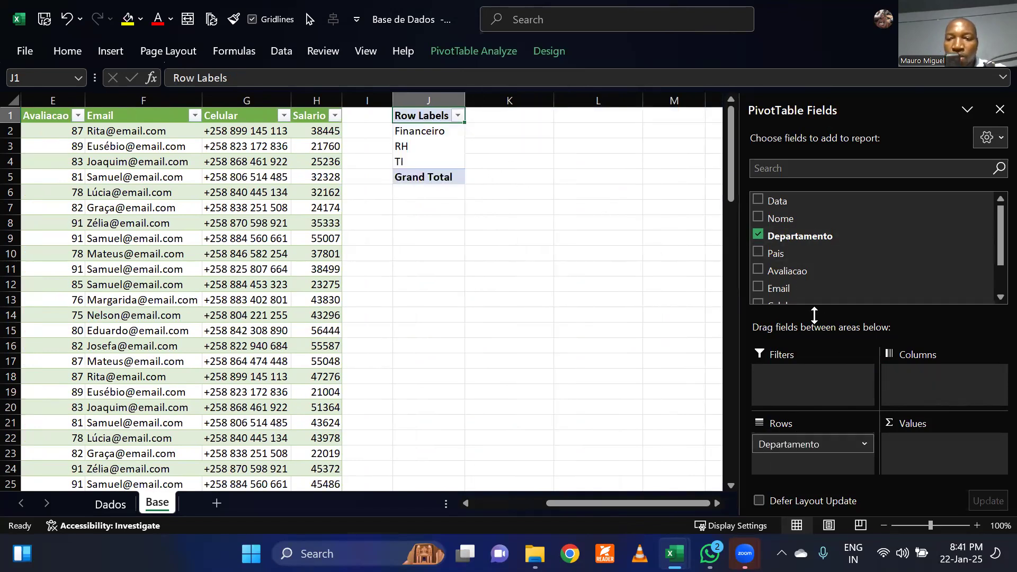
Step: Add the Salario field to the PivotTable's values as a sum, and deselect the PivotTable
{"action": "scroll", "coordinate": [835, 222], "scroll_direction": "down", "scroll_amount": 2}
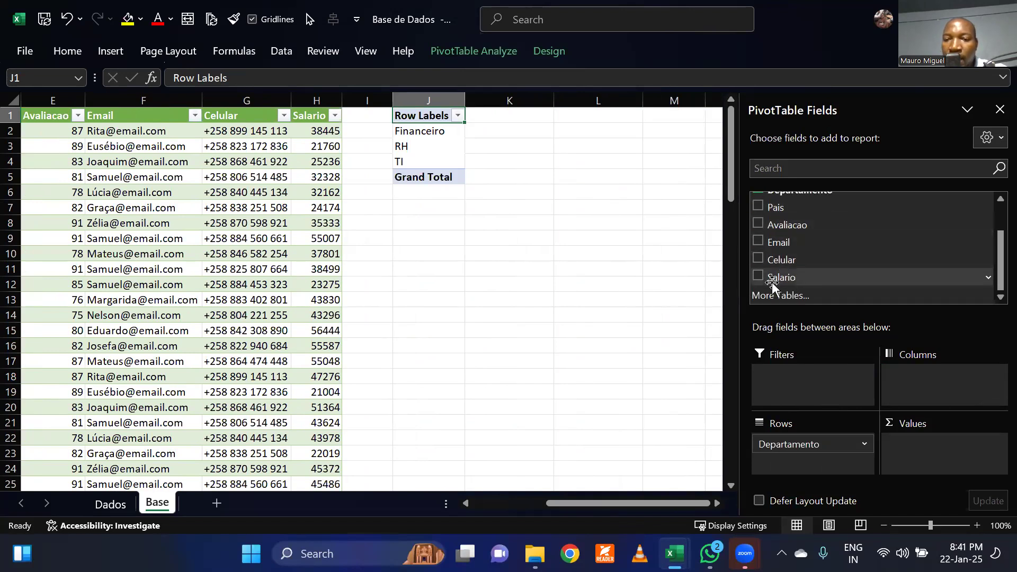
{"action": "left_click_drag", "start_coordinate": [778, 278], "coordinate": [920, 444]}
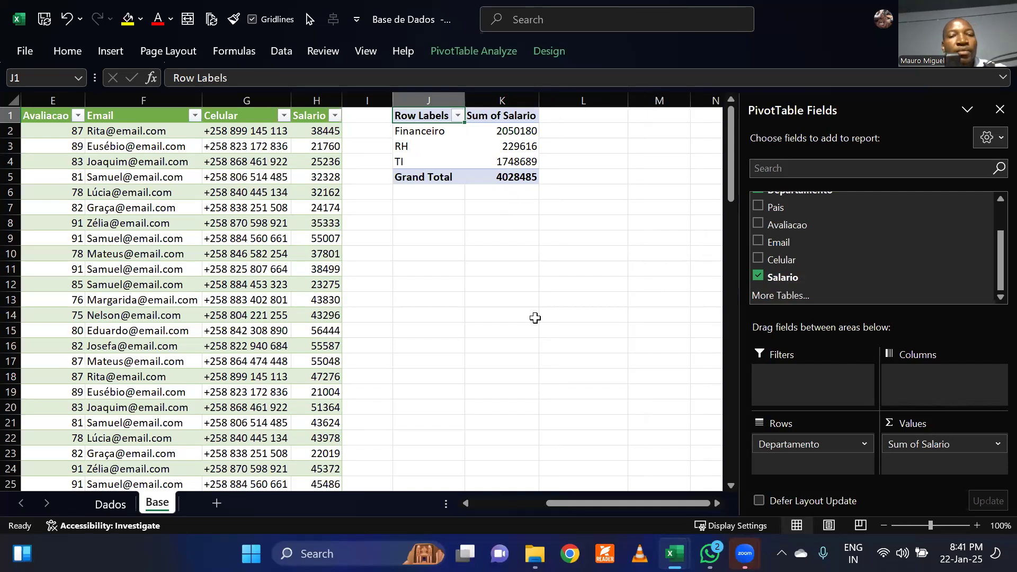
{"action": "left_click", "coordinate": [536, 346]}
Step: Highlight the source table from the Data header through row 25 of Salario, and highlight the departmental salary PivotTable beside it
{"action": "left_click_drag", "start_coordinate": [718, 505], "coordinate": [666, 501]}
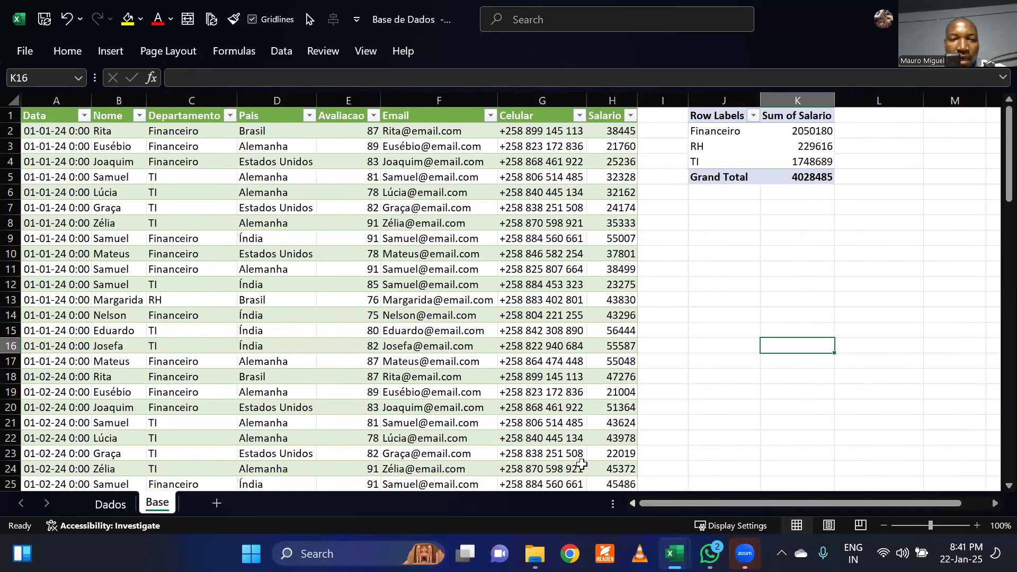
{"action": "left_click_drag", "start_coordinate": [46, 115], "coordinate": [598, 482]}
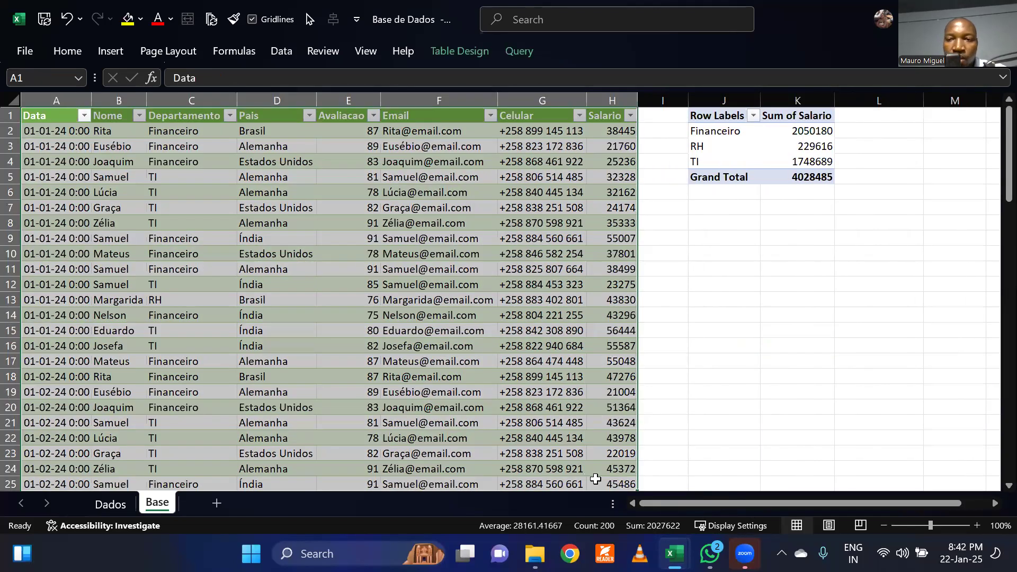
{"action": "left_click_drag", "start_coordinate": [717, 121], "coordinate": [806, 177]}
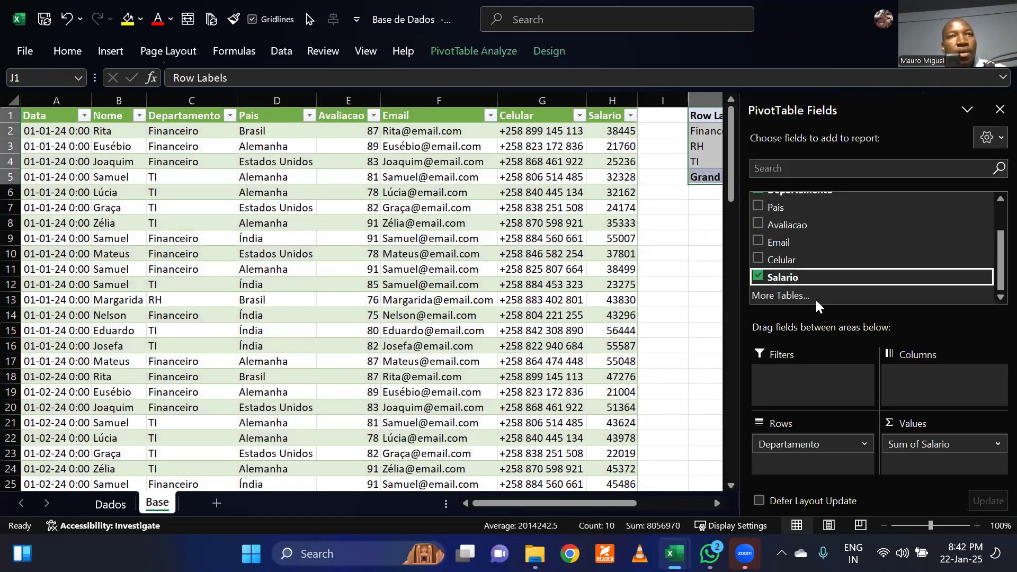
{"action": "left_click", "coordinate": [673, 325]}
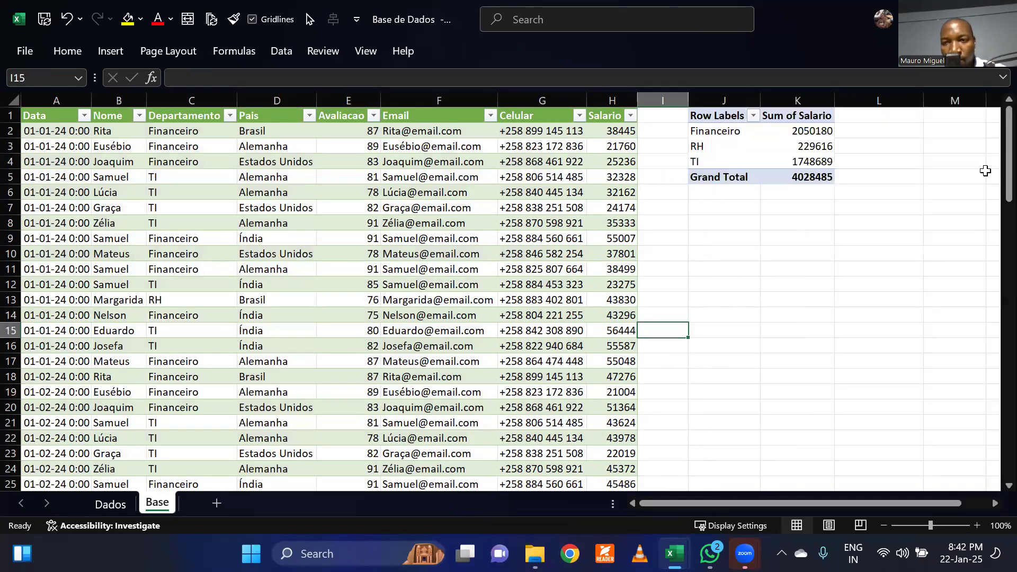
Step: Close the PivotTable's field list and select an empty cell below the summary
{"action": "left_click", "coordinate": [720, 161]}
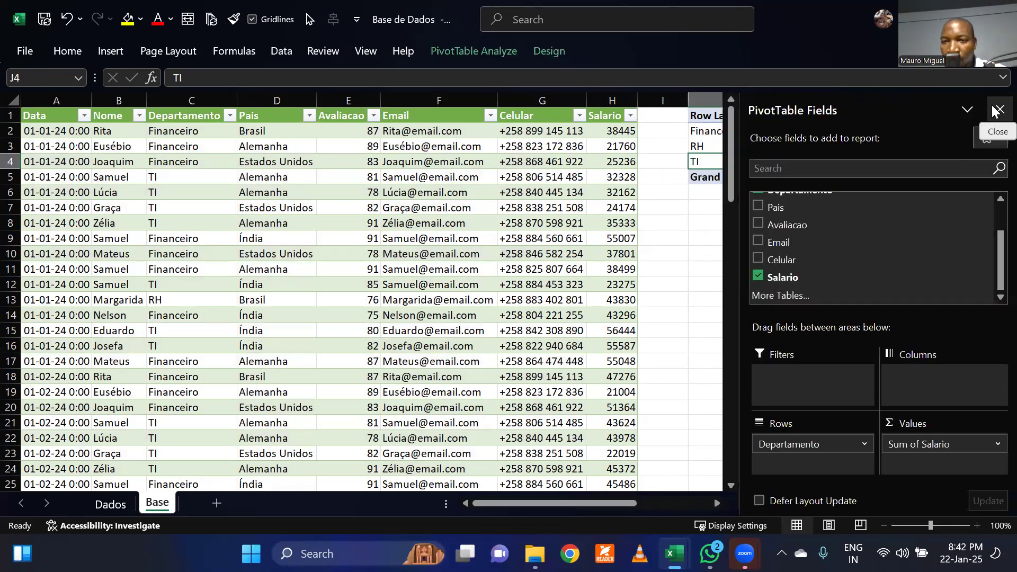
{"action": "left_click", "coordinate": [996, 110]}
{"action": "left_click", "coordinate": [698, 318]}
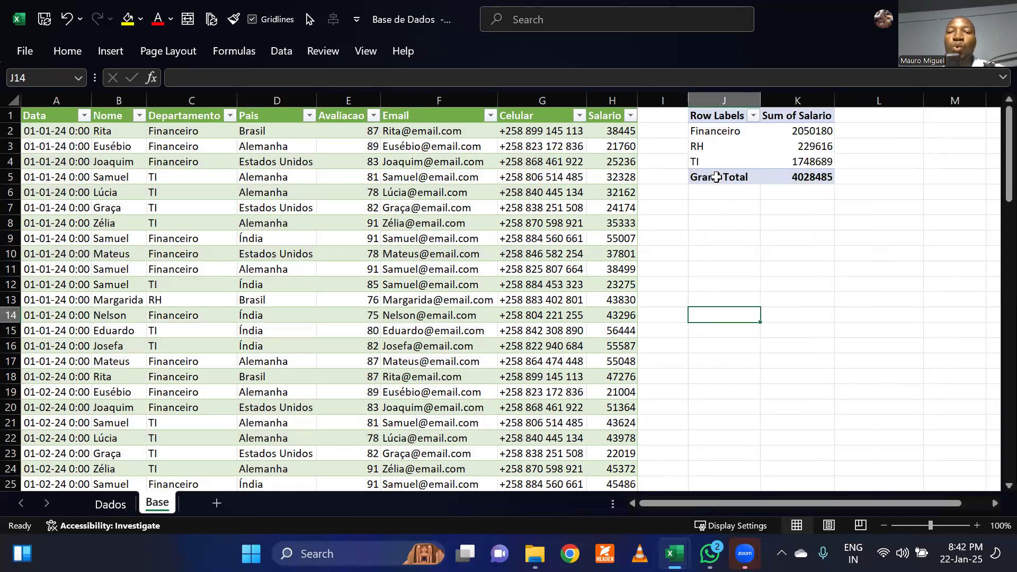
Step: Highlight the whole salary PivotTable, and show the wide monthly table on the Dados sheet for comparison
{"action": "left_click_drag", "start_coordinate": [722, 116], "coordinate": [806, 172]}
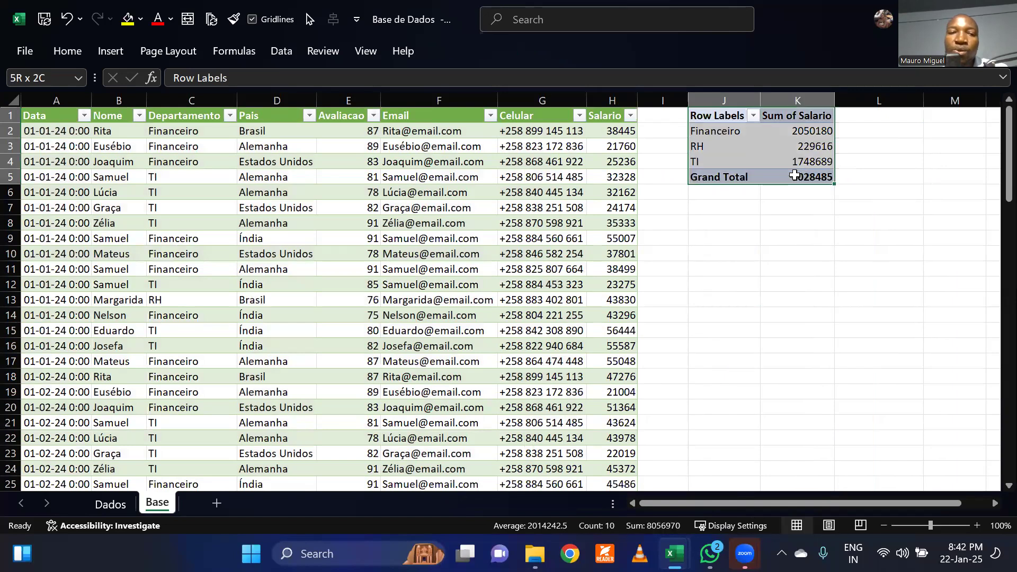
{"action": "left_click", "coordinate": [110, 504]}
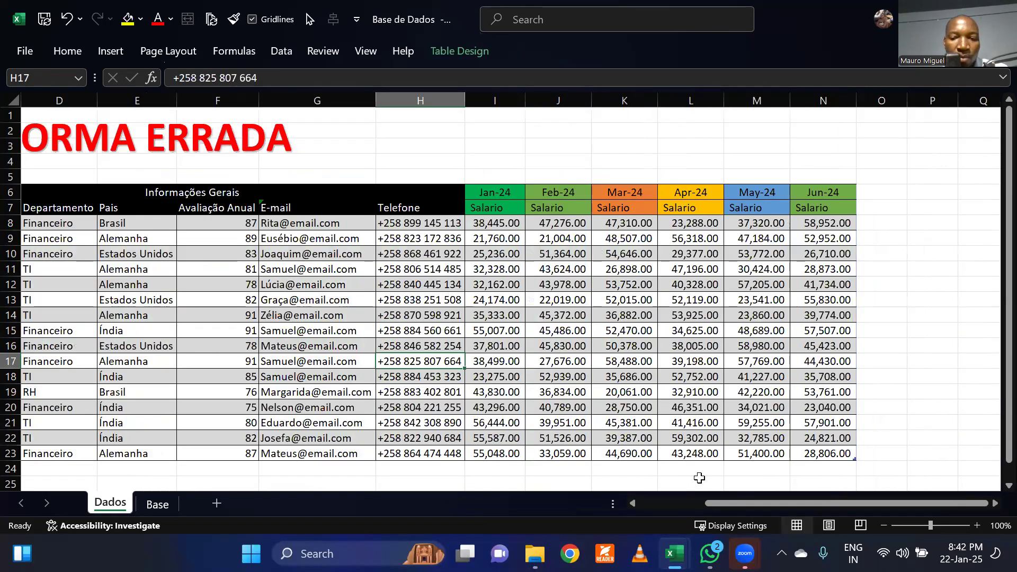
{"action": "left_click_drag", "start_coordinate": [735, 500], "coordinate": [673, 503]}
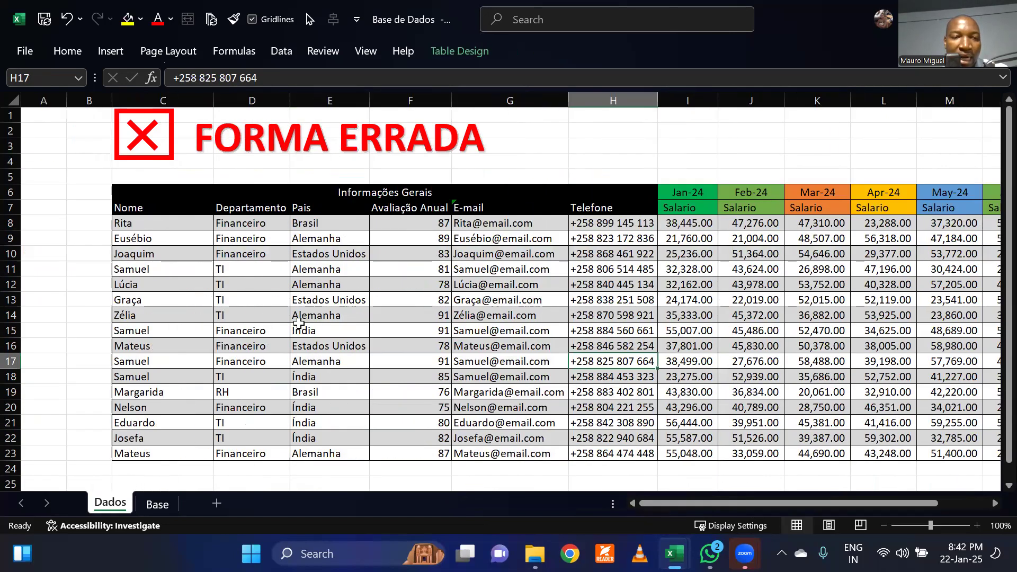
Step: Highlight the wide monthly table on the Dados sheet from the Nome header through row 20 of the Jun-24 salaries
{"action": "left_click", "coordinate": [147, 185]}
{"action": "left_click", "coordinate": [139, 199]}
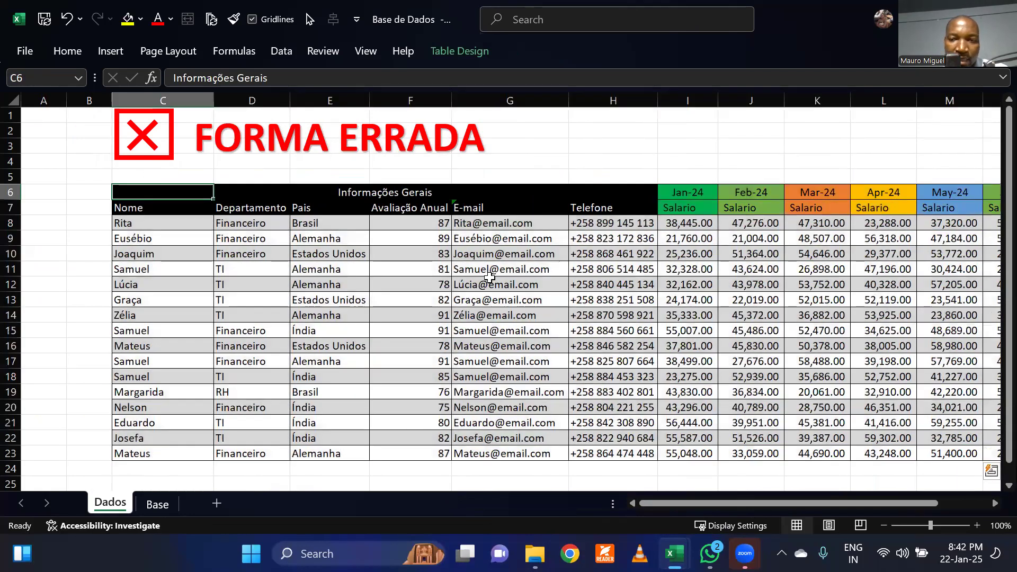
{"action": "key", "text": "ctrl+Down"}
{"action": "left_click_drag", "start_coordinate": [190, 206], "coordinate": [990, 407]}
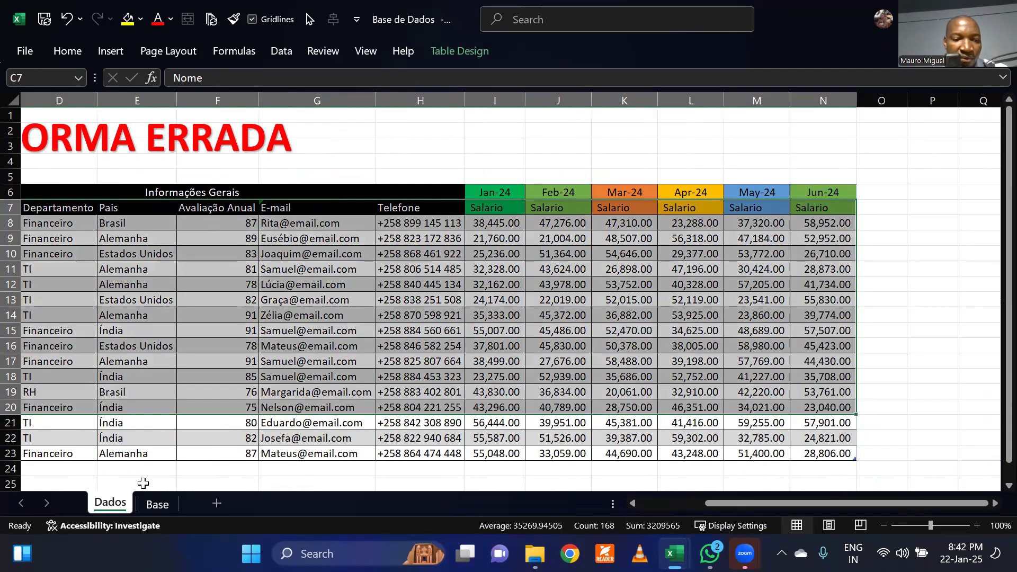
Step: Insert a 2-D clustered column chart from the departmental salary PivotTable on the Base sheet and place it over the source table
{"action": "left_click", "coordinate": [159, 504]}
{"action": "left_click", "coordinate": [153, 147]}
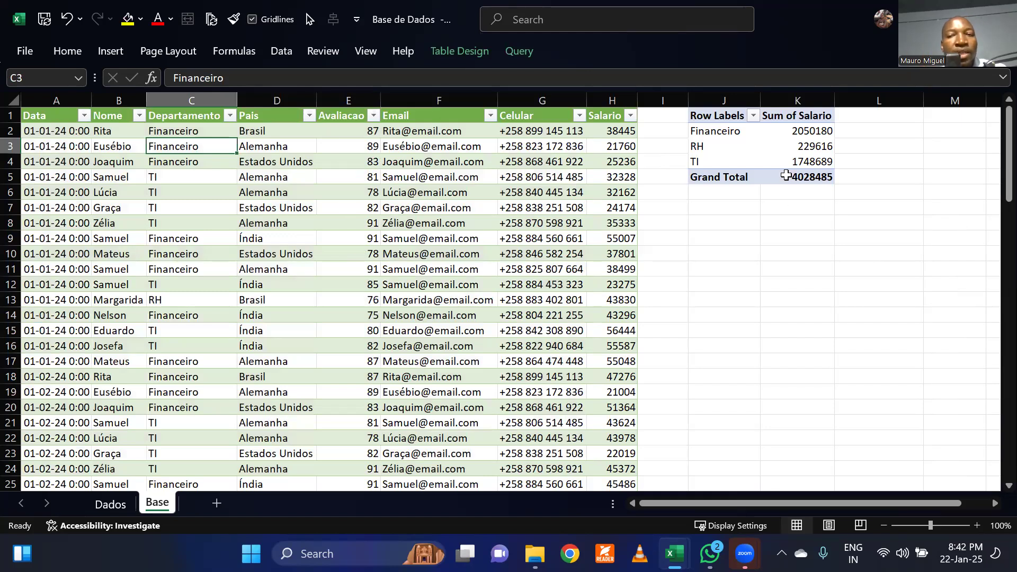
{"action": "left_click", "coordinate": [780, 144]}
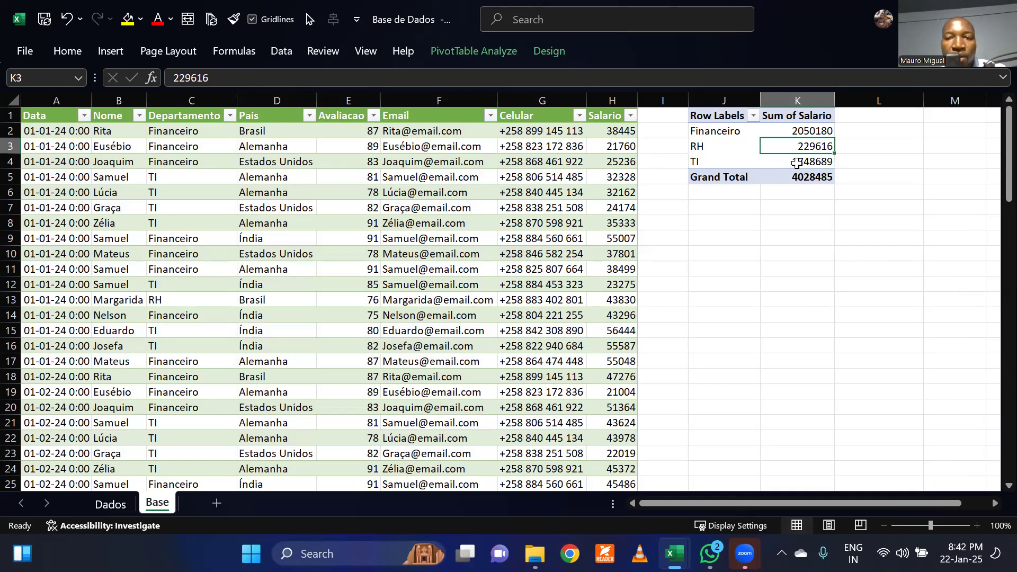
{"action": "left_click", "coordinate": [100, 50]}
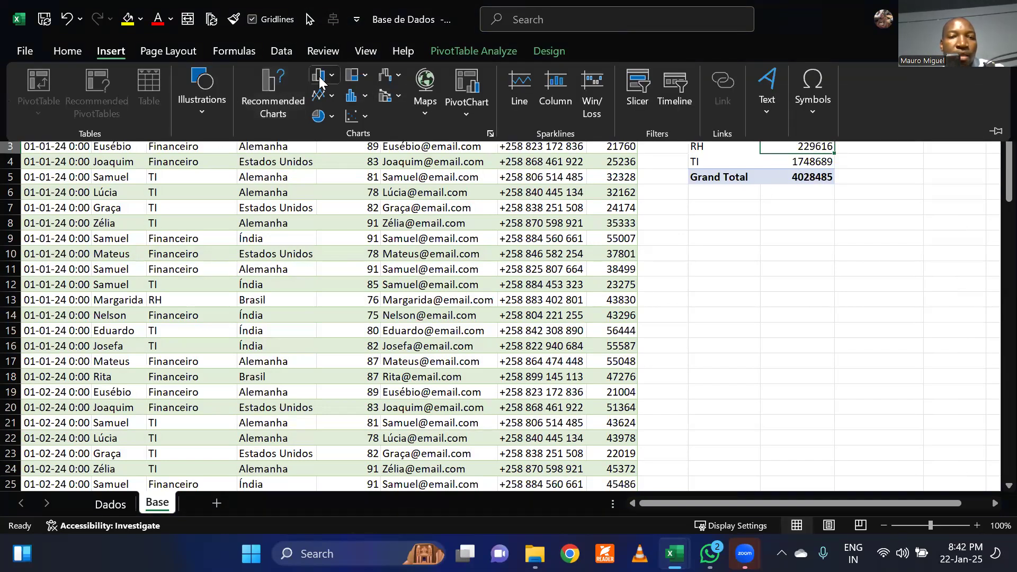
{"action": "left_click", "coordinate": [320, 80]}
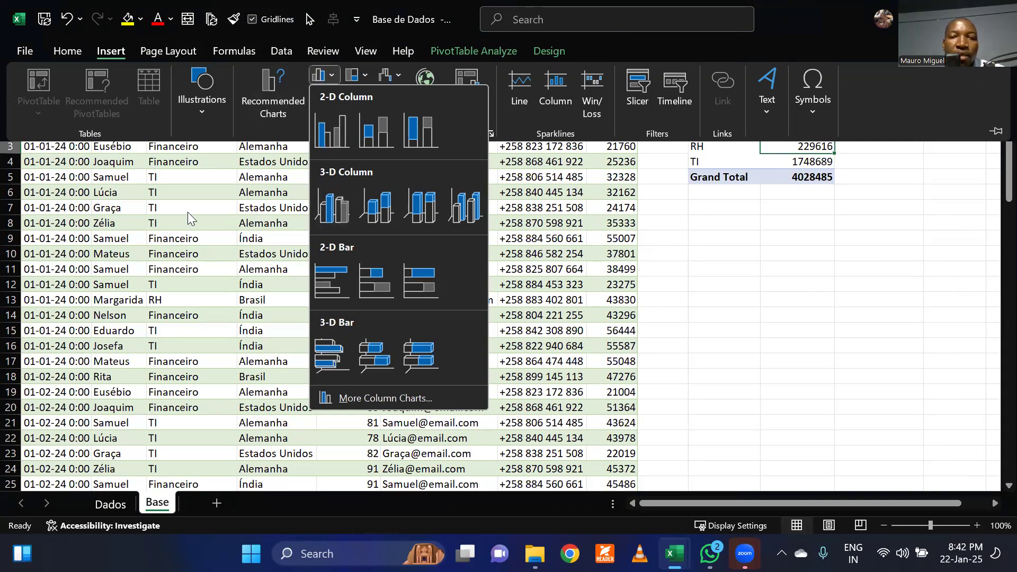
{"action": "left_click", "coordinate": [338, 130]}
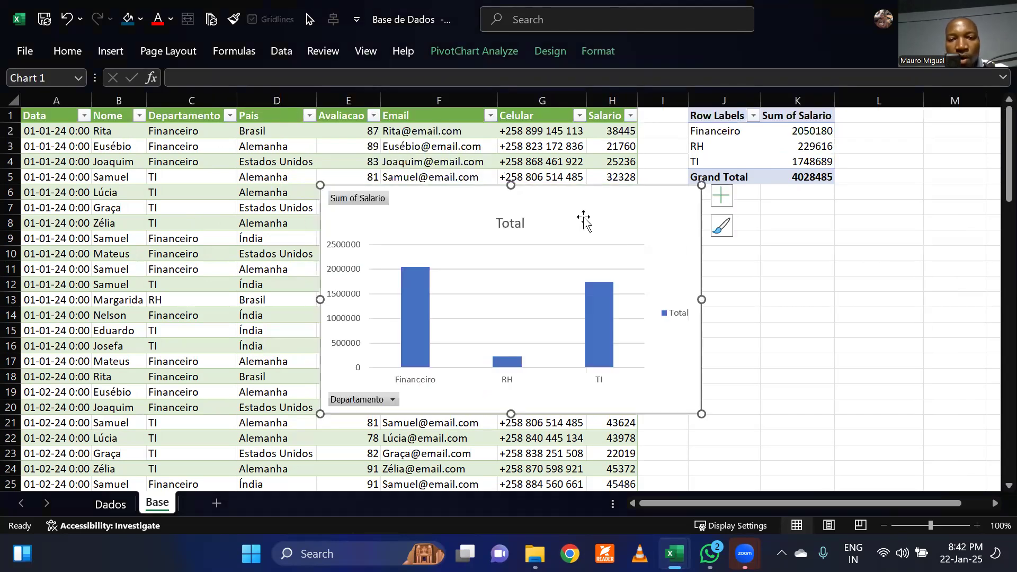
{"action": "left_click_drag", "start_coordinate": [569, 197], "coordinate": [475, 161]}
Step: Remove the vertical axis, legend and horizontal gridlines from the salary PivotChart
{"action": "left_click", "coordinate": [250, 236]}
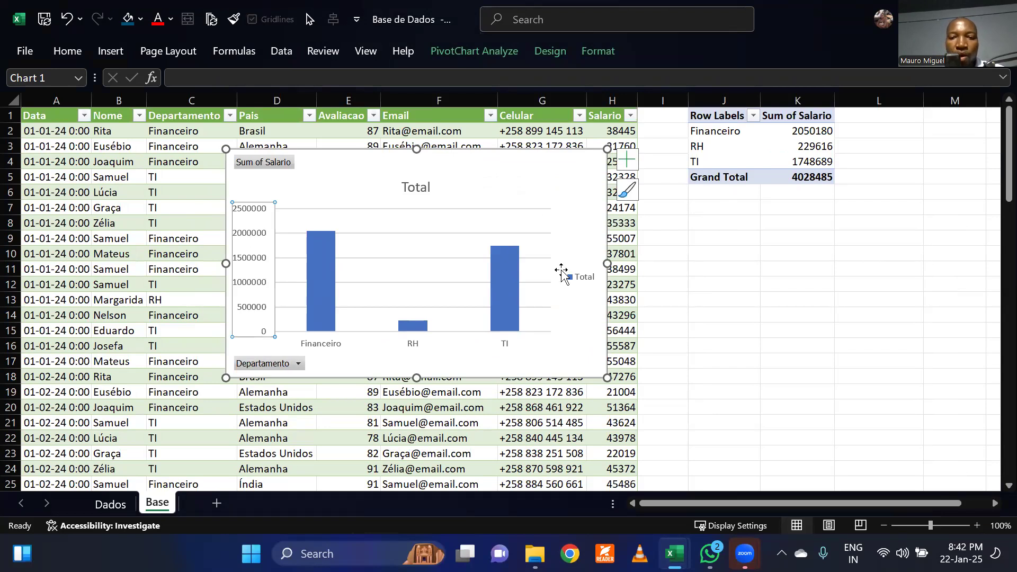
{"action": "left_click", "coordinate": [584, 330]}
{"action": "left_click", "coordinate": [241, 254]}
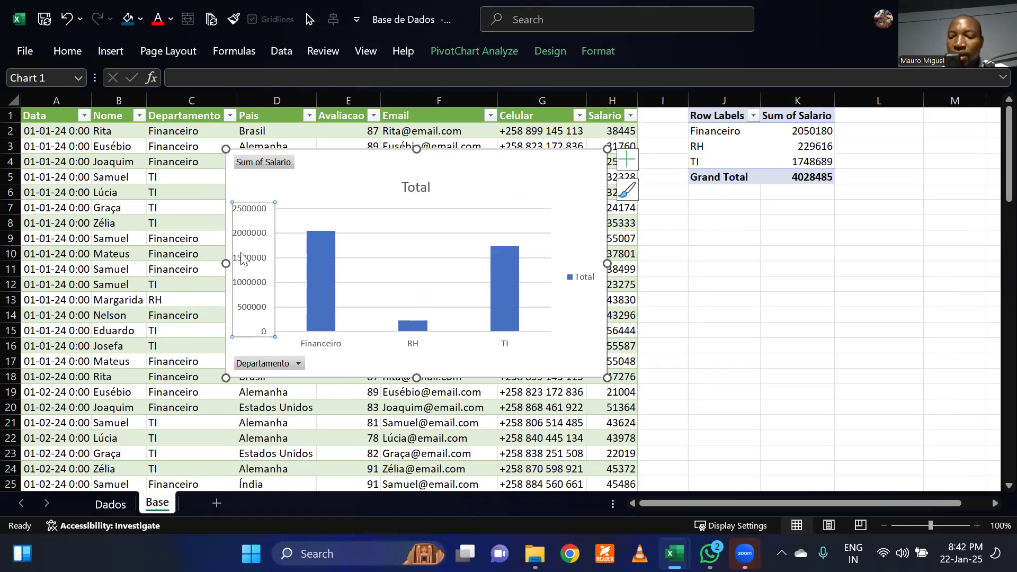
{"action": "key", "text": "Delete"}
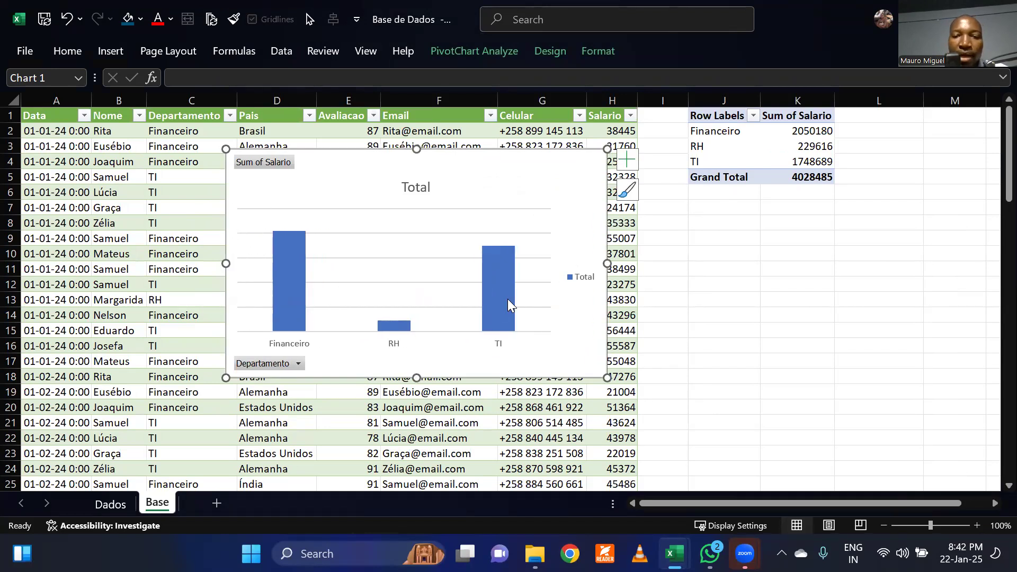
{"action": "left_click", "coordinate": [570, 280]}
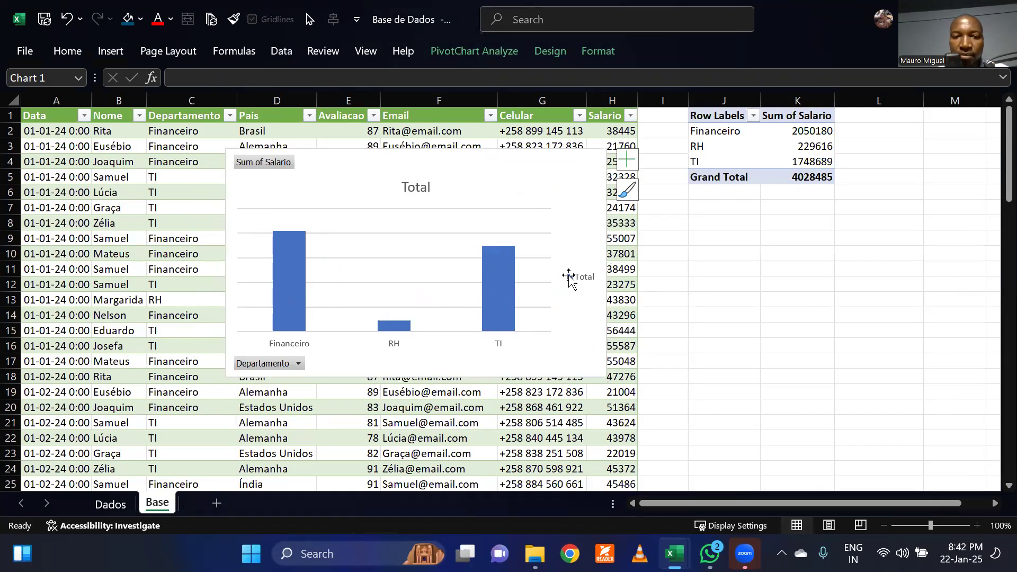
{"action": "key", "text": "Delete"}
{"action": "left_click", "coordinate": [408, 234]}
{"action": "key", "text": "Delete"}
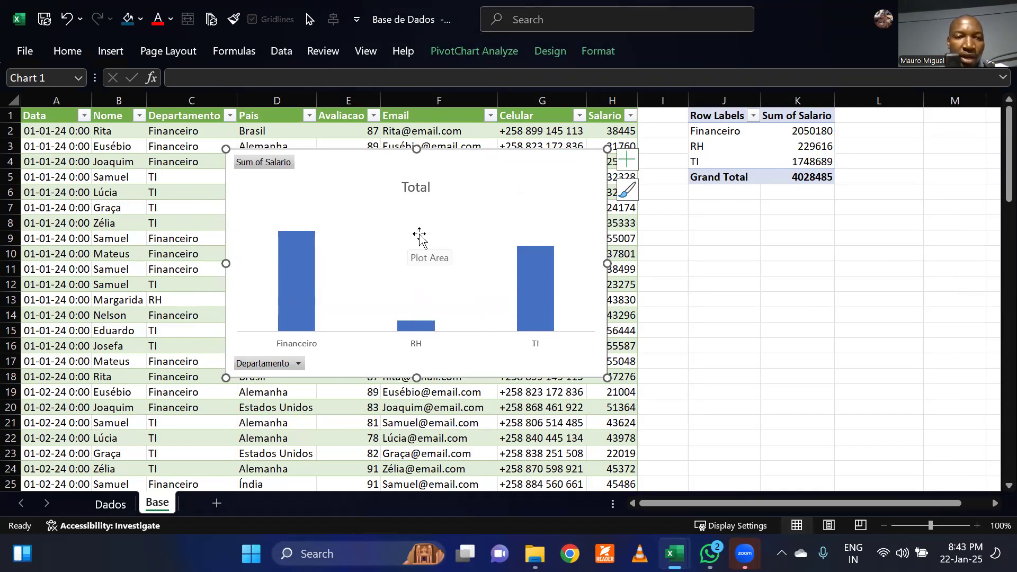
Step: Hide all field buttons on the salary PivotChart and deselect it
{"action": "right_click", "coordinate": [254, 162]}
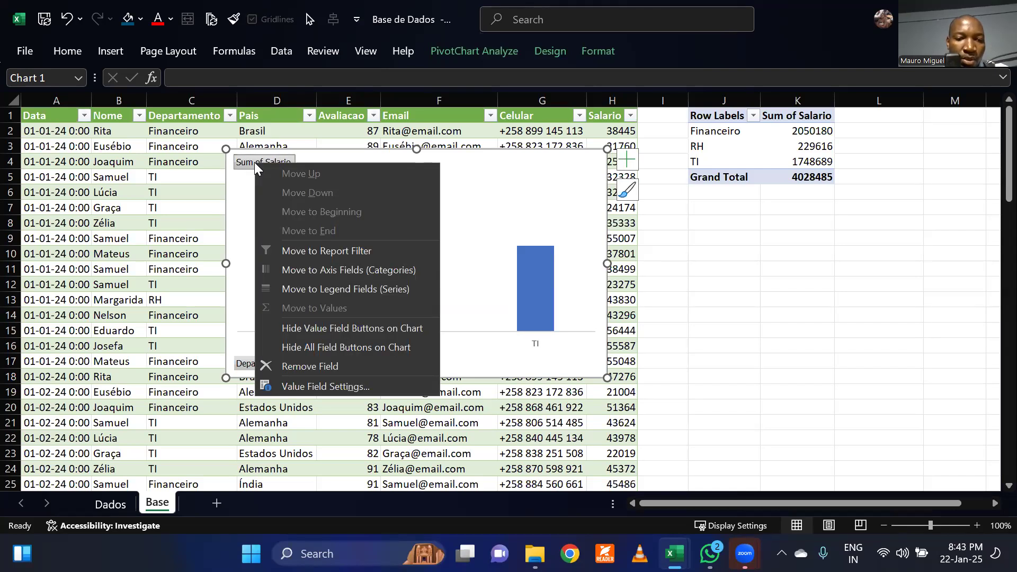
{"action": "left_click", "coordinate": [305, 347]}
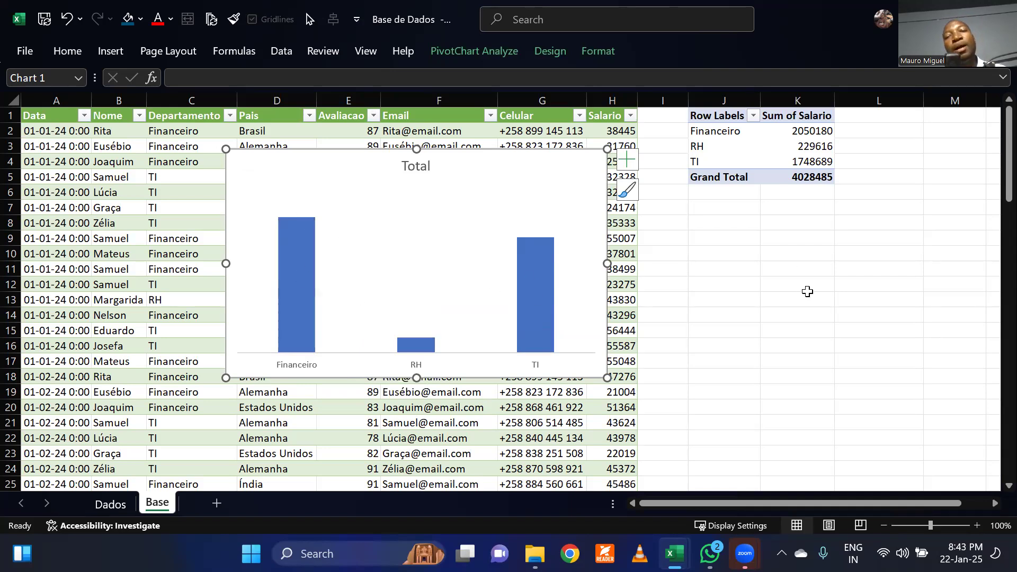
{"action": "left_click", "coordinate": [530, 274]}
{"action": "left_click", "coordinate": [840, 298]}
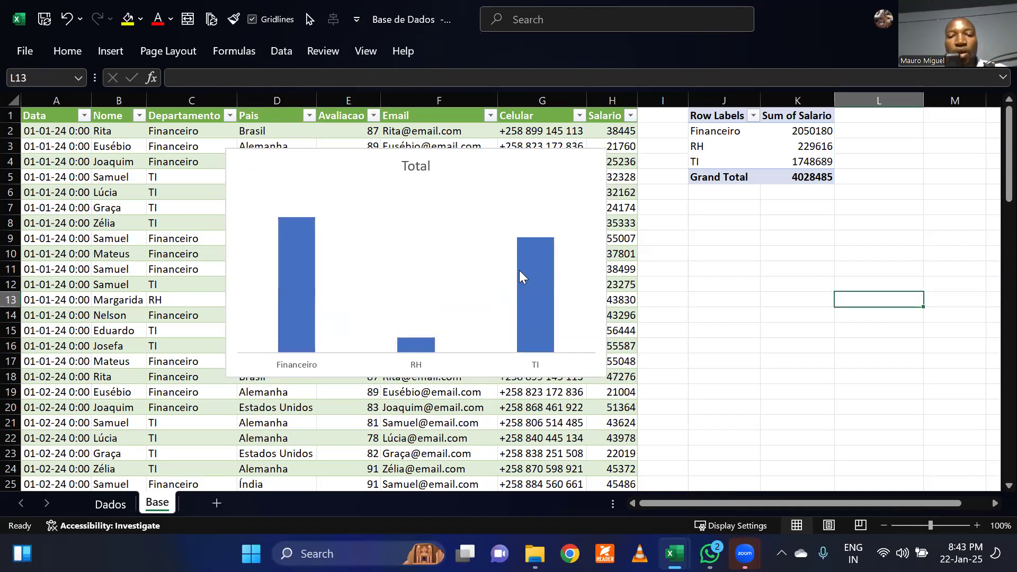
Step: Add data labels to the Total series columns in the PivotChart and deselect the chart
{"action": "left_click", "coordinate": [525, 265]}
{"action": "right_click", "coordinate": [525, 265]}
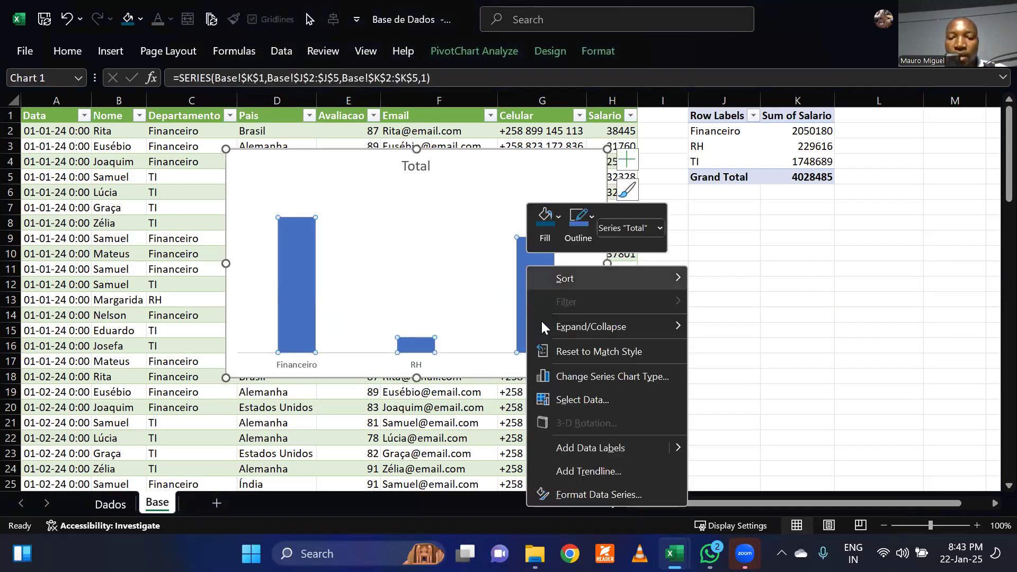
{"action": "left_click", "coordinate": [603, 447]}
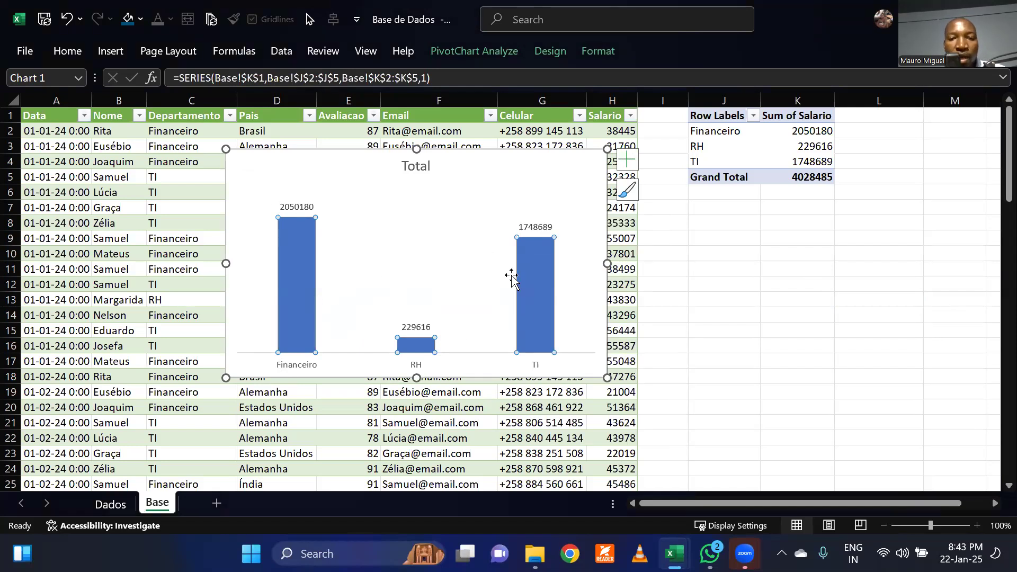
{"action": "left_click", "coordinate": [735, 237]}
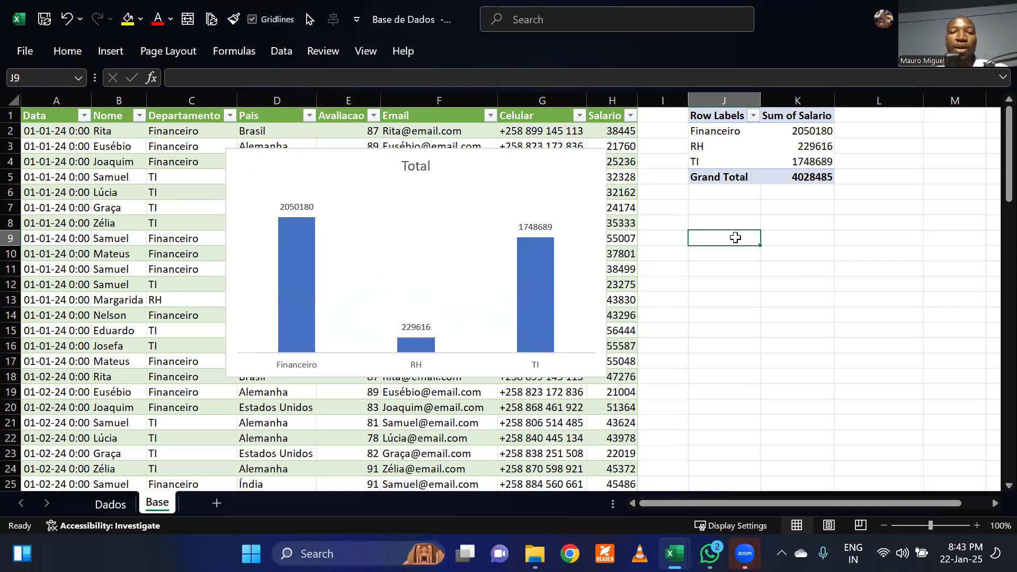
{"action": "left_click", "coordinate": [722, 376]}
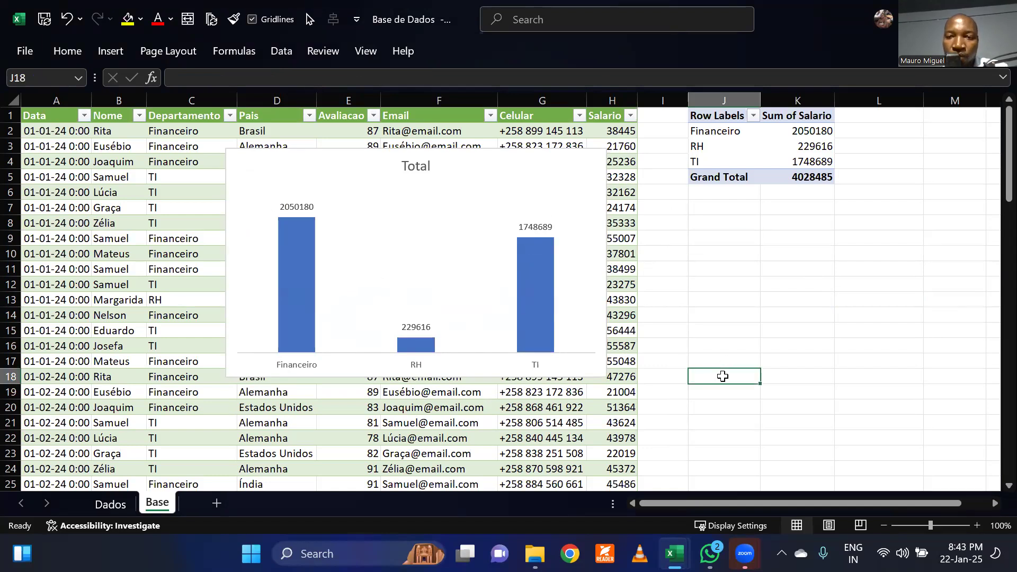
{"action": "left_click", "coordinate": [723, 330]}
Step: Insert a Pais slicer for the salary PivotTable, place it just below the PivotTable, and deselect it
{"action": "left_click", "coordinate": [725, 147]}
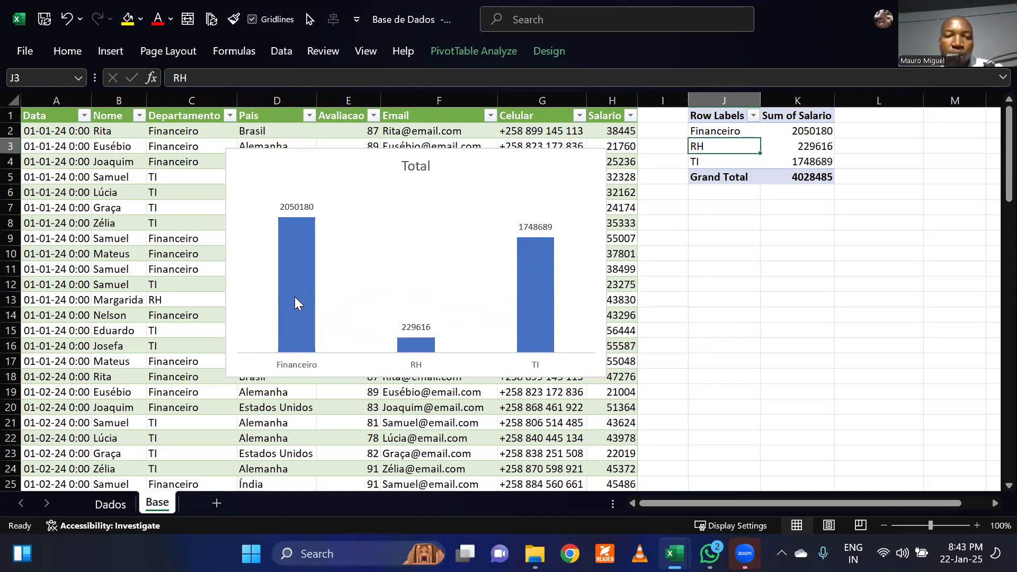
{"action": "mouse_move", "coordinate": [294, 296]}
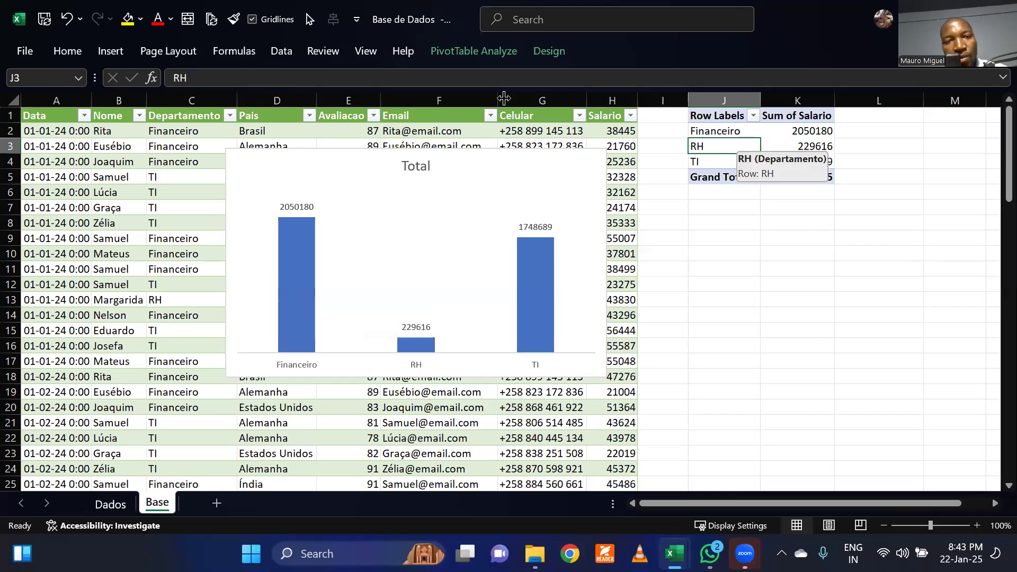
{"action": "left_click", "coordinate": [471, 51]}
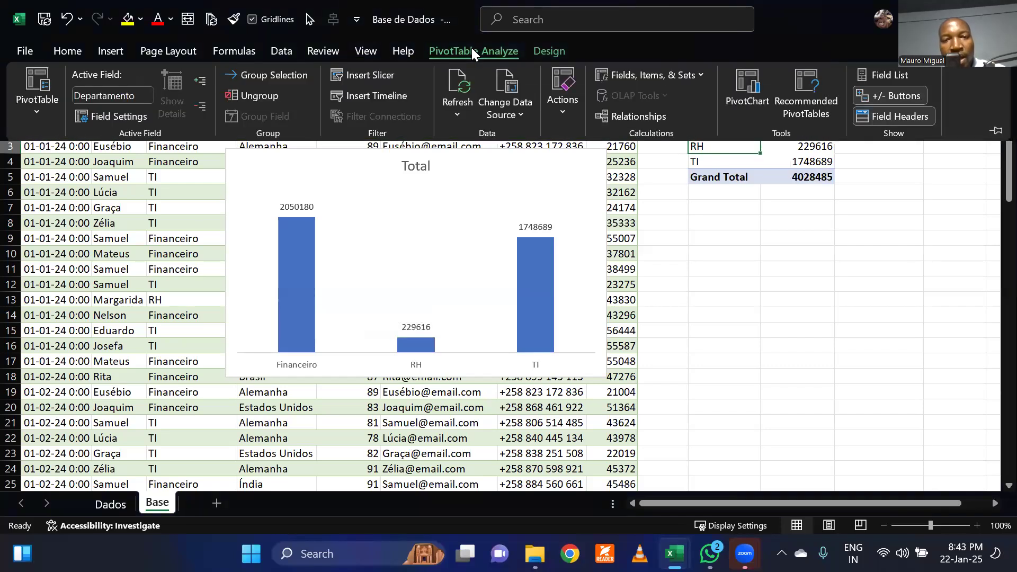
{"action": "left_click", "coordinate": [369, 76]}
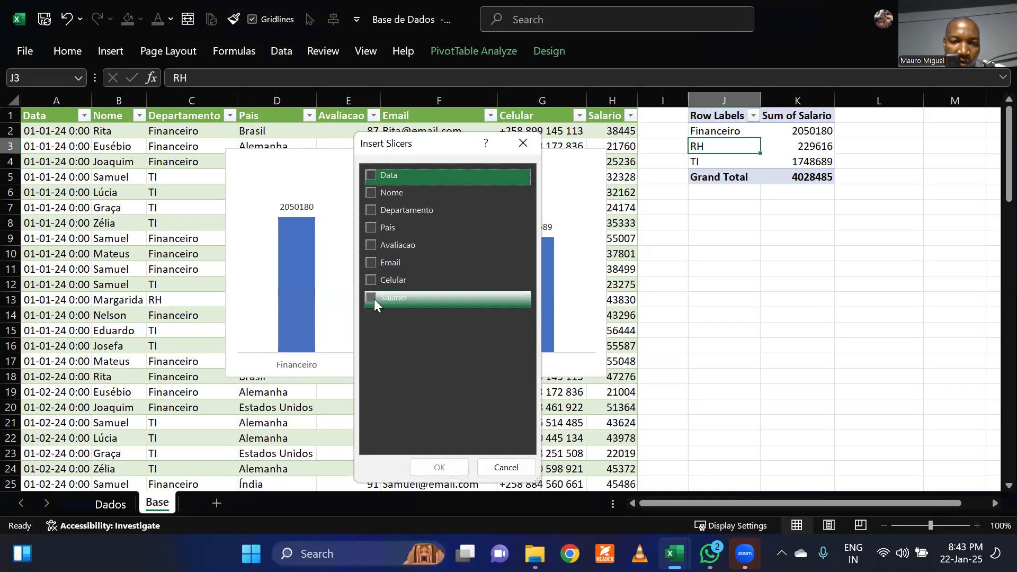
{"action": "left_click", "coordinate": [370, 228]}
{"action": "left_click", "coordinate": [440, 467]}
{"action": "left_click_drag", "start_coordinate": [480, 207], "coordinate": [726, 209]}
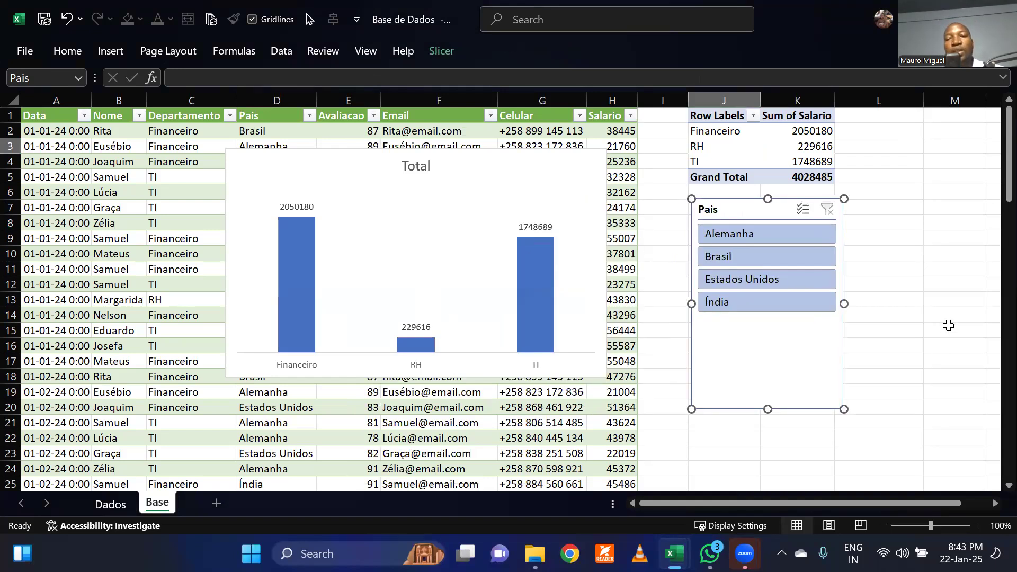
{"action": "left_click", "coordinate": [948, 325]}
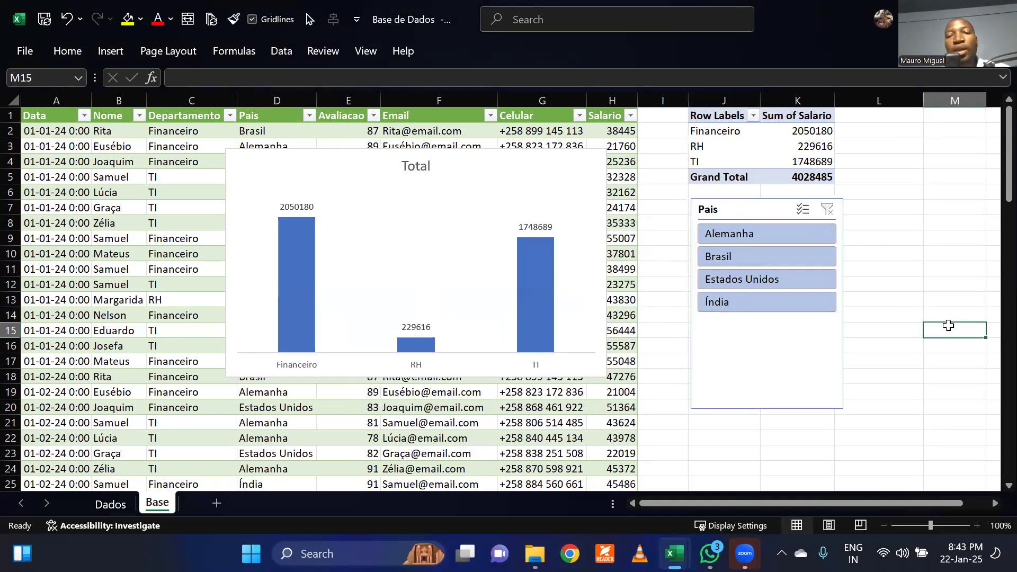
Step: Filter the salary summary with the Pais slicer by Alemanha, Brasil, Estados Unidos and Índia in turn, ending on Estados Unidos
{"action": "left_click", "coordinate": [763, 236]}
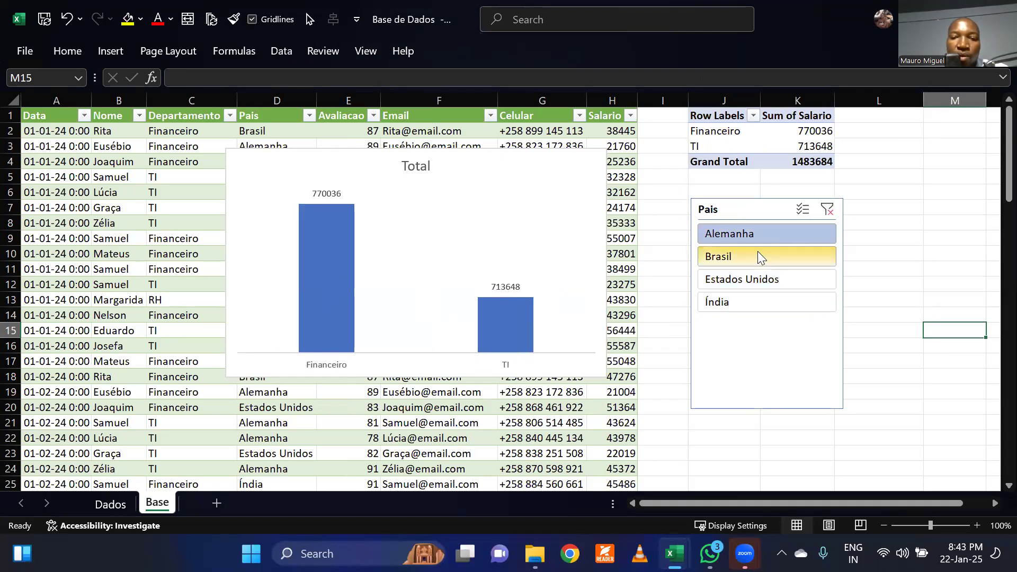
{"action": "left_click", "coordinate": [757, 251]}
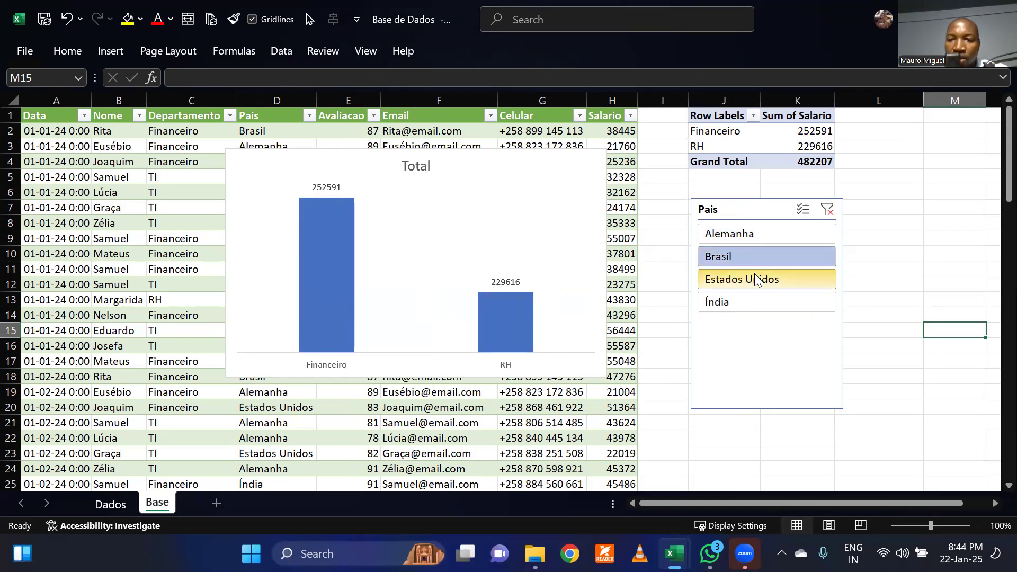
{"action": "left_click", "coordinate": [756, 278]}
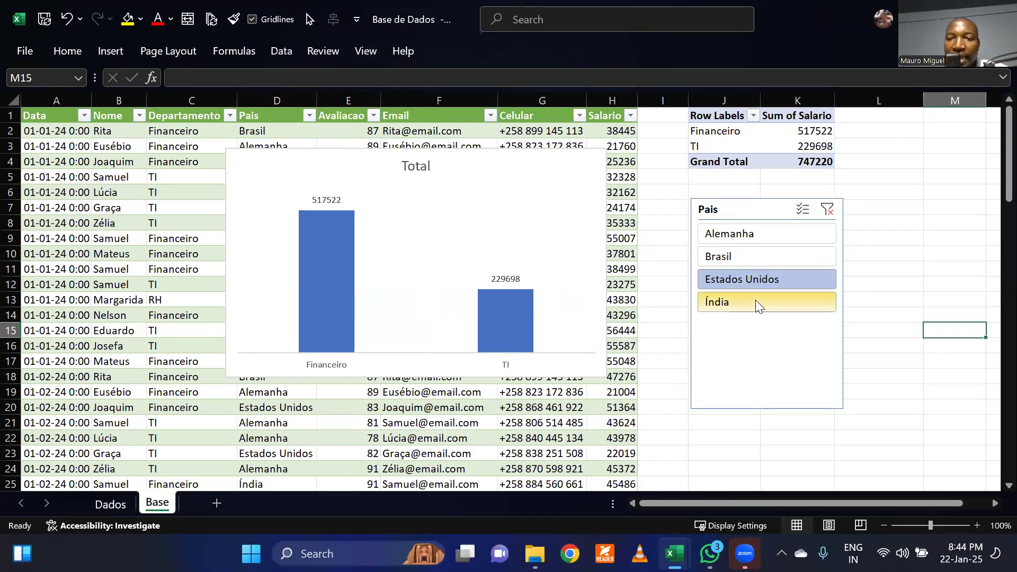
{"action": "left_click", "coordinate": [756, 302]}
{"action": "left_click", "coordinate": [758, 277]}
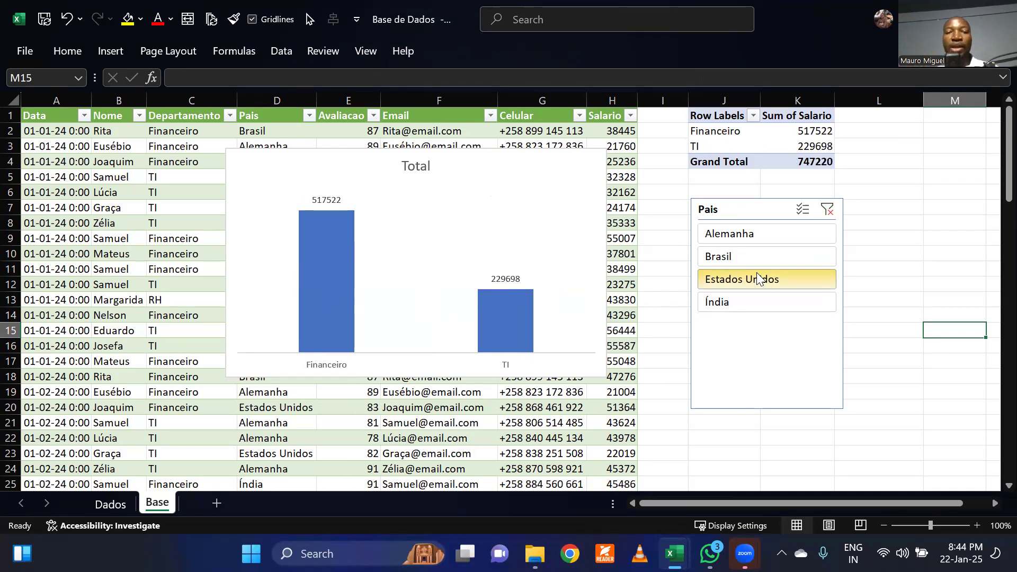
{"action": "left_click", "coordinate": [892, 299]}
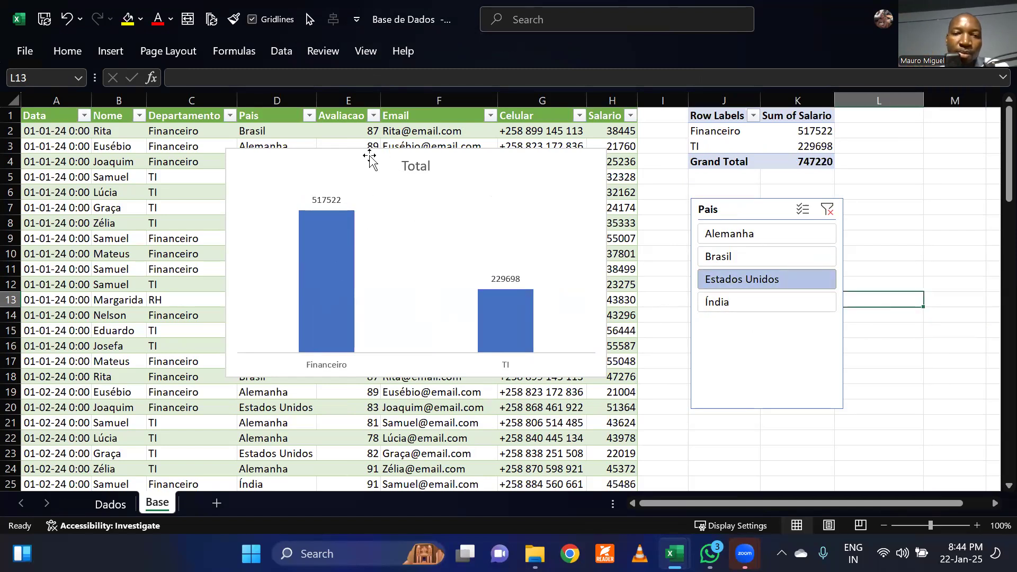
Step: Move the PivotChart off the source table to the area below the PivotTable, behind the Pais slicer, and deselect it
{"action": "left_click", "coordinate": [335, 159]}
{"action": "left_click_drag", "start_coordinate": [335, 159], "coordinate": [753, 244]}
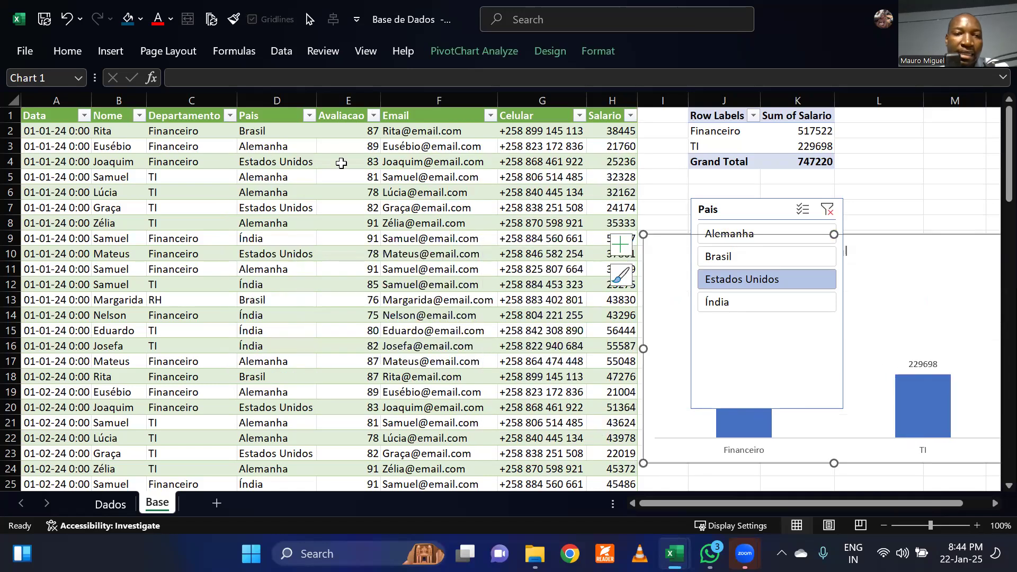
{"action": "left_click", "coordinate": [354, 282]}
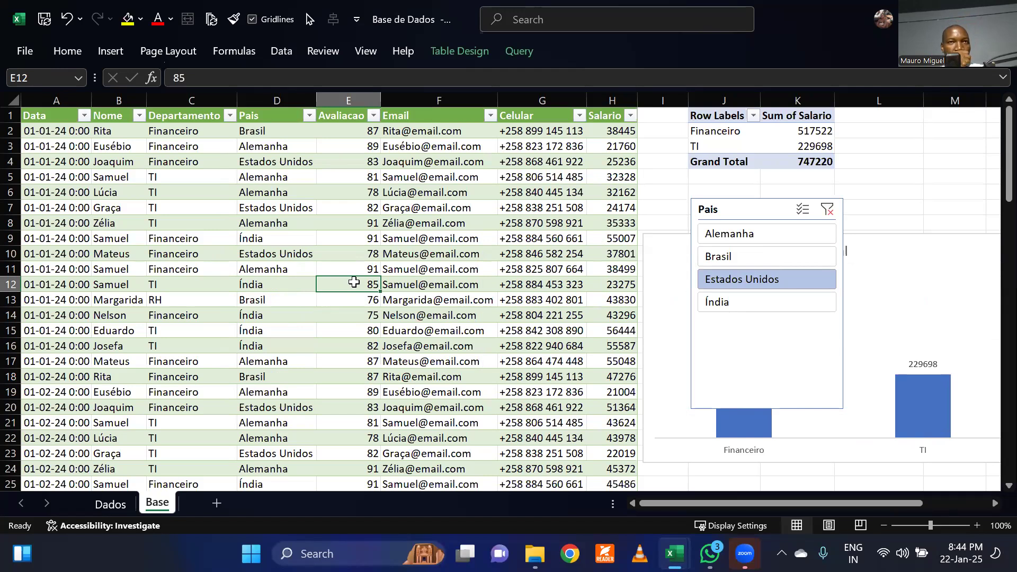
{"action": "left_click", "coordinate": [424, 265]}
Step: Show the wide monthly table on the Dados sheet again, from the Nome column through the Jun-24 salaries
{"action": "left_click", "coordinate": [110, 504]}
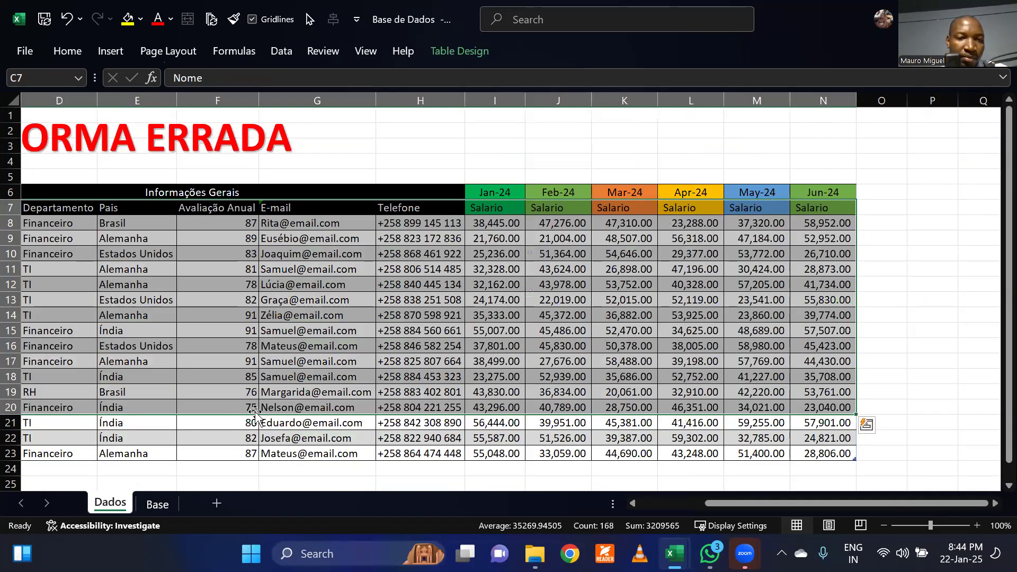
{"action": "left_click", "coordinate": [426, 395]}
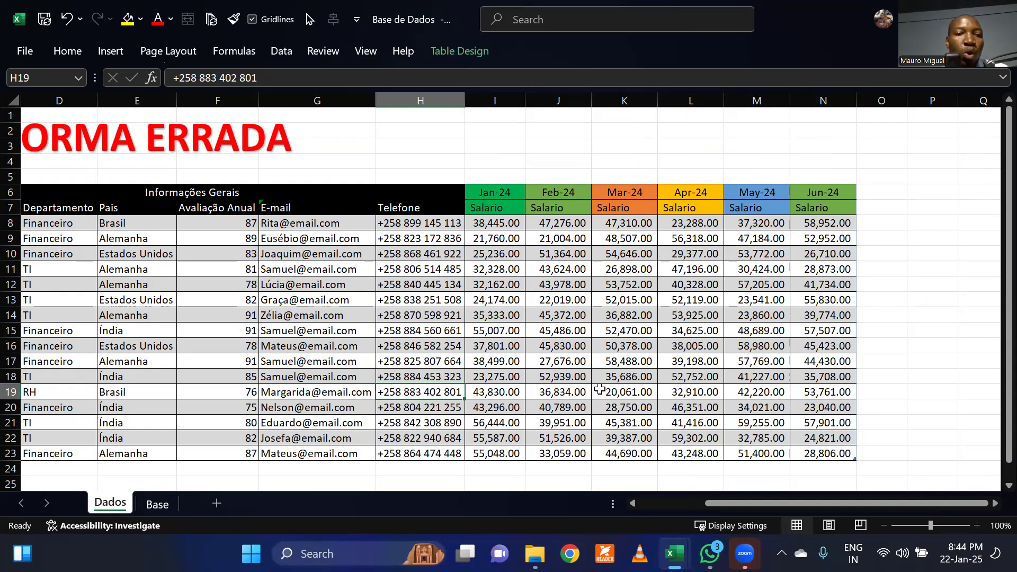
{"action": "left_click", "coordinate": [357, 408]}
{"action": "left_click_drag", "start_coordinate": [709, 508], "coordinate": [663, 514]}
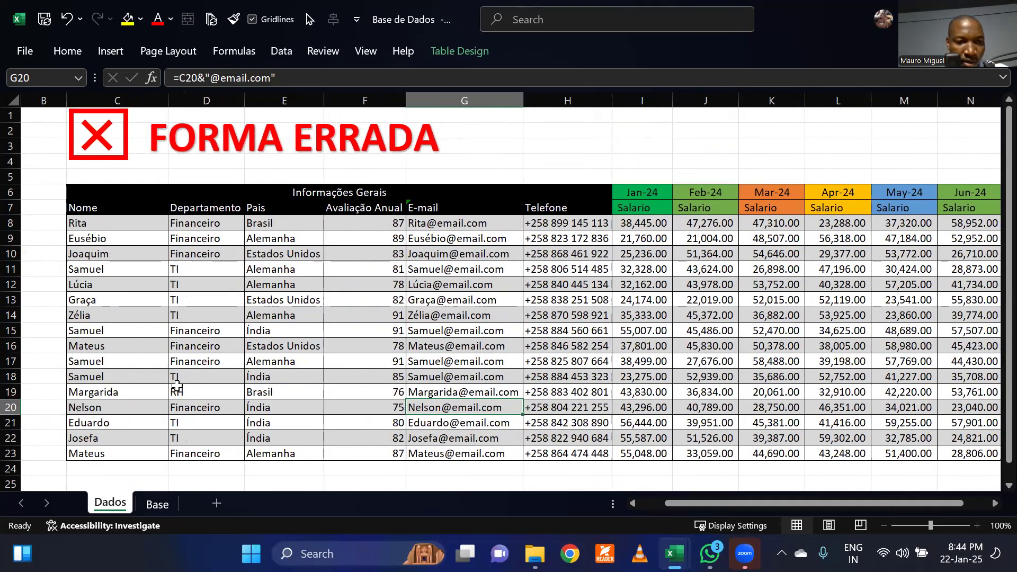
Step: Copy the record in C12:N12 of the Dados sheet and paste it into row 24, directly below the table's last row
{"action": "left_click_drag", "start_coordinate": [99, 280], "coordinate": [648, 283]}
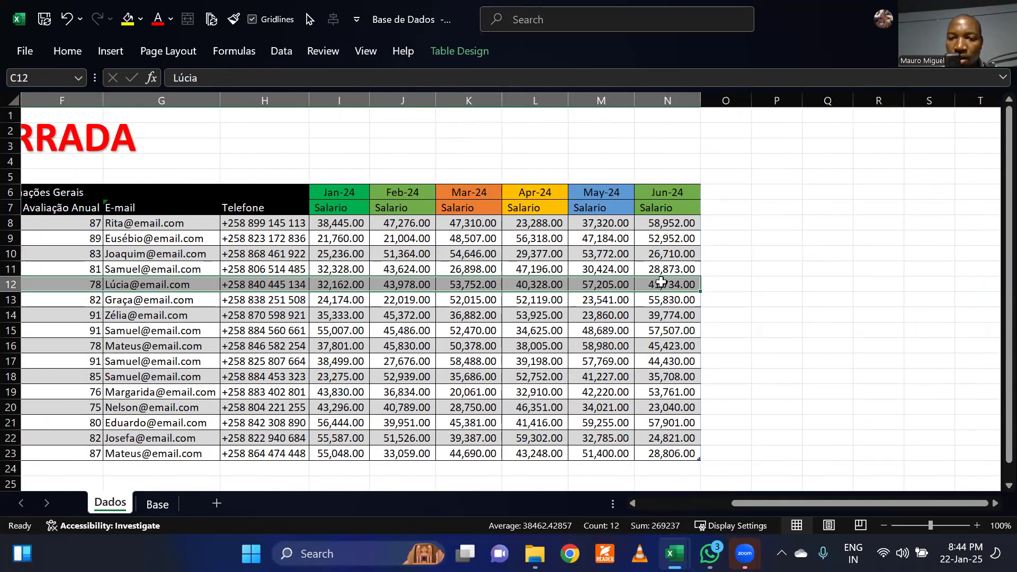
{"action": "key", "text": "ctrl+c"}
{"action": "left_click_drag", "start_coordinate": [779, 506], "coordinate": [667, 510]}
{"action": "scroll", "coordinate": [150, 430], "scroll_direction": "down", "scroll_amount": 1}
{"action": "left_click", "coordinate": [151, 435]}
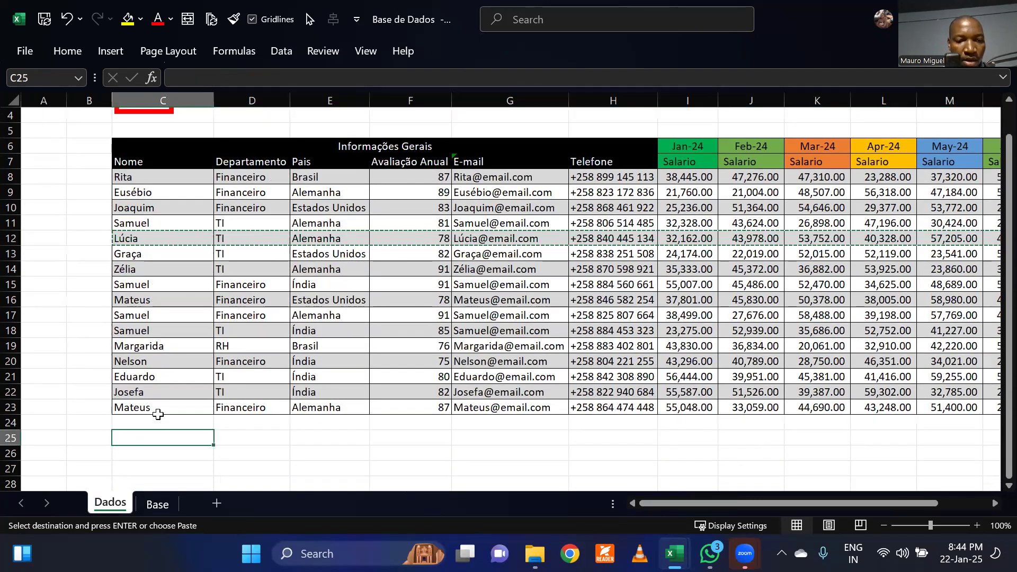
{"action": "left_click_drag", "start_coordinate": [156, 411], "coordinate": [159, 428]}
{"action": "left_click", "coordinate": [158, 423]}
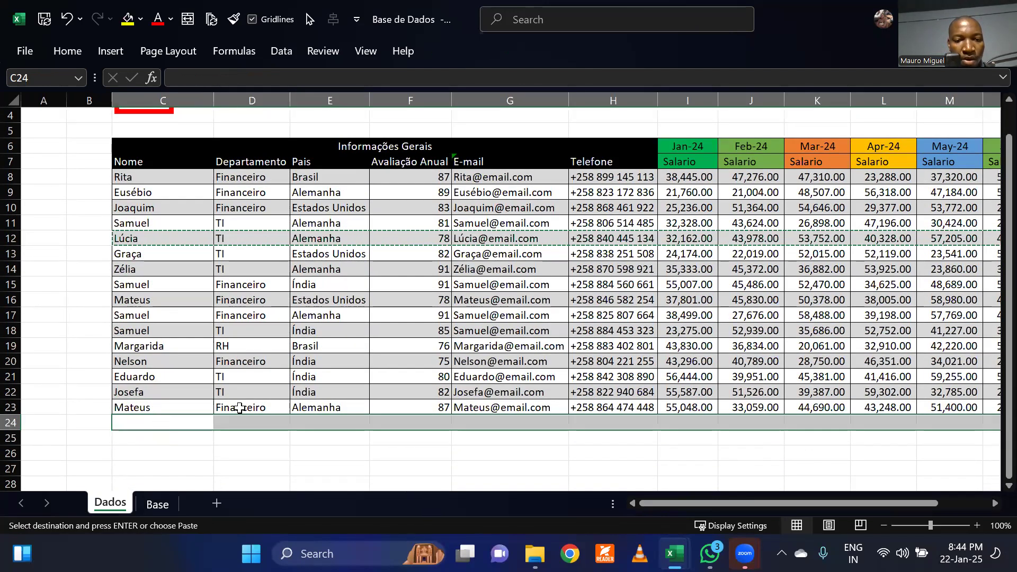
{"action": "key", "text": "ctrl+v"}
{"action": "left_click", "coordinate": [248, 393]}
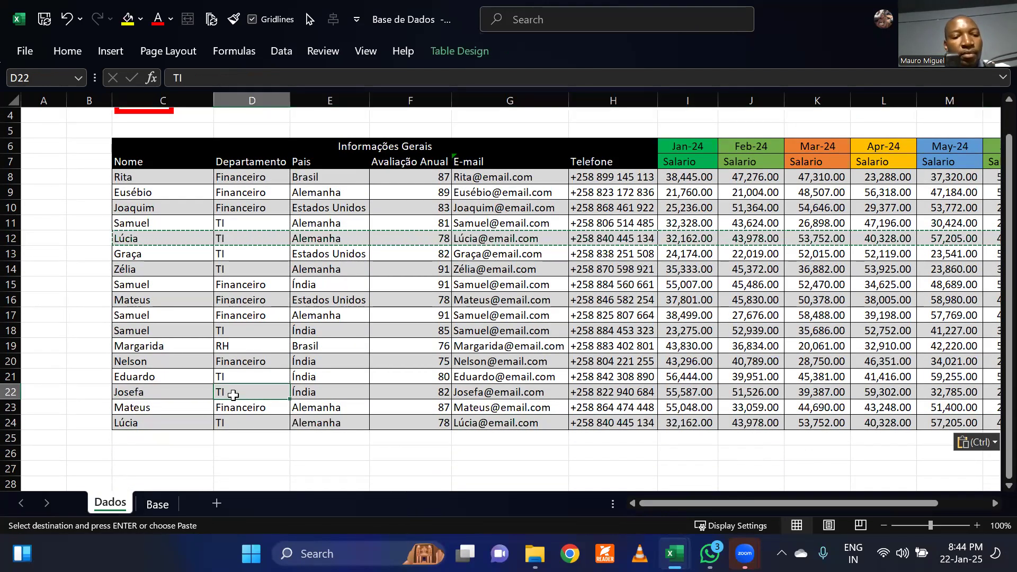
Step: Replace the name in the Nome cell of row 24 with the new employee's first name
{"action": "left_click", "coordinate": [163, 423]}
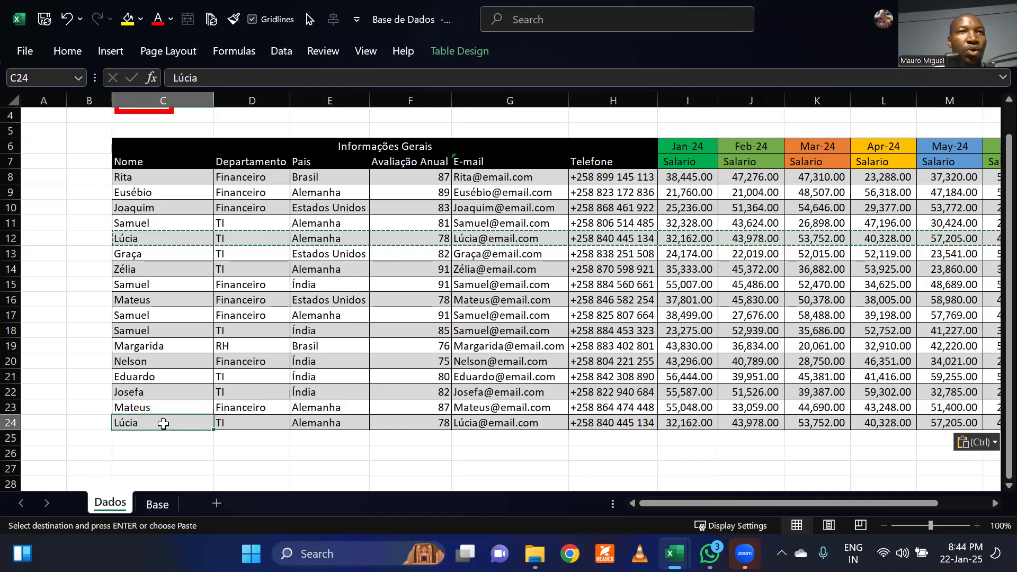
{"action": "type", "text": "orlan"}
{"action": "key", "text": "BackSpace"}
{"action": "key", "text": "BackSpace"}
{"action": "key", "text": "BackSpace"}
{"action": "key", "text": "BackSpace"}
{"action": "key", "text": "BackSpace"}
{"action": "key", "text": "BackSpace"}
{"action": "key", "text": "BackSpace"}
{"action": "type", "text": "Orlando"}
{"action": "key", "text": "Return"}
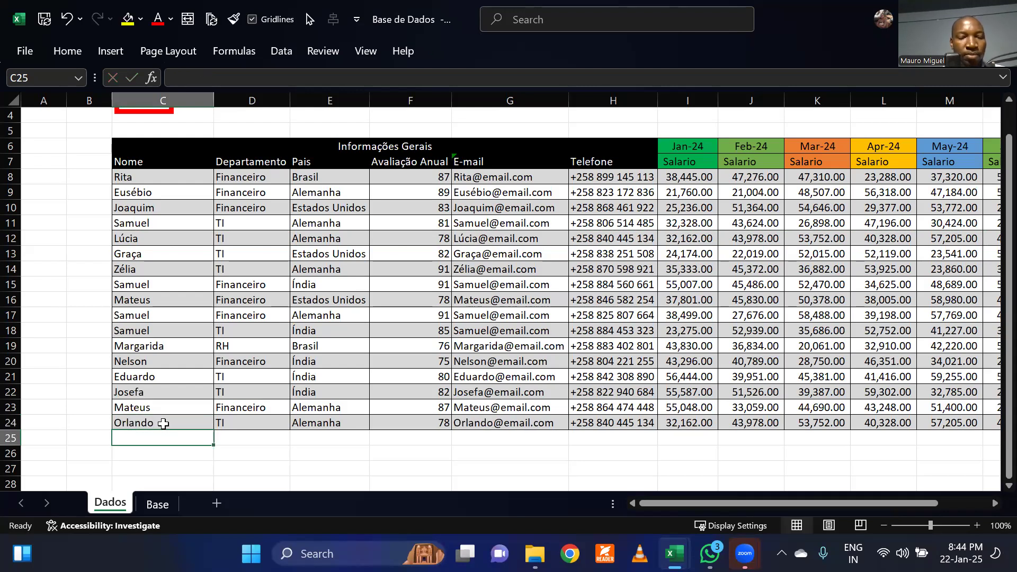
Step: Set the new row's Departamento to Engenharia and its Pais to Brasil
{"action": "left_click", "coordinate": [234, 419]}
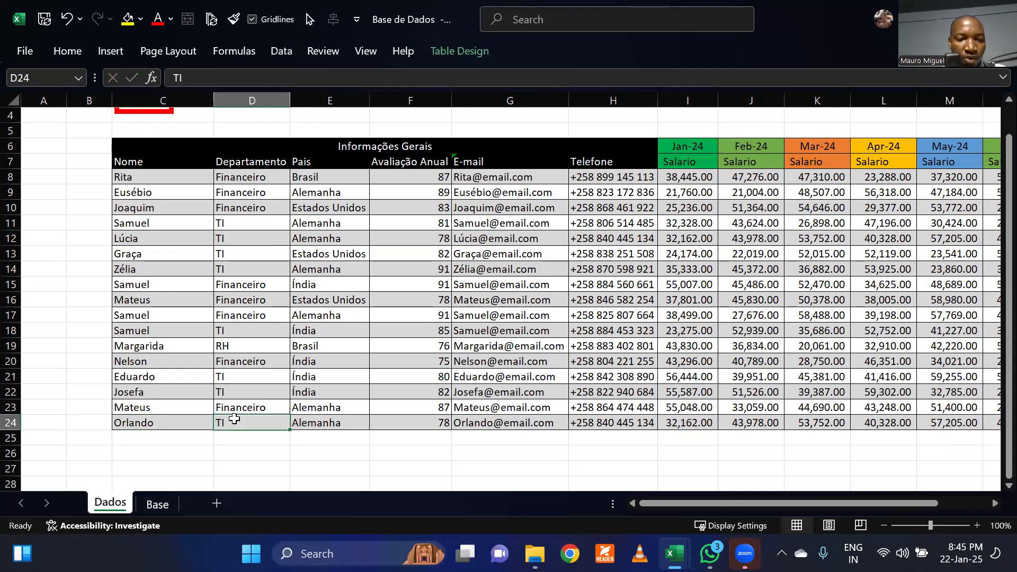
{"action": "type", "text": "Enge"}
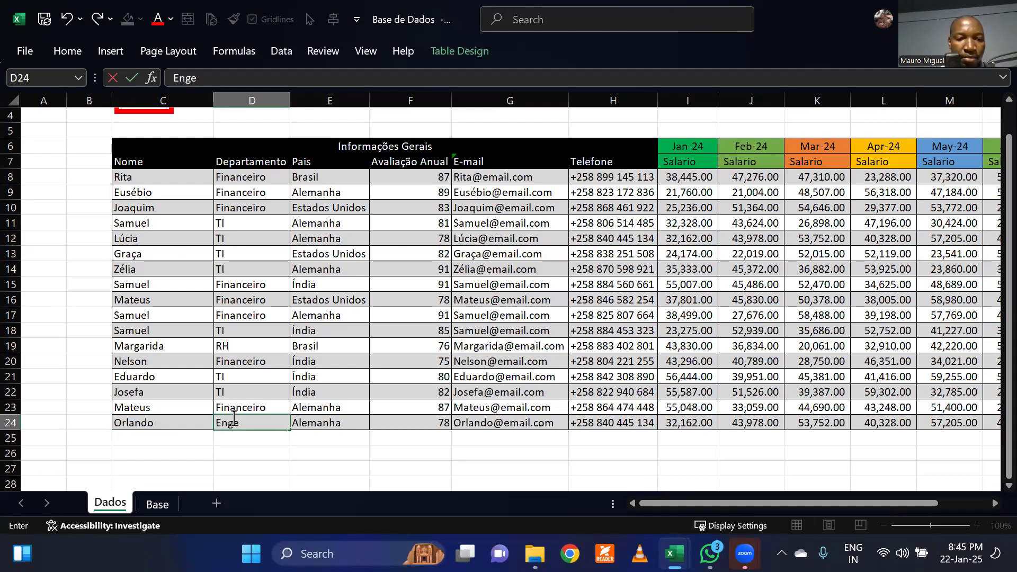
{"action": "type", "text": "nharia"}
{"action": "key", "text": "Tab"}
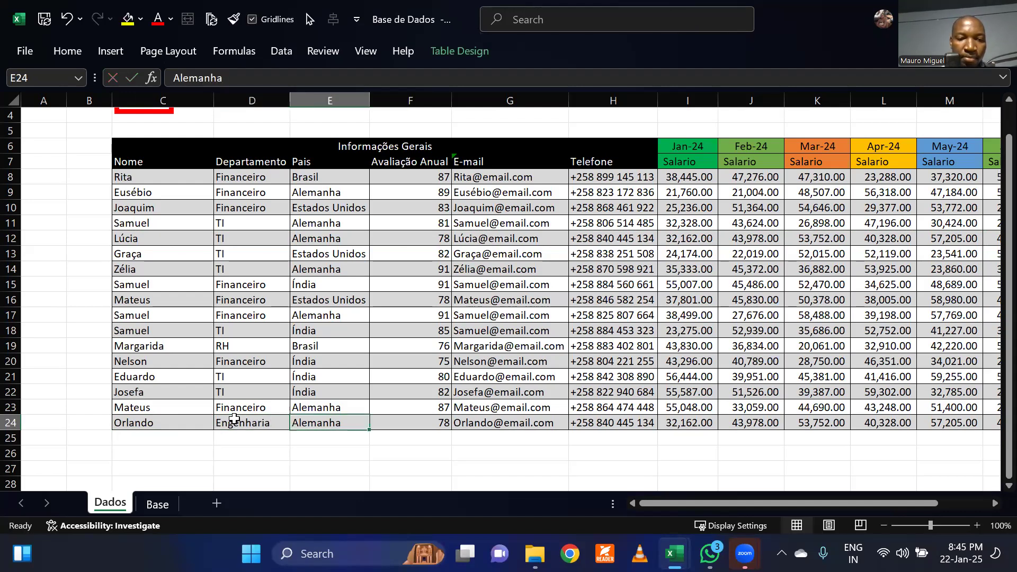
{"action": "type", "text": "Brasil"}
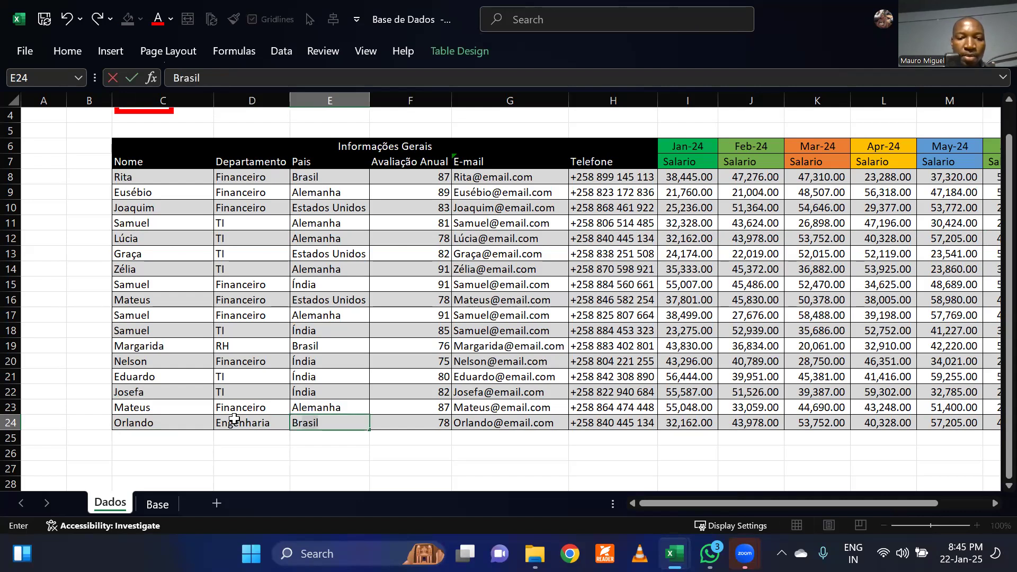
{"action": "key", "text": "Return"}
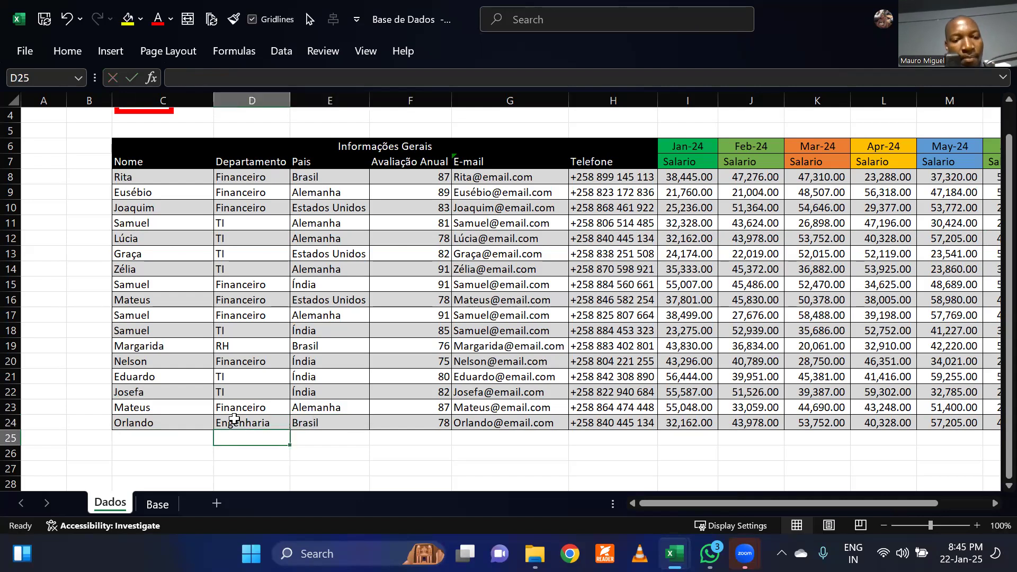
Step: Change the Pais of the new row 24 record to Mozambique
{"action": "left_click_drag", "start_coordinate": [143, 422], "coordinate": [980, 421]}
{"action": "left_click_drag", "start_coordinate": [852, 504], "coordinate": [749, 498]}
{"action": "left_click", "coordinate": [515, 424]}
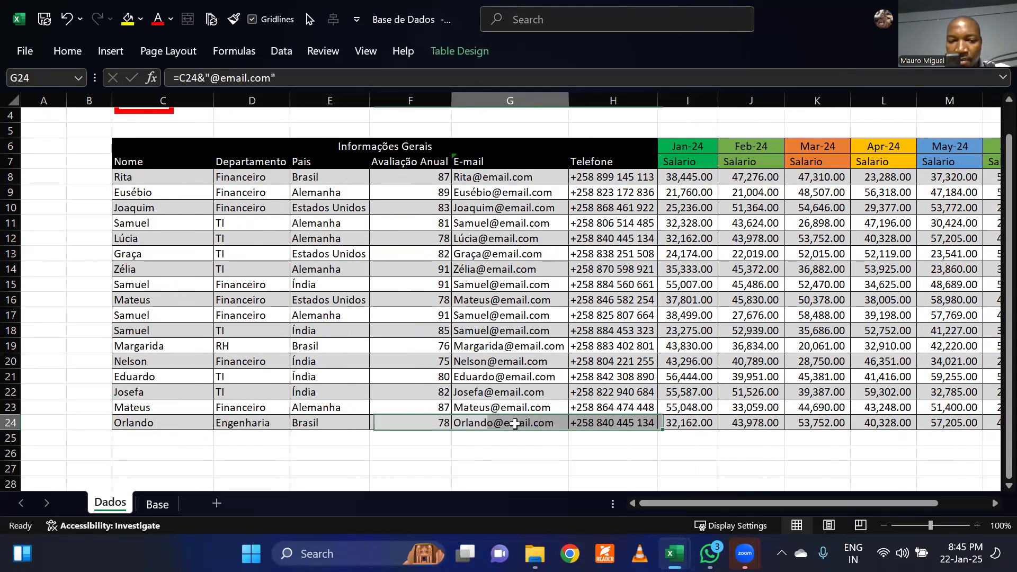
{"action": "left_click", "coordinate": [320, 435]}
{"action": "left_click", "coordinate": [325, 421]}
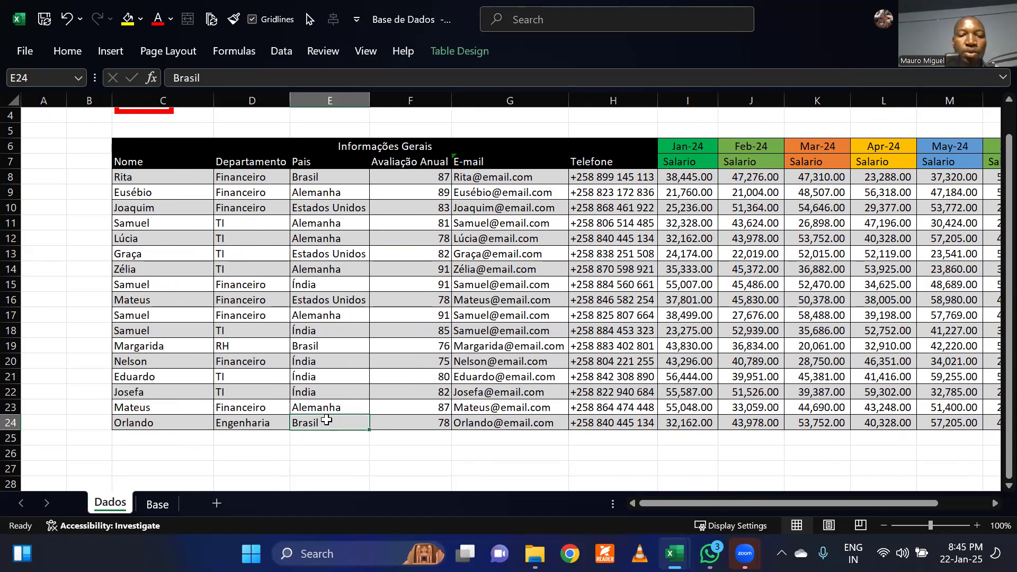
{"action": "type", "text": "Mozambique"}
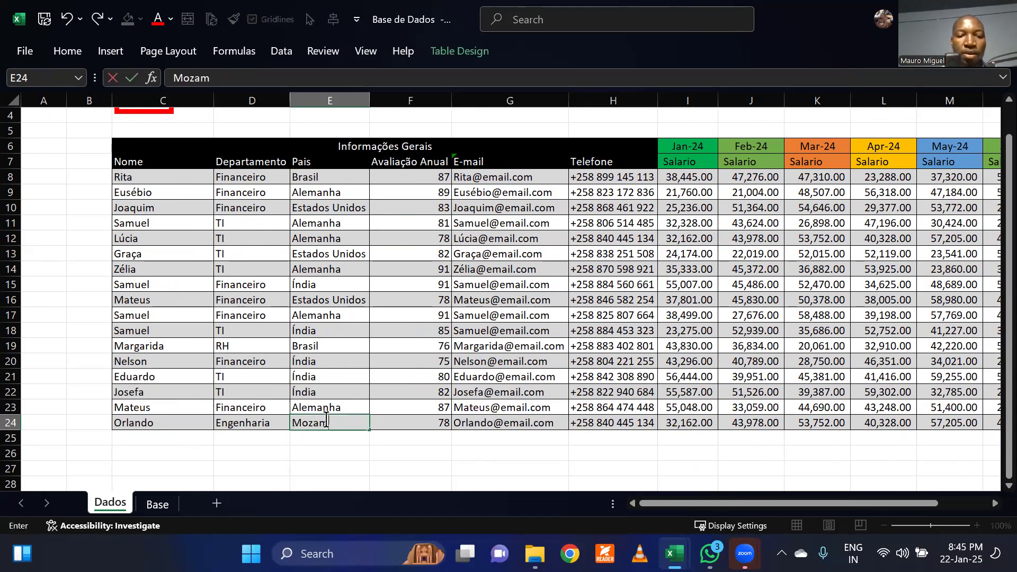
{"action": "key", "text": "Return"}
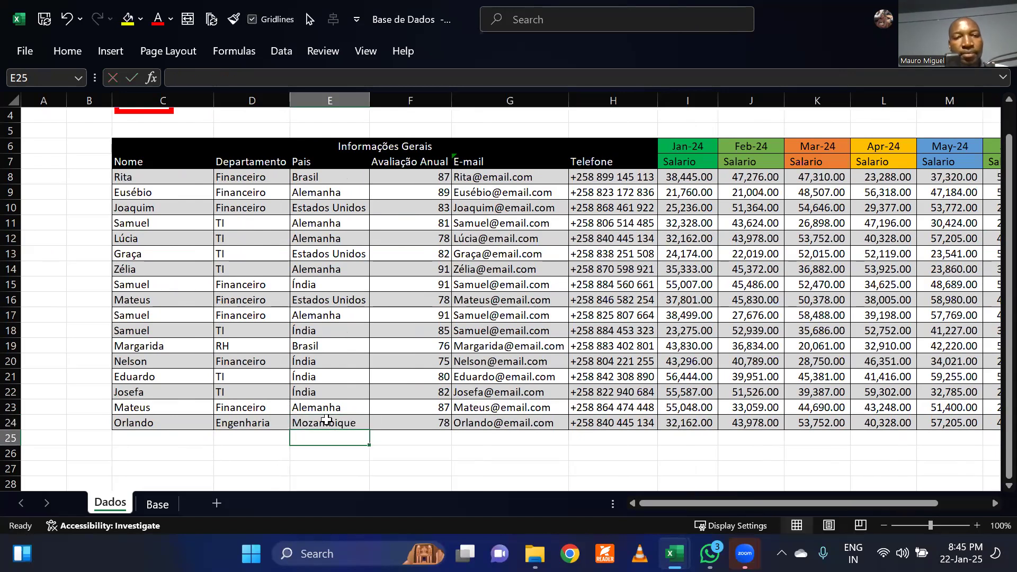
{"action": "left_click", "coordinate": [351, 390]}
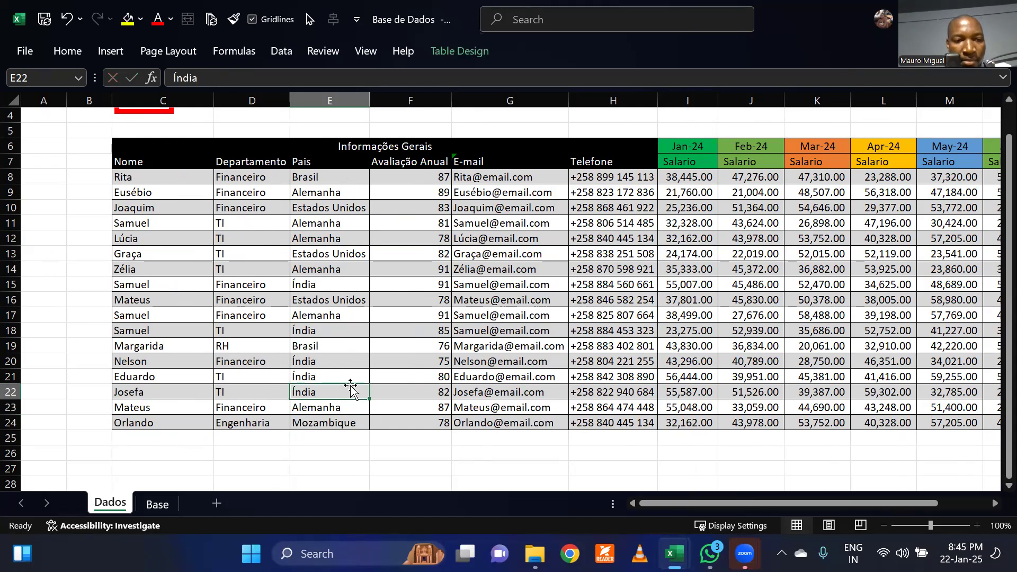
Step: Check the Base table and its Pais slicer against the new row 24 record on the Dados sheet
{"action": "left_click", "coordinate": [157, 504]}
{"action": "left_click", "coordinate": [429, 362]}
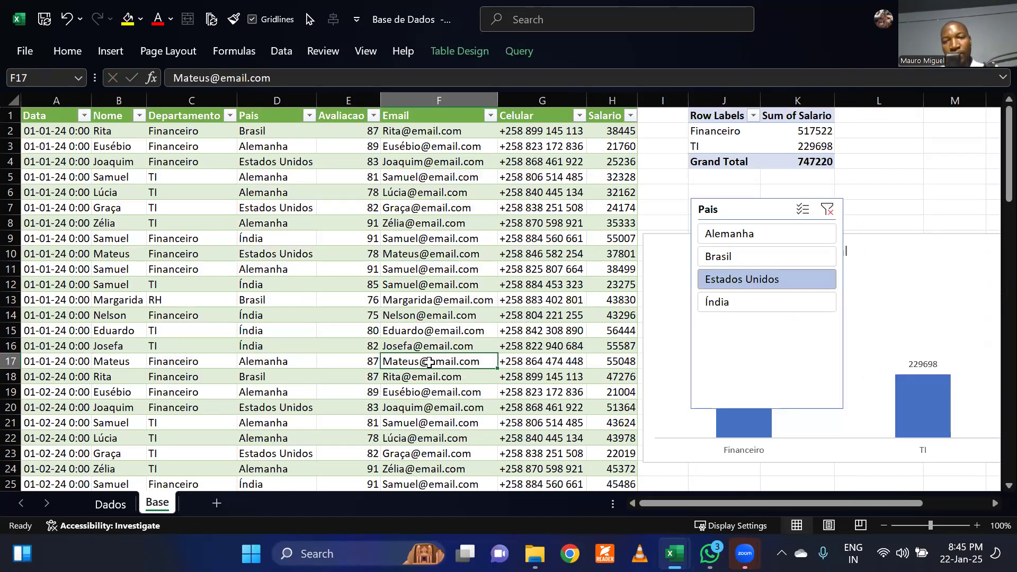
{"action": "left_click", "coordinate": [296, 265]}
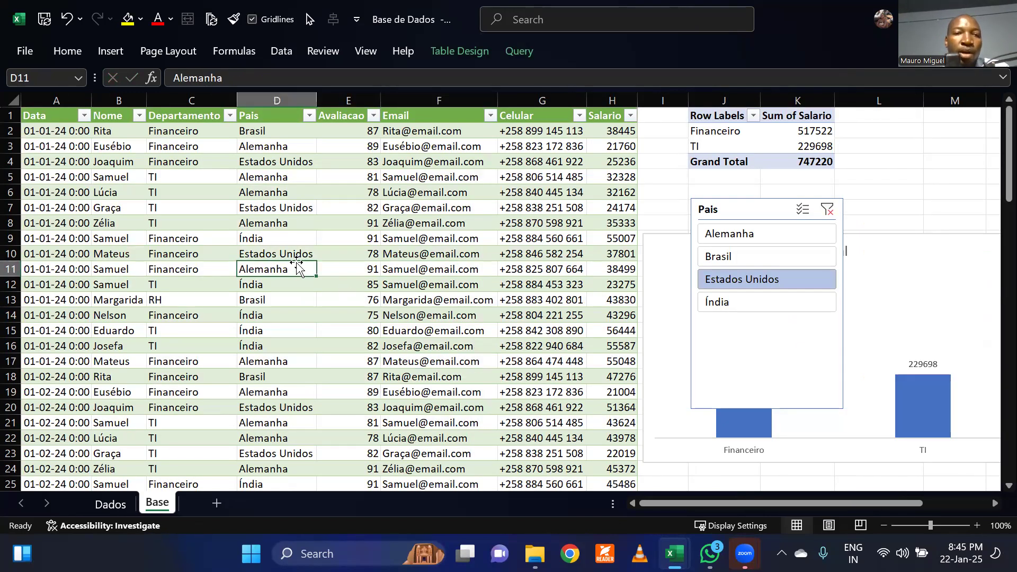
{"action": "left_click", "coordinate": [109, 505]}
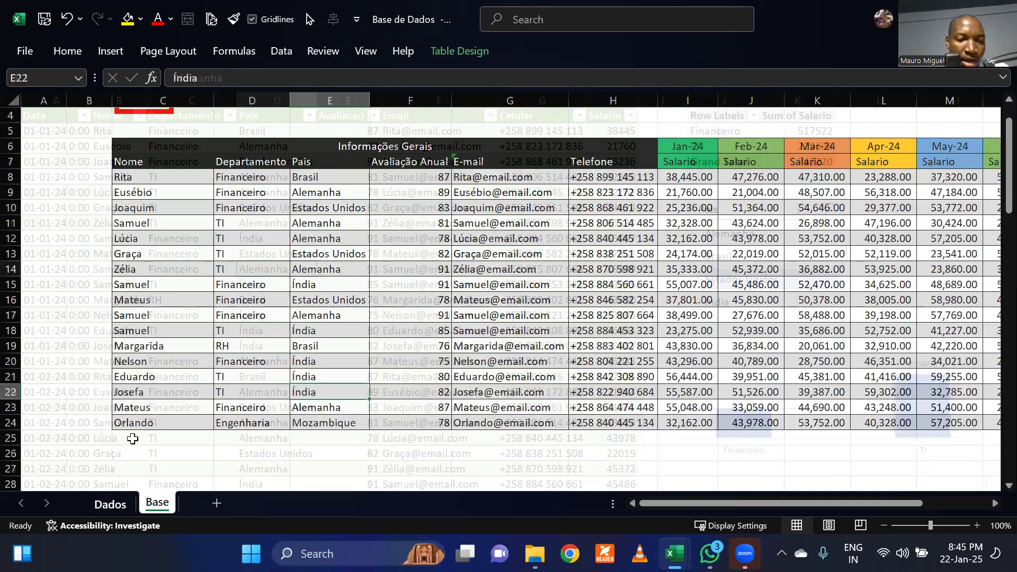
{"action": "left_click", "coordinate": [127, 423]}
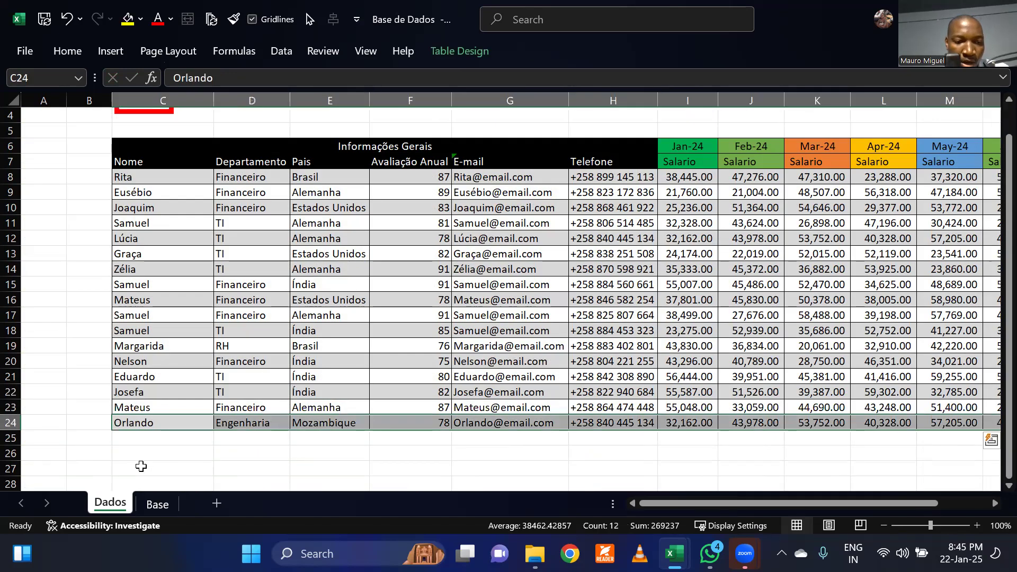
Step: Refresh all data from the Base sheet twice to update the query table, the PivotTable and the Pais slicer
{"action": "left_click", "coordinate": [156, 503]}
{"action": "left_click", "coordinate": [384, 391]}
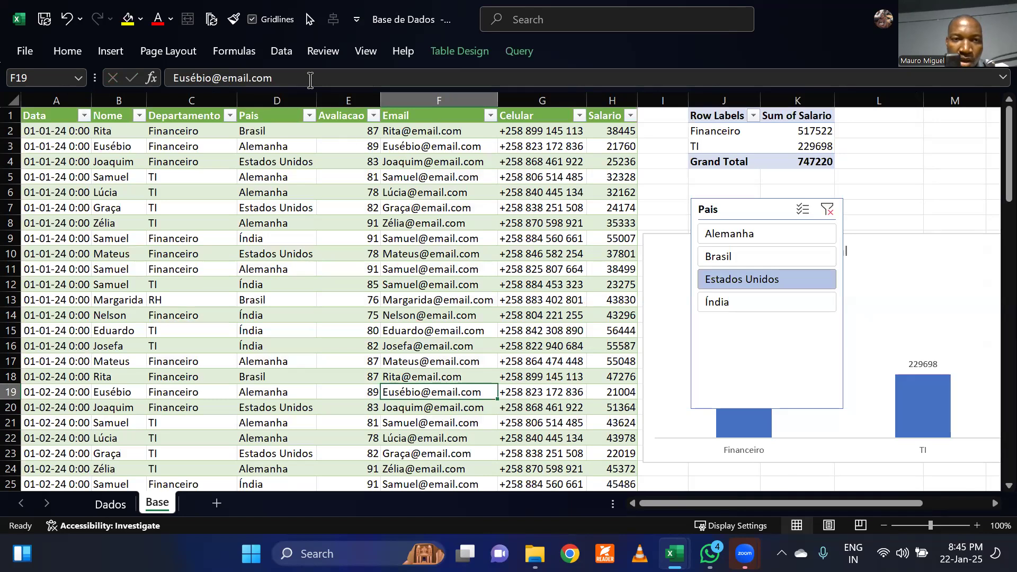
{"action": "left_click", "coordinate": [282, 52]}
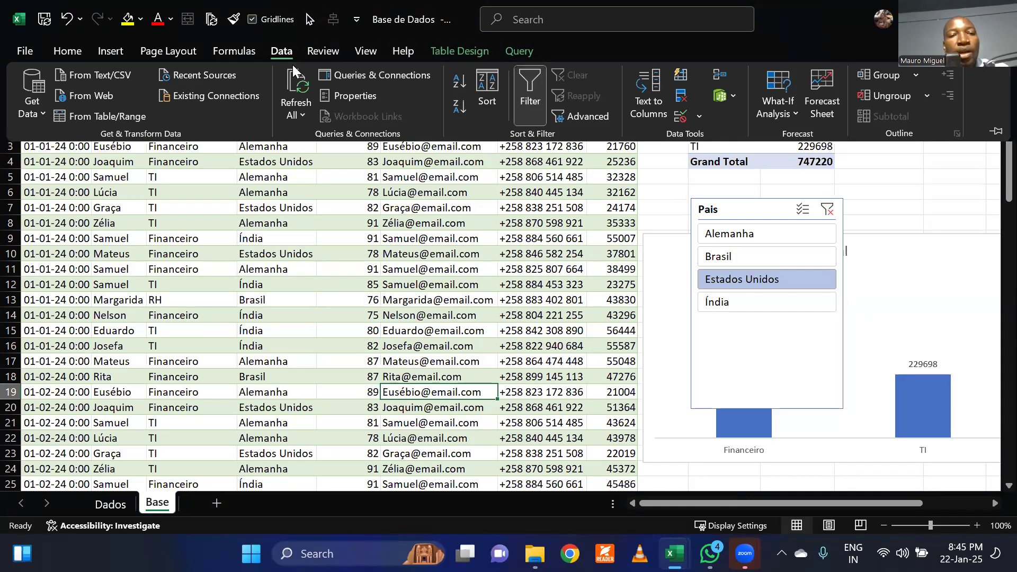
{"action": "left_click", "coordinate": [295, 84]}
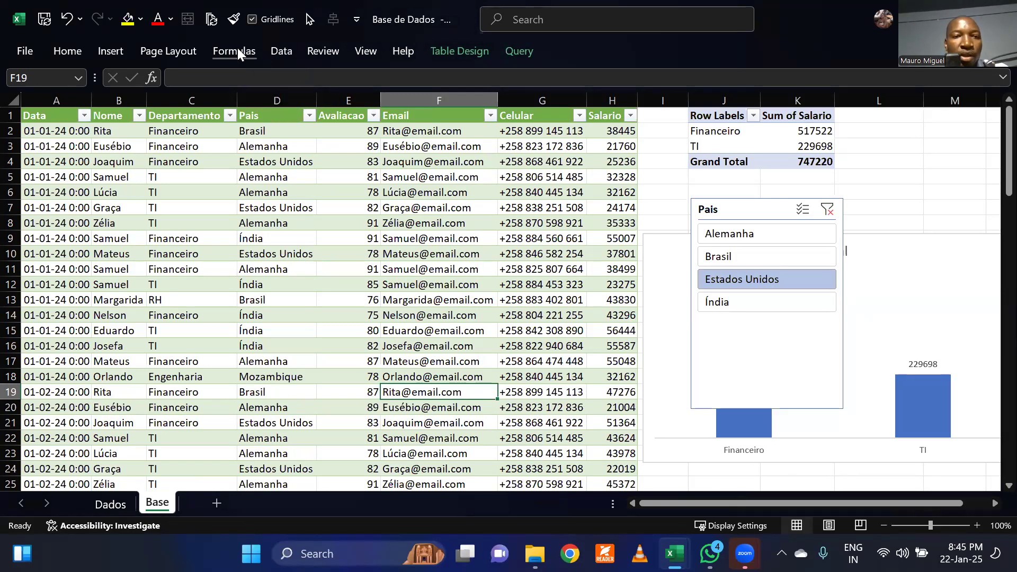
{"action": "left_click", "coordinate": [279, 51]}
{"action": "left_click", "coordinate": [284, 83]}
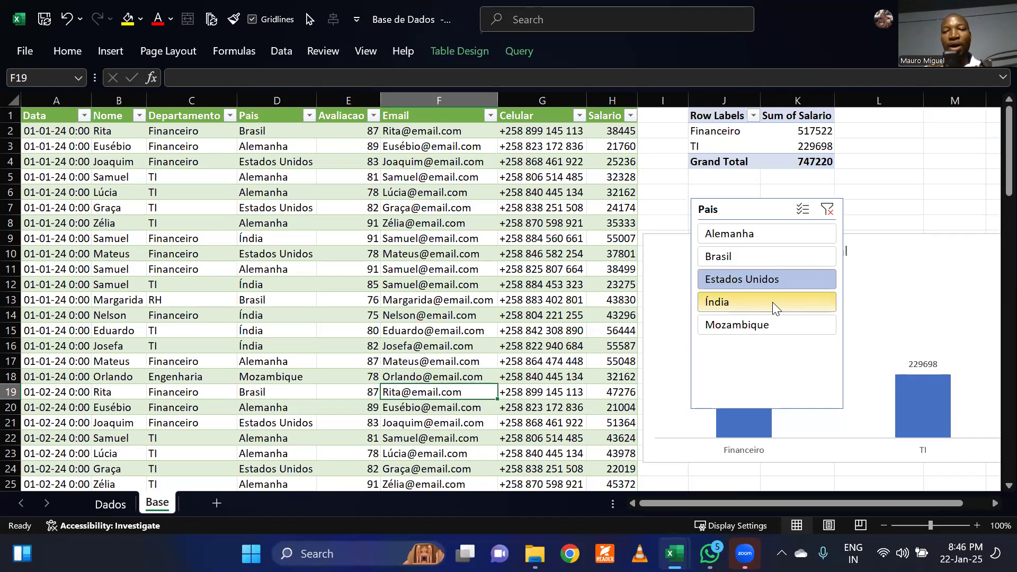
Step: Show the workbook's queries and connections and open the Table1 query in the Power Query Editor
{"action": "left_click", "coordinate": [390, 288]}
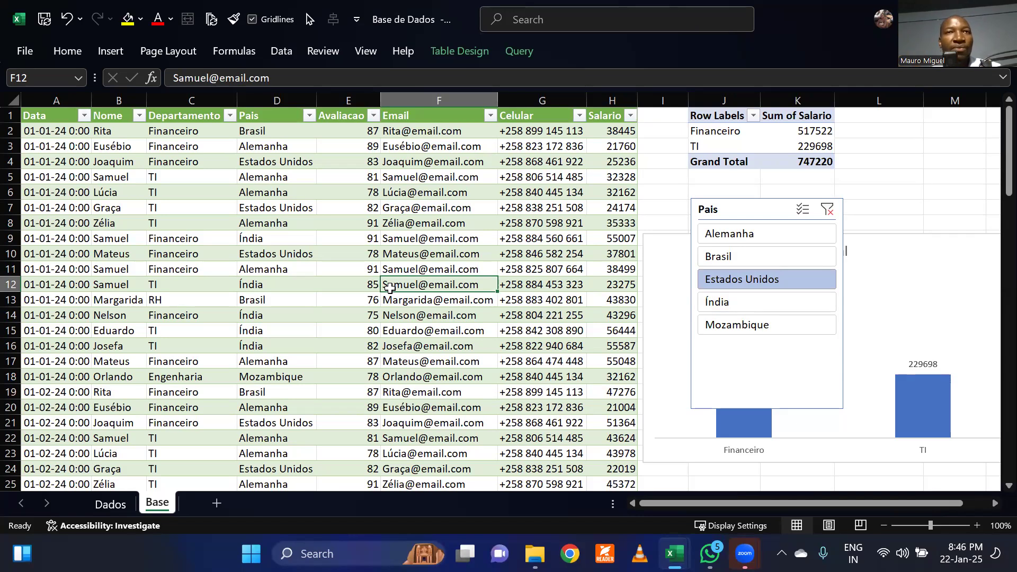
{"action": "left_click", "coordinate": [276, 57]}
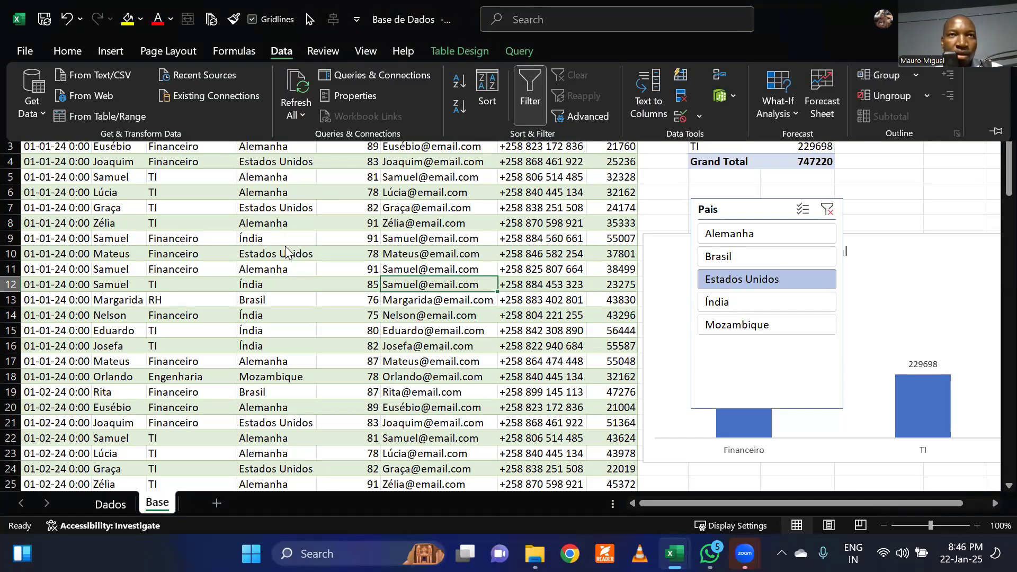
{"action": "left_click", "coordinate": [290, 53]}
{"action": "left_click", "coordinate": [291, 53]}
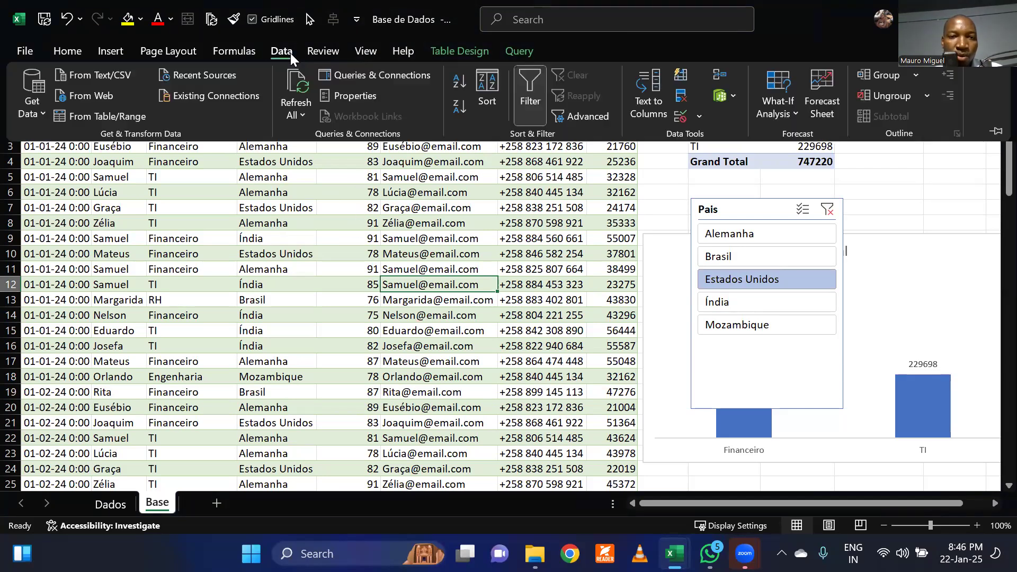
{"action": "left_click", "coordinate": [367, 76]}
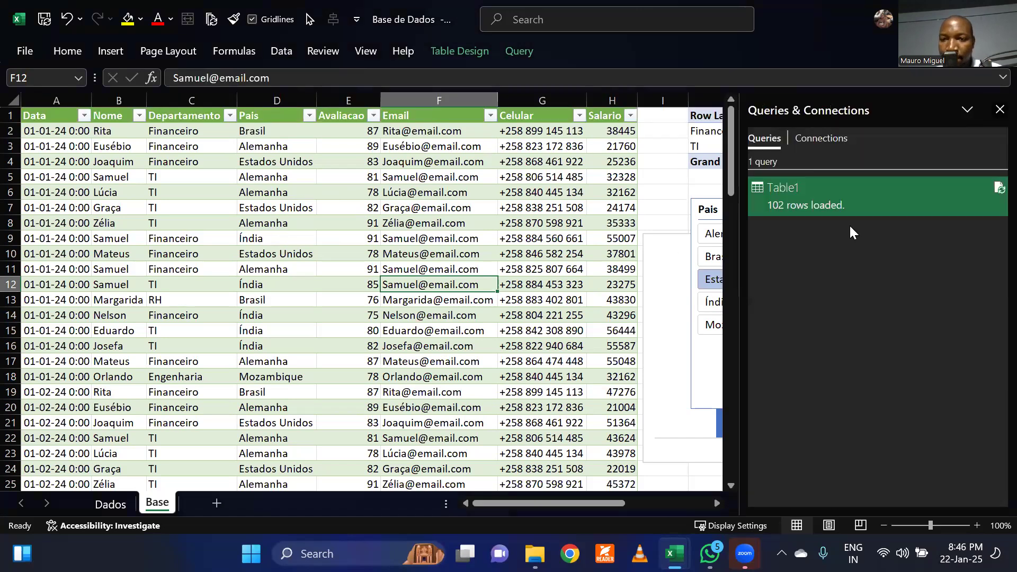
{"action": "double_click", "coordinate": [883, 192]}
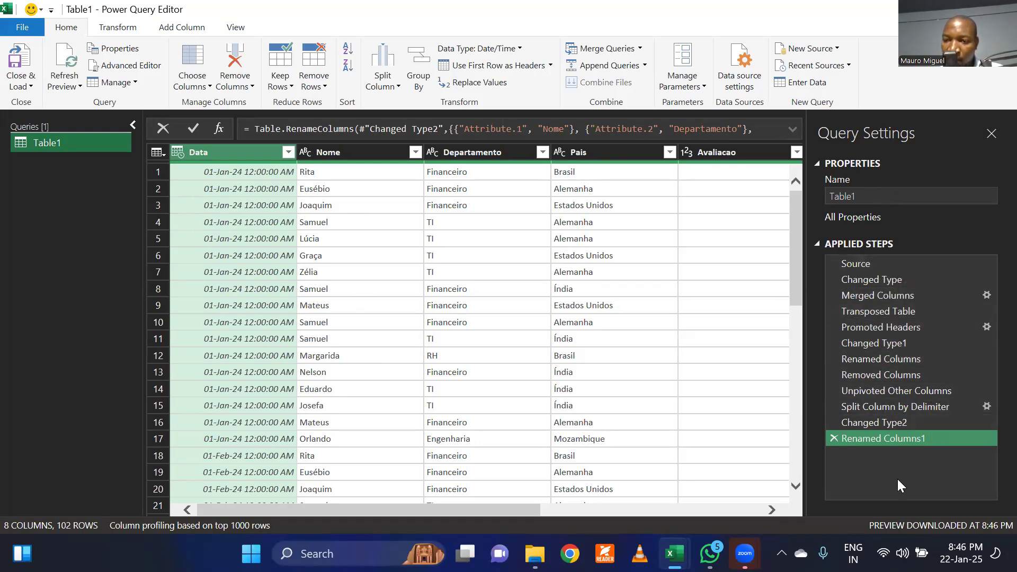
Step: Review the Table1 query's applied steps from Merged Columns through Renamed Columns1, then close and load the query back to the Base sheet
{"action": "left_click", "coordinate": [875, 298]}
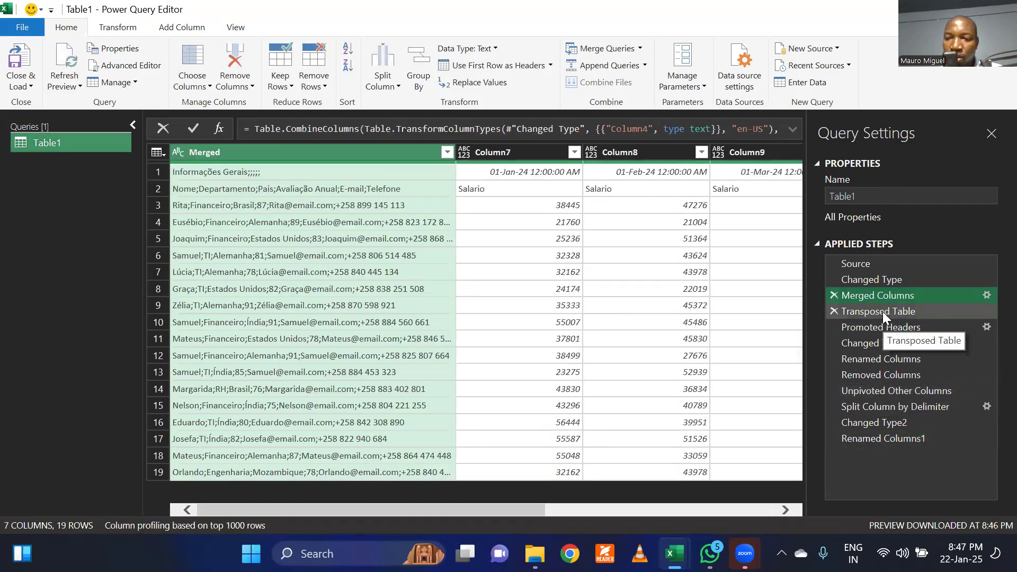
{"action": "left_click", "coordinate": [883, 312]}
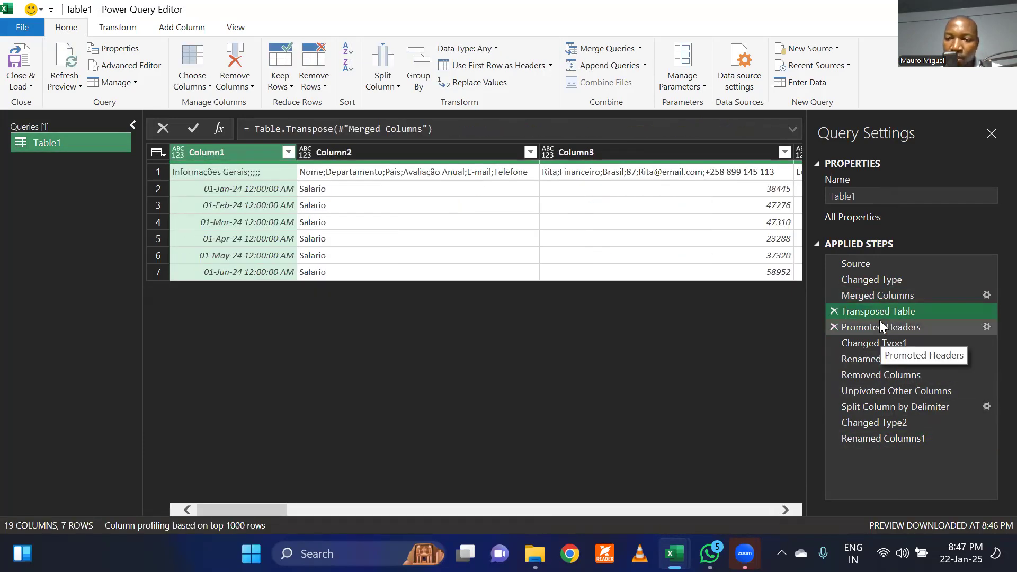
{"action": "left_click", "coordinate": [880, 327]}
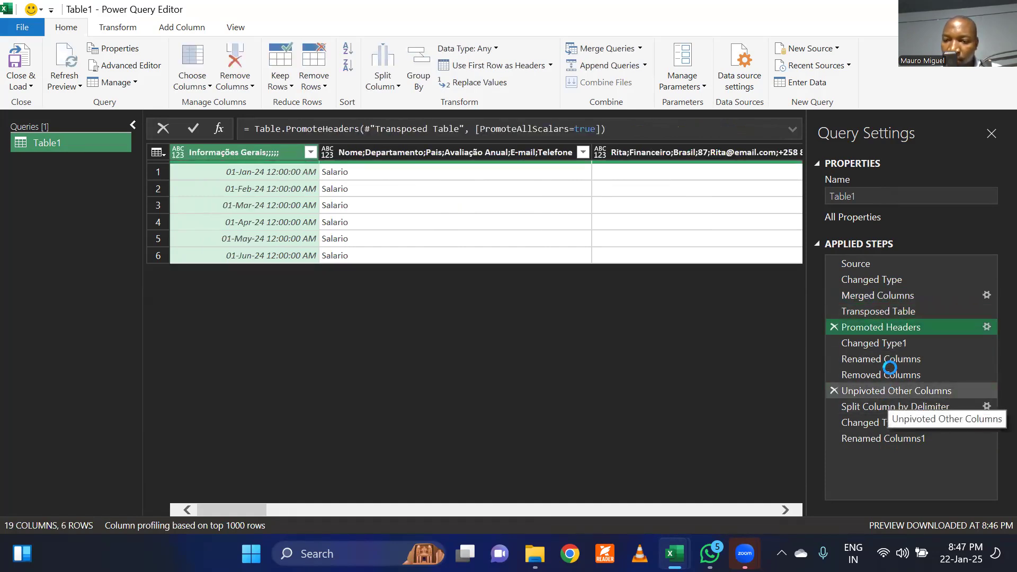
{"action": "left_click", "coordinate": [885, 365]}
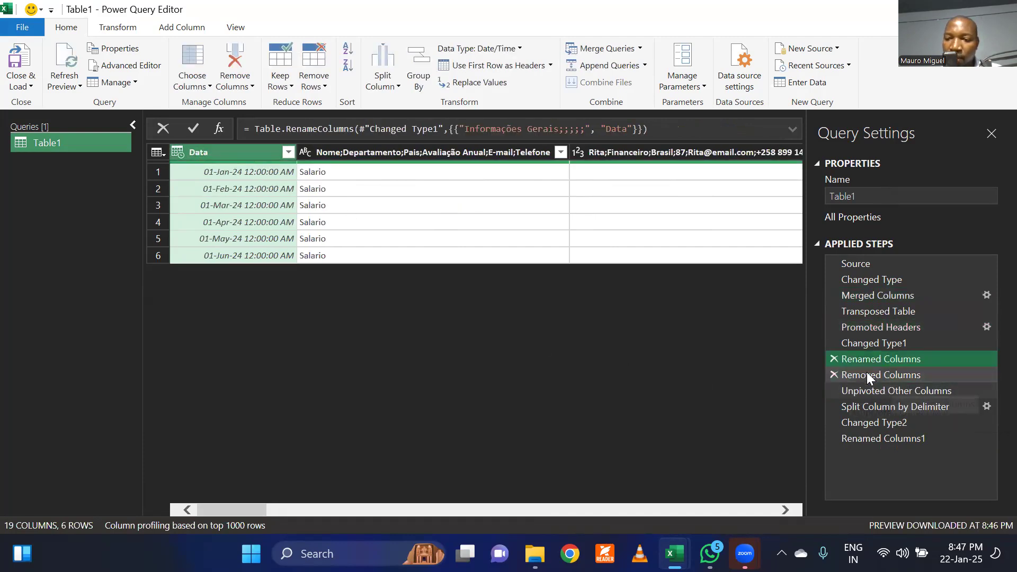
{"action": "left_click", "coordinate": [880, 375]}
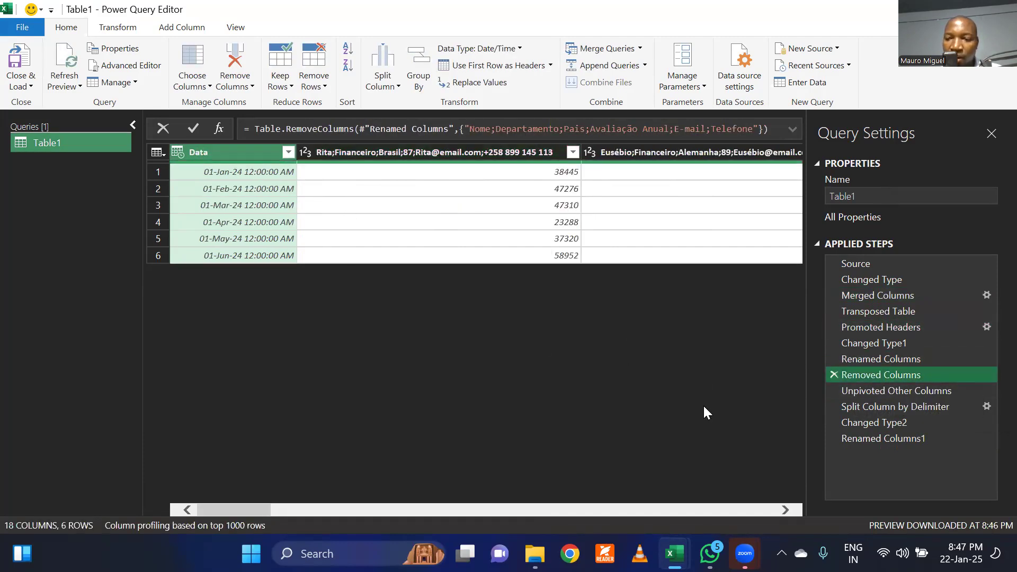
{"action": "left_click", "coordinate": [860, 389]}
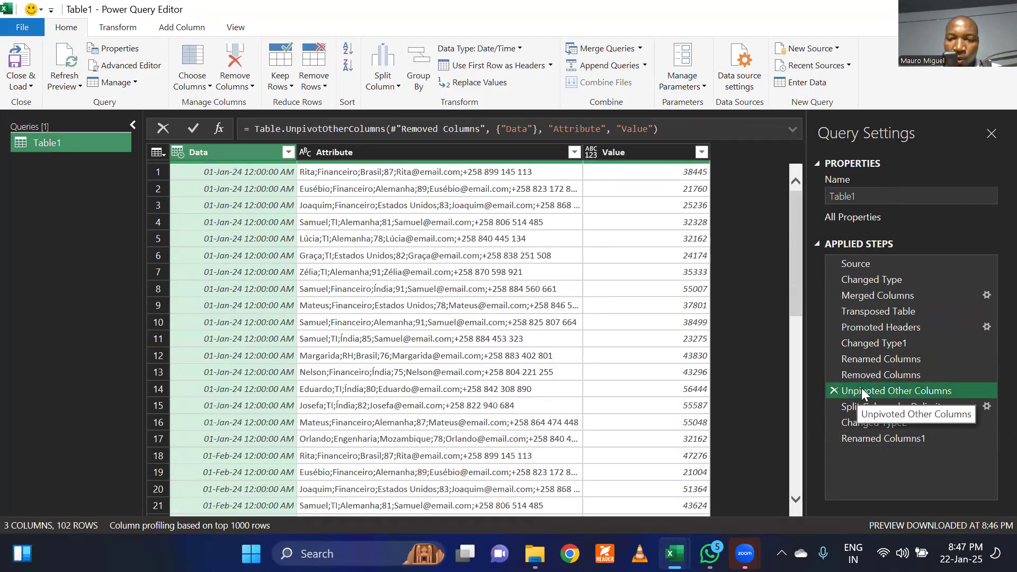
{"action": "left_click", "coordinate": [881, 406]}
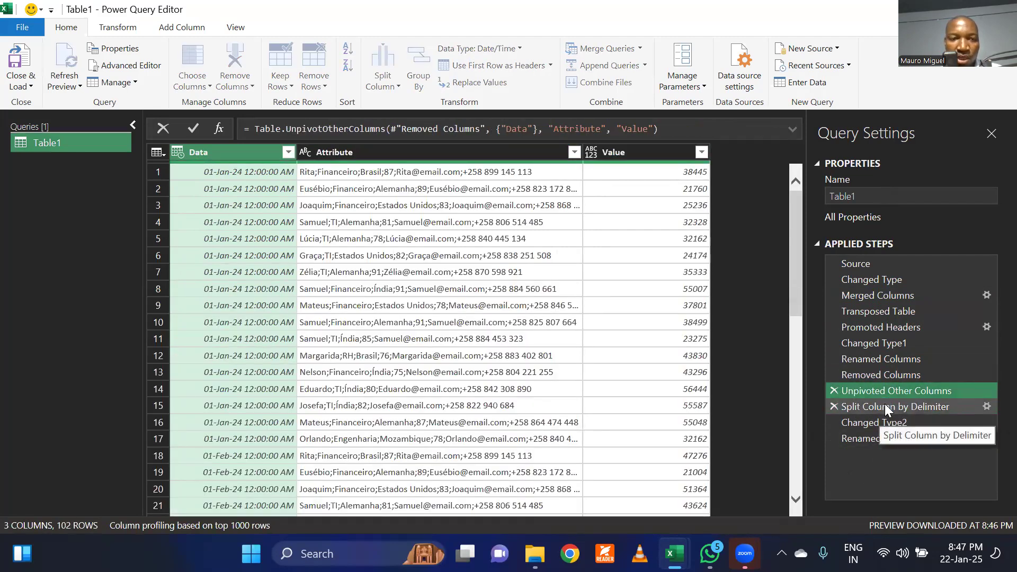
{"action": "left_click", "coordinate": [878, 438]}
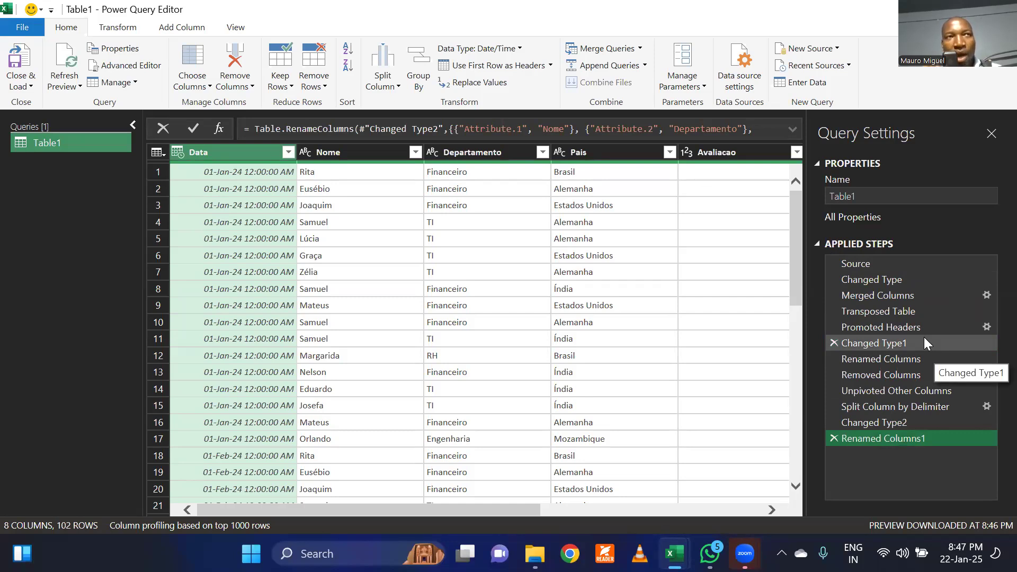
{"action": "left_click", "coordinate": [17, 55]}
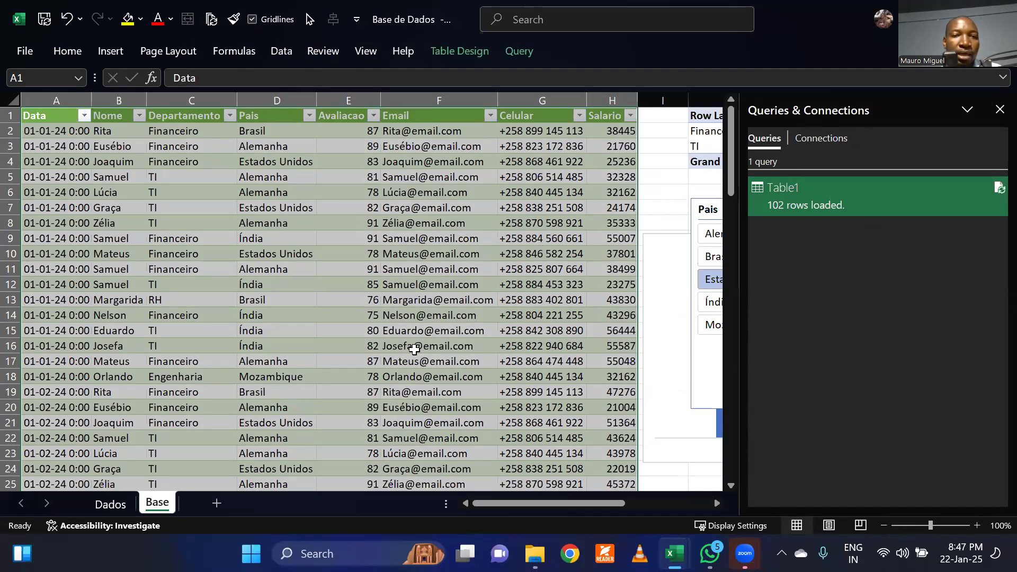
{"action": "left_click", "coordinate": [401, 332]}
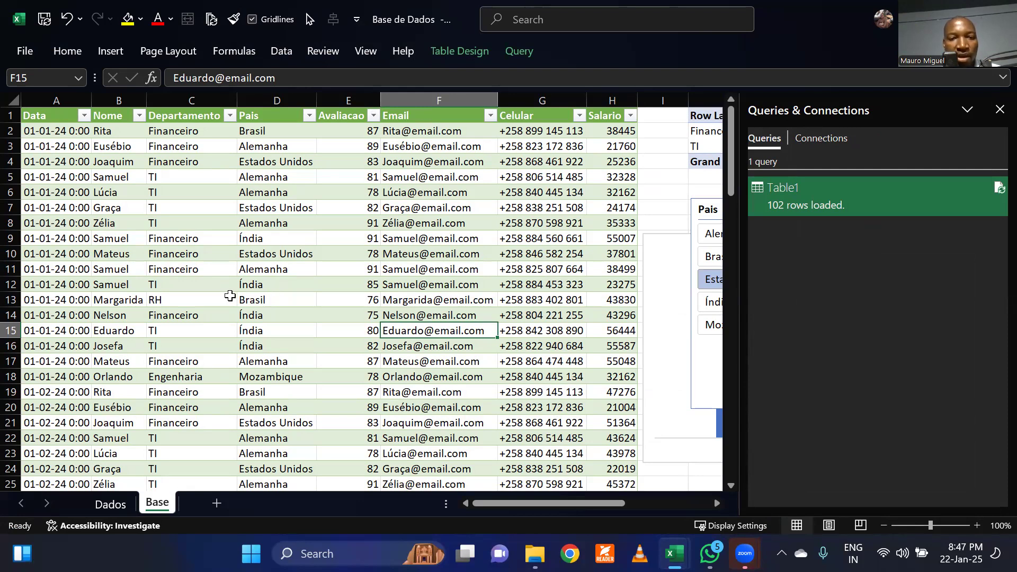
Step: Start a new record in row 25 of the Dados table by entering the employee's first name under Nome
{"action": "left_click", "coordinate": [110, 504]}
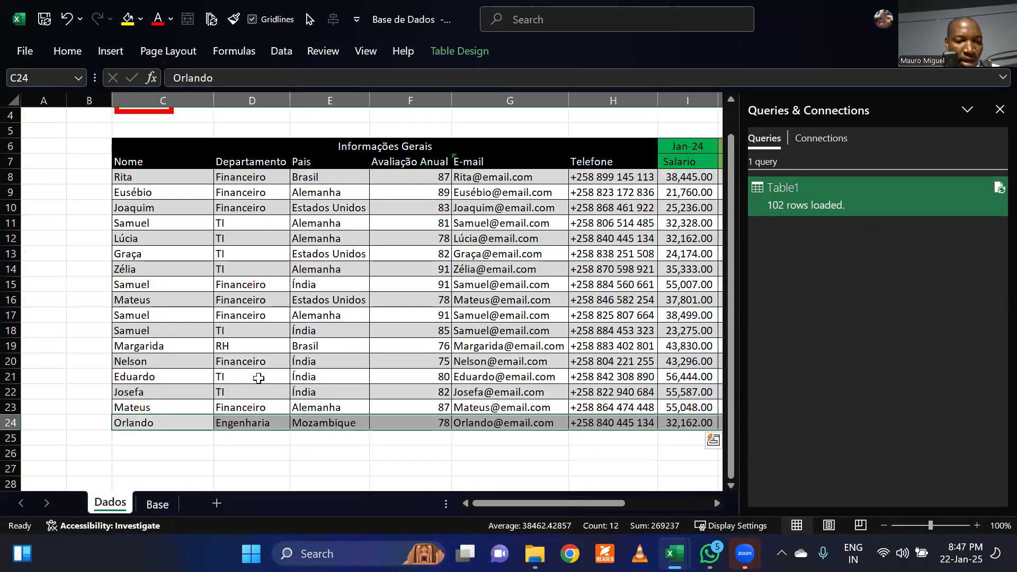
{"action": "left_click", "coordinate": [173, 436]}
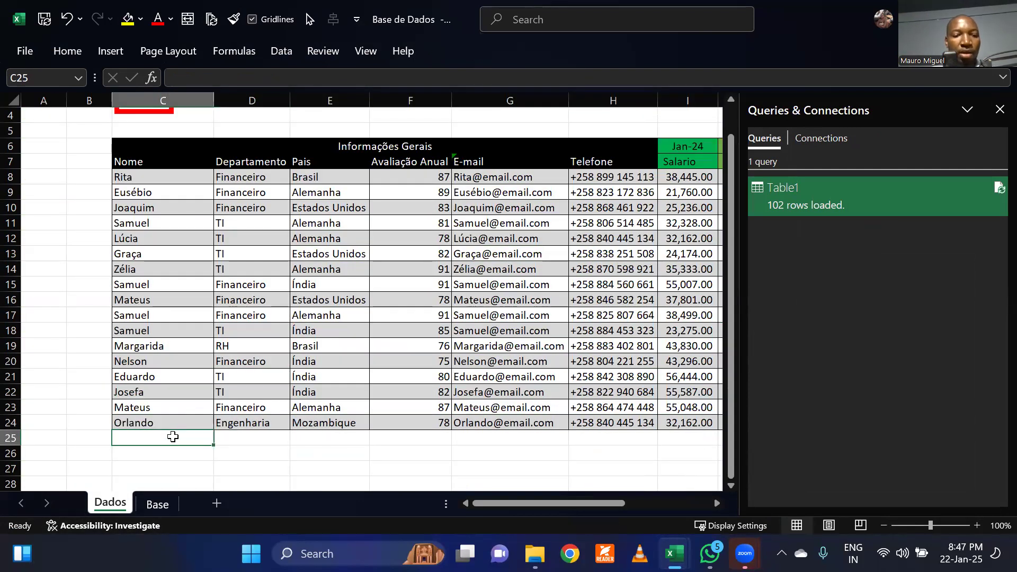
{"action": "type", "text": "Ra"}
{"action": "key", "text": "BackSpace"}
{"action": "key", "text": "BackSpace"}
{"action": "type", "text": "Rafael"}
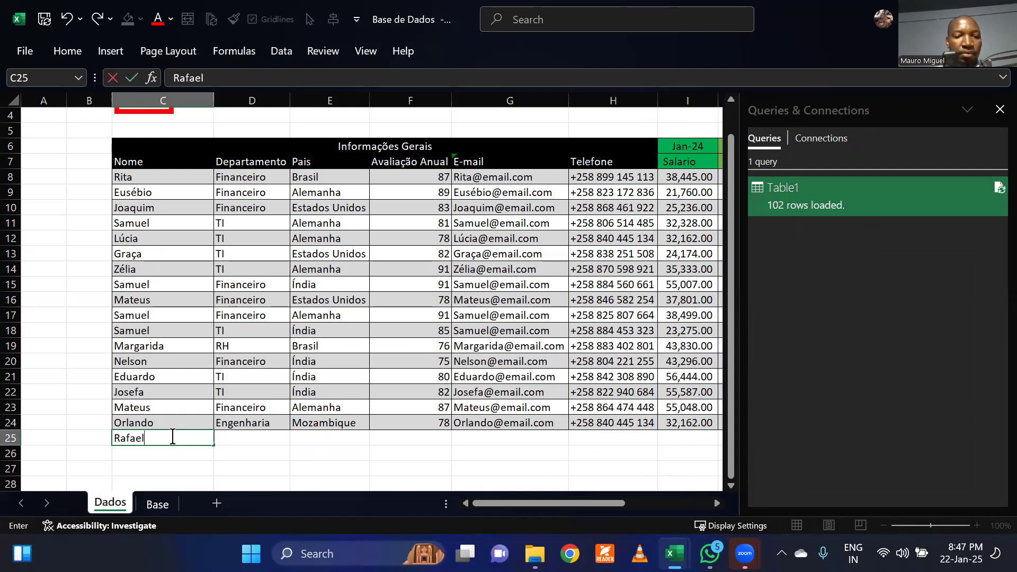
{"action": "key", "text": "Tab"}
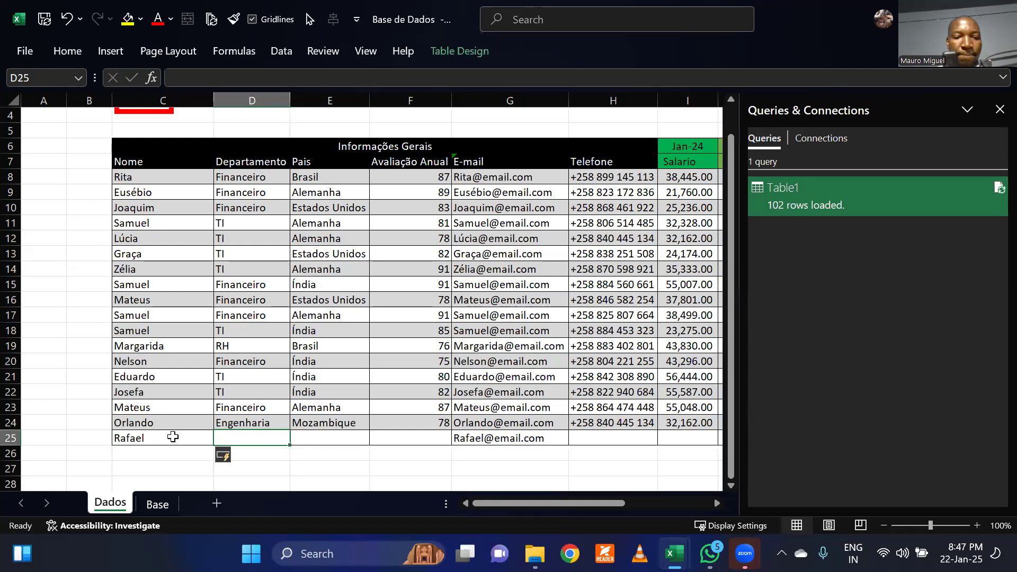
Step: Set the row 25 record's Departamento to Engenharia and its Pais to USA
{"action": "type", "text": "Enha"}
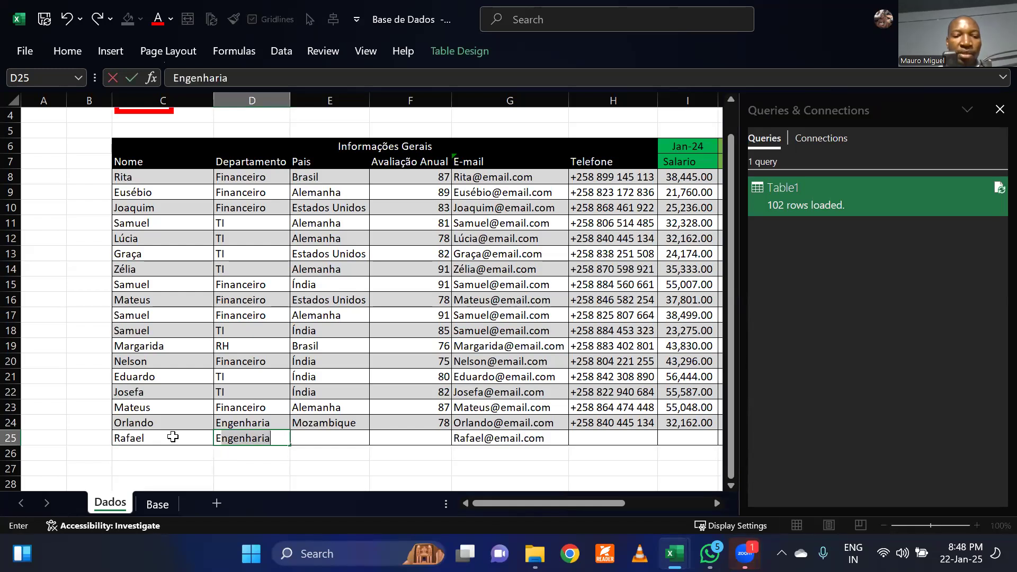
{"action": "key", "text": "BackSpace"}
{"action": "key", "text": "BackSpace"}
{"action": "type", "text": "genharia"}
{"action": "key", "text": "BackSpace"}
{"action": "key", "text": "BackSpace"}
{"action": "type", "text": "ria"}
{"action": "key", "text": "Tab"}
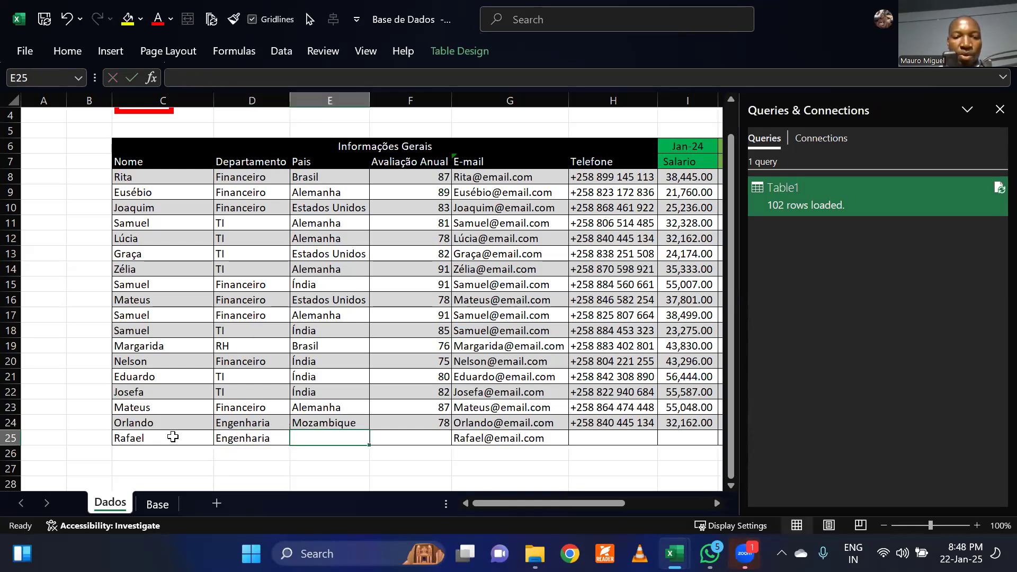
{"action": "type", "text": "USA"}
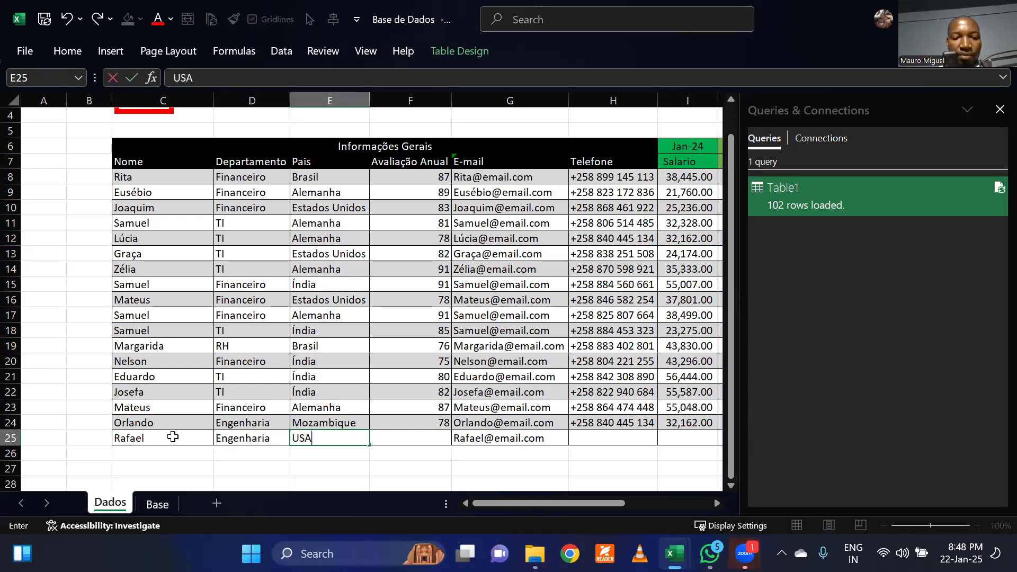
{"action": "key", "text": "Tab"}
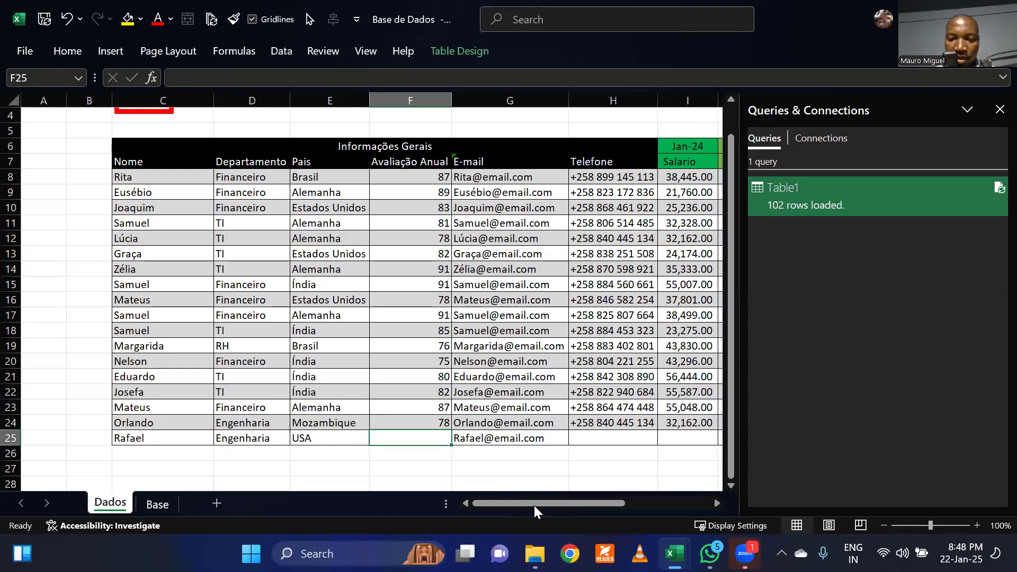
Step: Complete the row 25 record by copying the row 24 cells from Avaliação Anual through the monthly salaries into it
{"action": "left_click_drag", "start_coordinate": [596, 504], "coordinate": [473, 491]}
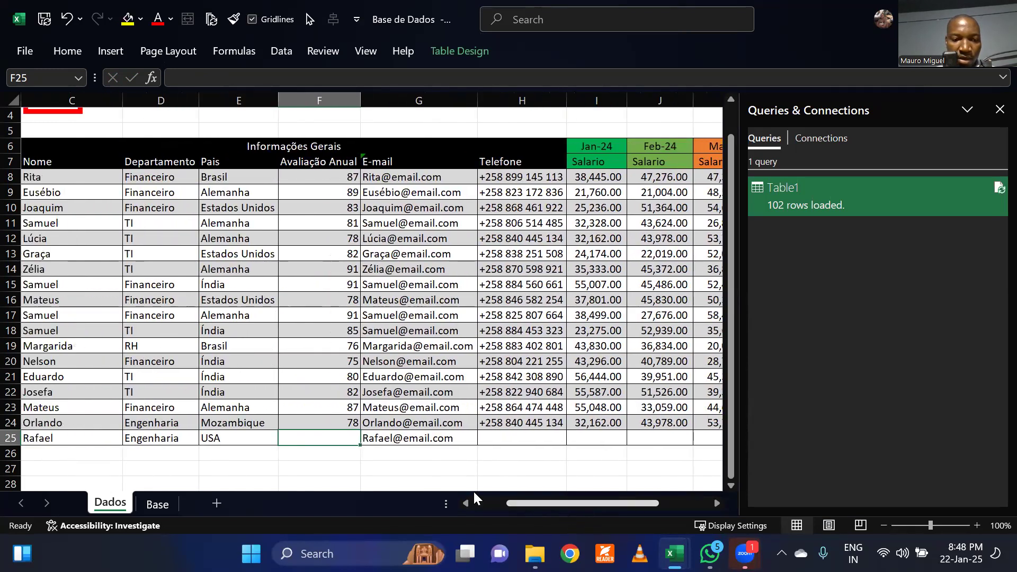
{"action": "left_click_drag", "start_coordinate": [320, 422], "coordinate": [656, 418]}
{"action": "key", "text": "ctrl+c"}
{"action": "left_click_drag", "start_coordinate": [631, 507], "coordinate": [517, 513]}
{"action": "left_click", "coordinate": [420, 437]}
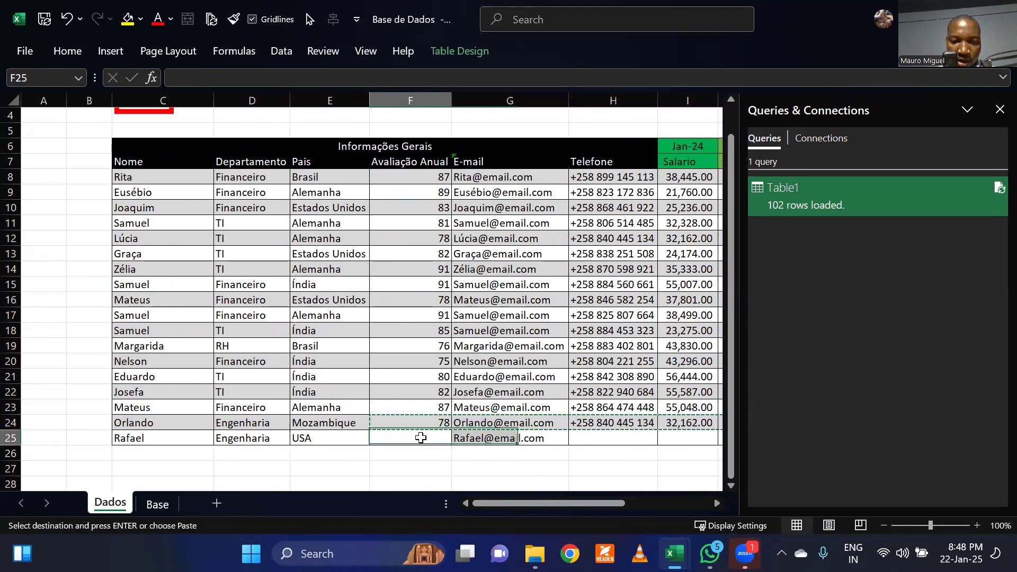
{"action": "key", "text": "ctrl+v"}
{"action": "left_click", "coordinate": [502, 454]}
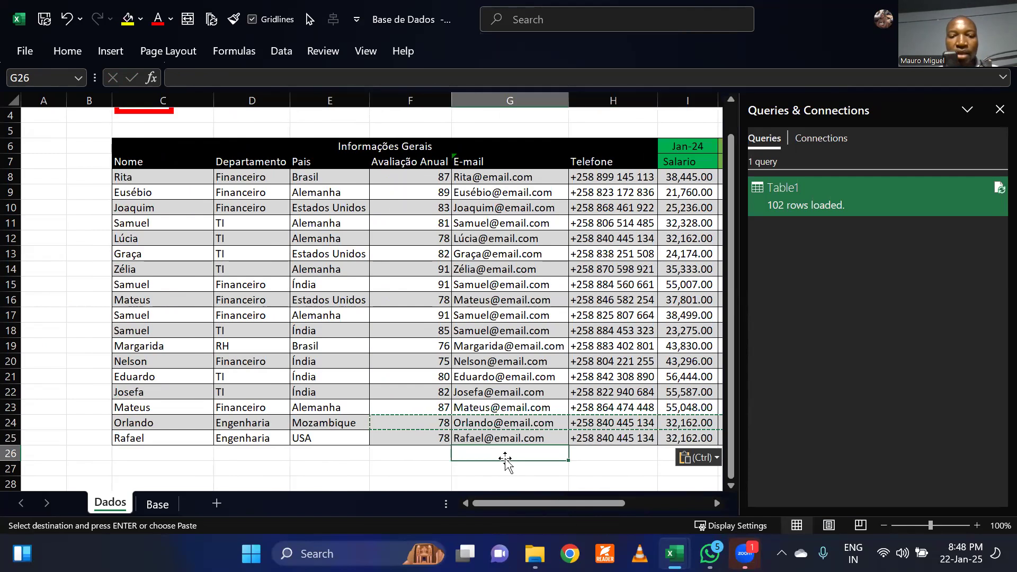
{"action": "left_click", "coordinate": [525, 407]}
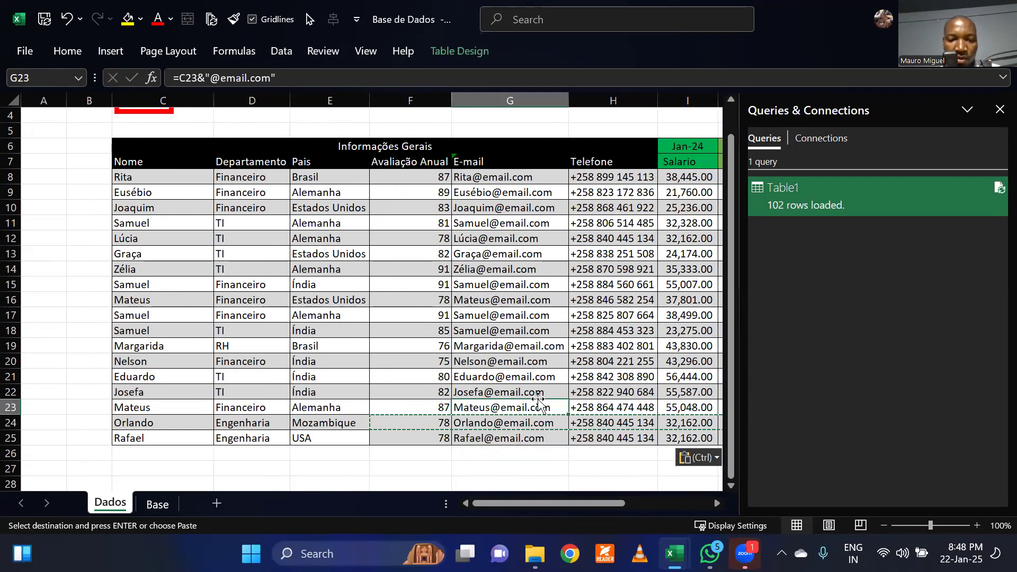
{"action": "left_click", "coordinate": [403, 456]}
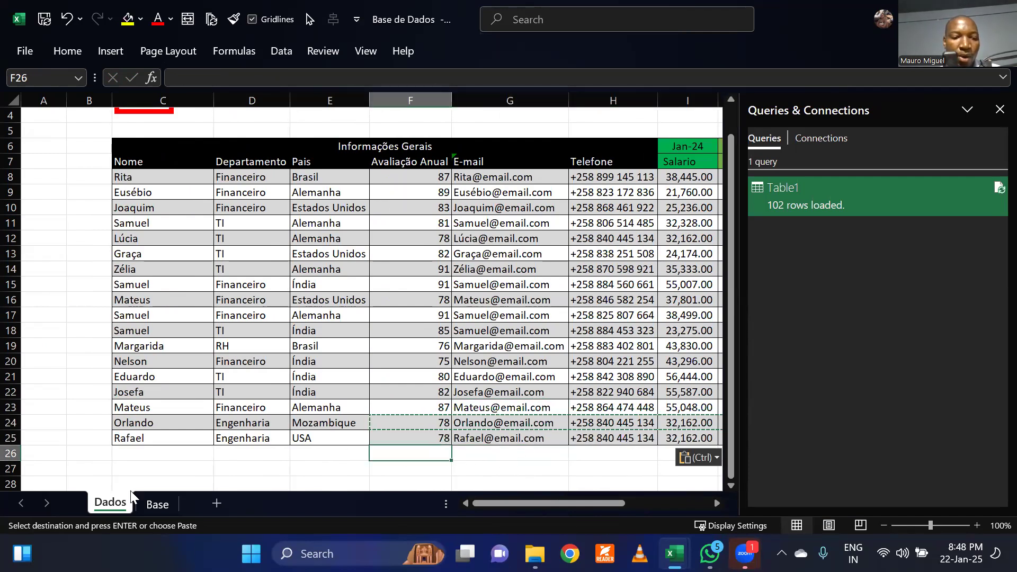
Step: Move the Pais slicer on the Base sheet off the chart and over the Email, Celular and Salario columns
{"action": "left_click", "coordinate": [154, 505]}
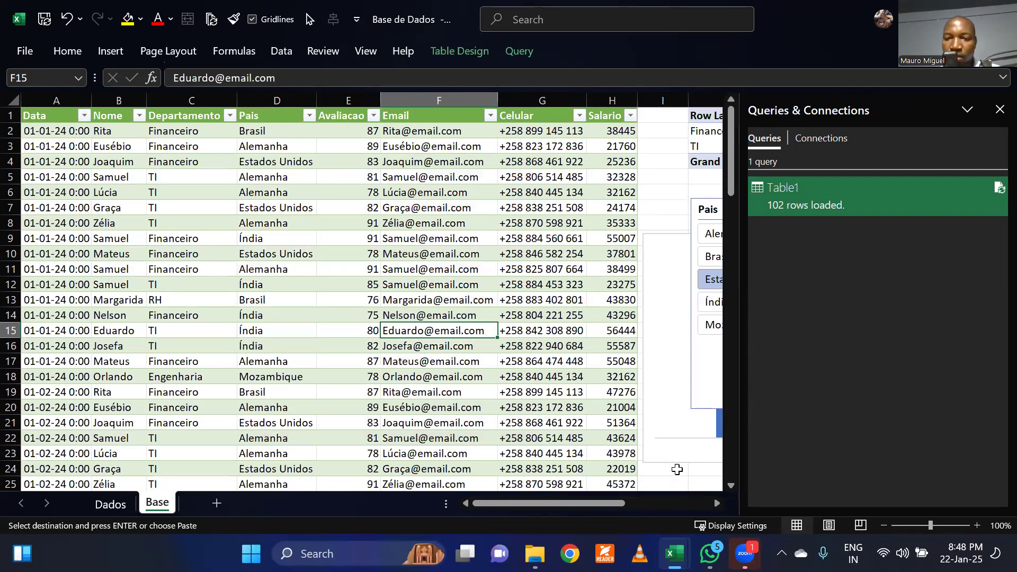
{"action": "left_click_drag", "start_coordinate": [610, 501], "coordinate": [695, 491]}
{"action": "left_click_drag", "start_coordinate": [382, 215], "coordinate": [161, 172]}
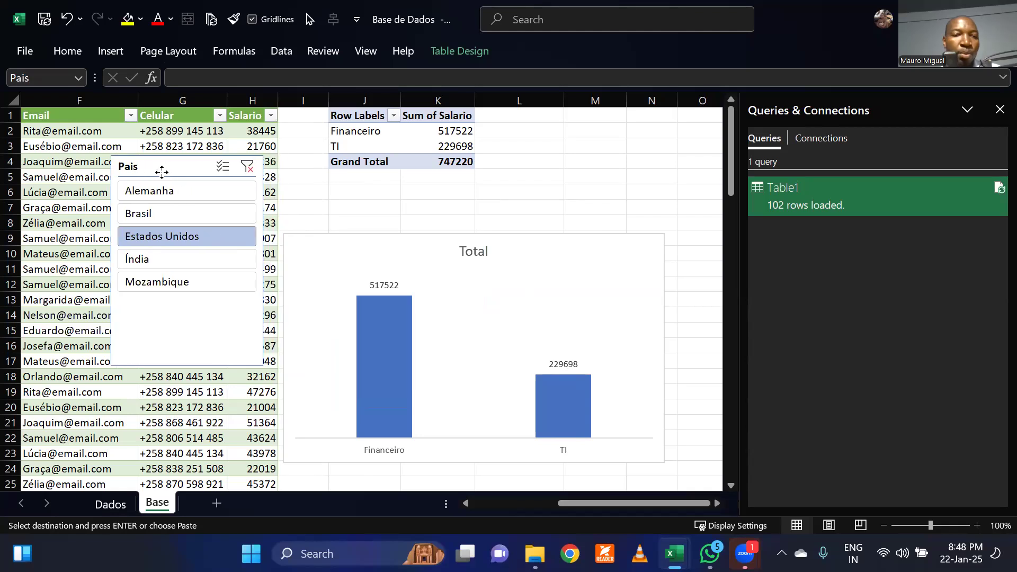
{"action": "left_click", "coordinate": [539, 189]}
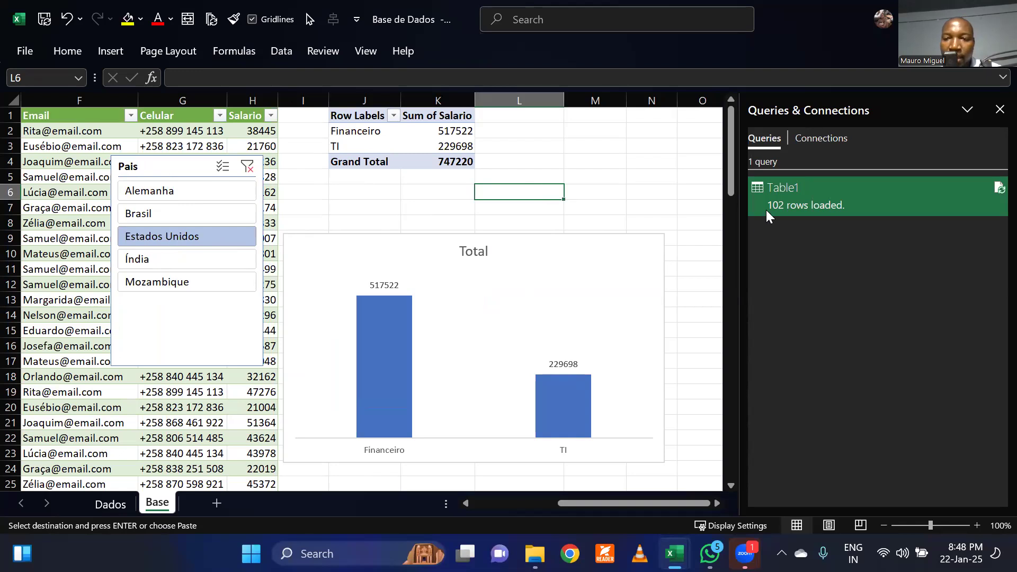
Step: Refresh all data twice so the row 25 record reaches the Base table, the PivotTable and the Pais slicer
{"action": "mouse_move", "coordinate": [781, 211]}
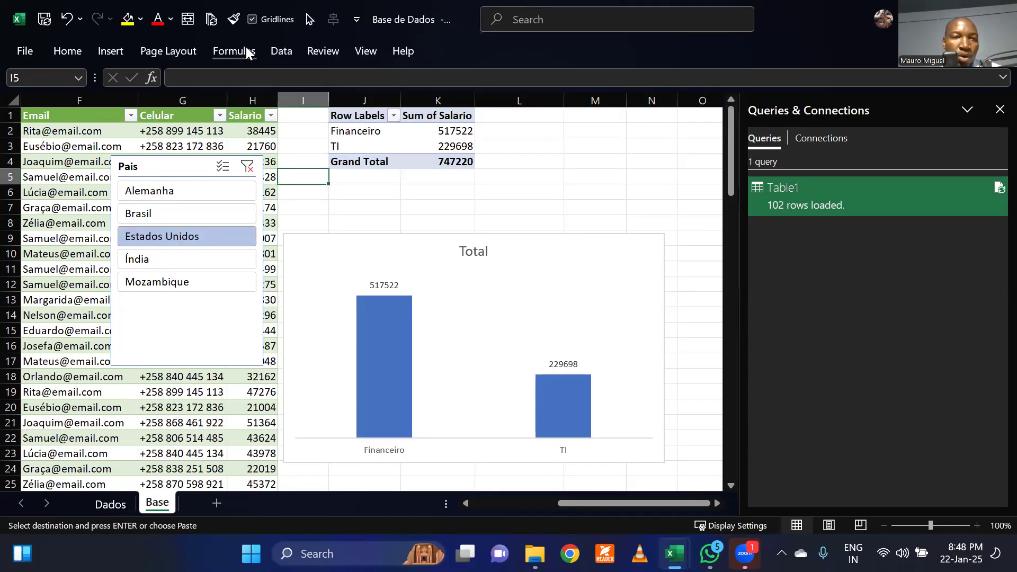
{"action": "left_click", "coordinate": [285, 53]}
{"action": "left_click", "coordinate": [292, 79]}
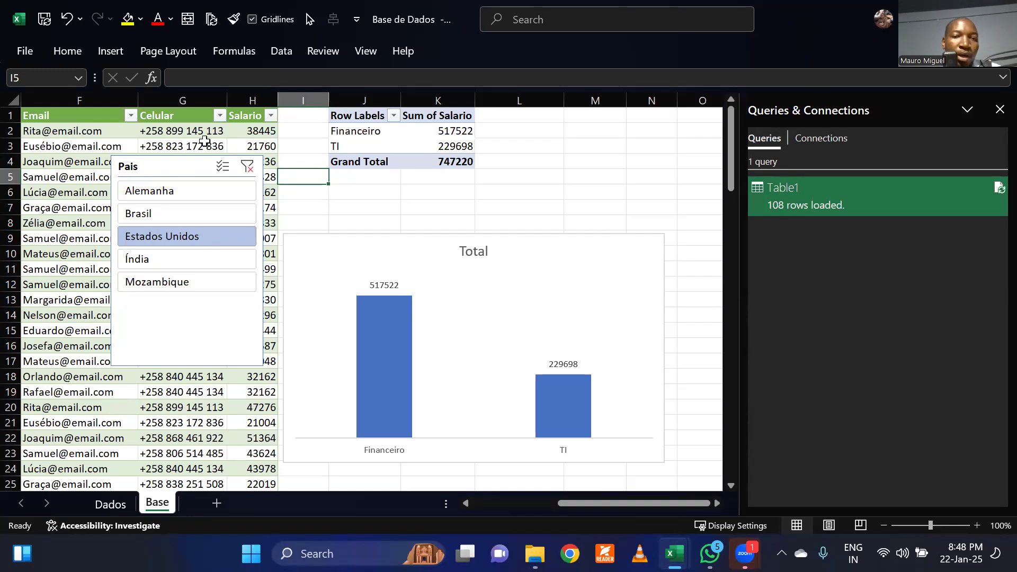
{"action": "left_click", "coordinate": [289, 51]}
{"action": "left_click", "coordinate": [296, 87]}
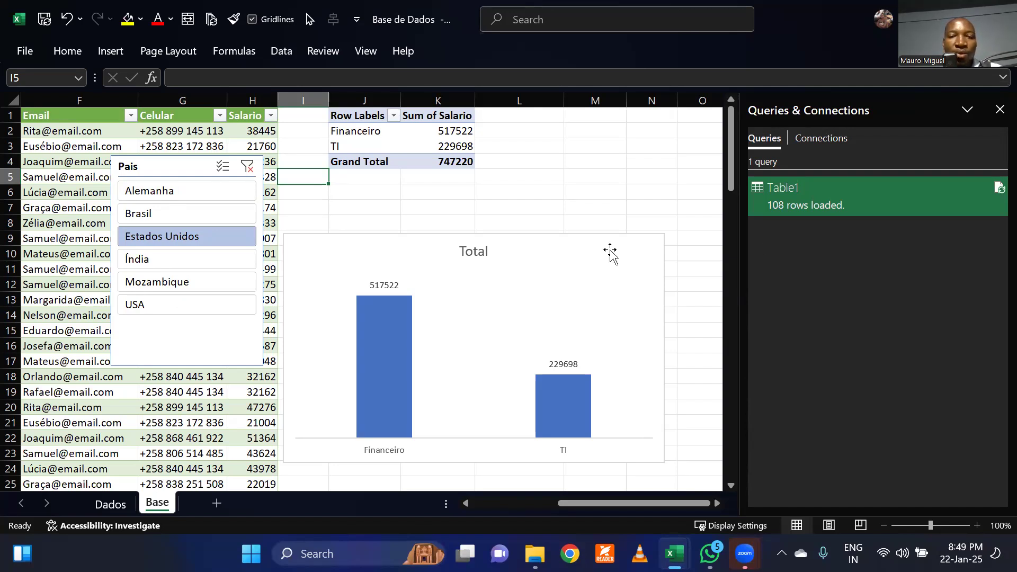
{"action": "left_click", "coordinate": [483, 193]}
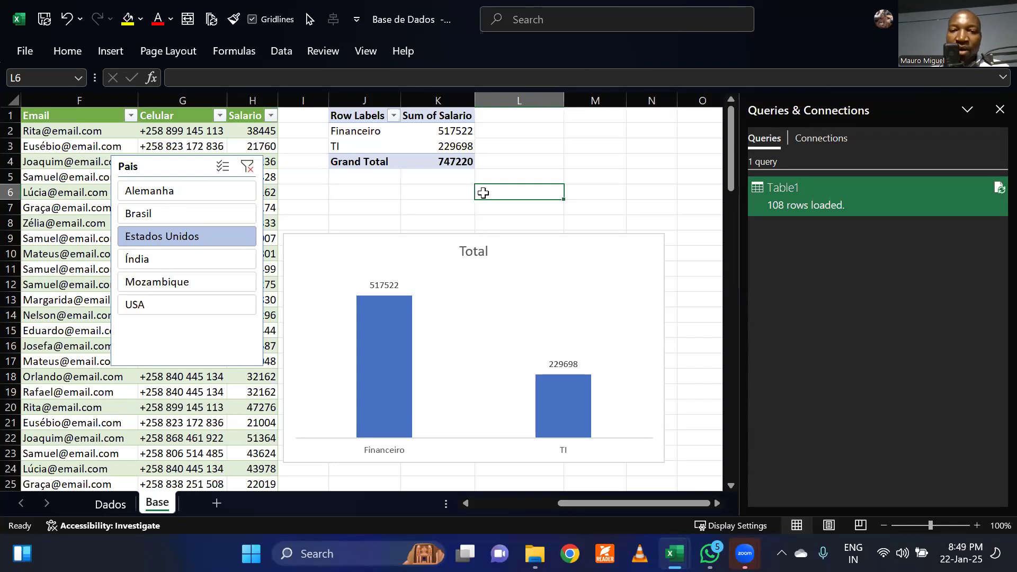
Step: Return to the Dados sheet and close the Queries & Connections pane
{"action": "left_click", "coordinate": [122, 411]}
{"action": "left_click", "coordinate": [112, 507]}
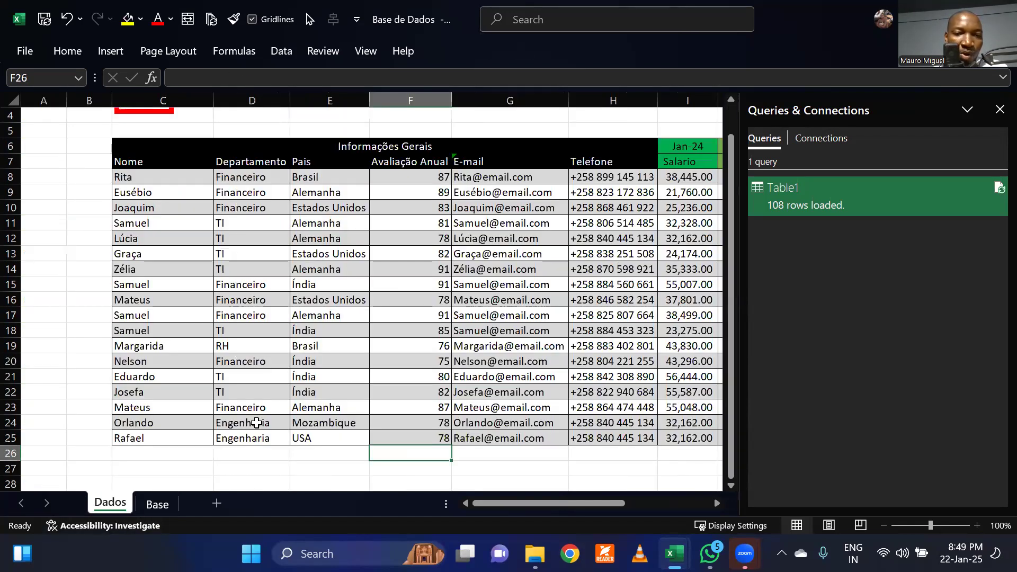
{"action": "left_click", "coordinate": [1000, 109]}
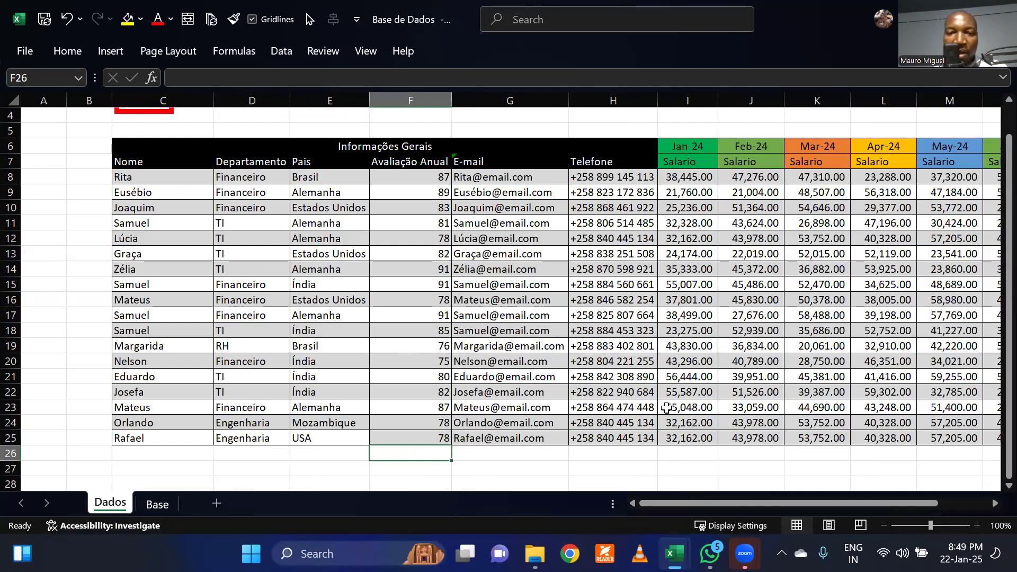
Step: Select the wide table on Dados from Informações Gerais to Jun-24 and compare it with the tabular Base sheet
{"action": "left_click", "coordinate": [242, 289]}
{"action": "left_click", "coordinate": [221, 254]}
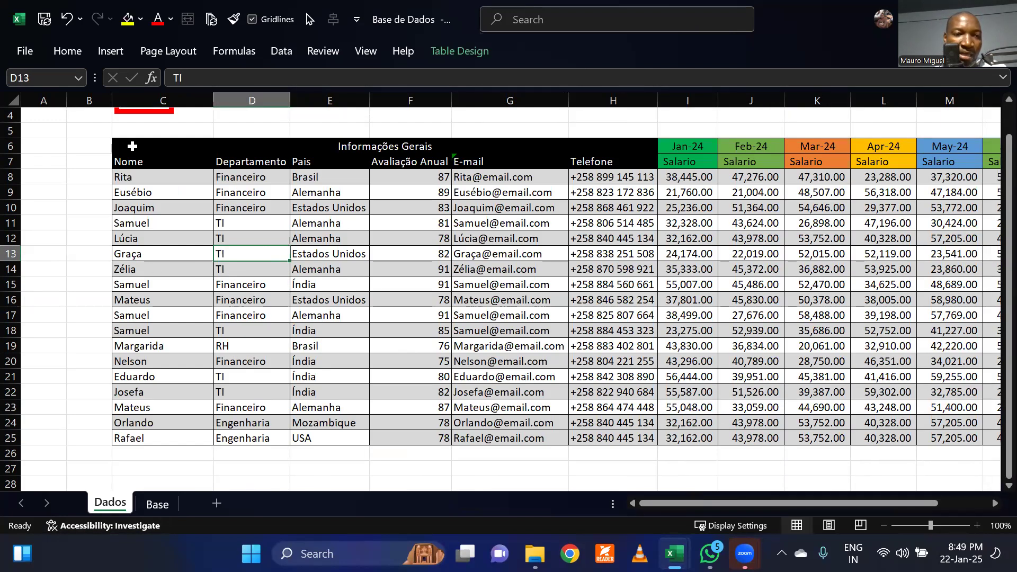
{"action": "left_click_drag", "start_coordinate": [132, 146], "coordinate": [845, 430]}
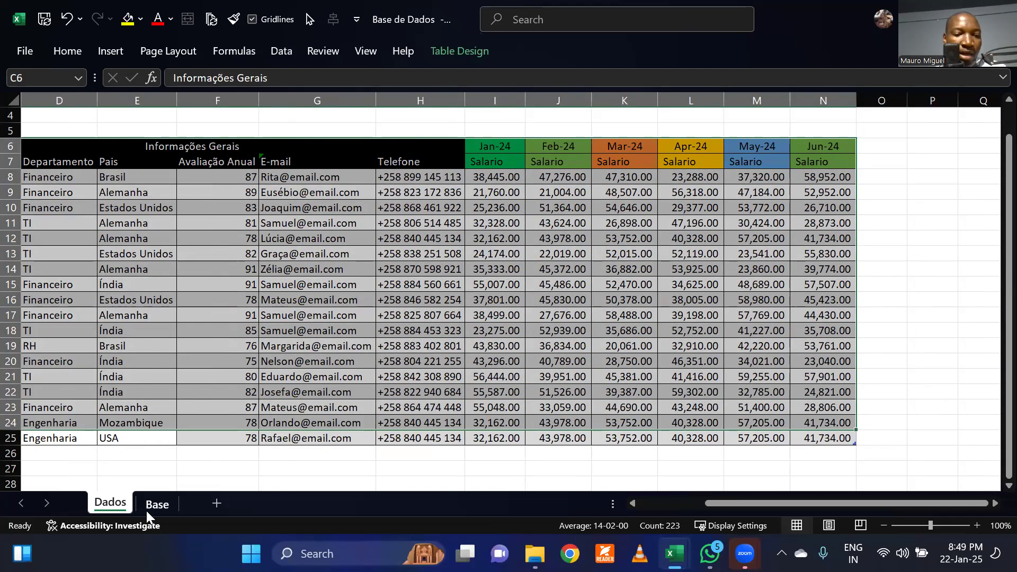
{"action": "left_click", "coordinate": [157, 504]}
{"action": "left_click_drag", "start_coordinate": [772, 501], "coordinate": [644, 501]}
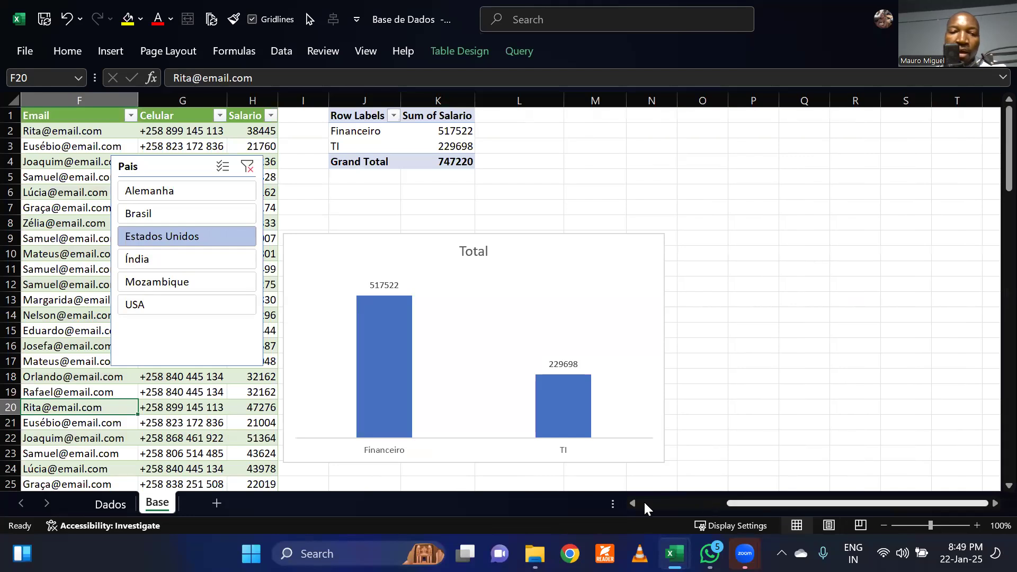
Step: Switch to the Relatorio workbook and examine the tabular records on its Base sheet from Departamento to Mes
{"action": "left_click", "coordinate": [120, 255]}
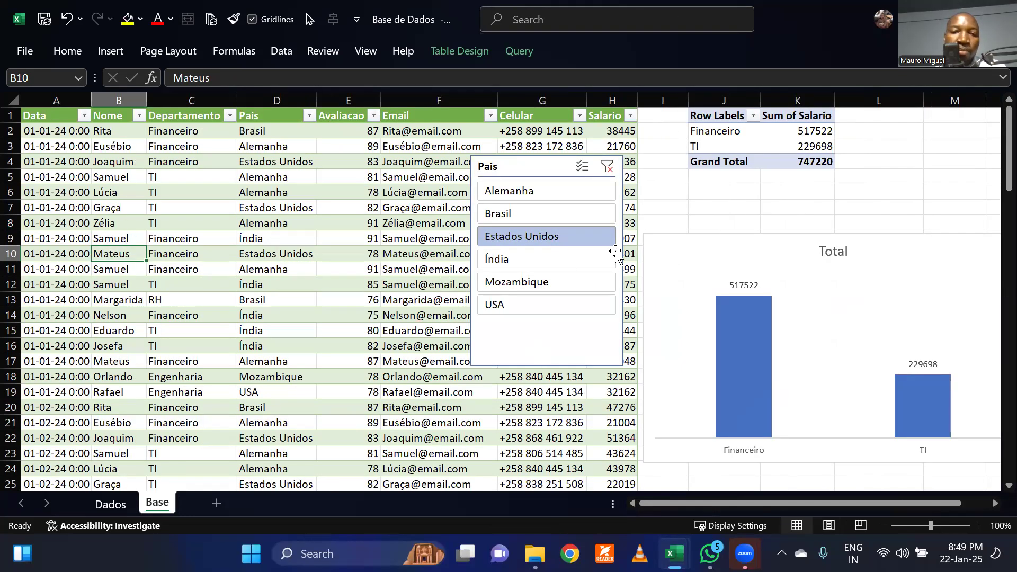
{"action": "key", "text": "alt+Tab"}
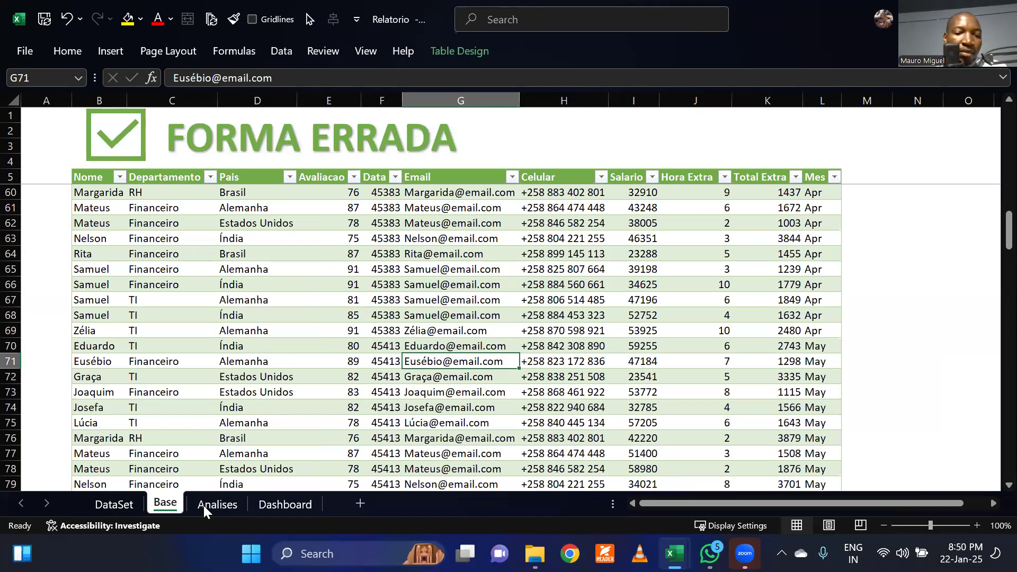
{"action": "left_click", "coordinate": [219, 408]}
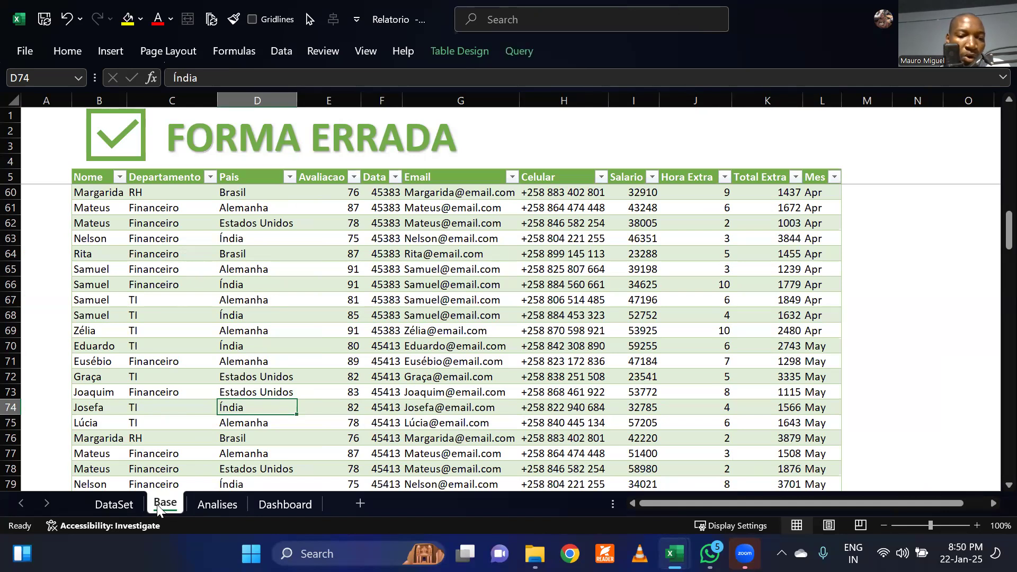
{"action": "left_click", "coordinate": [153, 208]}
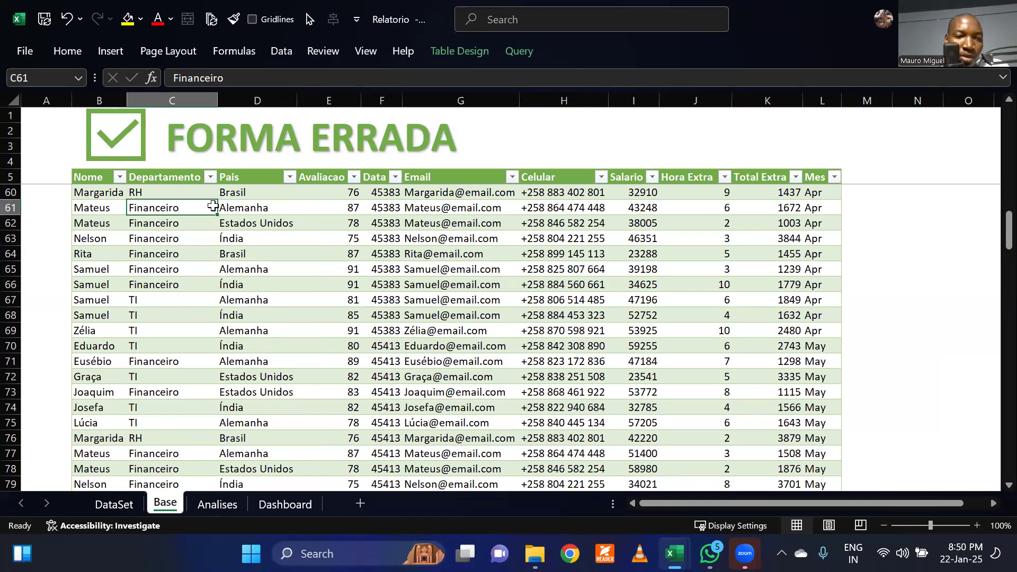
{"action": "left_click_drag", "start_coordinate": [190, 194], "coordinate": [815, 376]}
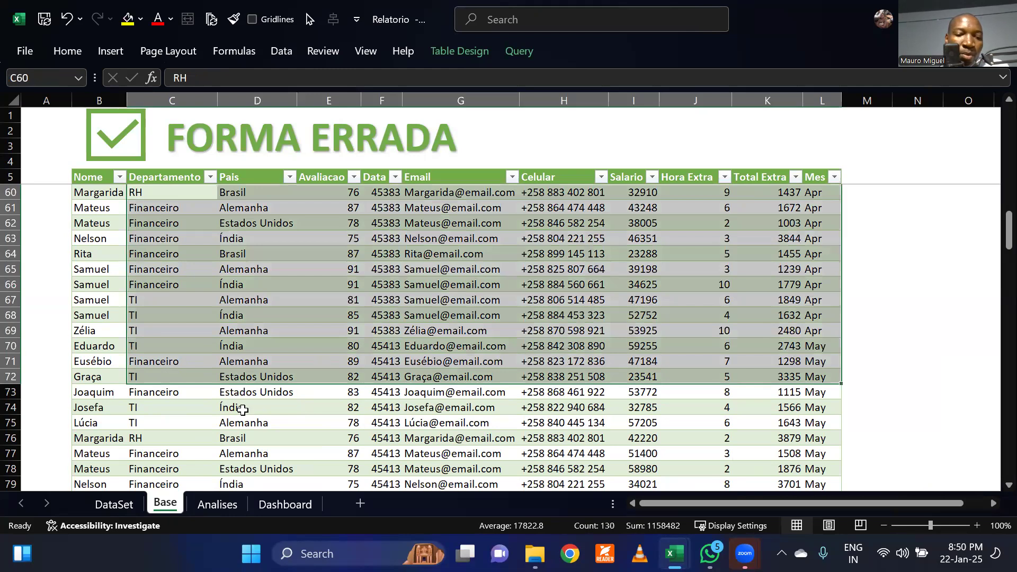
Step: Open the Analises sheet and review the Analise list in column A, from Total folha to Pagamento de horas extras por mês
{"action": "left_click", "coordinate": [217, 504]}
{"action": "left_click", "coordinate": [268, 299]}
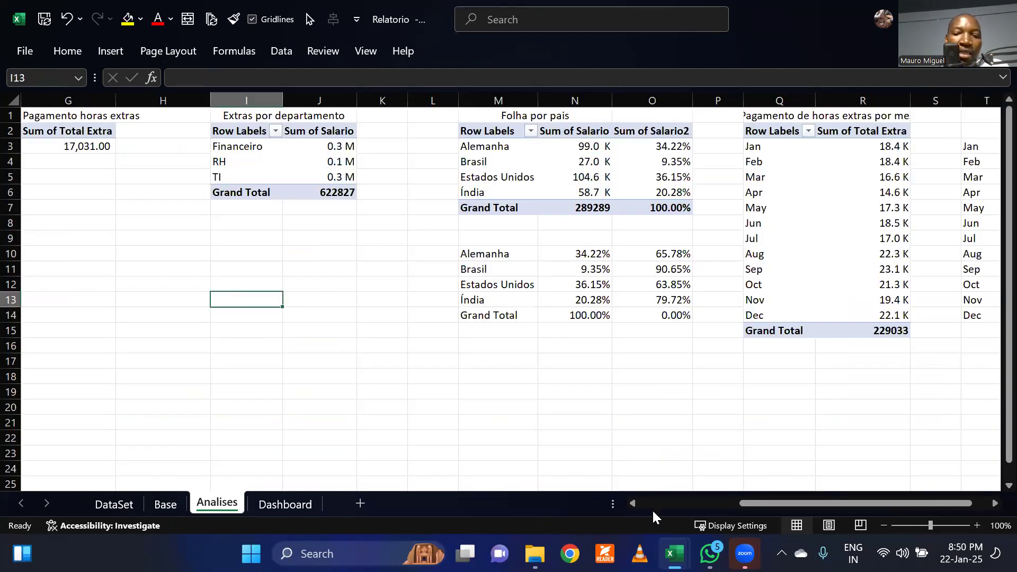
{"action": "left_click_drag", "start_coordinate": [734, 504], "coordinate": [634, 504]}
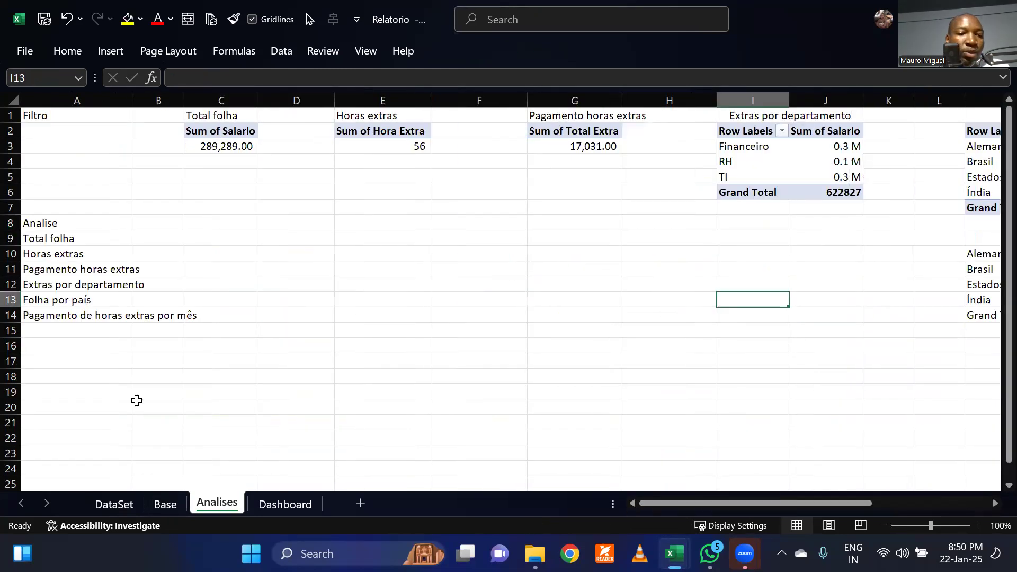
{"action": "left_click", "coordinate": [57, 369]}
{"action": "left_click", "coordinate": [86, 241]}
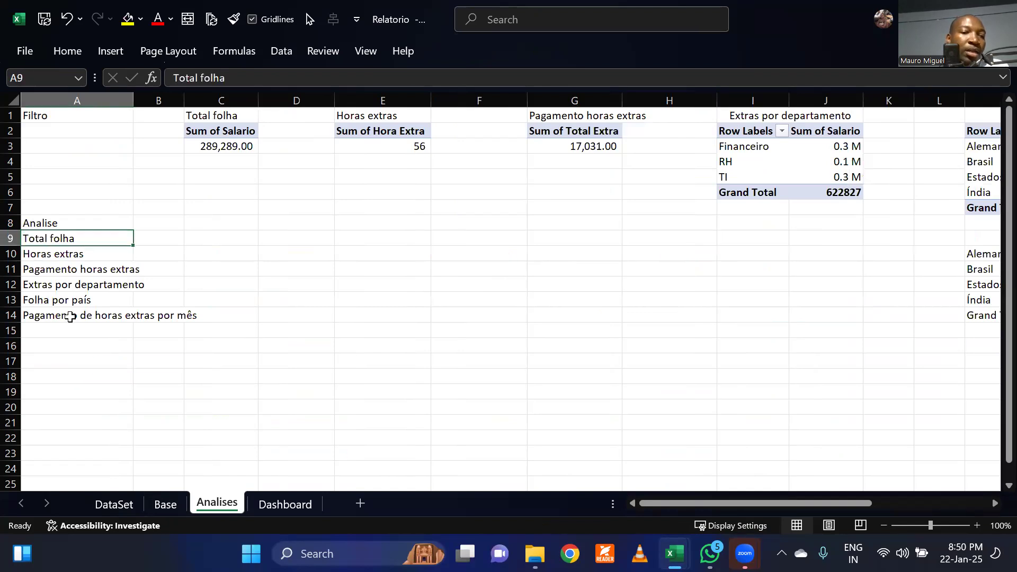
{"action": "left_click", "coordinate": [80, 256]}
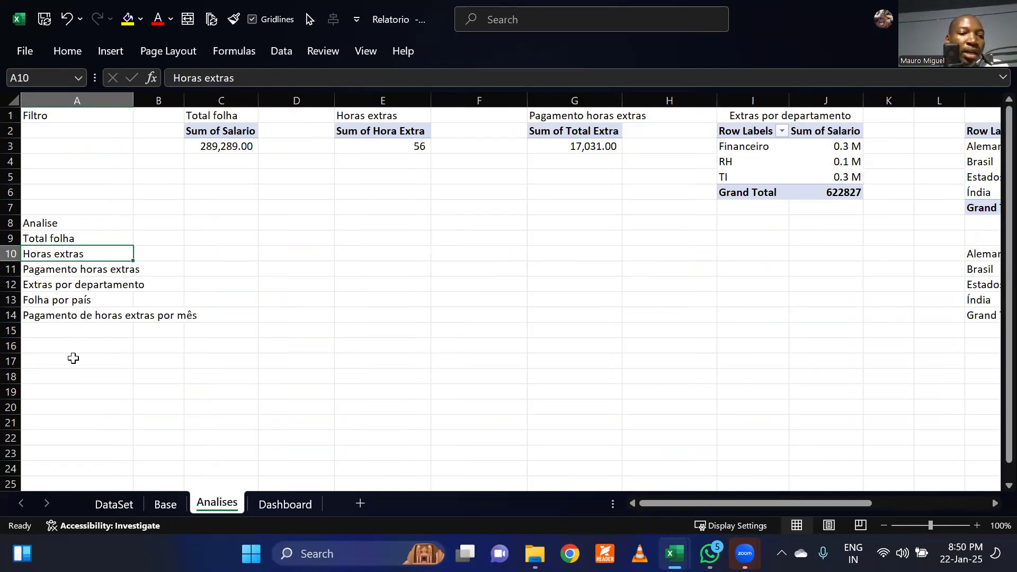
{"action": "left_click", "coordinate": [66, 301]}
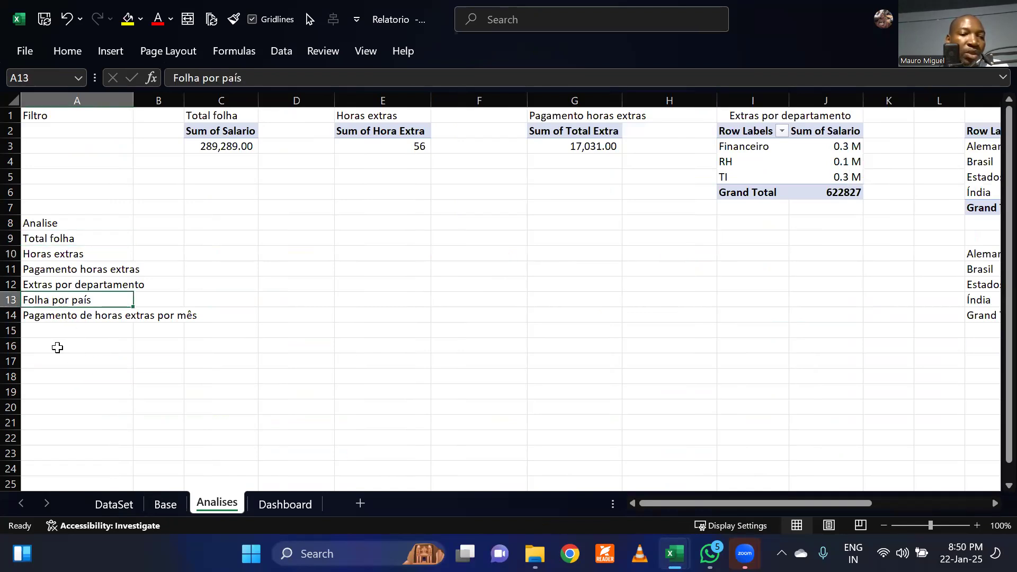
{"action": "left_click", "coordinate": [83, 316]}
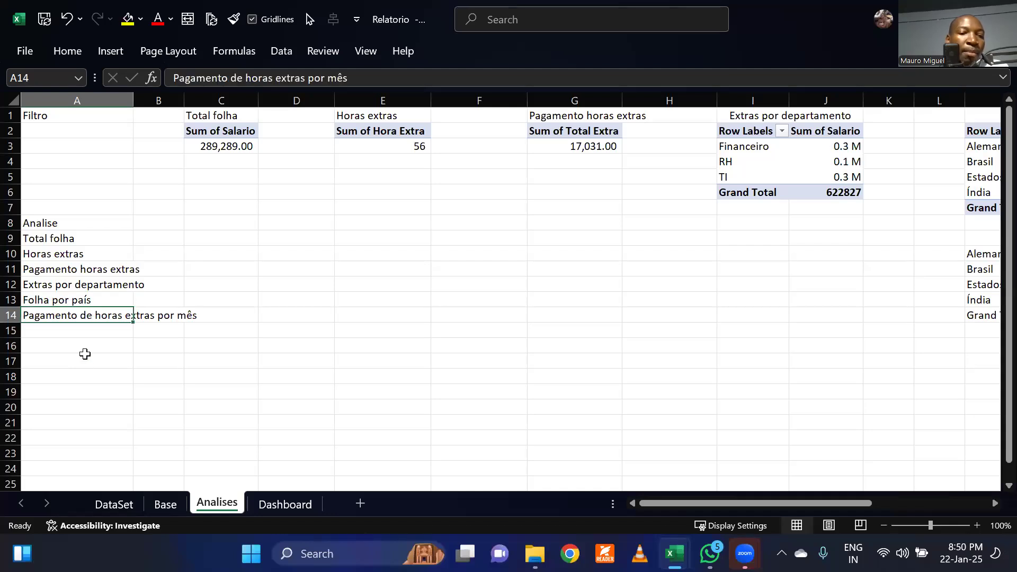
{"action": "left_click", "coordinate": [83, 364]}
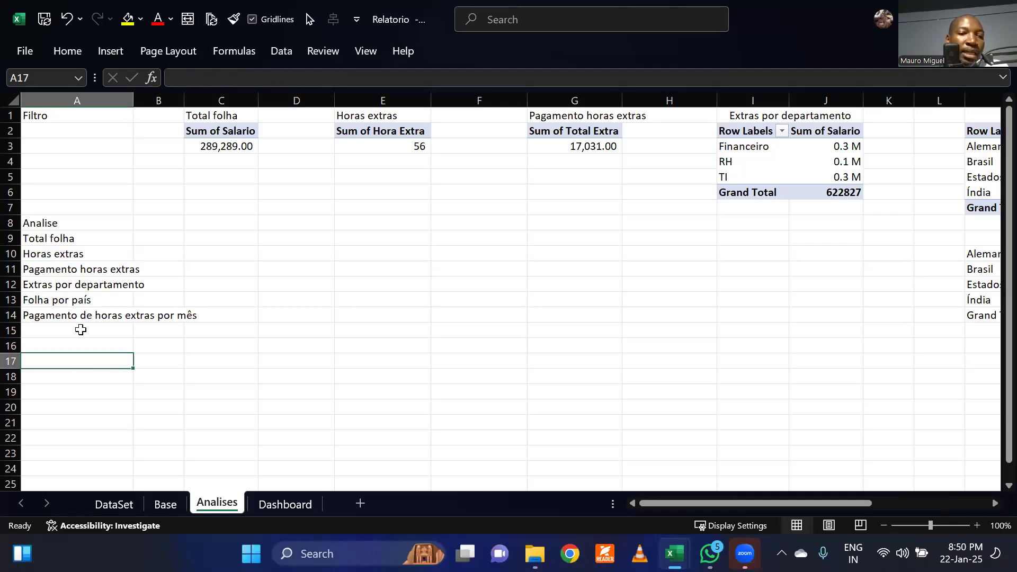
{"action": "left_click", "coordinate": [69, 225]}
{"action": "left_click", "coordinate": [59, 373], "text": "shift"}
Step: Examine the PivotTables across the Analises sheet, from Total folha to Pagamento de horas extras por mês
{"action": "left_click_drag", "start_coordinate": [203, 120], "coordinate": [851, 354]}
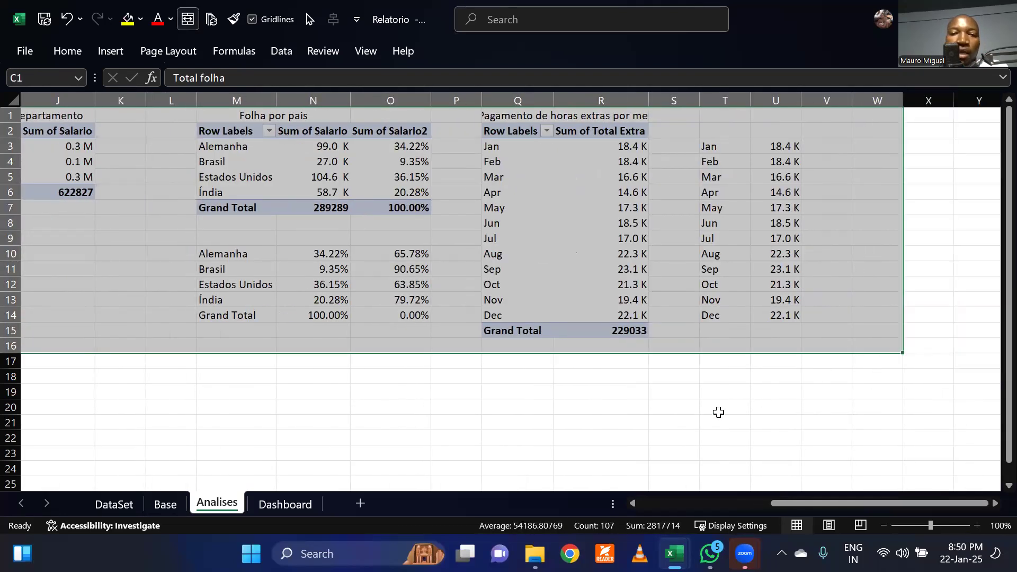
{"action": "left_click", "coordinate": [717, 411]}
{"action": "left_click_drag", "start_coordinate": [819, 504], "coordinate": [662, 503]}
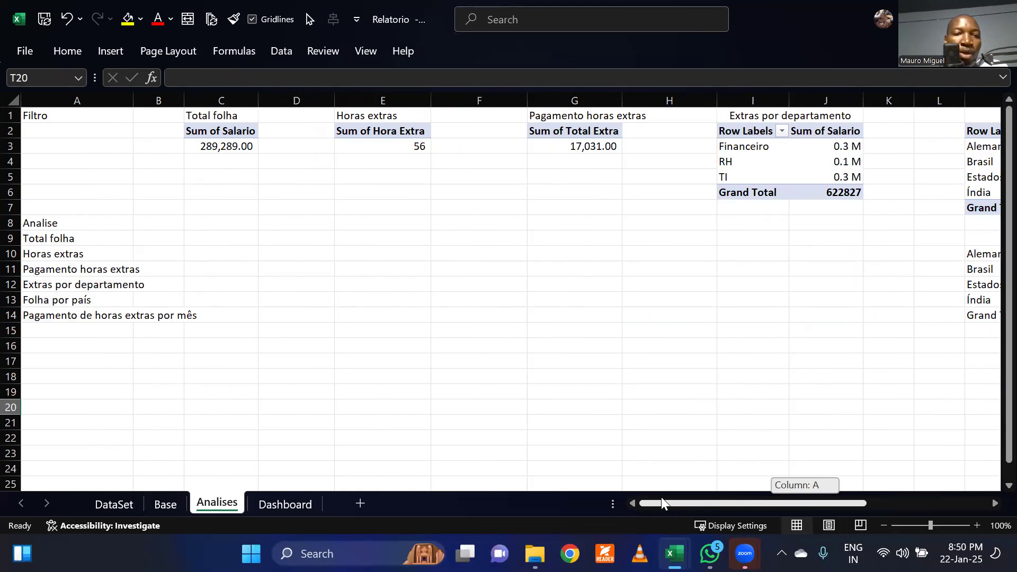
{"action": "left_click_drag", "start_coordinate": [661, 503], "coordinate": [784, 503]}
{"action": "left_click_drag", "start_coordinate": [939, 114], "coordinate": [996, 342]}
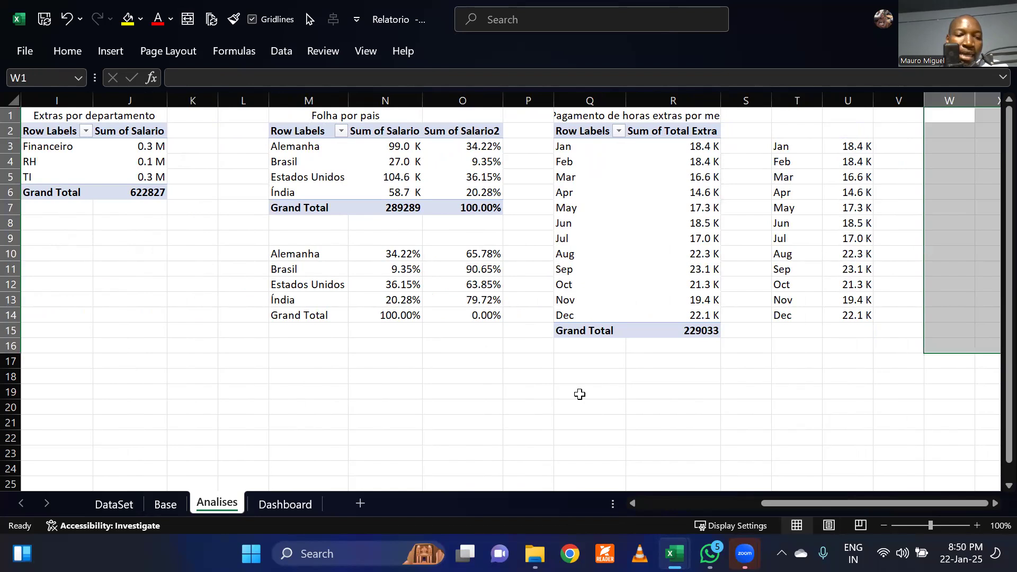
Step: Revisit the Base sheet as the data source and return to the Analises sheet built on it
{"action": "left_click", "coordinate": [166, 503]}
{"action": "left_click", "coordinate": [215, 303]}
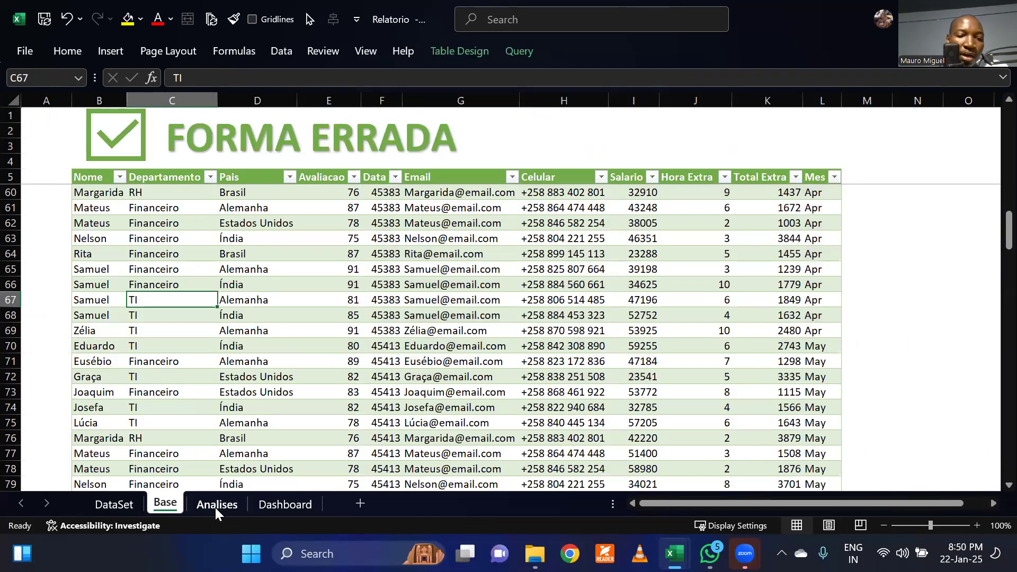
{"action": "left_click", "coordinate": [217, 504]}
{"action": "left_click", "coordinate": [283, 241]}
Step: Open the Dashboard sheet and filter it by Mes, going through Jun and Apr and ending on Jan
{"action": "left_click", "coordinate": [285, 503]}
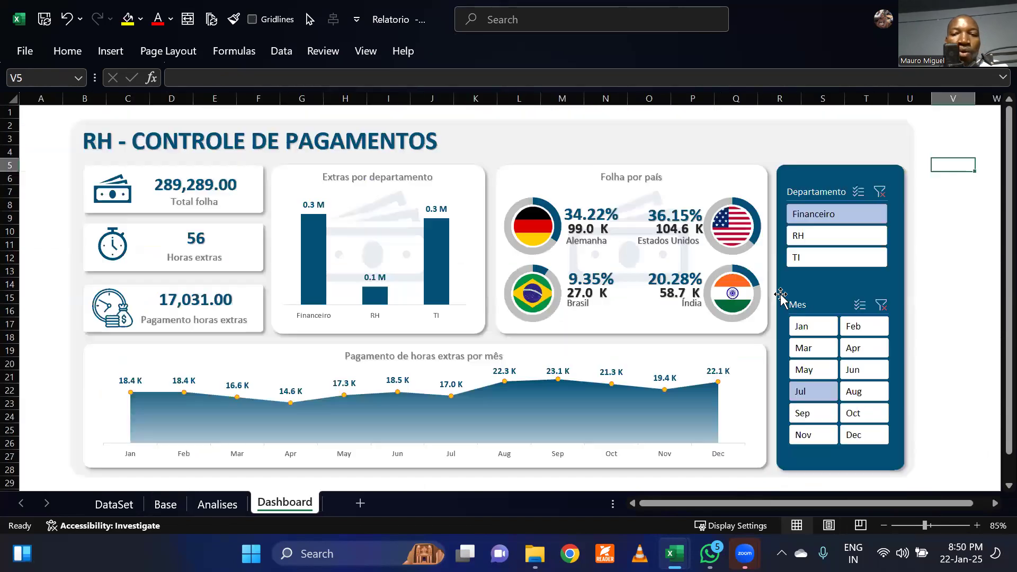
{"action": "left_click", "coordinate": [864, 370]}
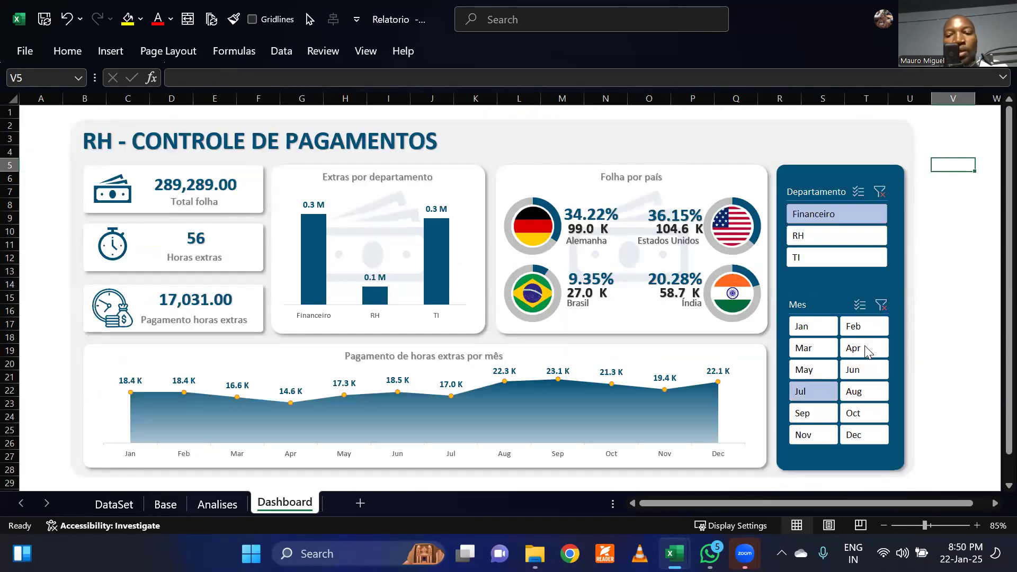
{"action": "left_click", "coordinate": [859, 350]}
{"action": "left_click", "coordinate": [808, 333]}
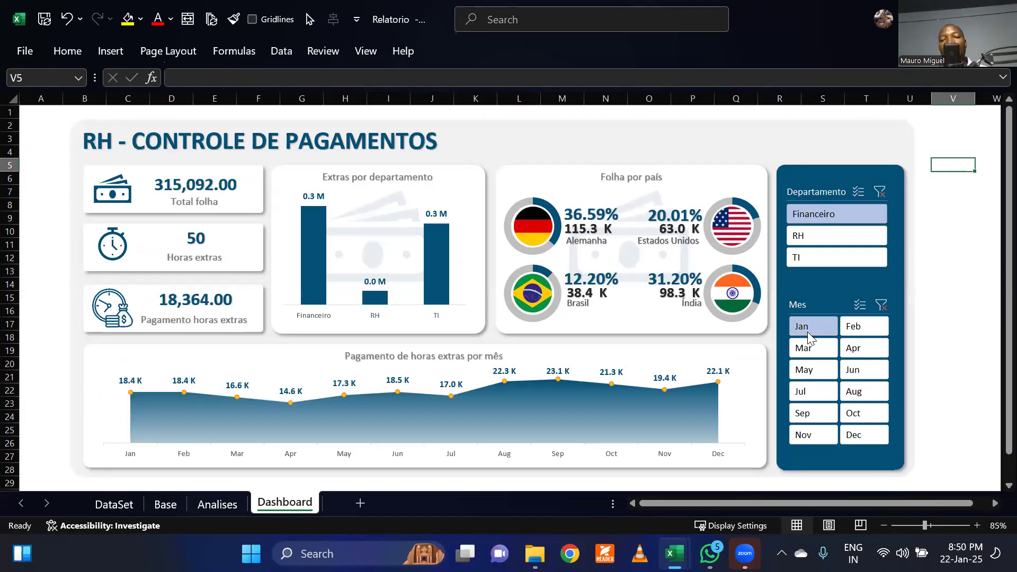